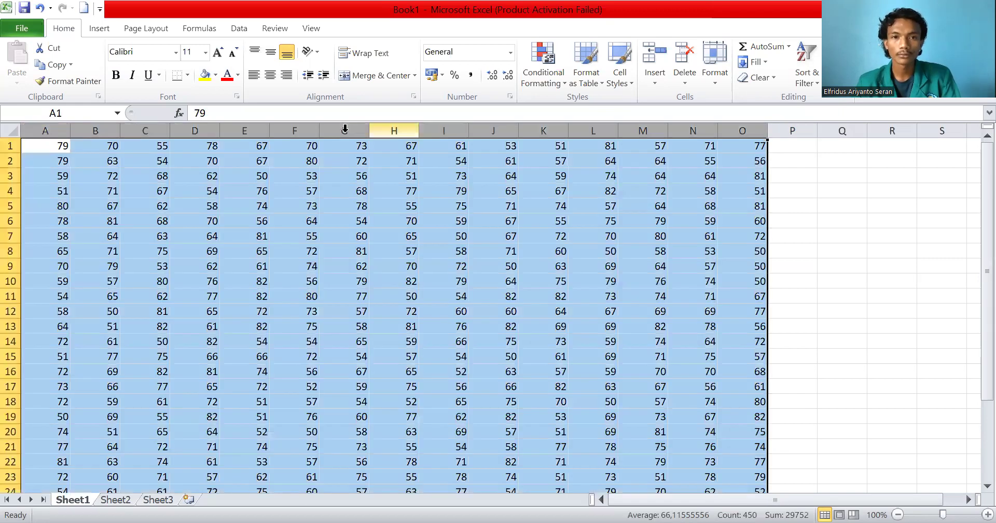
- Narrow columns A through O together so they fit closely around their two-digit values
{"action": "key", "text": "ctrl+a"}
{"action": "left_click_drag", "start_coordinate": [322, 133], "coordinate": [286, 132]}
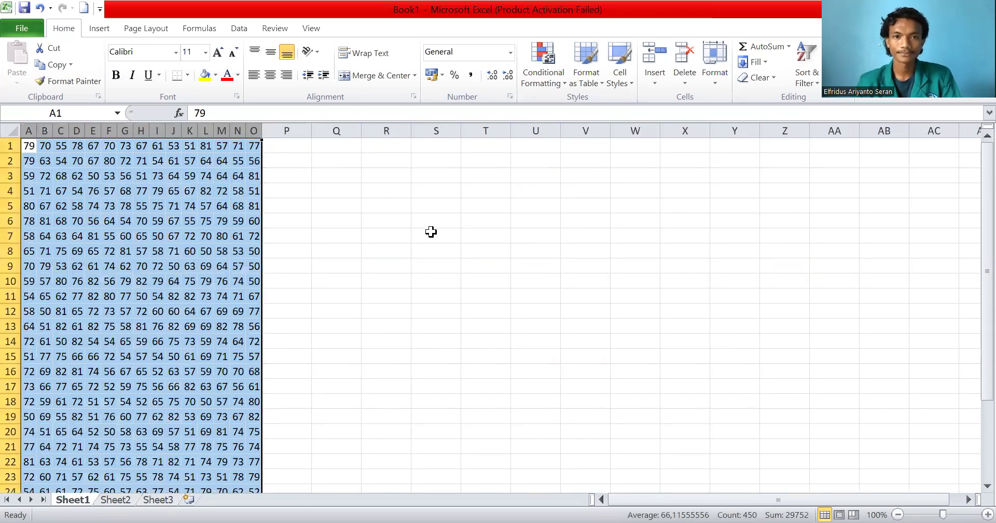
- Enter the label N in cell P1 beside the data
{"action": "left_click", "coordinate": [289, 147]}
{"action": "scroll", "coordinate": [290, 234], "scroll_direction": "down", "scroll_amount": 1}
{"action": "scroll", "coordinate": [249, 245], "scroll_direction": "up", "scroll_amount": 1}
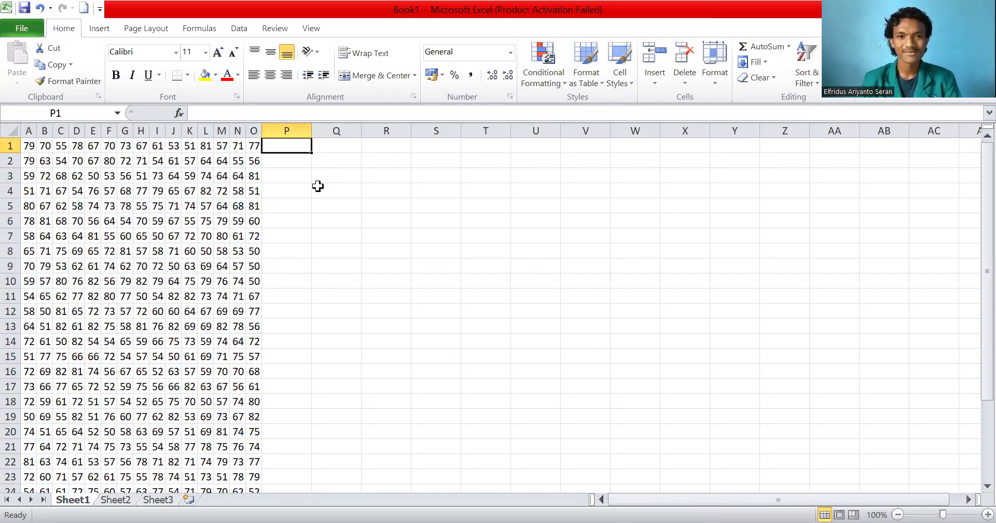
{"action": "type", "text": "n"}
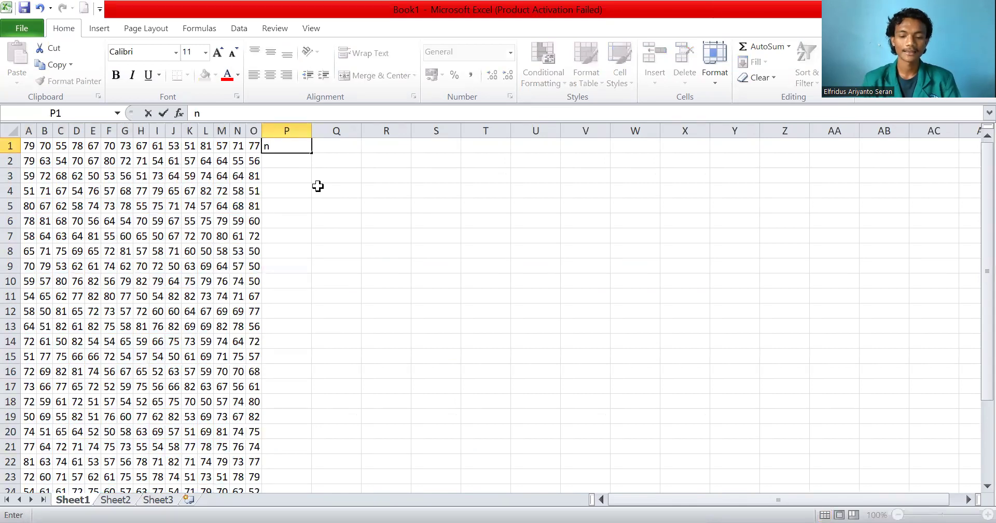
{"action": "key", "text": "BackSpace"}
{"action": "type", "text": "N"}
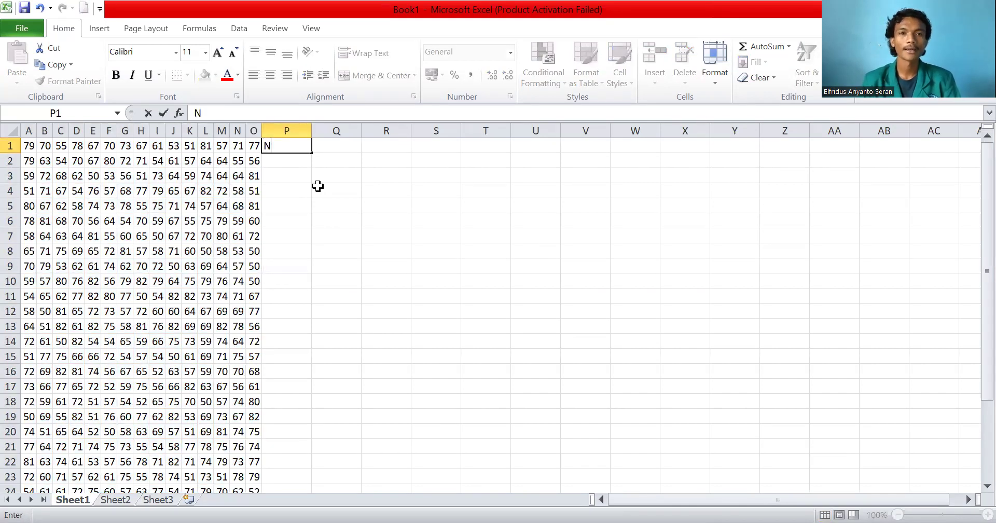
{"action": "key", "text": "Tab"}
- Try to count the data in cell Q1 with the formula =COUNT(A2:O30)
{"action": "type", "text": "=C"}
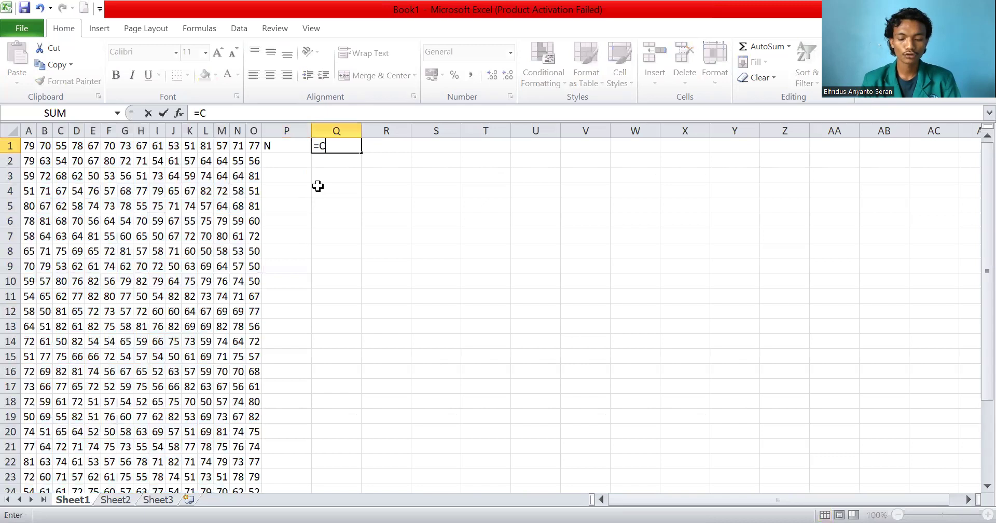
{"action": "type", "text": "OUN"}
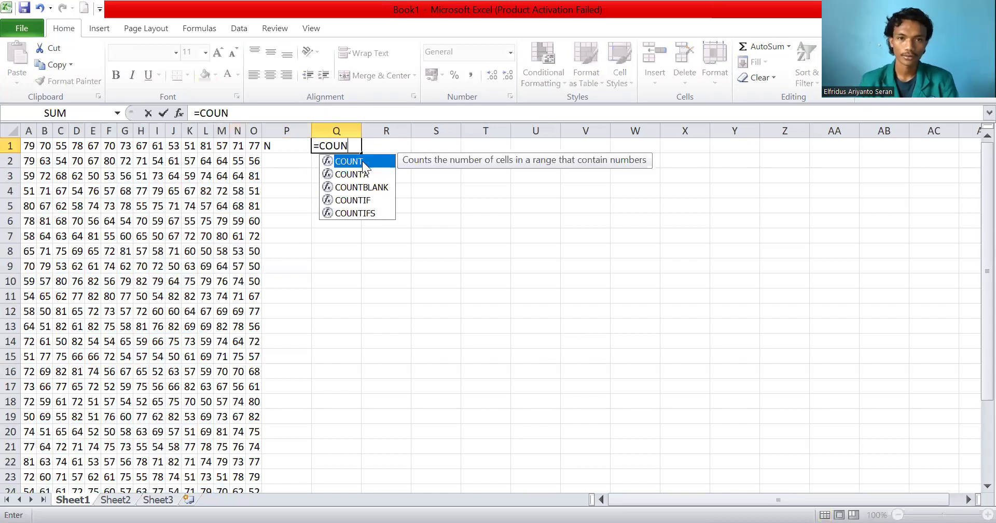
{"action": "key", "text": "Tab"}
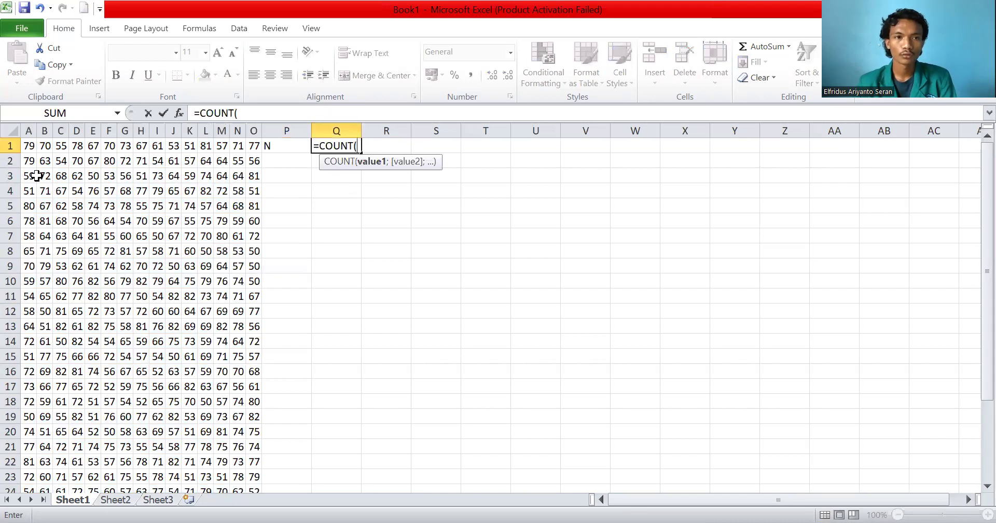
{"action": "left_click", "coordinate": [28, 146]}
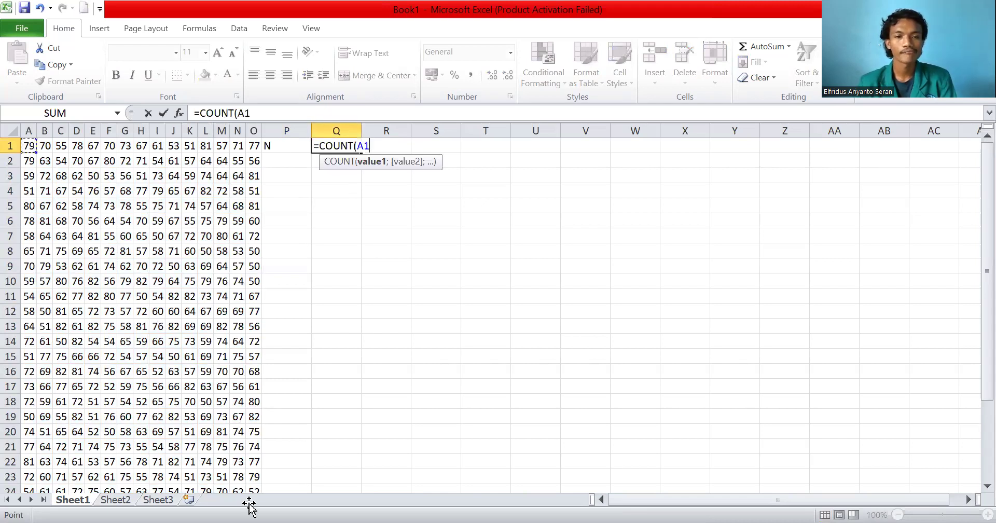
{"action": "key", "text": "ctrl+shift+Down"}
{"action": "key", "text": "ctrl+shift+Right"}
{"action": "left_click_drag", "start_coordinate": [252, 452], "coordinate": [260, 461]}
{"action": "scroll", "coordinate": [332, 394], "scroll_direction": "up", "scroll_amount": 3}
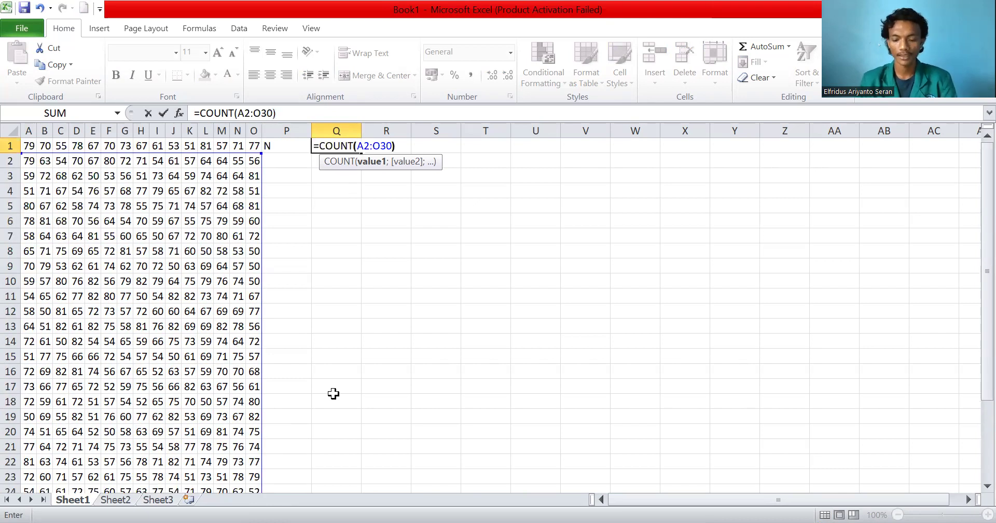
{"action": "key", "text": "Return"}
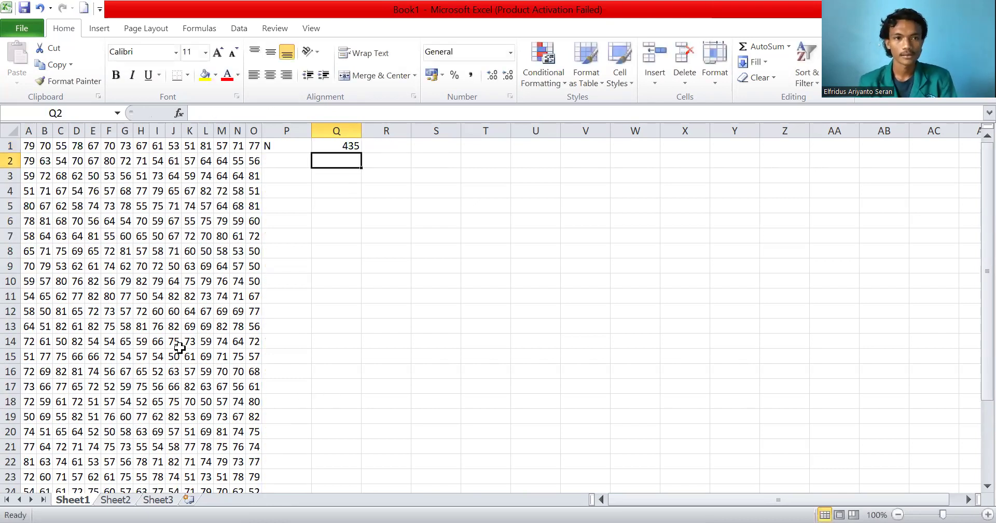
- Replace the formula in cell Q1 with the plain range reference =A1:O30, accepting the proposed correction
{"action": "left_click", "coordinate": [339, 143]}
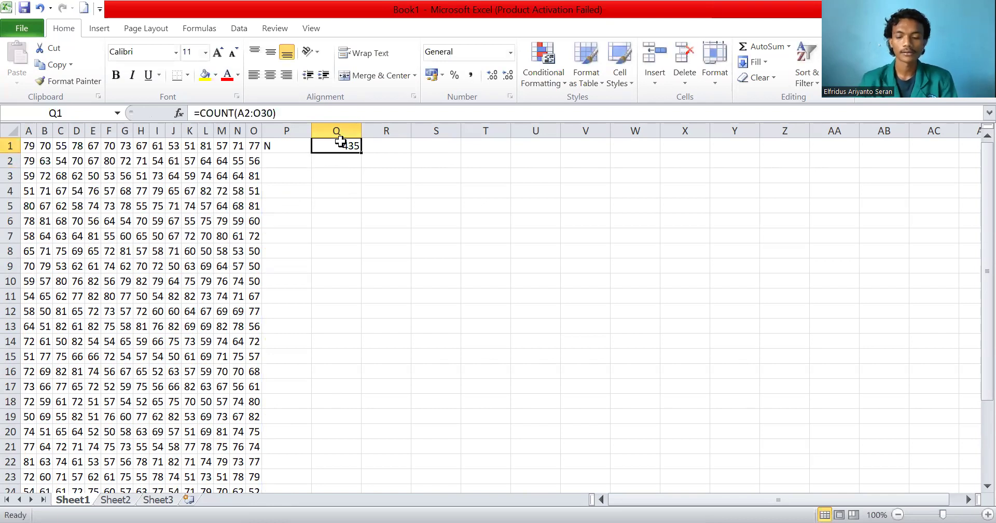
{"action": "key", "text": "Delete"}
{"action": "type", "text": "="}
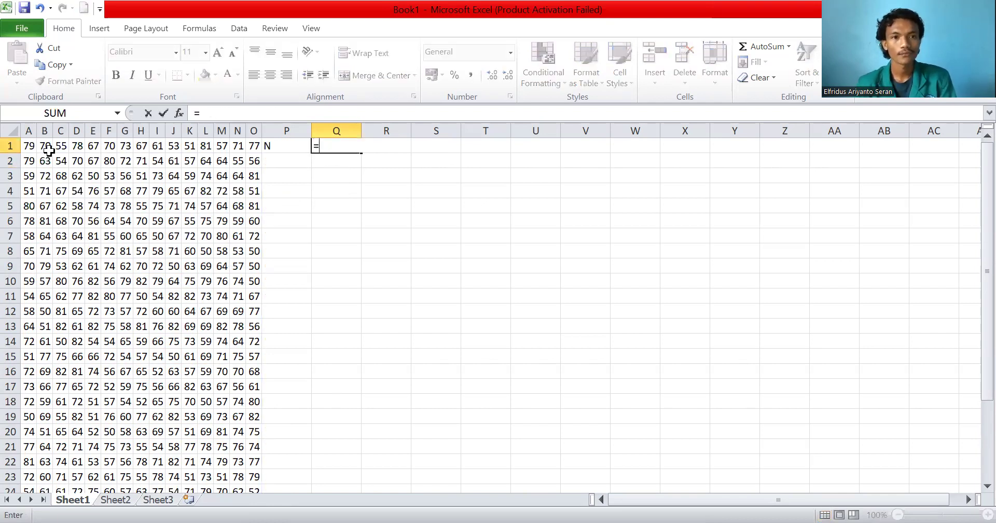
{"action": "left_click", "coordinate": [33, 147]}
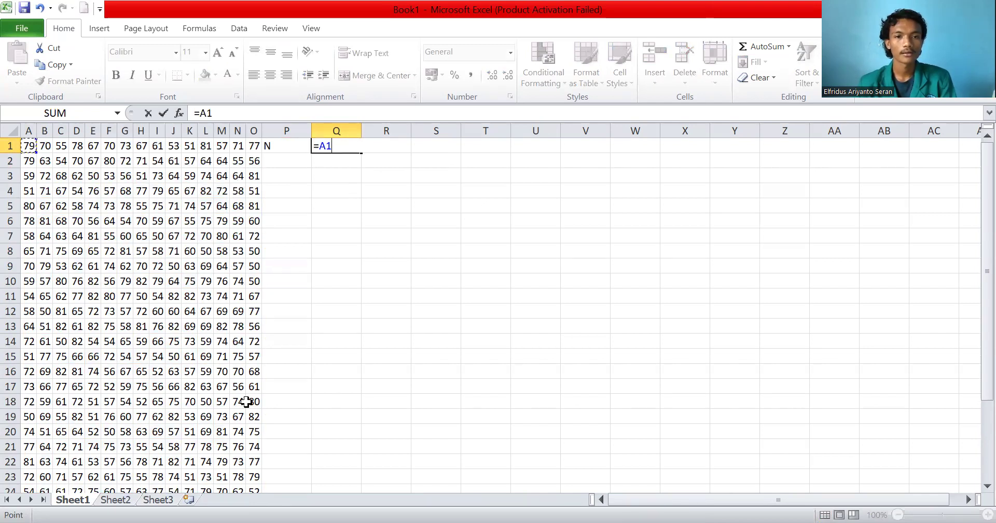
{"action": "left_click_drag", "start_coordinate": [253, 497], "coordinate": [249, 466]}
{"action": "scroll", "coordinate": [309, 421], "scroll_direction": "up", "scroll_amount": 3}
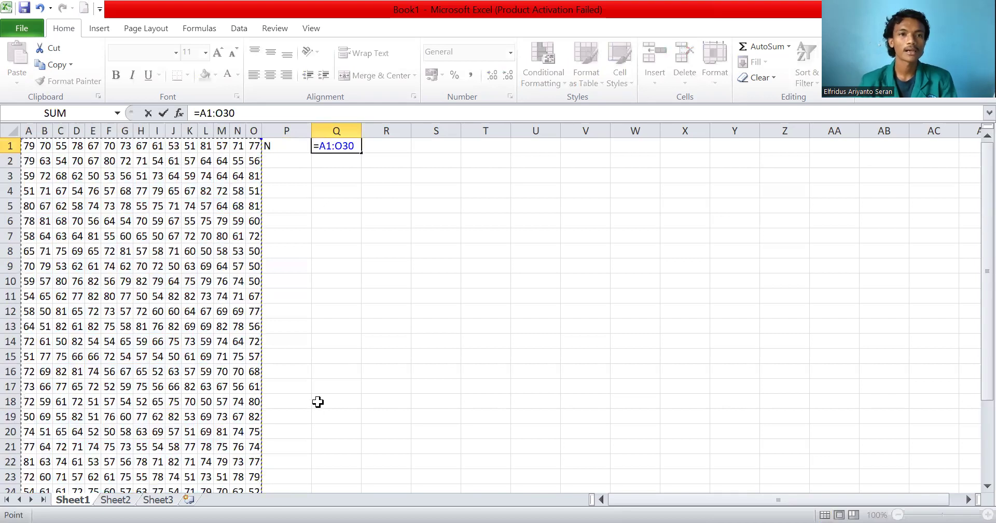
{"action": "type", "text": ")"}
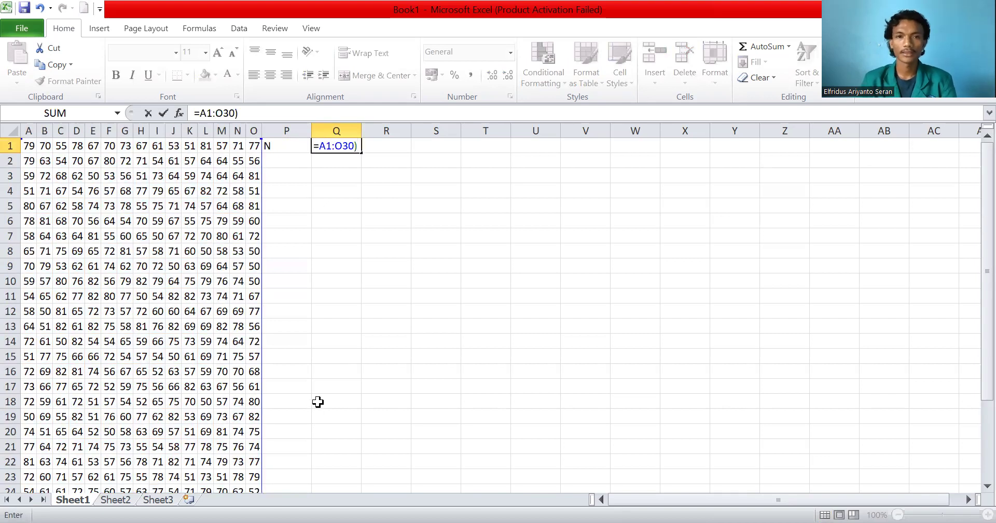
{"action": "key", "text": "Return"}
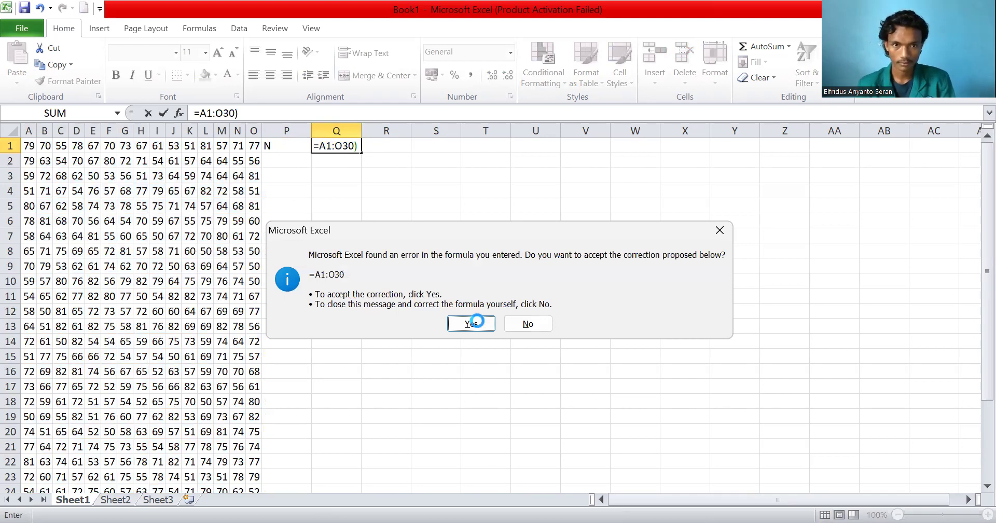
{"action": "key", "text": "Return"}
- Replace the content of cell Q1 with =COUNT(A1:O30) to count all the data values
{"action": "left_click", "coordinate": [348, 144]}
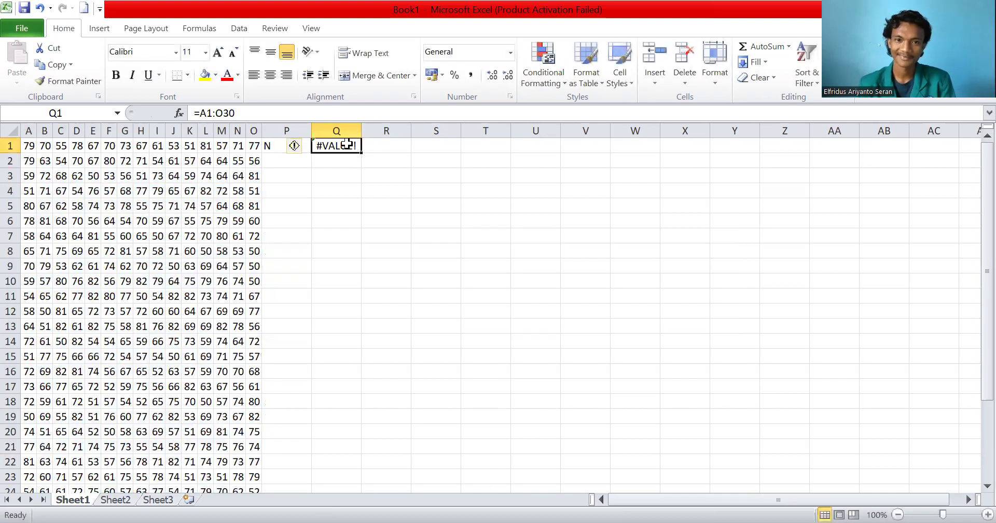
{"action": "key", "text": "BackSpace"}
{"action": "type", "text": "="}
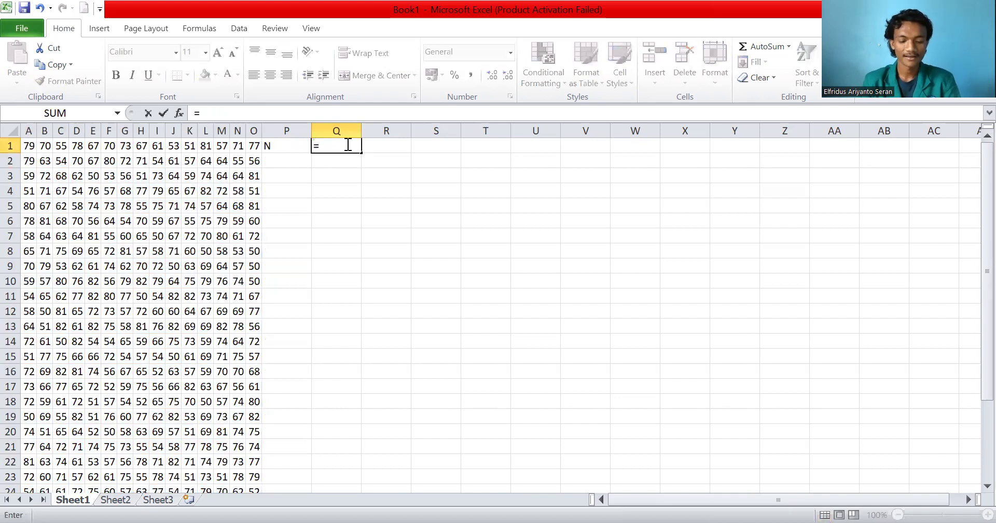
{"action": "type", "text": "COUN"}
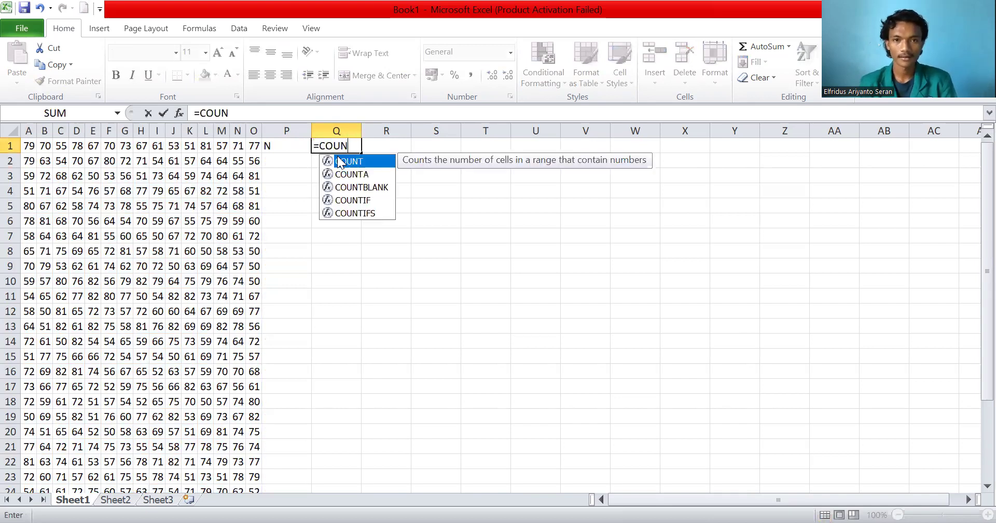
{"action": "type", "text": "T("}
{"action": "left_click_drag", "start_coordinate": [31, 146], "coordinate": [32, 159]}
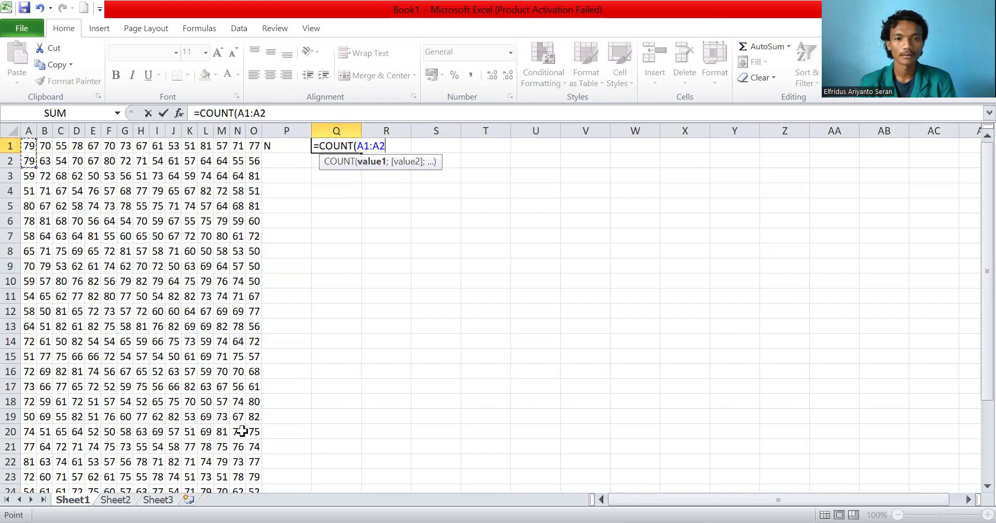
{"action": "left_click_drag", "start_coordinate": [246, 498], "coordinate": [261, 469]}
{"action": "scroll", "coordinate": [318, 393], "scroll_direction": "up", "scroll_amount": 3}
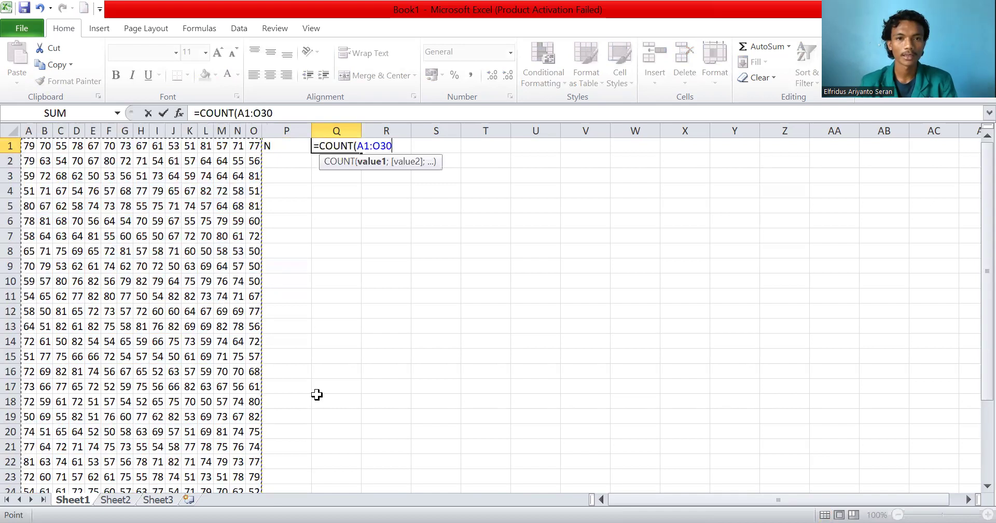
{"action": "type", "text": ")"}
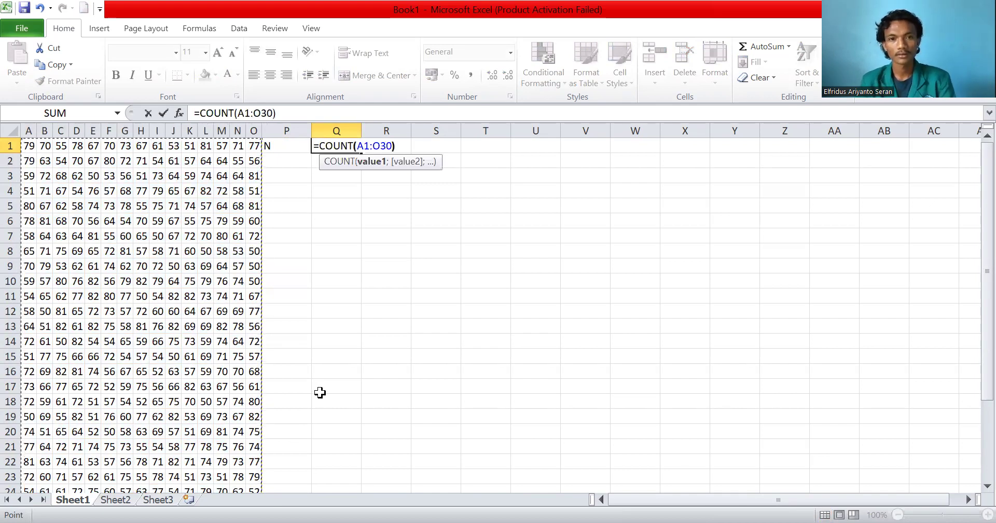
{"action": "key", "text": "Return"}
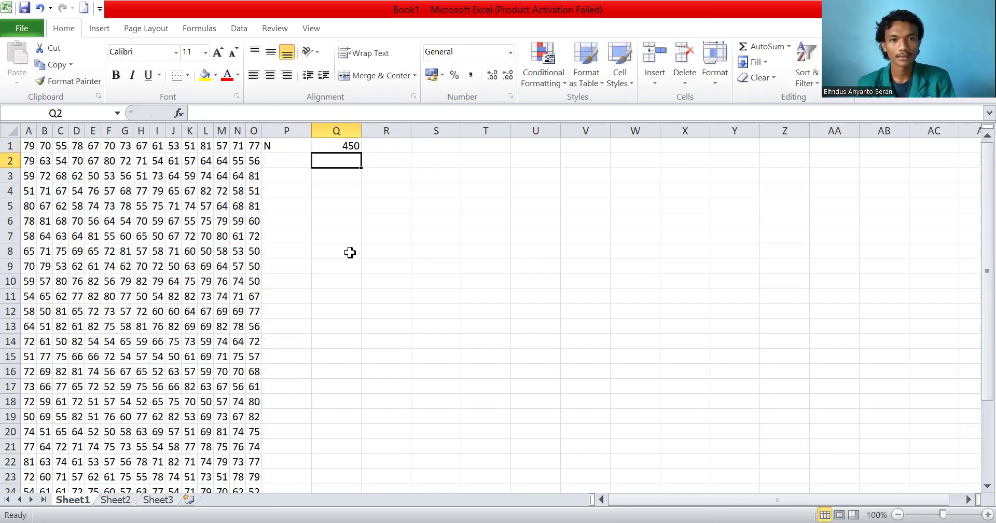
- Enter the label MIN in cell P2 below the N label
{"action": "left_click", "coordinate": [280, 159]}
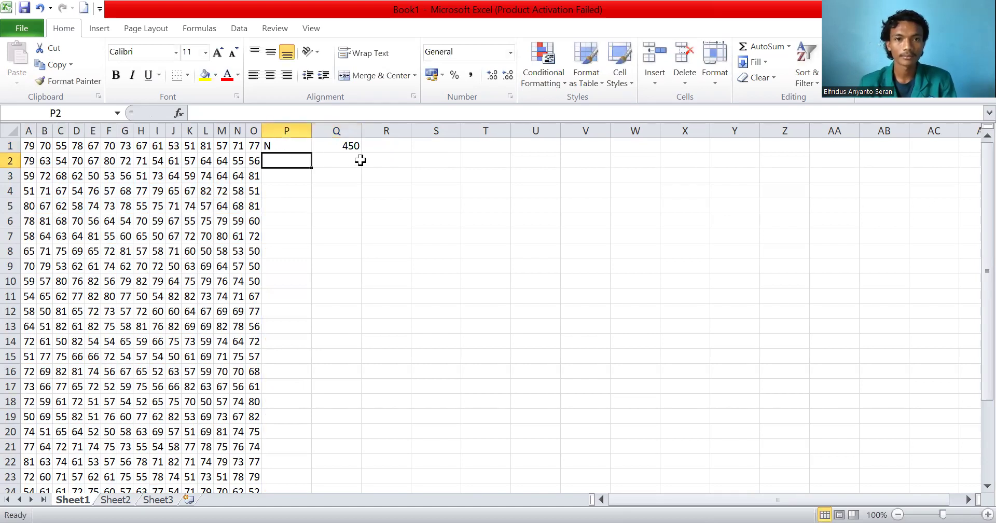
{"action": "scroll", "coordinate": [166, 218], "scroll_direction": "down", "scroll_amount": 1}
{"action": "scroll", "coordinate": [167, 222], "scroll_direction": "up", "scroll_amount": 1}
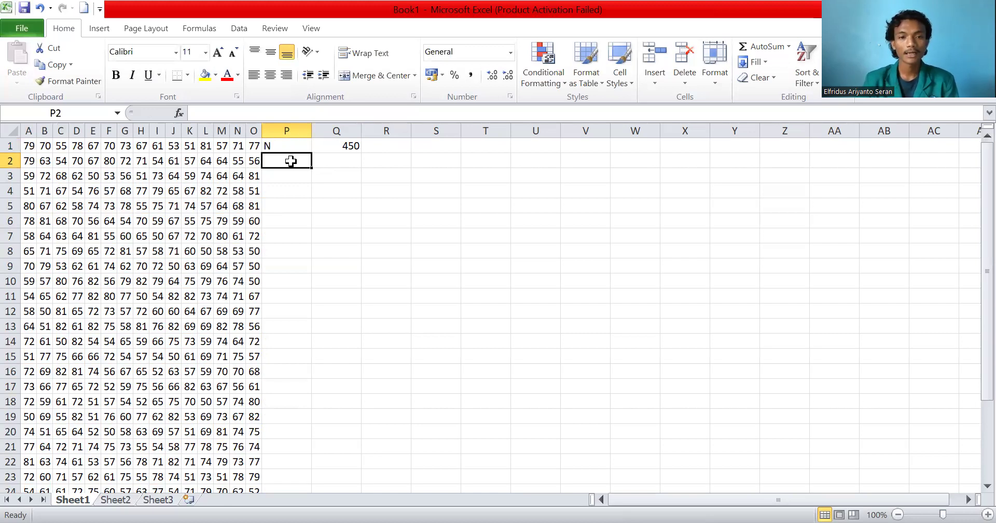
{"action": "type", "text": "MIN"}
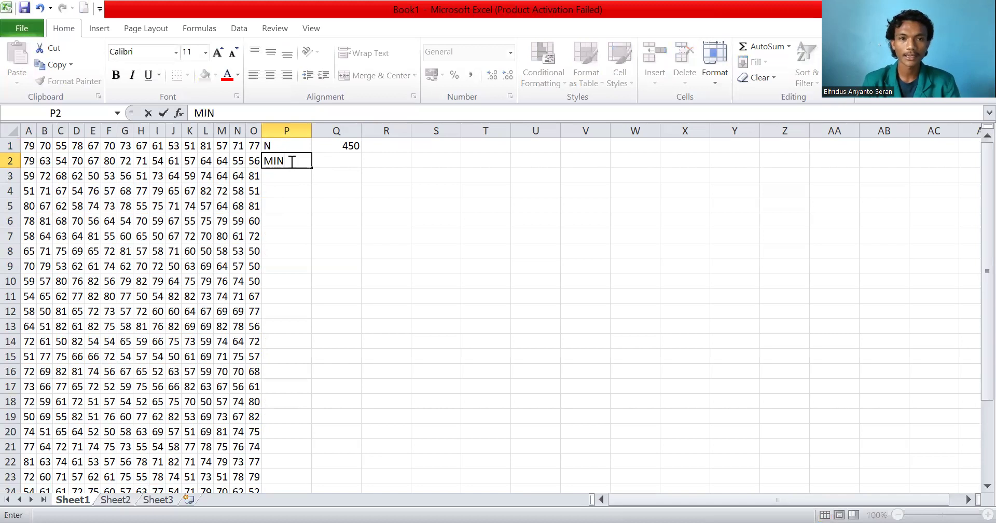
{"action": "key", "text": "Tab"}
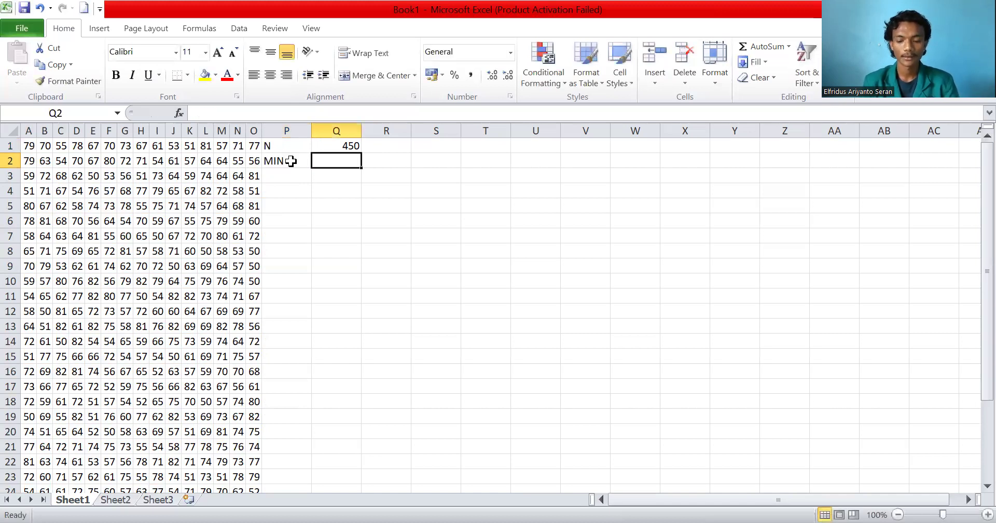
- Calculate the smallest data value in cell Q2 with the formula =MIN(A1:O30)
{"action": "type", "text": "="}
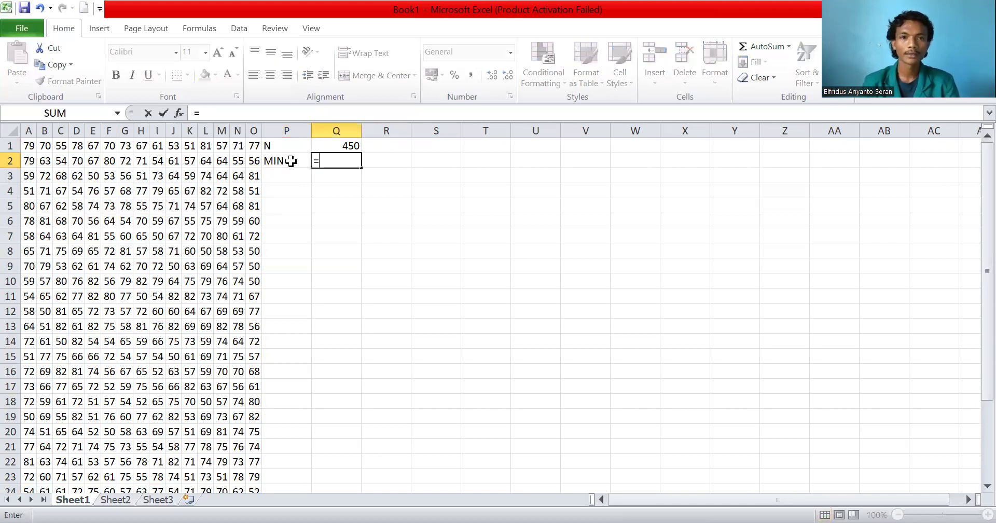
{"action": "type", "text": "MIN"}
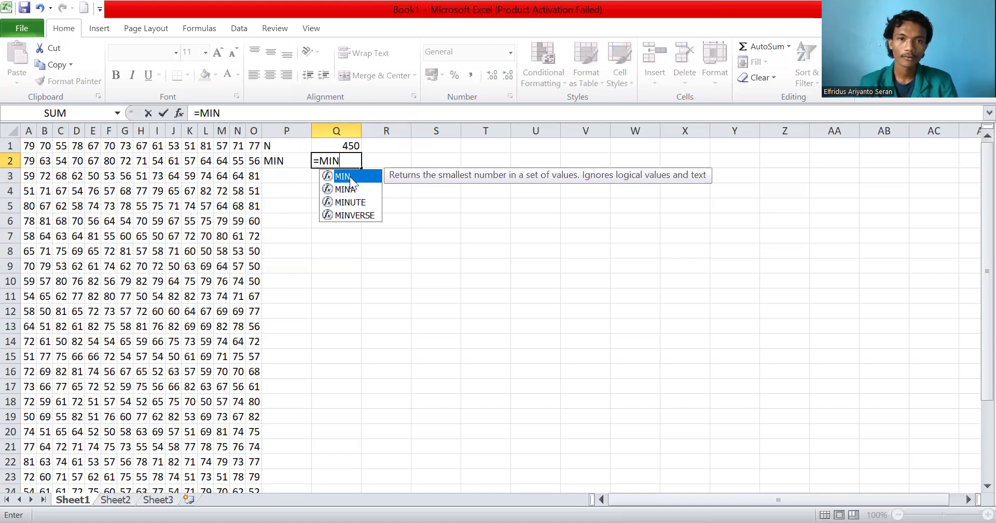
{"action": "type", "text": "("}
{"action": "left_click", "coordinate": [28, 145]}
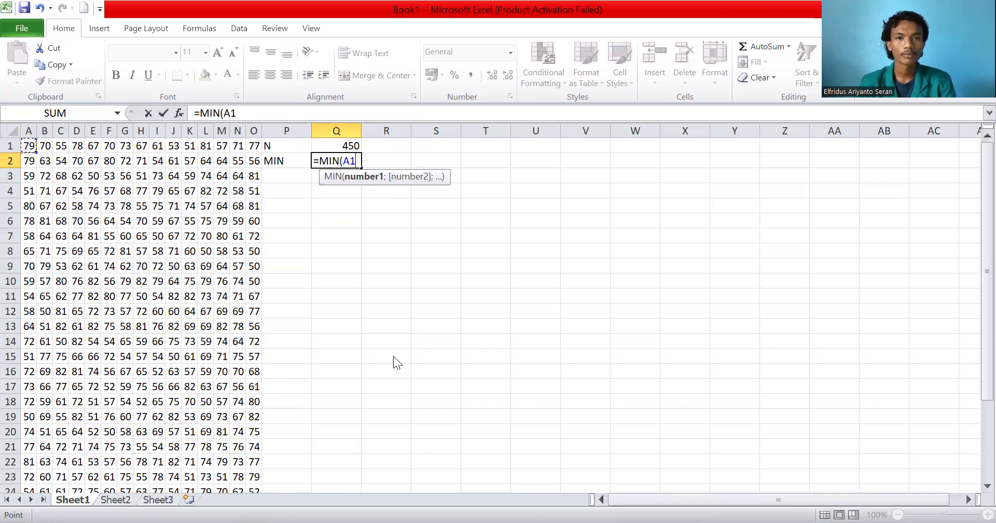
{"action": "type", "text": ":O30)"}
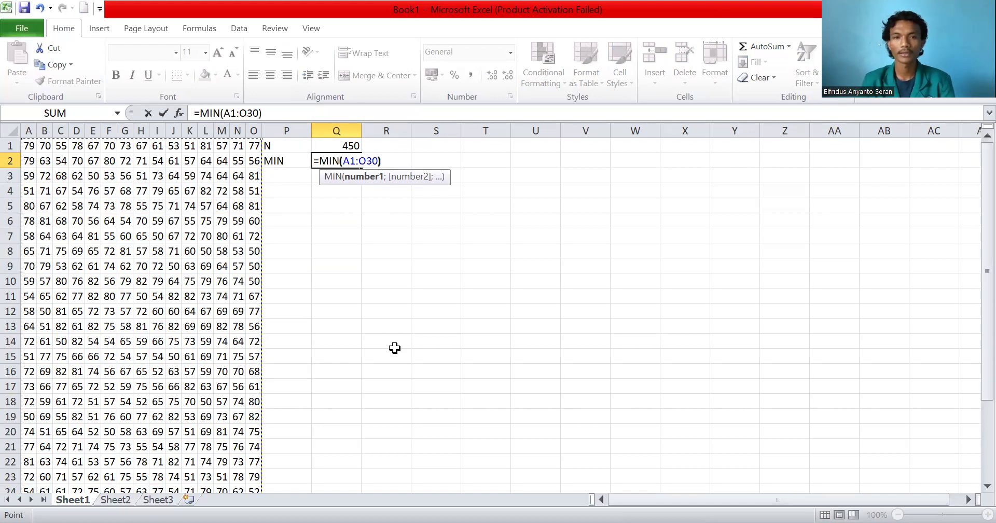
{"action": "key", "text": "Return"}
- Enter the label MAX in cell P3 below the MIN label
{"action": "key", "text": "Left"}
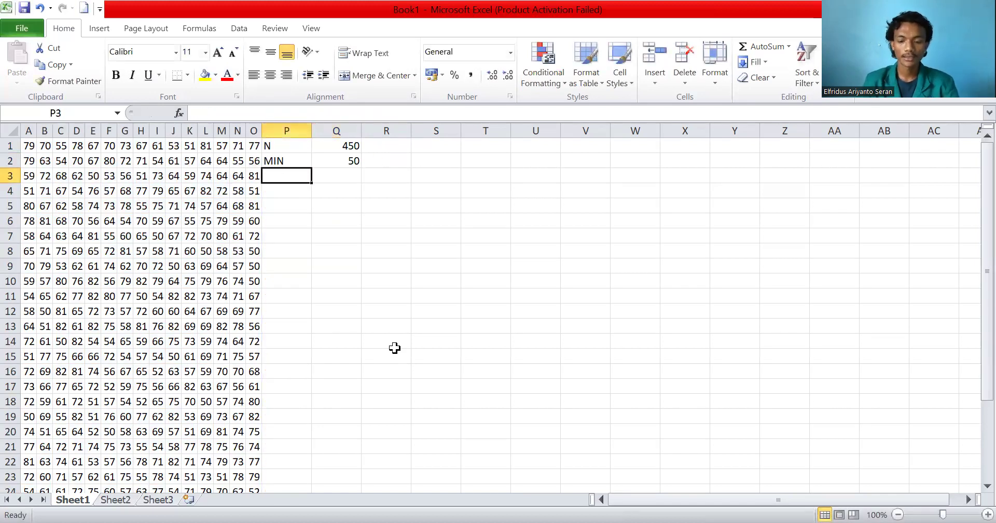
{"action": "type", "text": "="}
{"action": "key", "text": "BackSpace"}
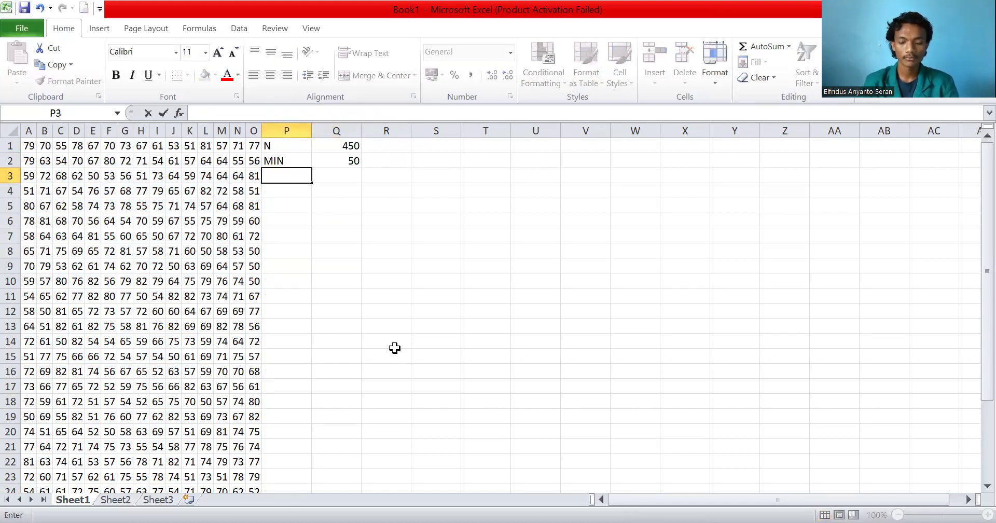
{"action": "type", "text": "MAX"}
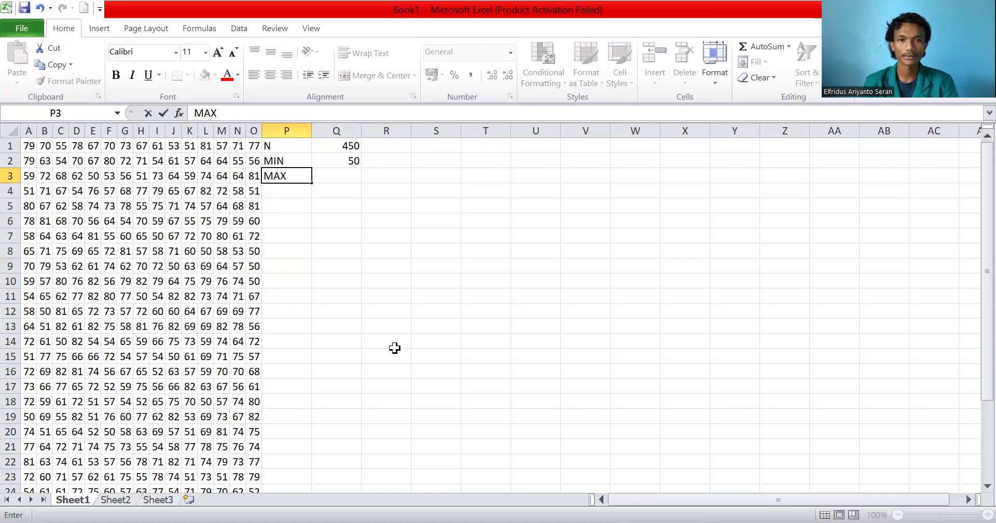
{"action": "key", "text": "Tab"}
- Calculate the largest data value in cell Q3 with the formula =MAX(A1:O30)
{"action": "type", "text": "="}
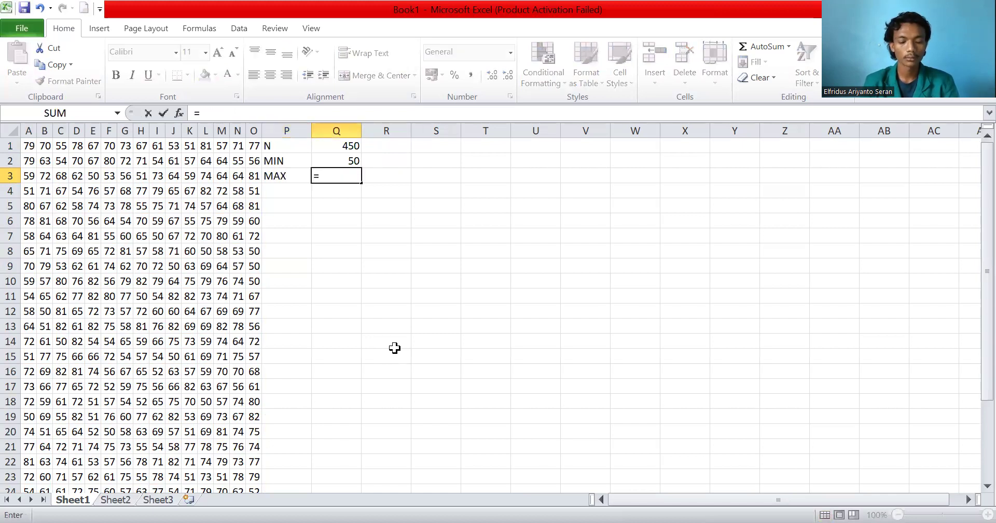
{"action": "type", "text": "MAX"}
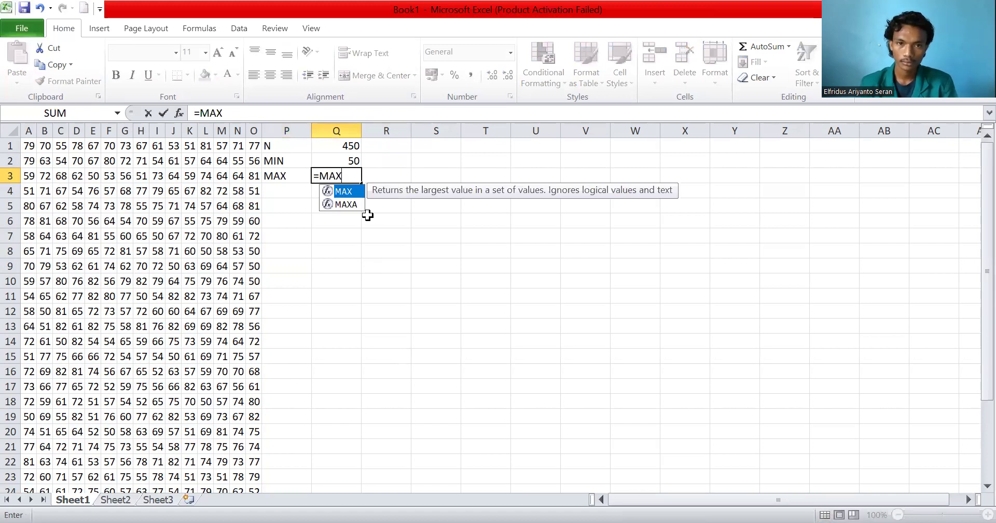
{"action": "type", "text": "("}
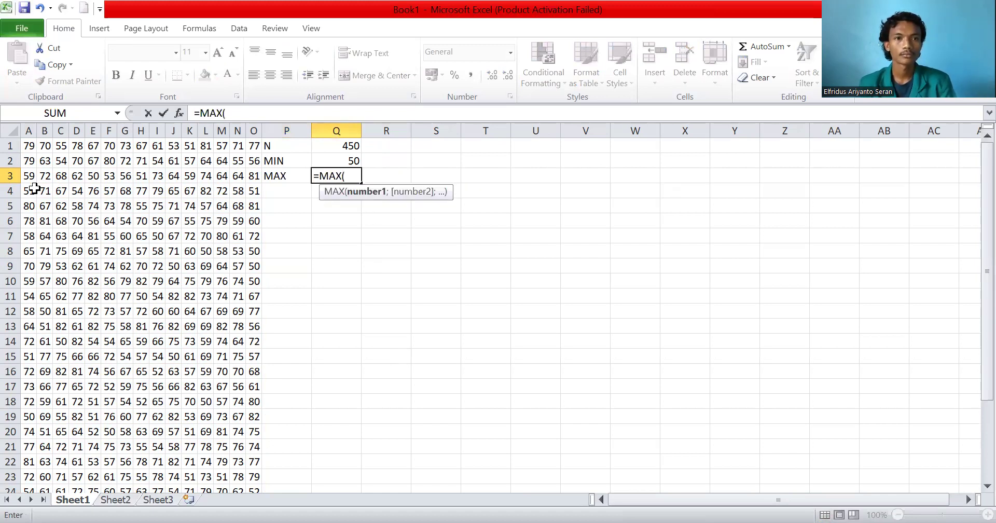
{"action": "left_click", "coordinate": [29, 146]}
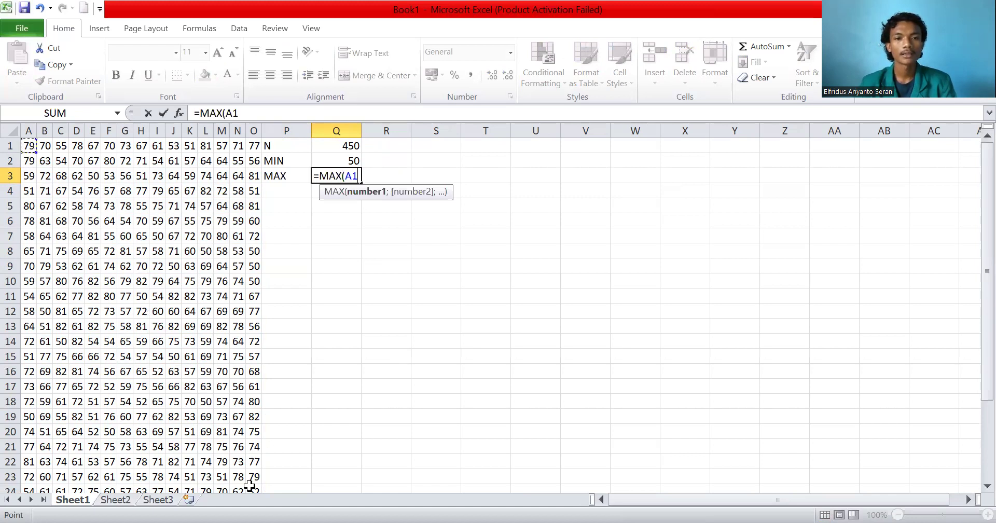
{"action": "left_click_drag", "start_coordinate": [248, 498], "coordinate": [251, 459]}
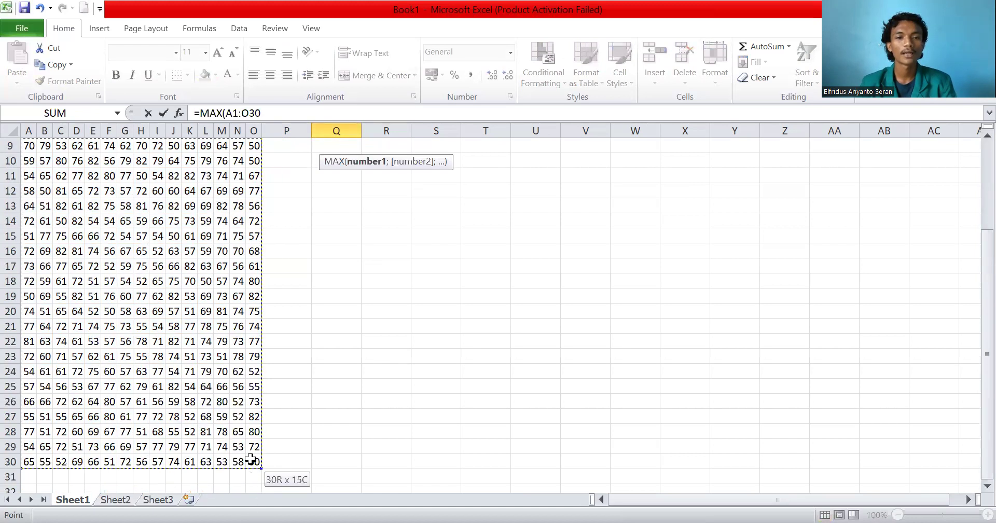
{"action": "type", "text": ")"}
{"action": "key", "text": "Return"}
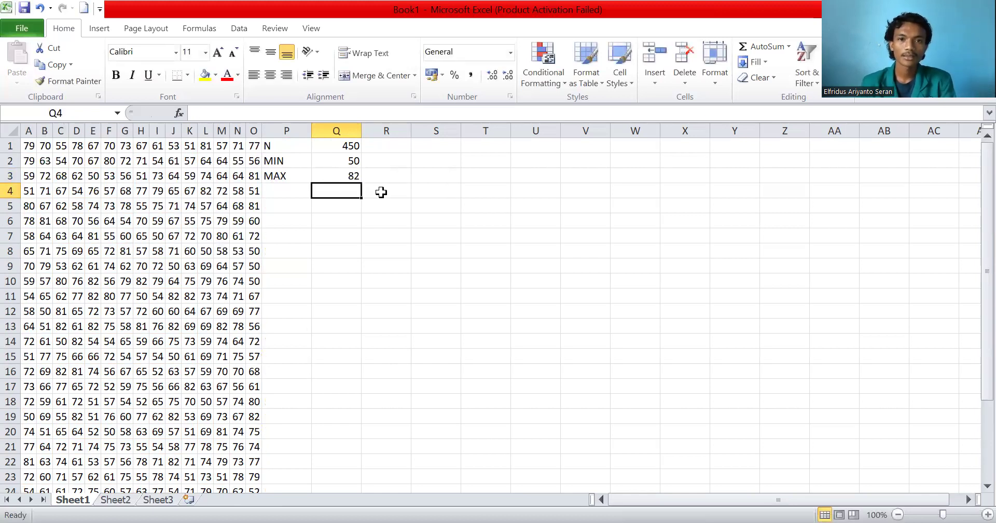
- Enter the label RANGE in cell P4 and calculate the range in cell Q4 with the formula =82-50
{"action": "left_click", "coordinate": [280, 193]}
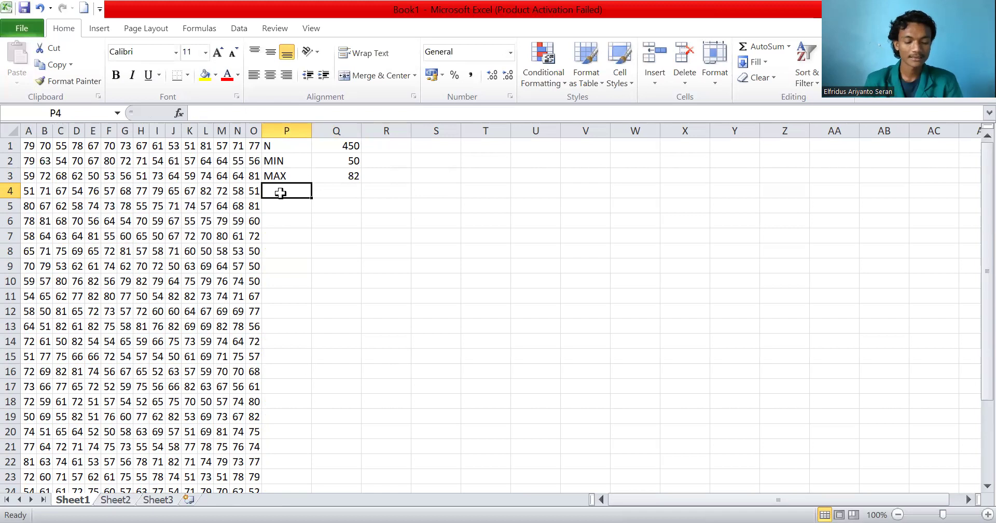
{"action": "type", "text": "RANGE"}
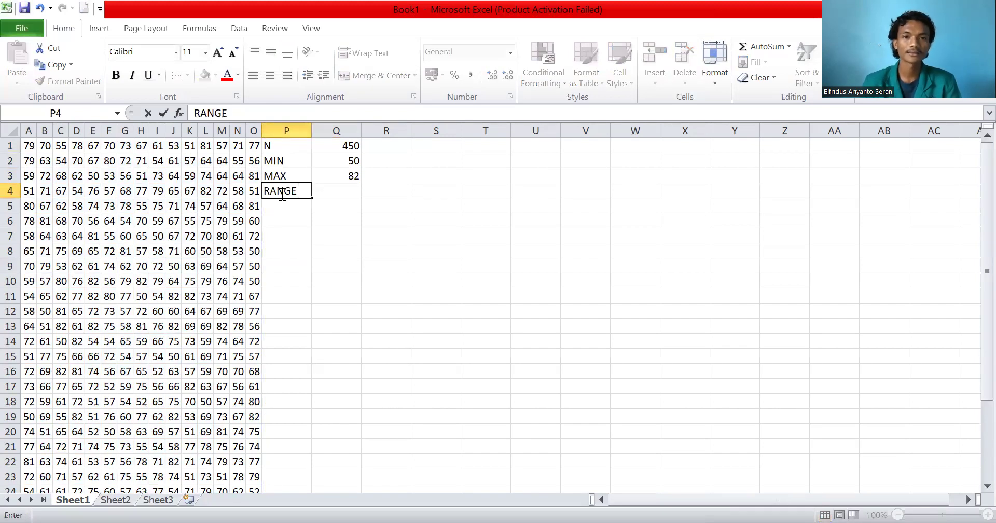
{"action": "left_click", "coordinate": [330, 193]}
{"action": "type", "text": "="}
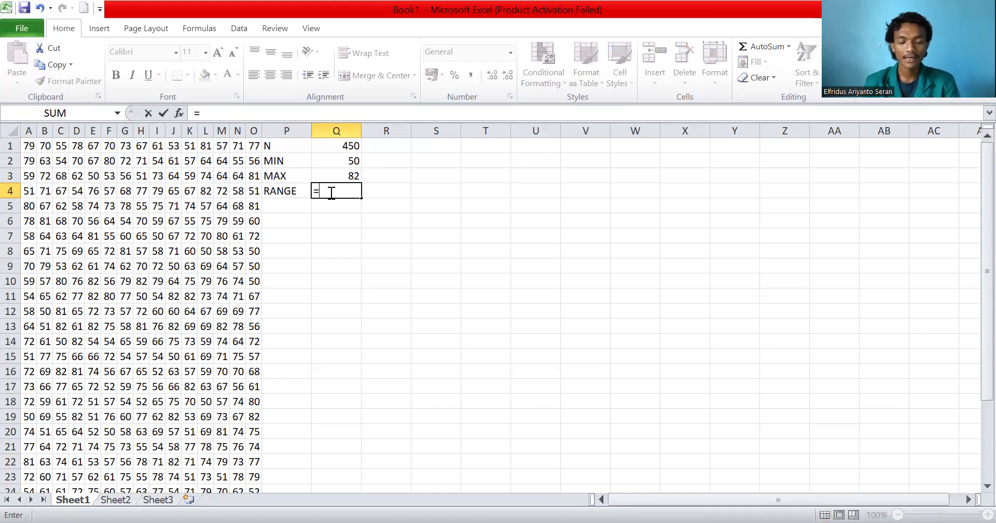
{"action": "type", "text": "82"}
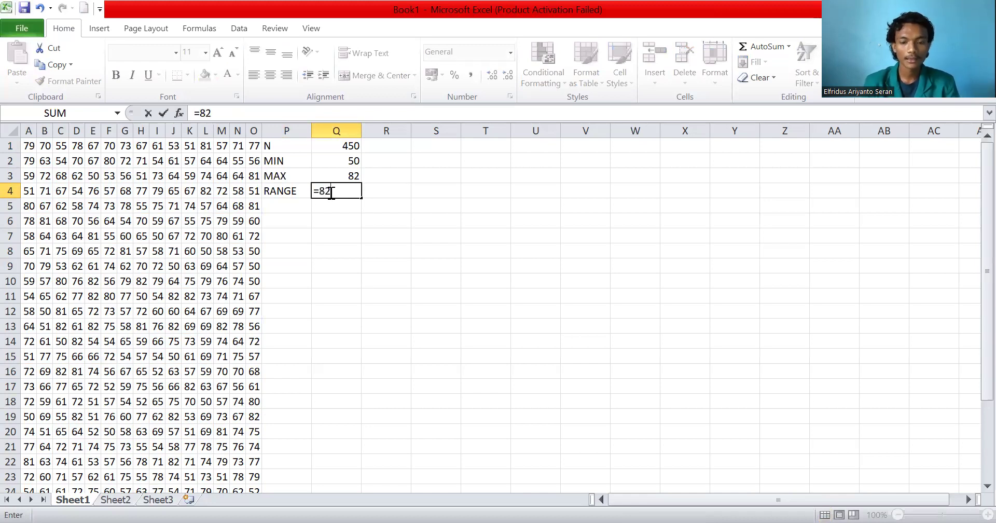
{"action": "type", "text": "-50"}
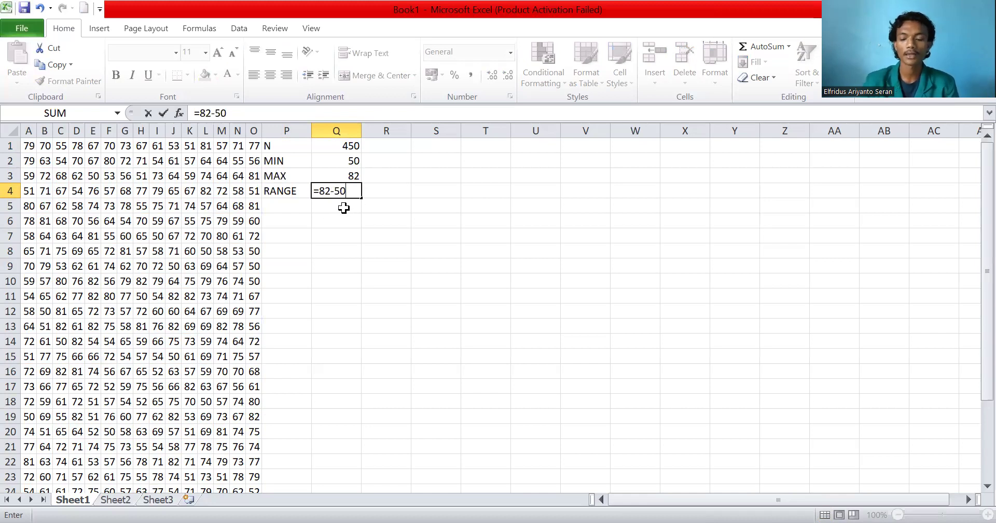
{"action": "key", "text": "Return"}
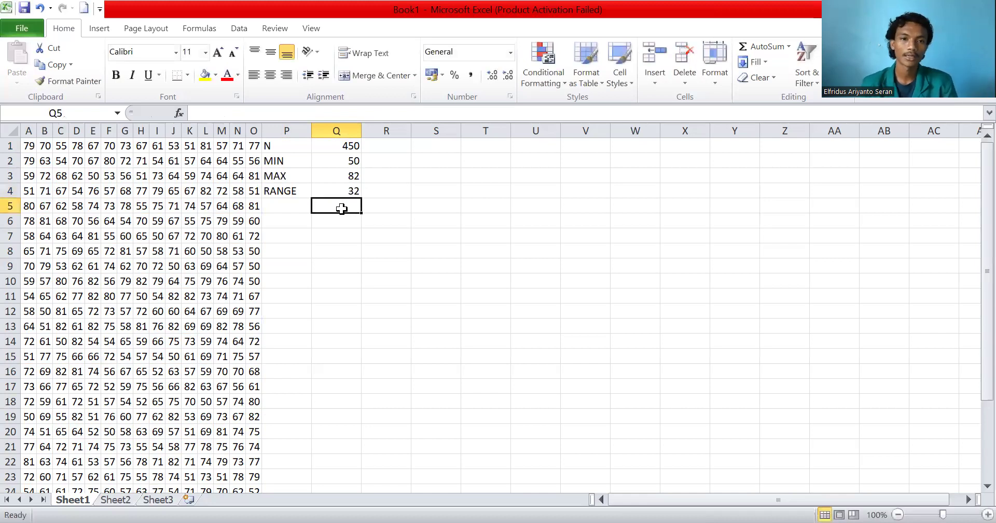
- Enter the label MEDIAN in cell P5 below the RANGE label
{"action": "left_click", "coordinate": [277, 207]}
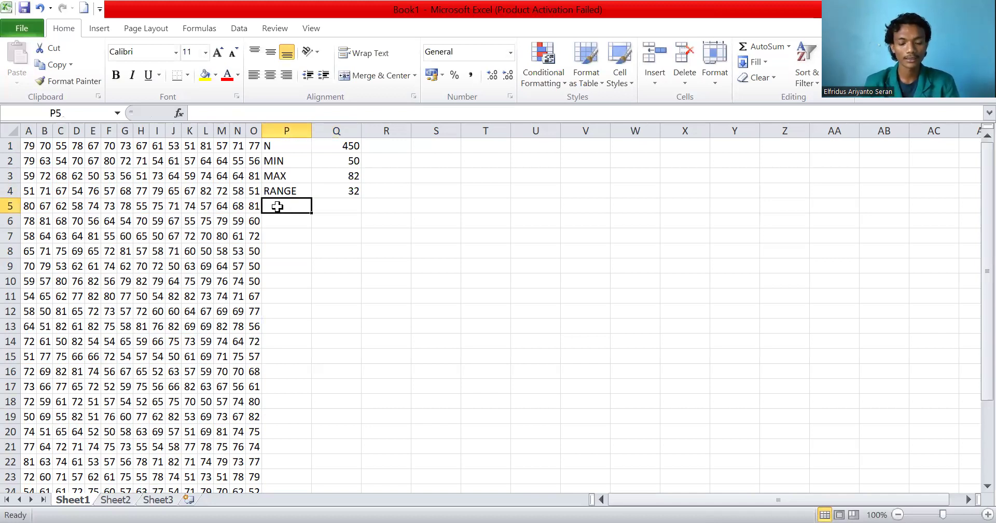
{"action": "type", "text": "EDIAN"}
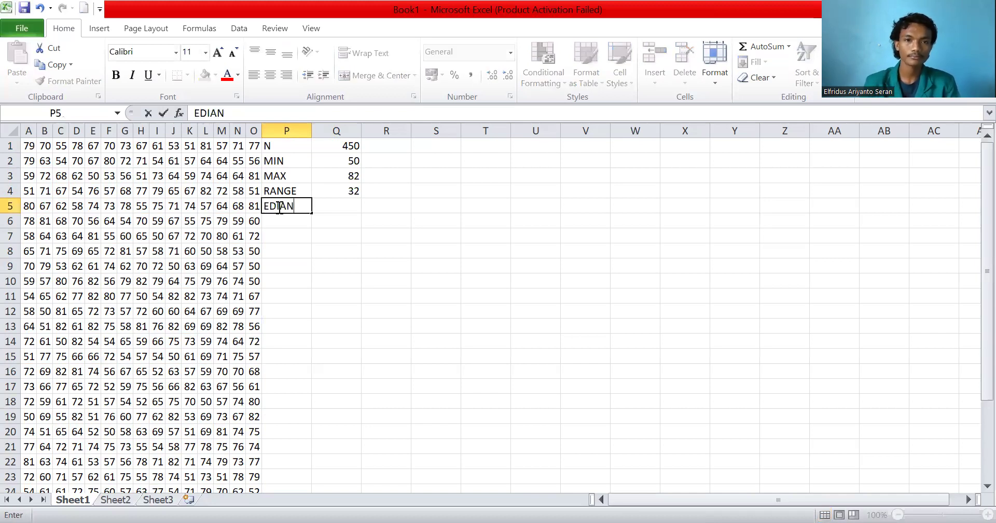
{"action": "key", "text": "BackSpace"}
{"action": "key", "text": "BackSpace"}
{"action": "key", "text": "BackSpace"}
{"action": "key", "text": "BackSpace"}
{"action": "key", "text": "BackSpace"}
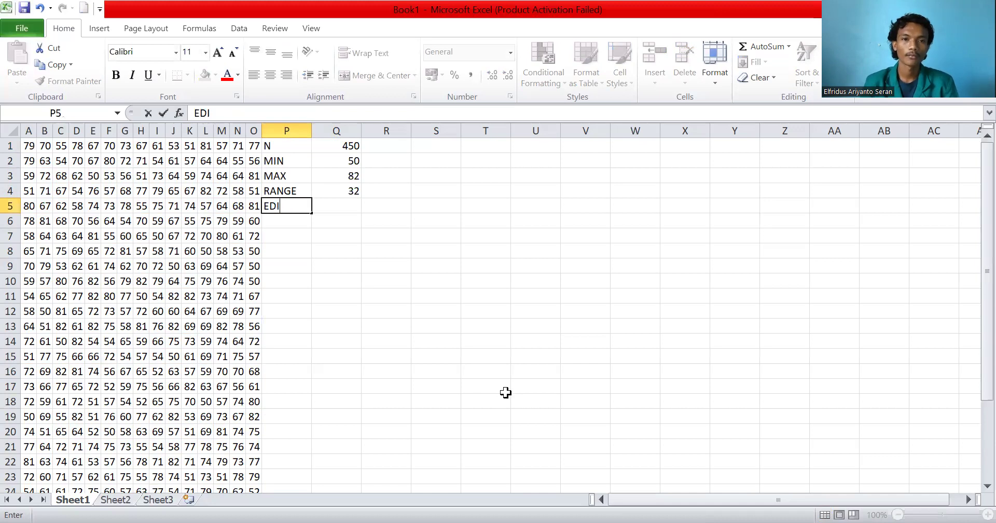
{"action": "type", "text": "MEDIAN"}
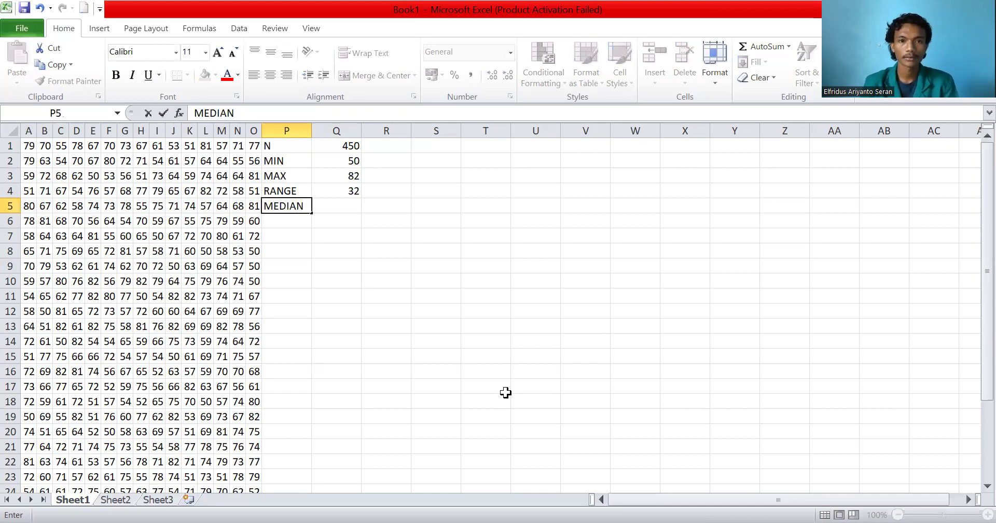
{"action": "key", "text": "Tab"}
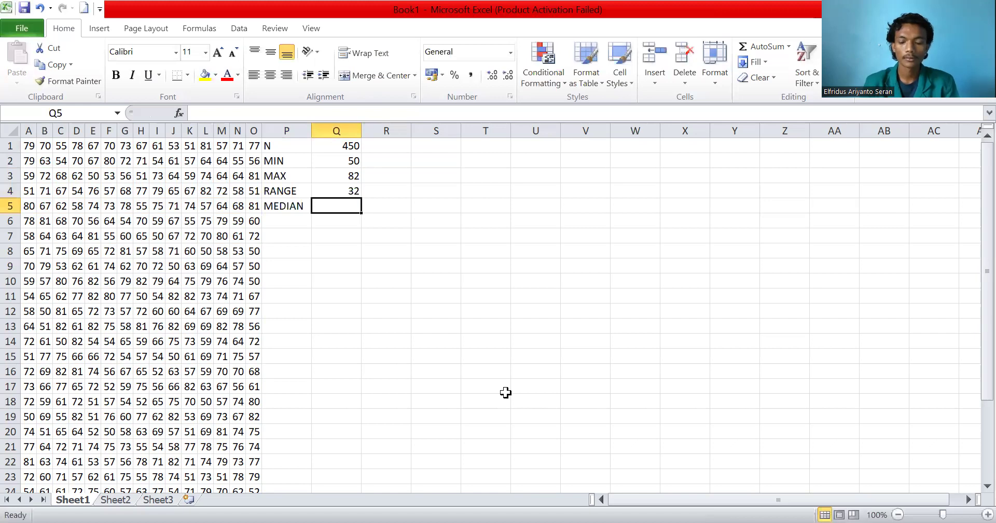
- Replace the label in cell P5 with MEAN
{"action": "key", "text": "shift+Tab"}
{"action": "key", "text": "BackSpace"}
{"action": "type", "text": "MEN"}
{"action": "key", "text": "BackSpace"}
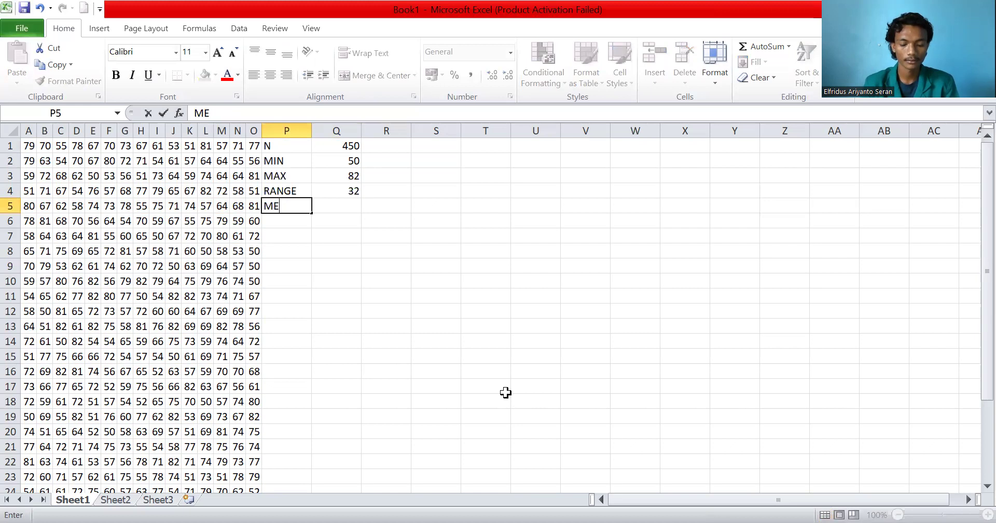
{"action": "type", "text": "AN"}
{"action": "key", "text": "Tab"}
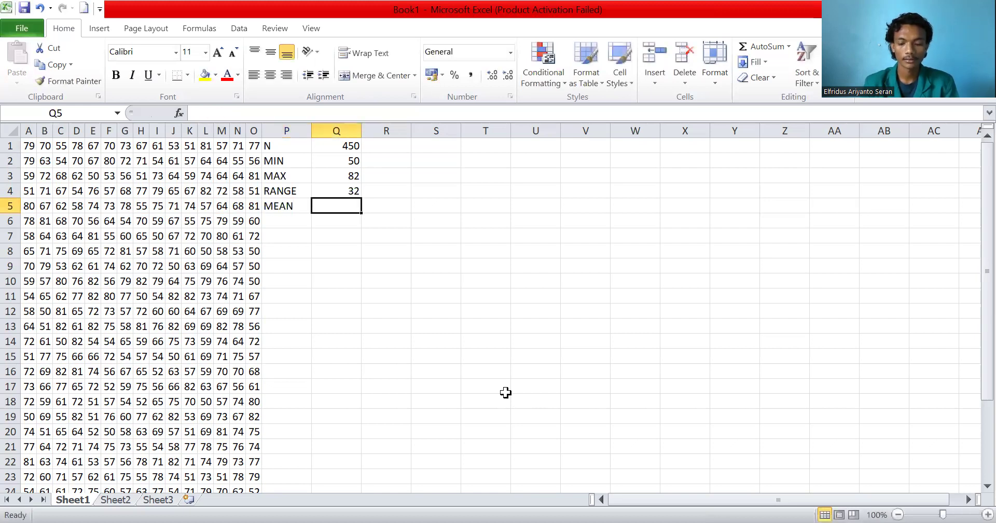
- Calculate the mean of the data in cell Q5 with the formula =AVERAGE(A1:O30)
{"action": "type", "text": "="}
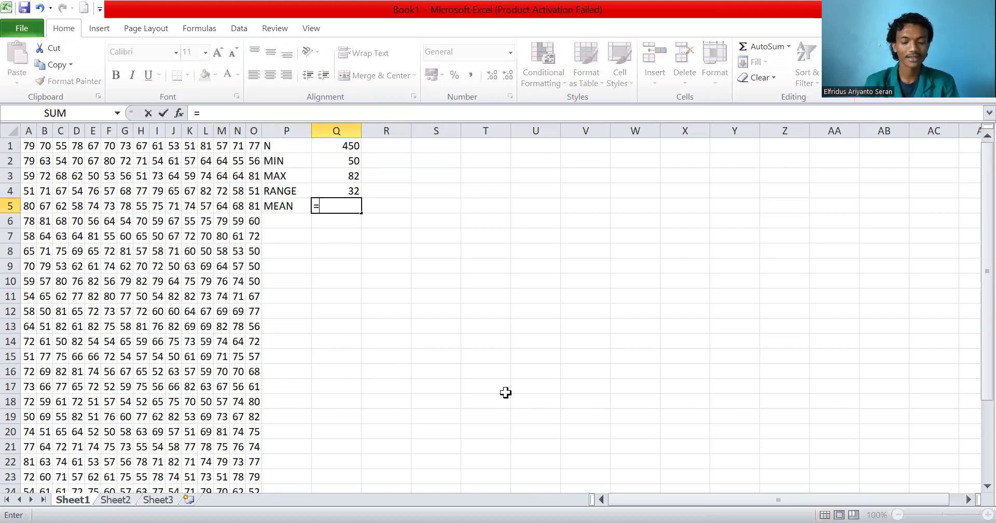
{"action": "type", "text": "AVER"}
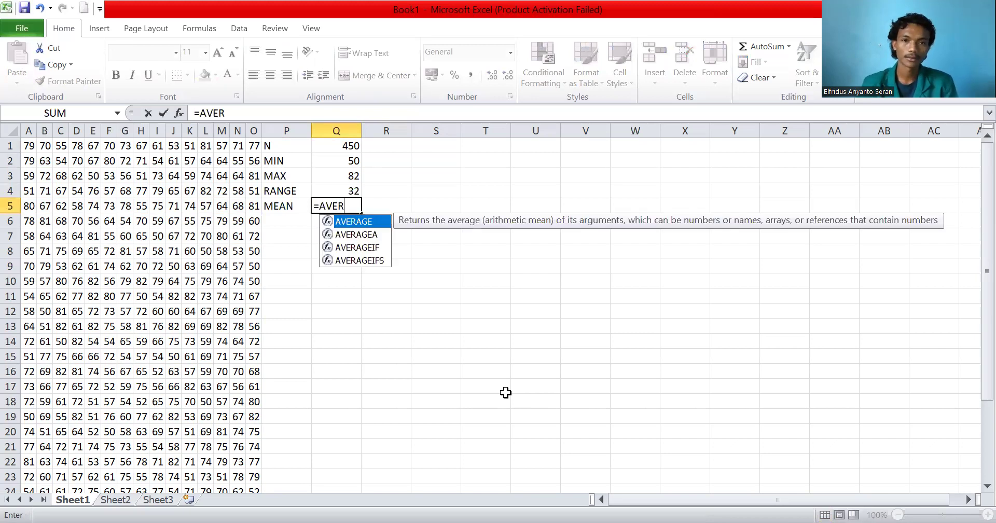
{"action": "double_click", "coordinate": [370, 224]}
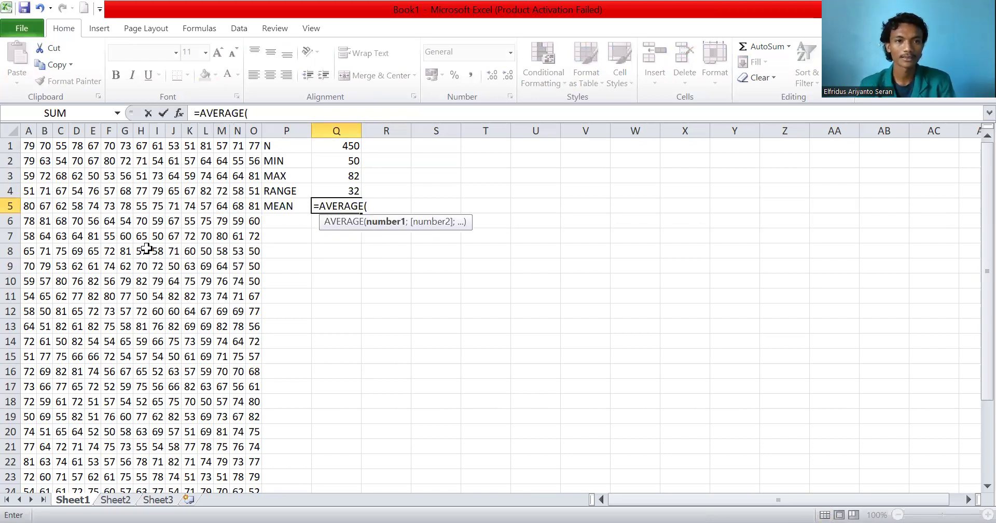
{"action": "left_click", "coordinate": [32, 150]}
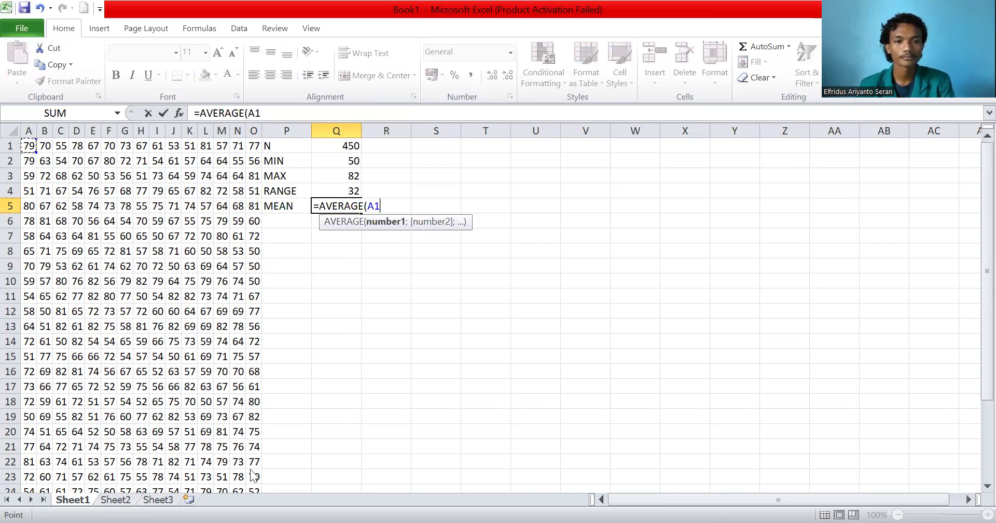
{"action": "key", "text": "ctrl+shift+Down"}
{"action": "key", "text": "ctrl+shift+Right"}
{"action": "type", "text": ")"}
{"action": "key", "text": "Return"}
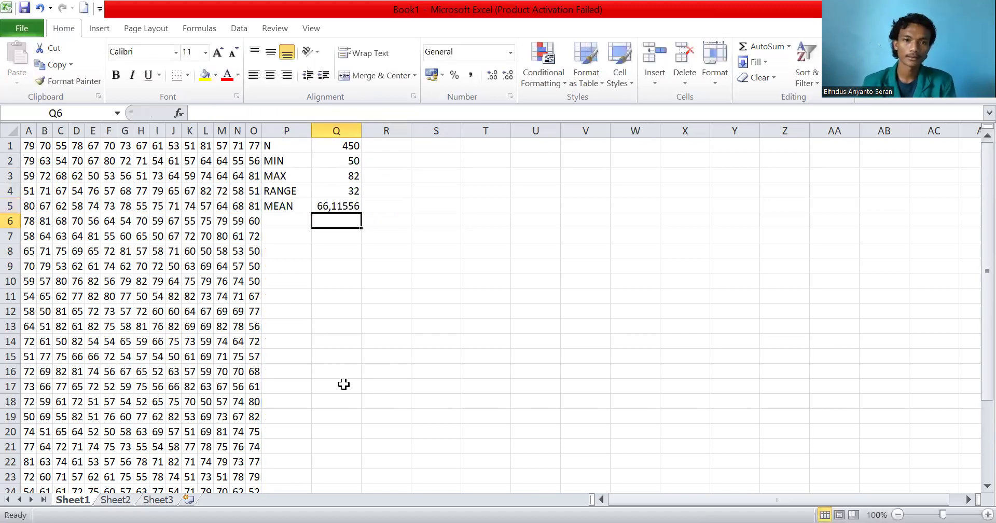
- Calculate the median in cell P6 with the formula =MEDIAN(A1:O30) and put the value 66 in cell Q6
{"action": "left_click", "coordinate": [294, 220]}
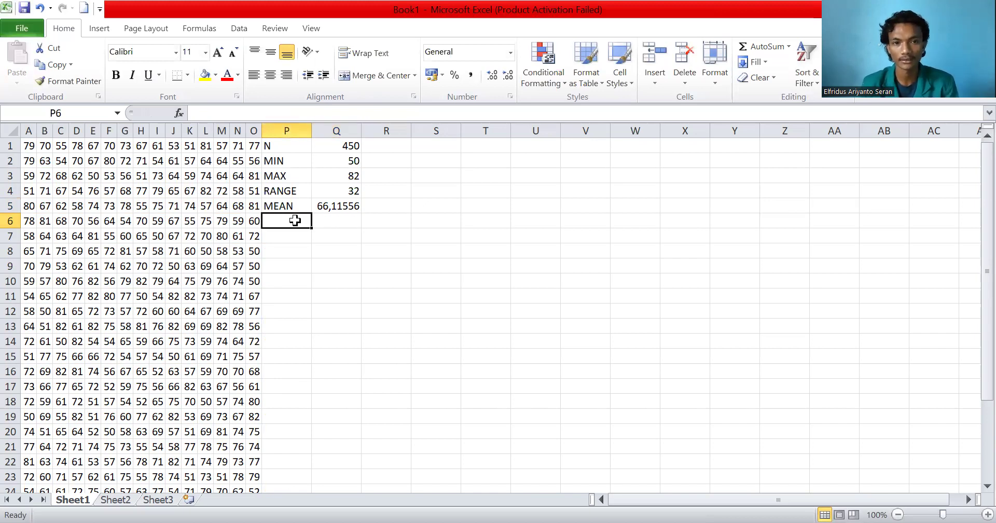
{"action": "type", "text": "="}
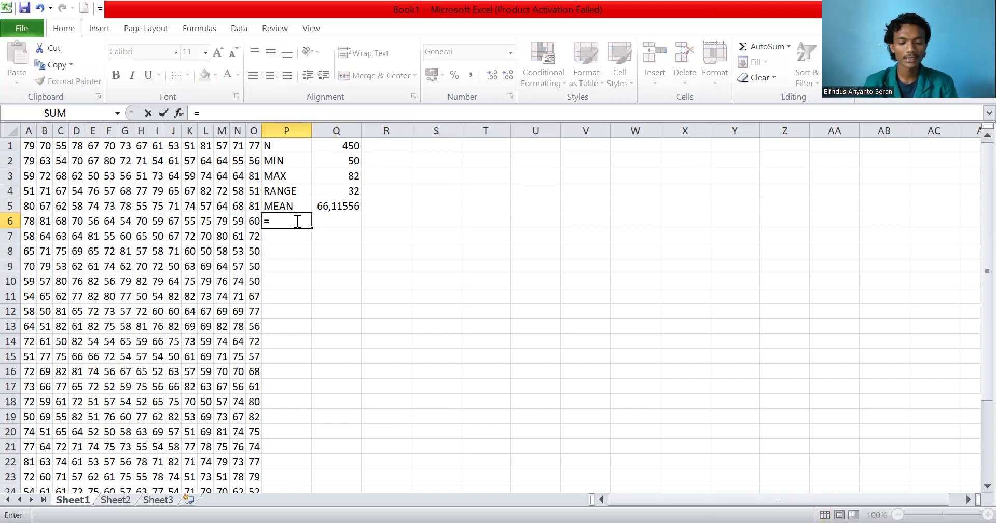
{"action": "type", "text": "MEDIAN"}
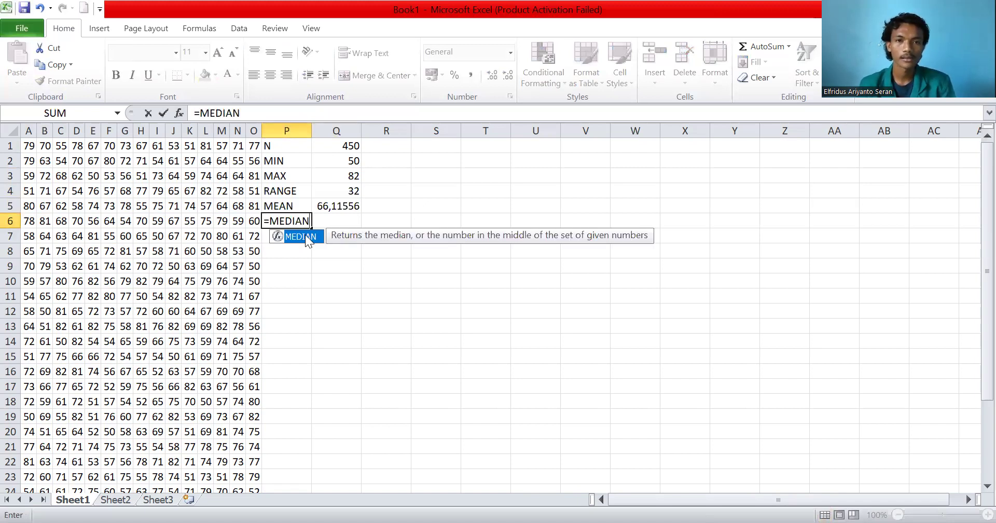
{"action": "double_click", "coordinate": [300, 237]}
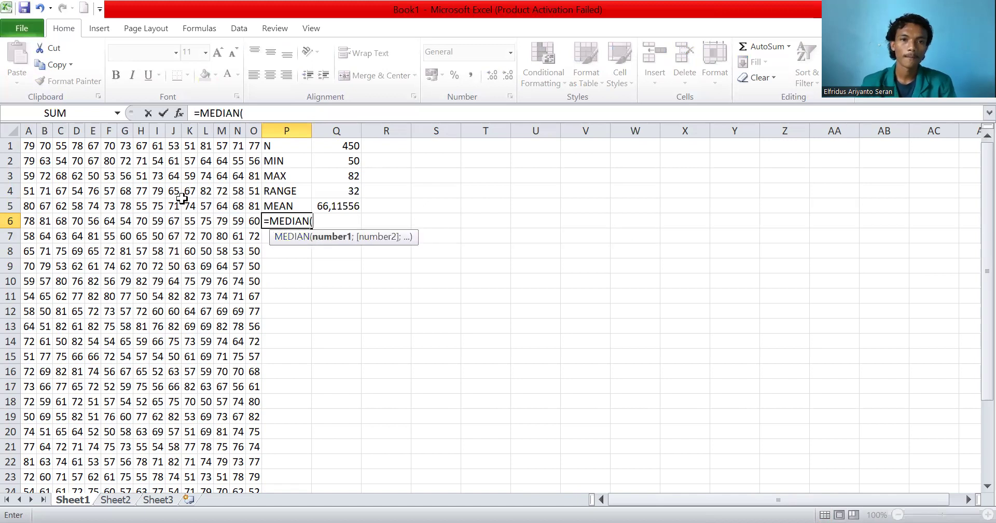
{"action": "left_click", "coordinate": [29, 151]}
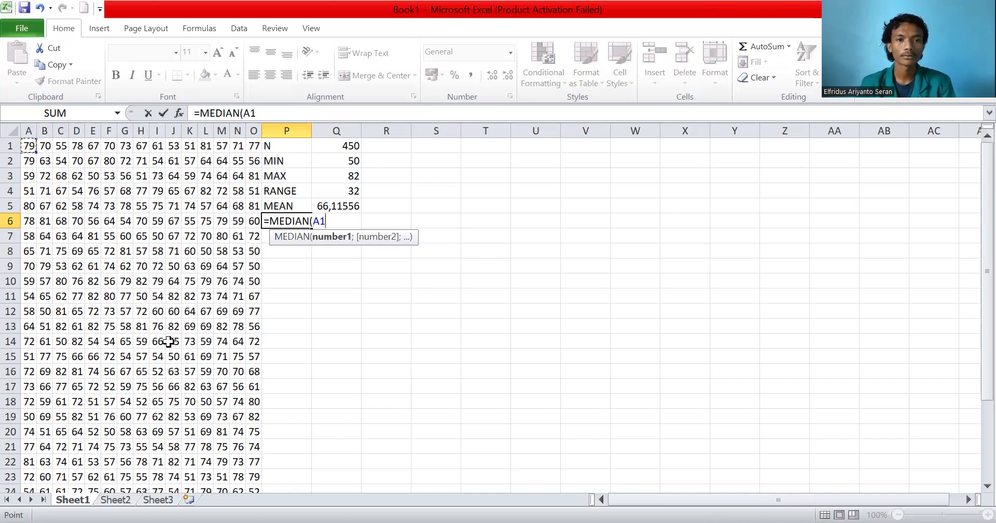
{"action": "left_click_drag", "start_coordinate": [242, 450], "coordinate": [260, 466]}
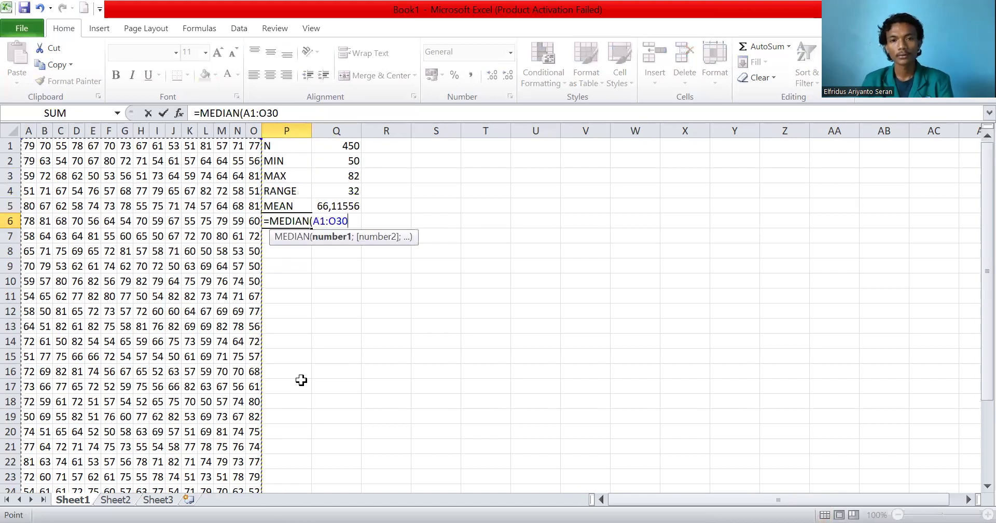
{"action": "type", "text": ")"}
{"action": "key", "text": "Return"}
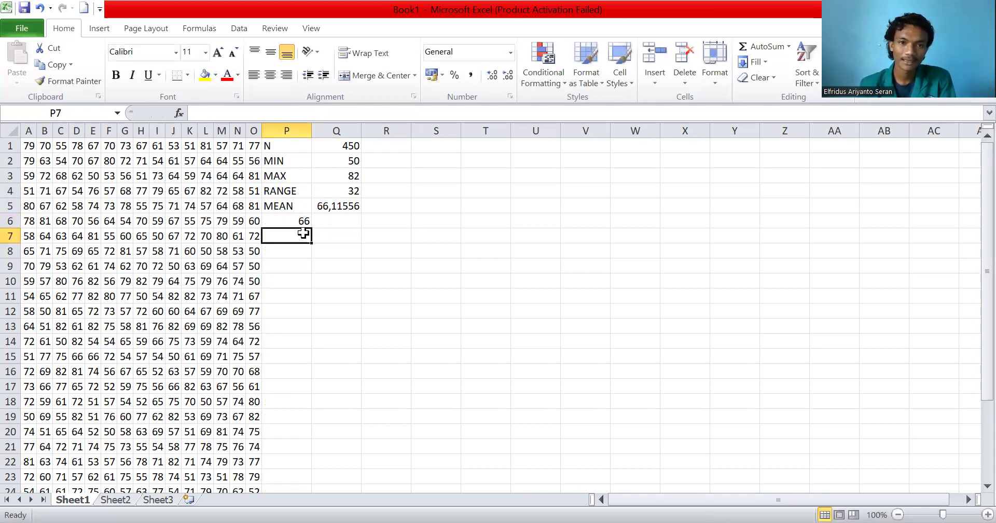
{"action": "left_click", "coordinate": [334, 223]}
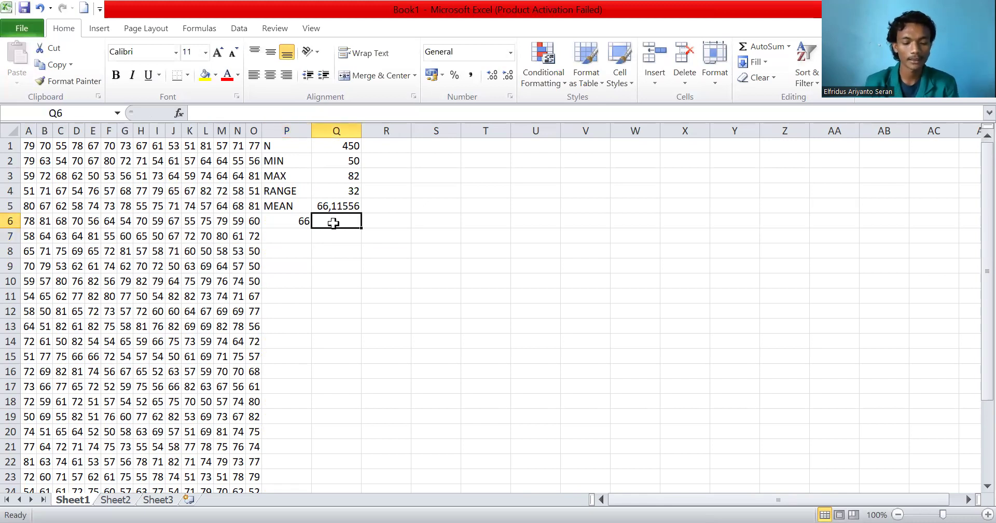
{"action": "type", "text": "66"}
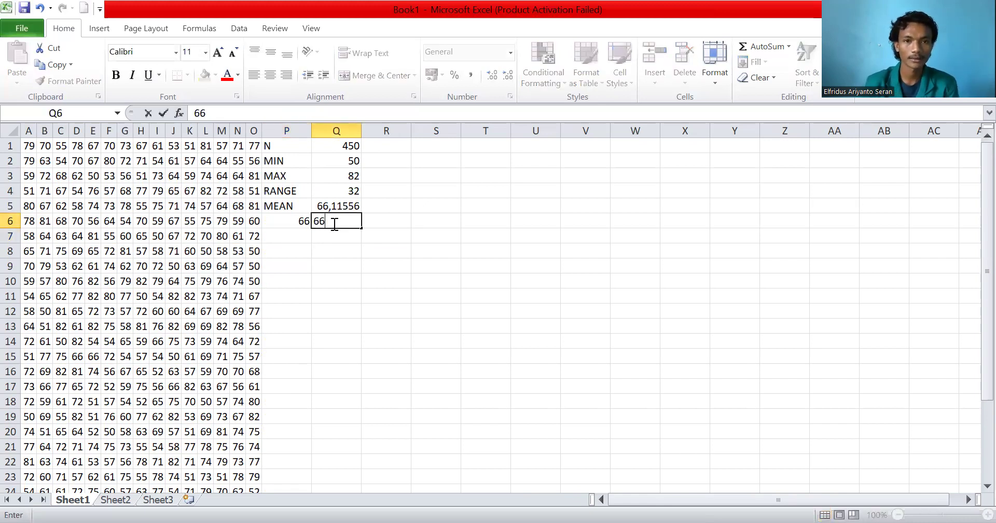
- Replace the content of cell P6 with the label MEDIAN
{"action": "left_click", "coordinate": [295, 224]}
{"action": "double_click", "coordinate": [297, 225]}
{"action": "type", "text": "MEDIAN"}
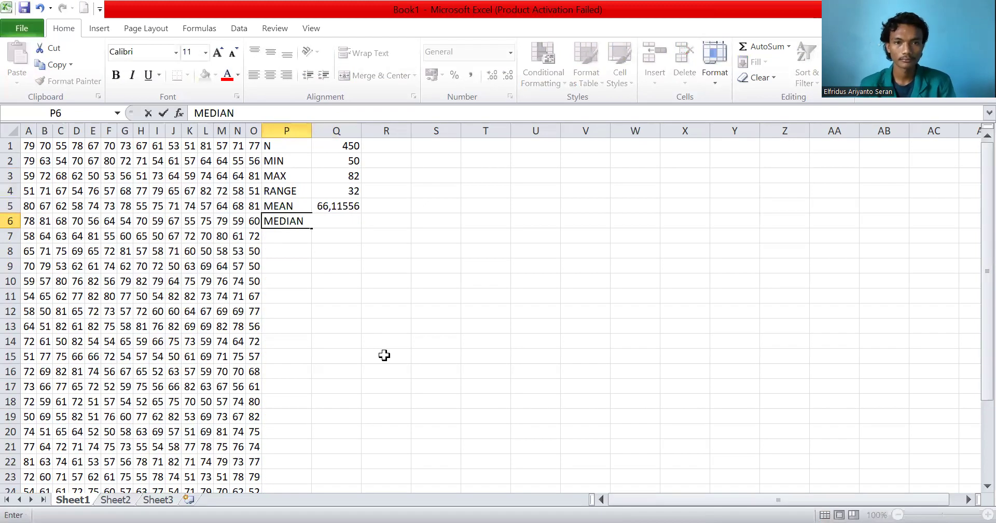
{"action": "left_click", "coordinate": [343, 223]}
{"action": "left_click", "coordinate": [333, 248]}
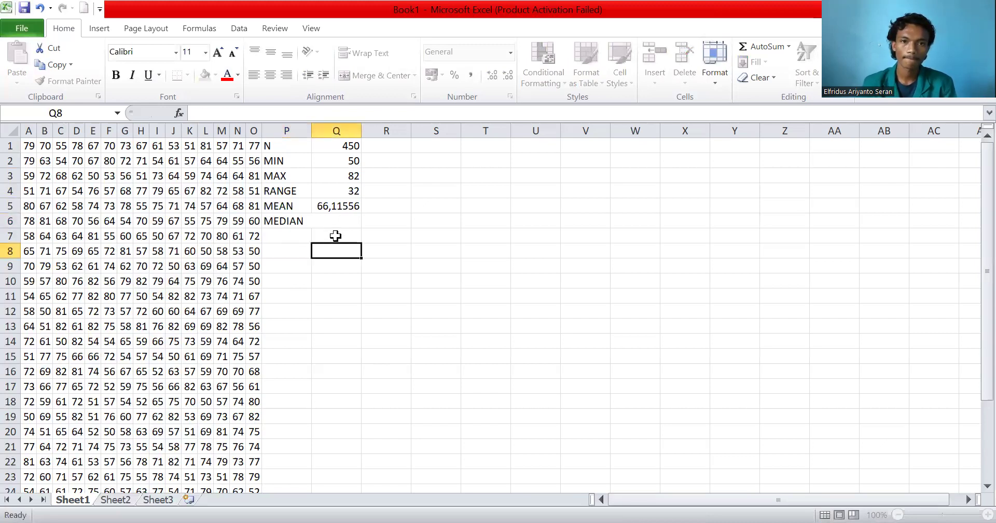
- Enter the label MODUS in cell P7, below the MEDIAN label
{"action": "left_click", "coordinate": [279, 235]}
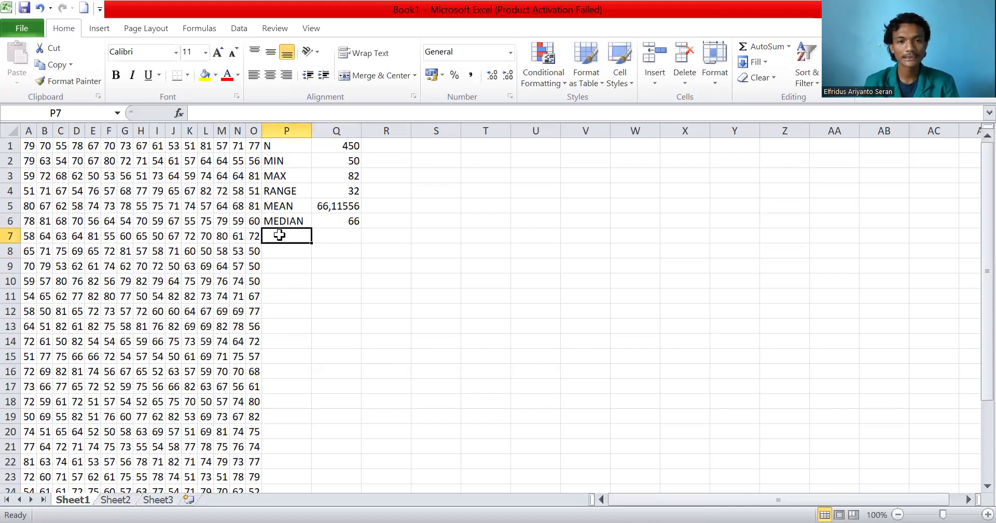
{"action": "type", "text": "MO"}
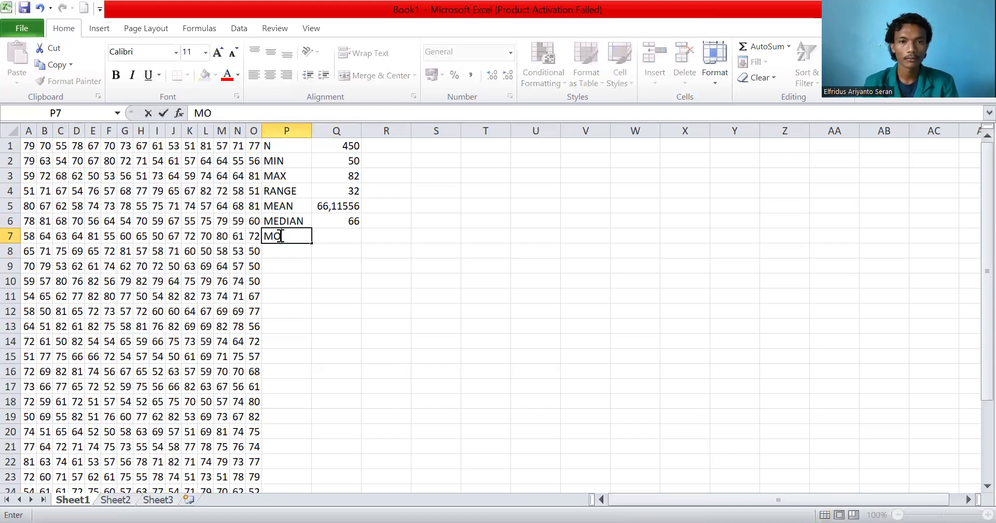
{"action": "type", "text": "DUS"}
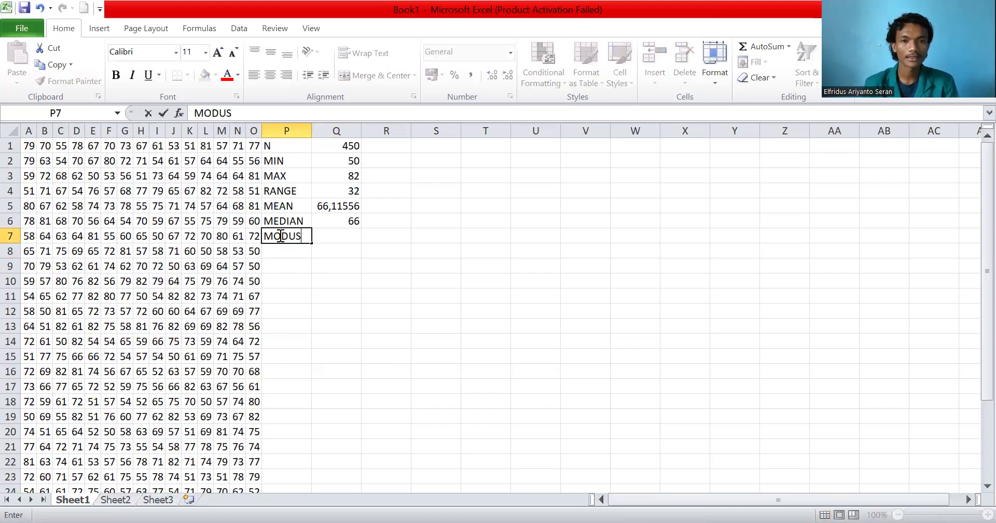
- Calculate the mode of the data in cell Q7 with the formula =MODE(A1:O30)
{"action": "left_click", "coordinate": [328, 238]}
{"action": "type", "text": "="}
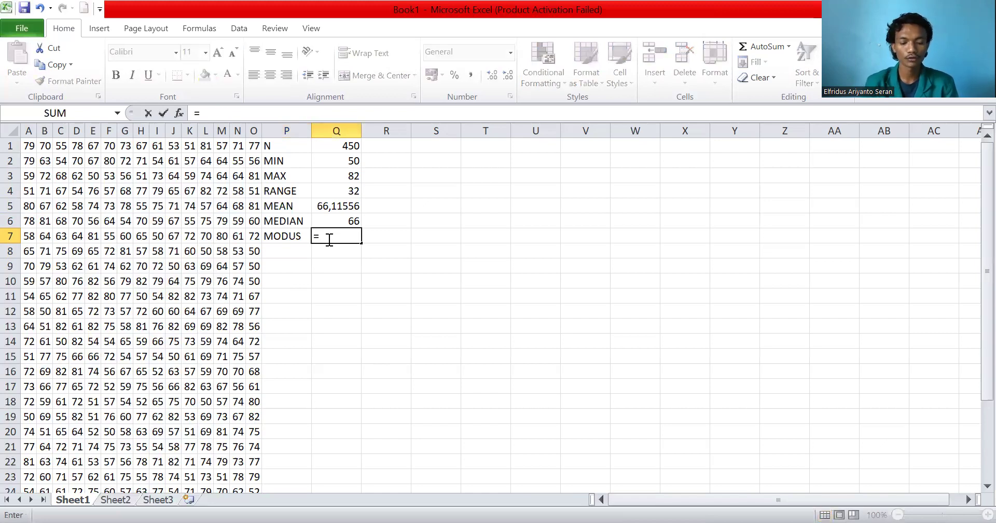
{"action": "type", "text": "MODE"}
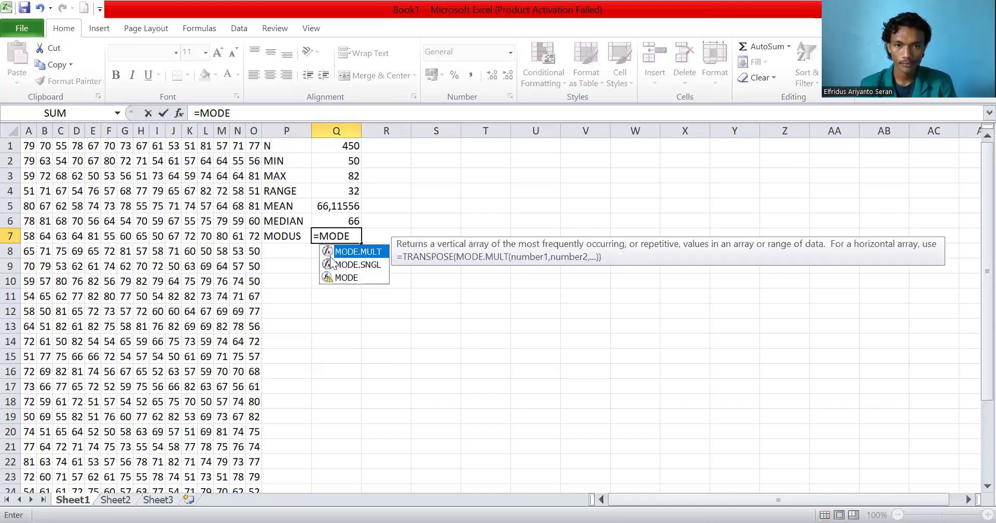
{"action": "left_click", "coordinate": [355, 276]}
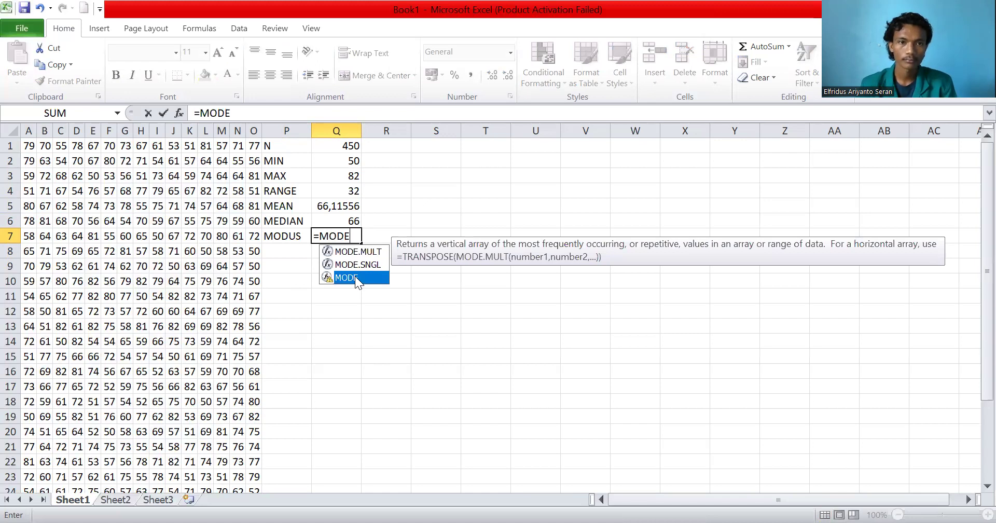
{"action": "double_click", "coordinate": [355, 276]}
{"action": "left_click", "coordinate": [30, 147]}
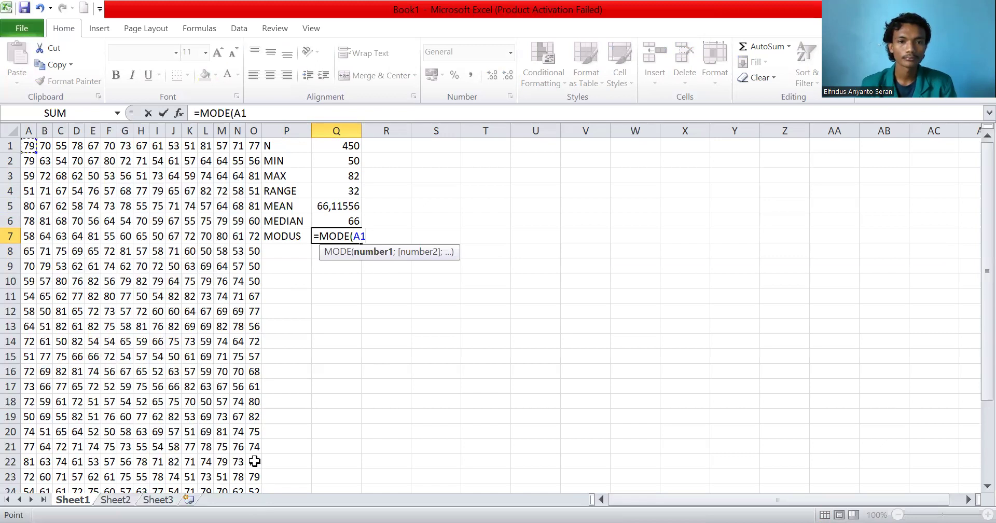
{"action": "type", "text": ":O30)"}
{"action": "key", "text": "Return"}
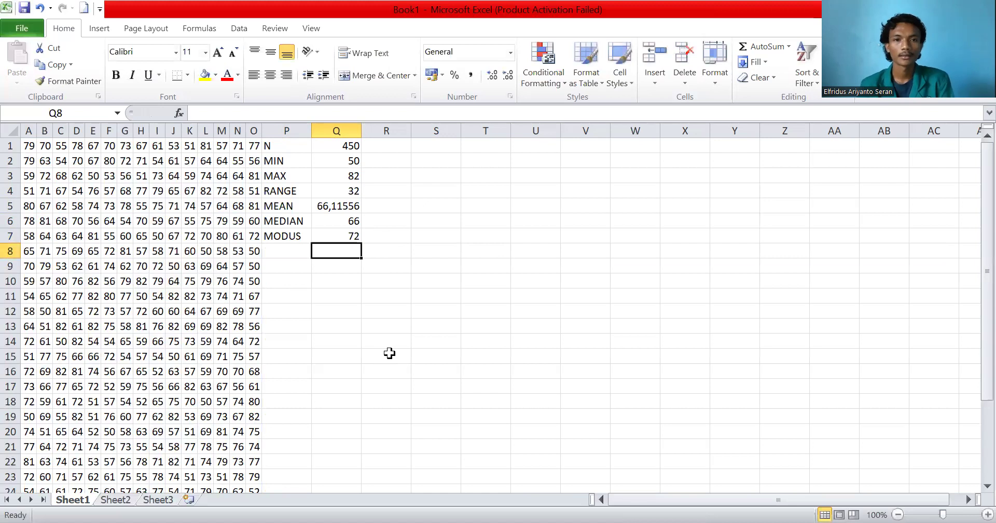
- Enter the label BK in cell P8, below the MODUS label
{"action": "scroll", "coordinate": [378, 212], "scroll_direction": "down", "scroll_amount": 3}
{"action": "scroll", "coordinate": [368, 212], "scroll_direction": "up", "scroll_amount": 3}
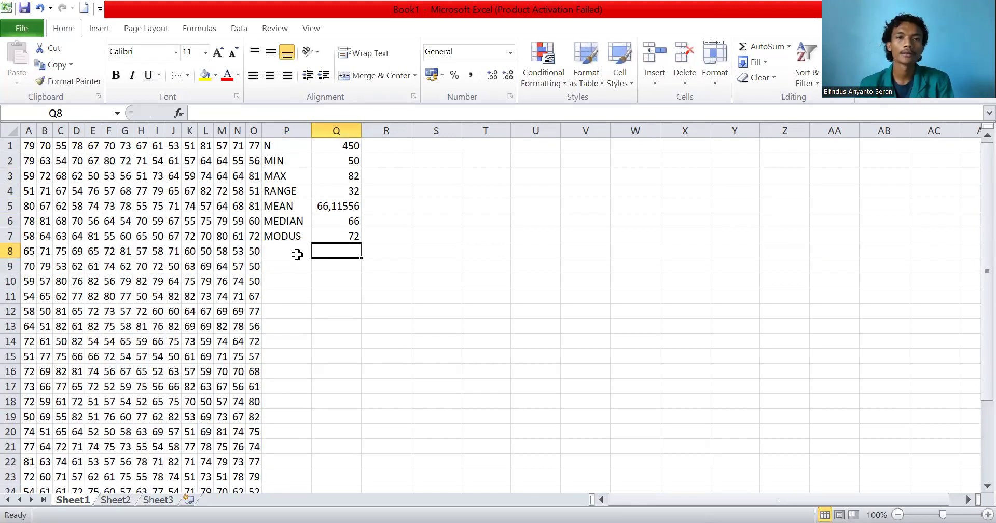
{"action": "left_click", "coordinate": [293, 251]}
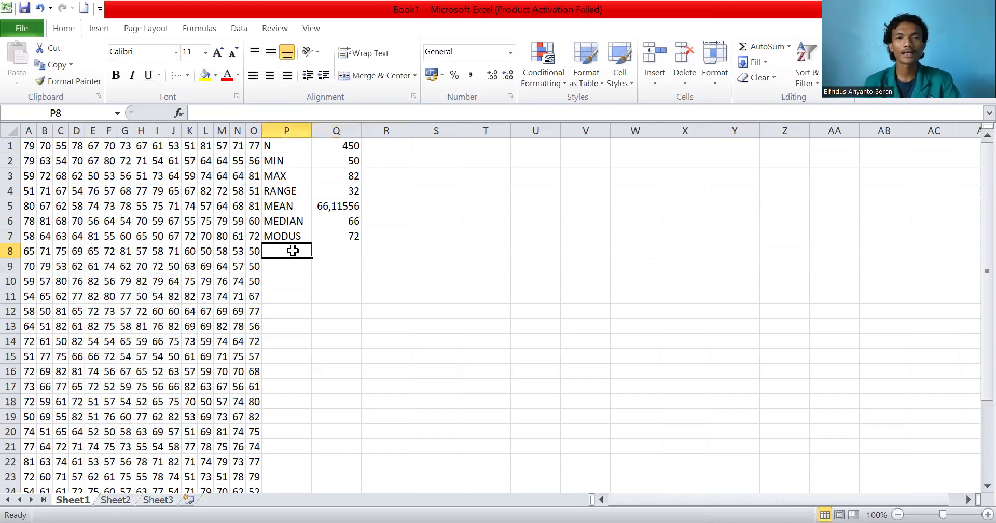
{"action": "type", "text": "BK"}
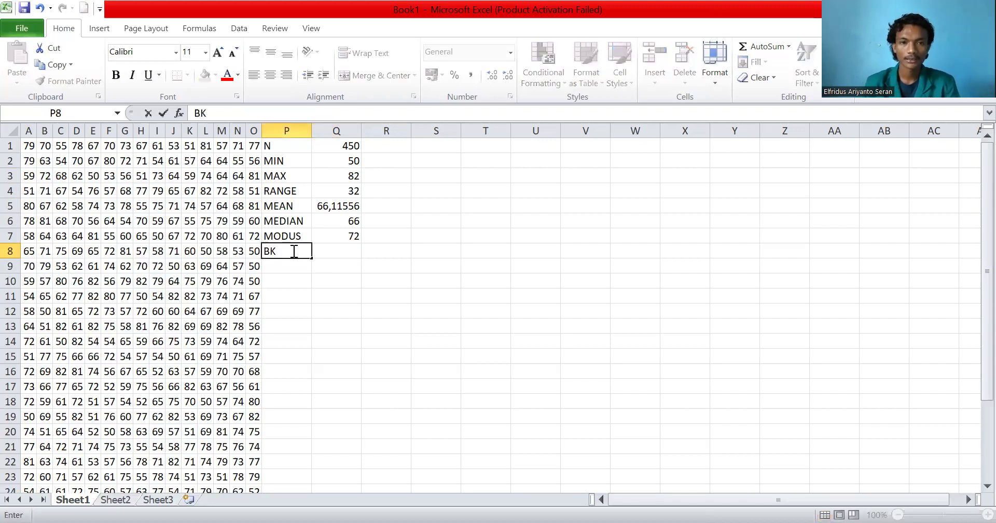
{"action": "key", "text": "Tab"}
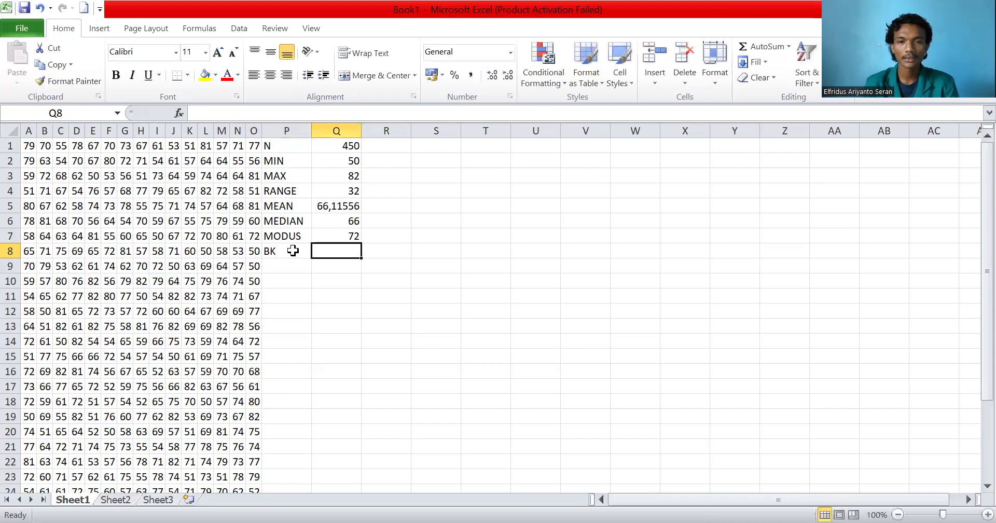
- Calculate the number of classes in cell Q8 by entering =1+3,3(LOG(450)) and accepting the proposed correction =1+3,3*(LOG(450))
{"action": "type", "text": "="}
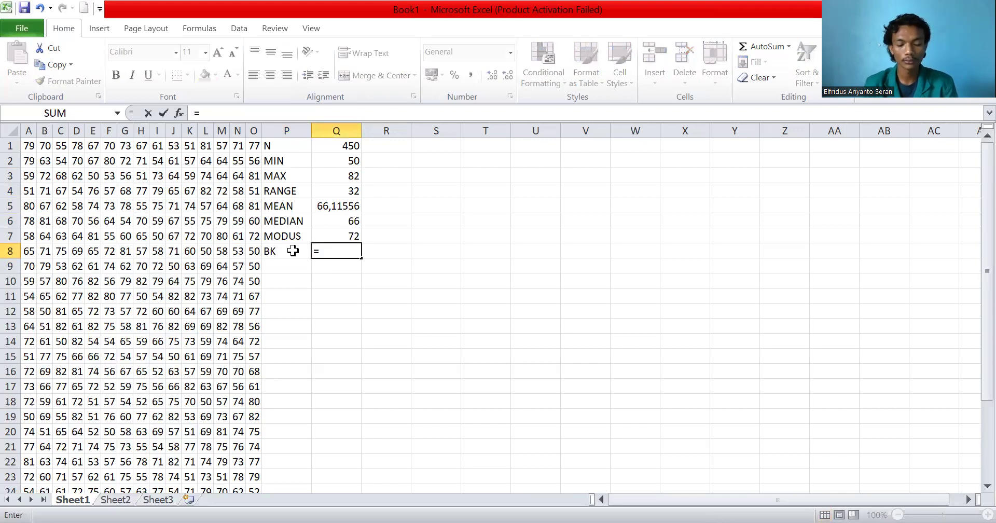
{"action": "type", "text": "1"}
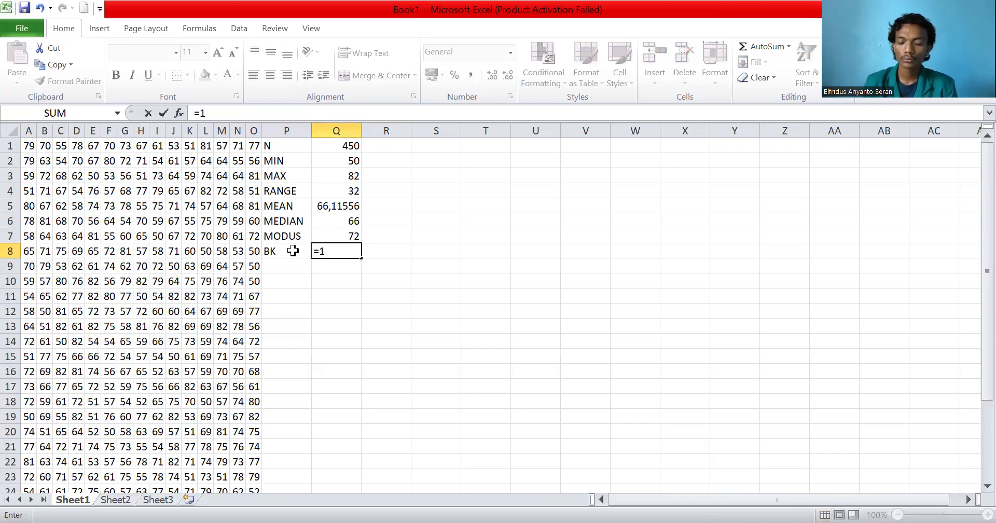
{"action": "type", "text": "+"}
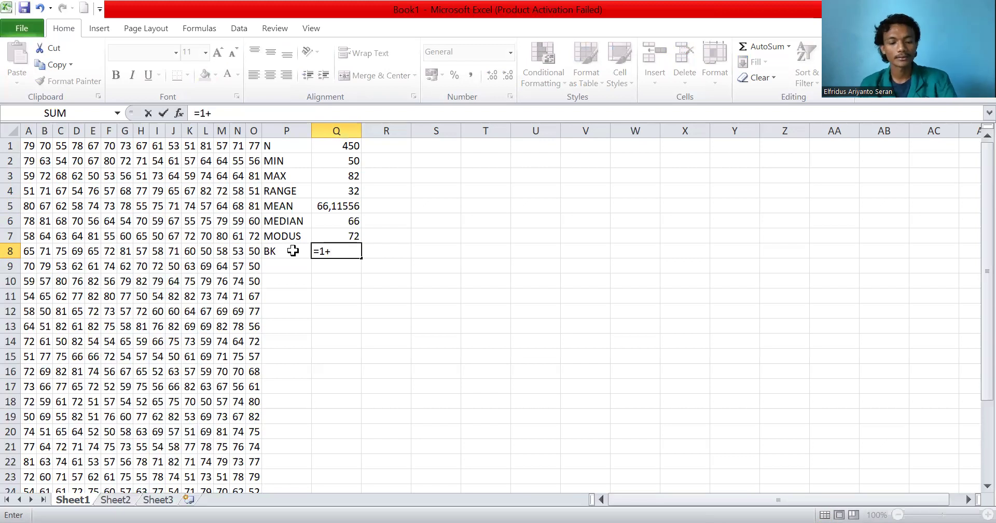
{"action": "type", "text": "3,3"}
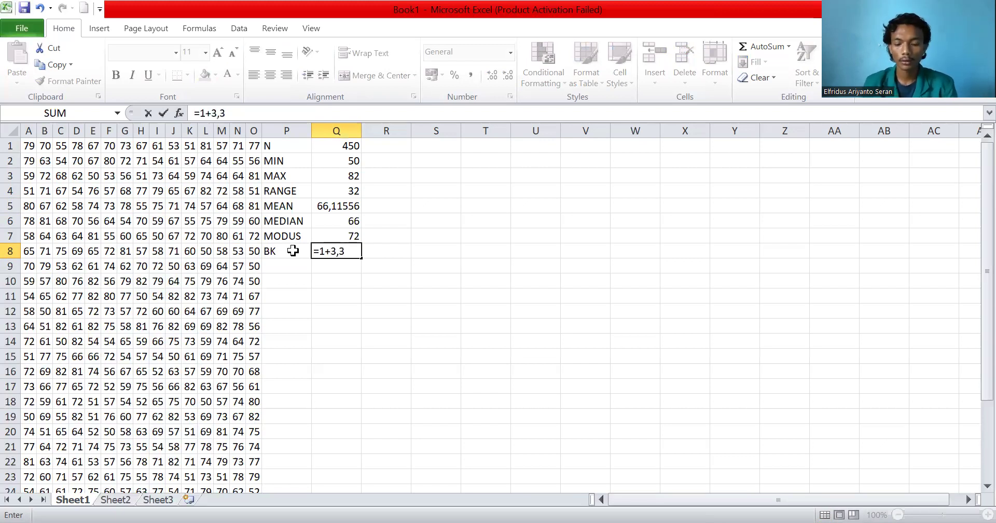
{"action": "type", "text": "("}
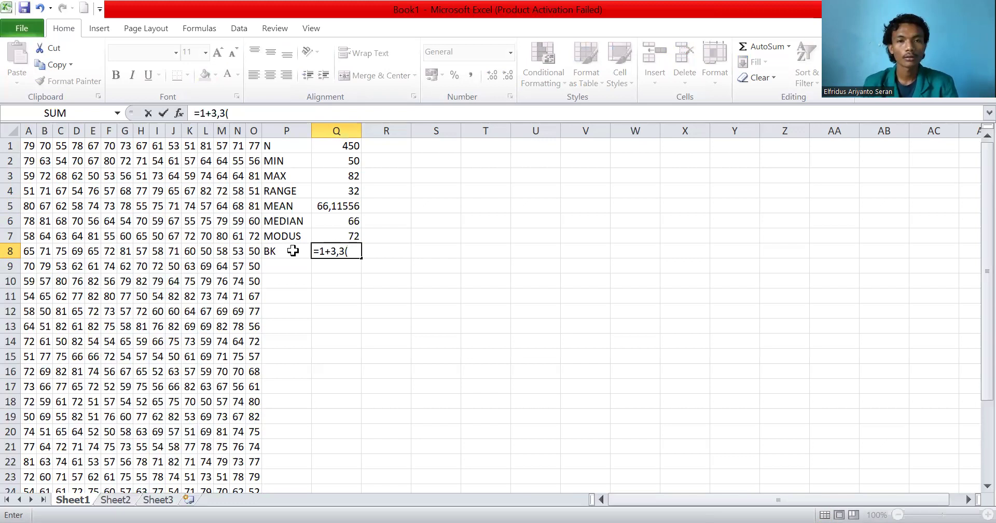
{"action": "type", "text": "LOG"}
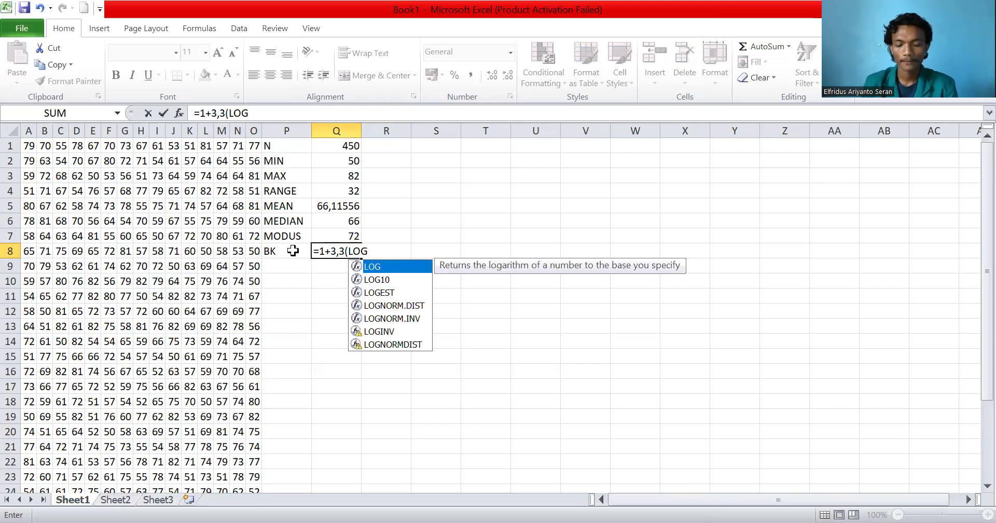
{"action": "type", "text": "("}
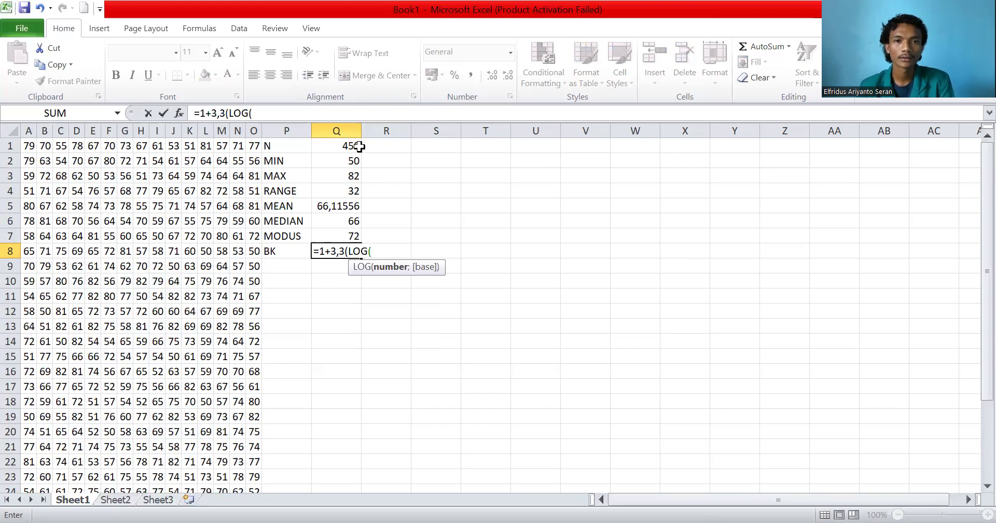
{"action": "type", "text": "4"}
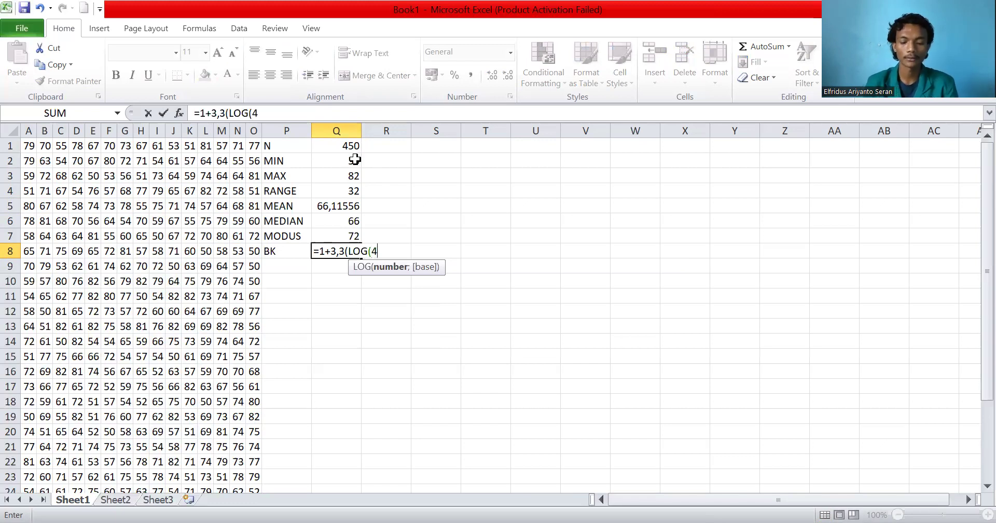
{"action": "type", "text": "50)"}
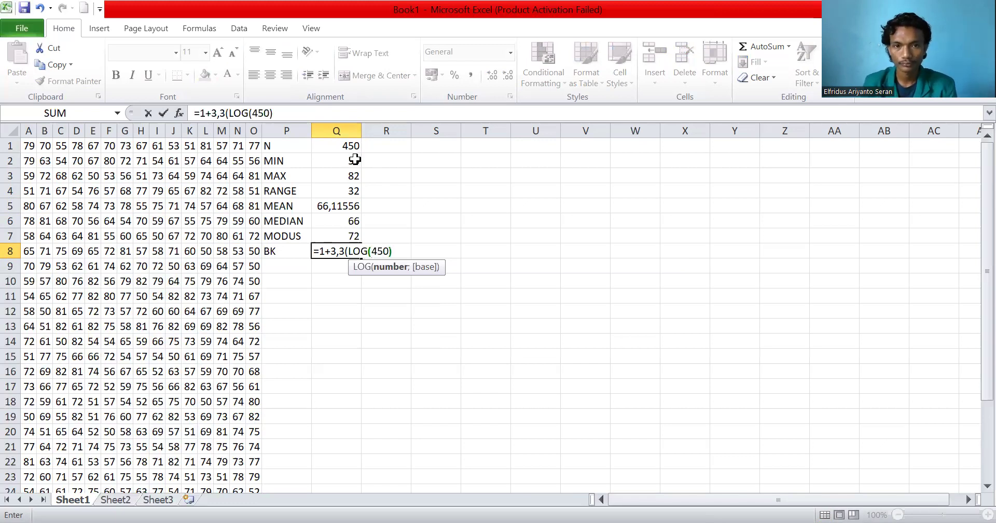
{"action": "type", "text": ")"}
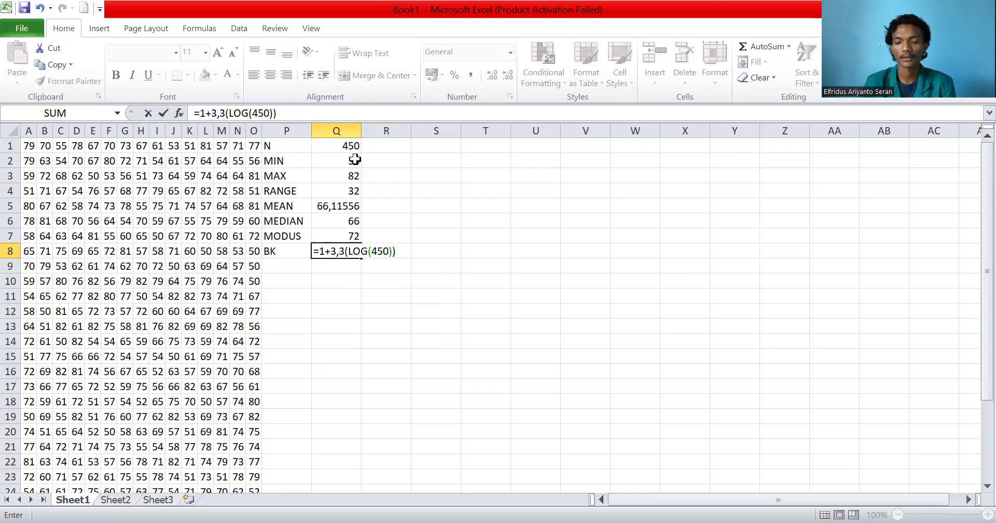
{"action": "key", "text": "Return"}
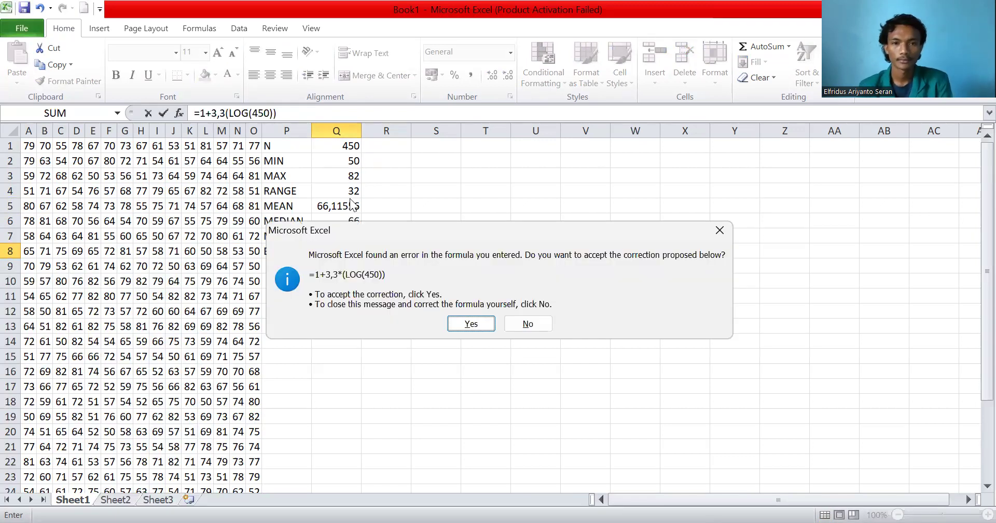
{"action": "left_click", "coordinate": [487, 323]}
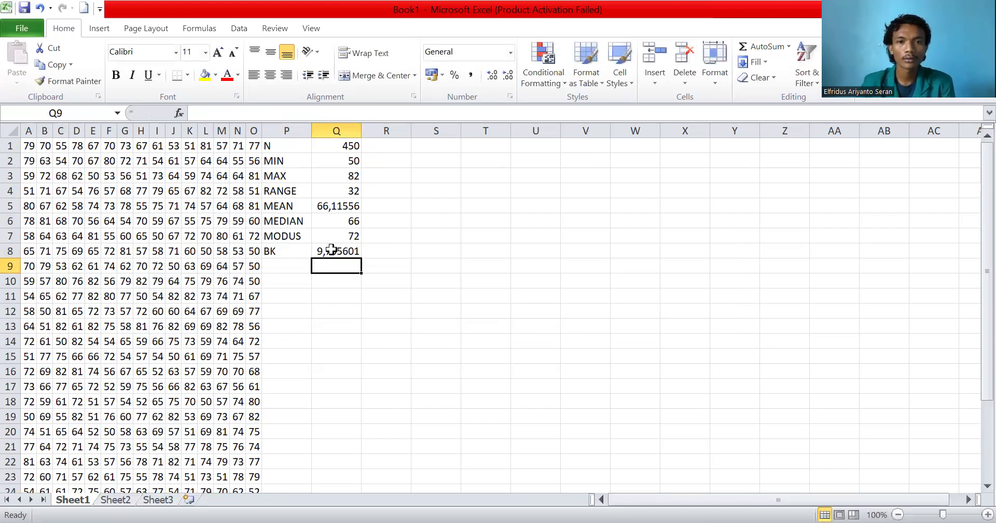
- Round the BK value up to a whole number in cell R8 with the formula =ROUNDUP(Q8;0)
{"action": "left_click", "coordinate": [387, 254]}
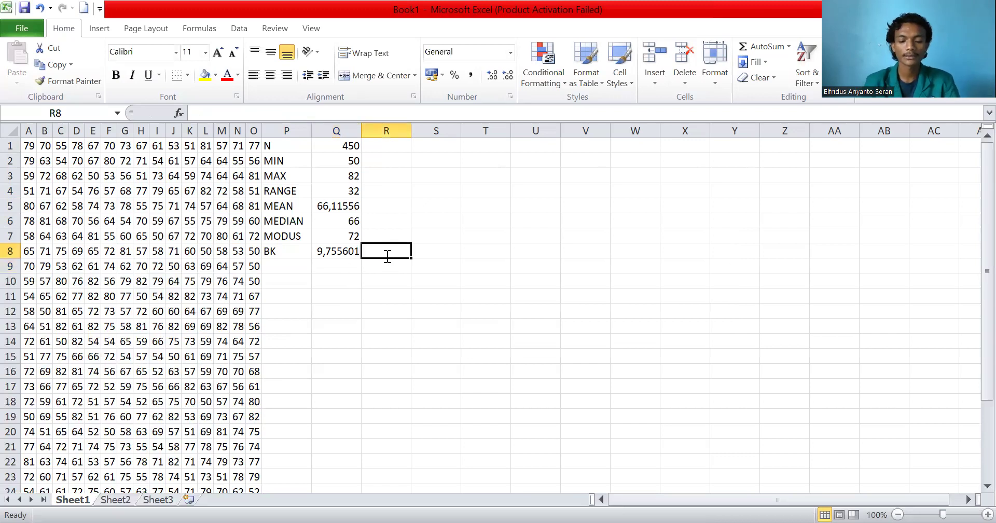
{"action": "type", "text": "="}
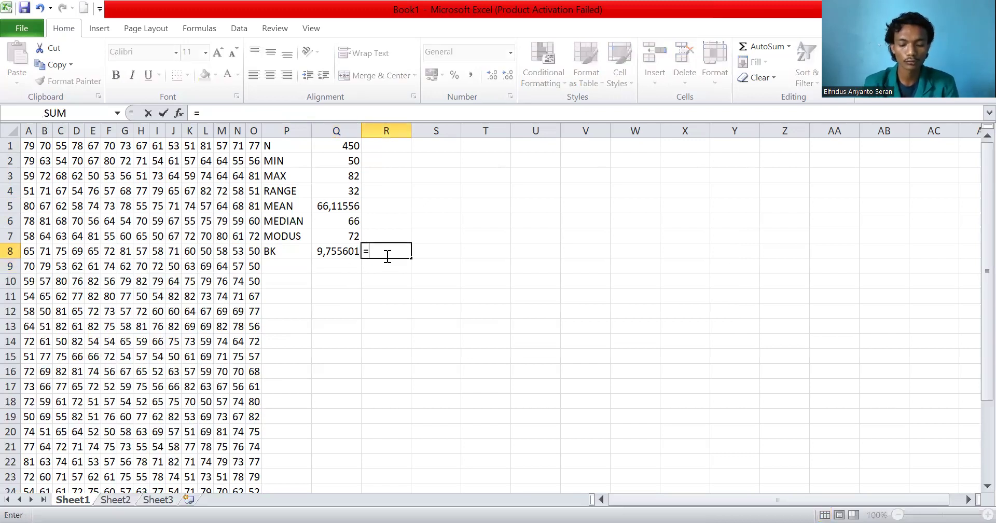
{"action": "type", "text": "ROUN"}
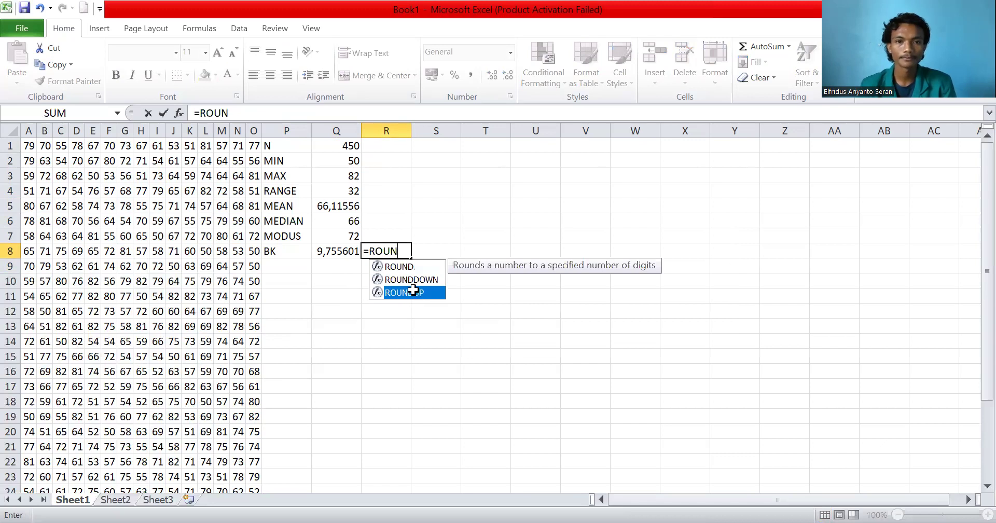
{"action": "key", "text": "Tab"}
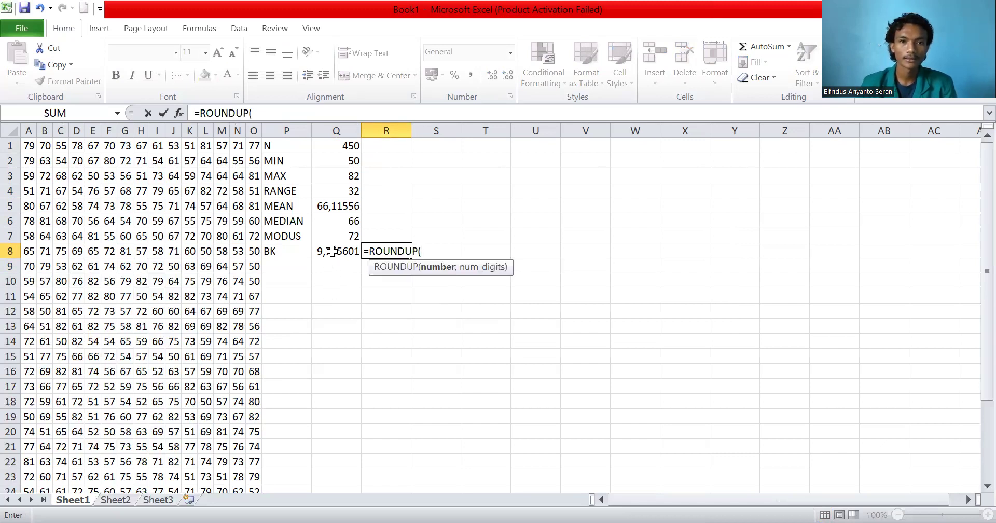
{"action": "left_click", "coordinate": [336, 251]}
{"action": "type", "text": ";0)"}
{"action": "key", "text": "Return"}
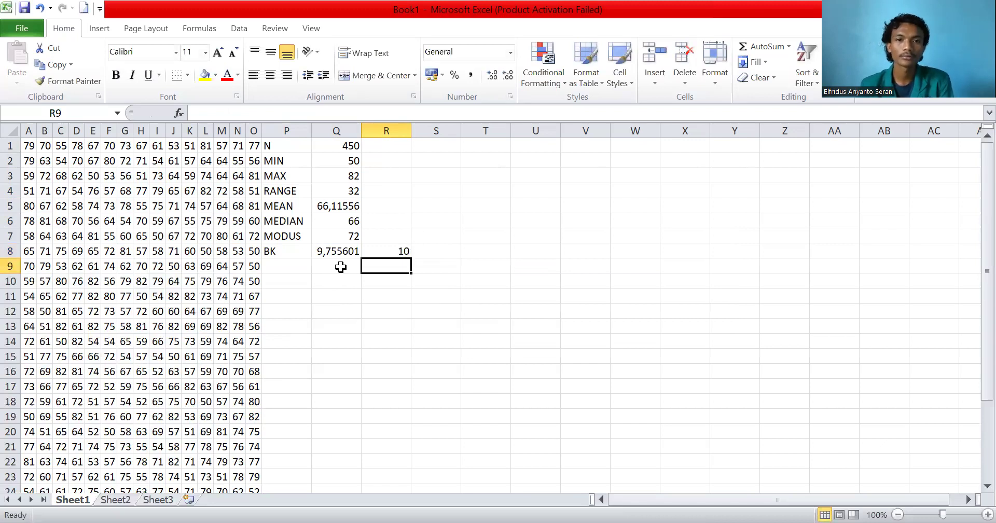
- Enter the label PK in cell P9, below the BK label
{"action": "left_click", "coordinate": [288, 265]}
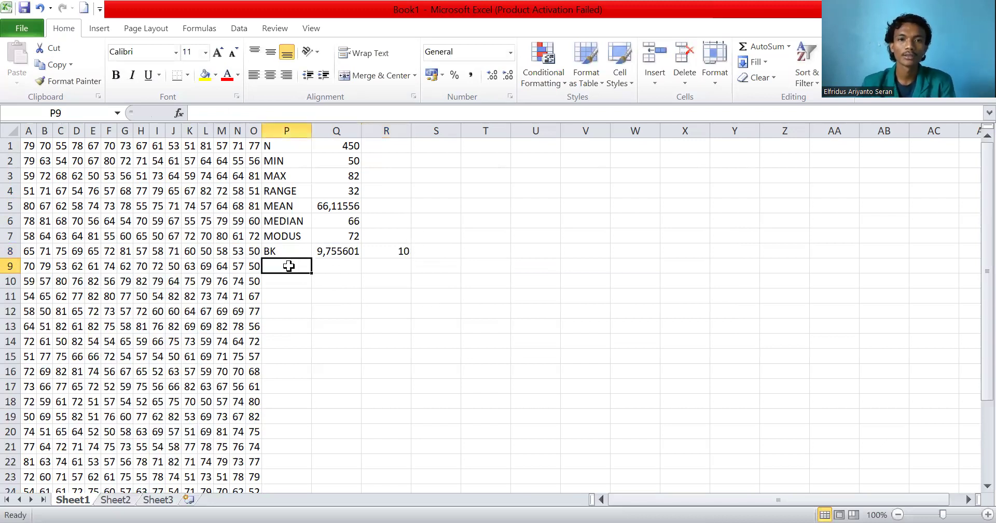
{"action": "type", "text": "PK"}
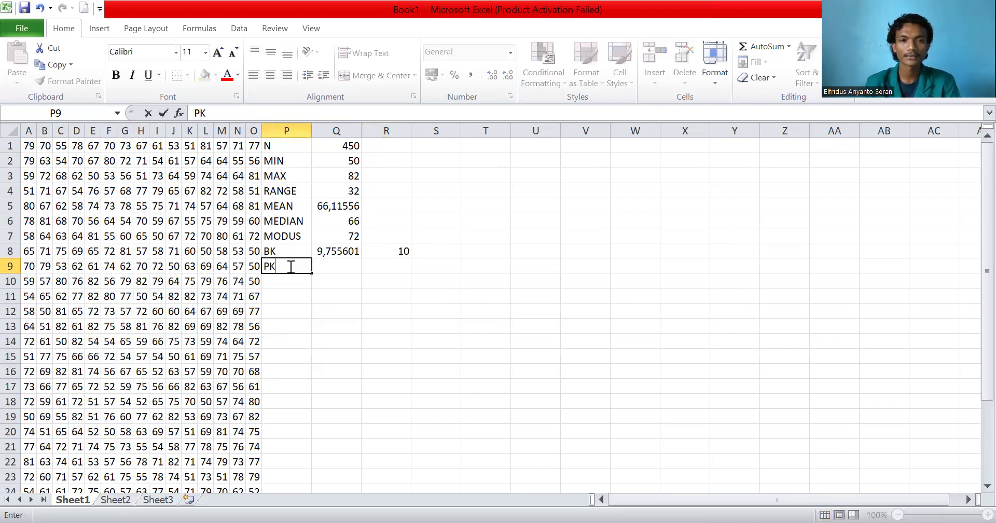
{"action": "left_click", "coordinate": [333, 265]}
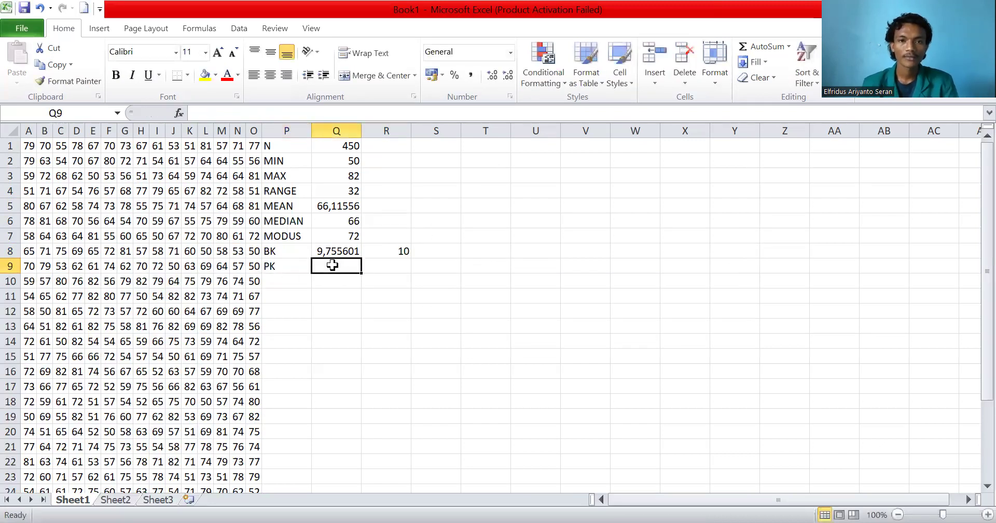
- Calculate the class length in cell Q9 with the formula =32/10 and enter its rounded value 3 in cell R9
{"action": "type", "text": "="}
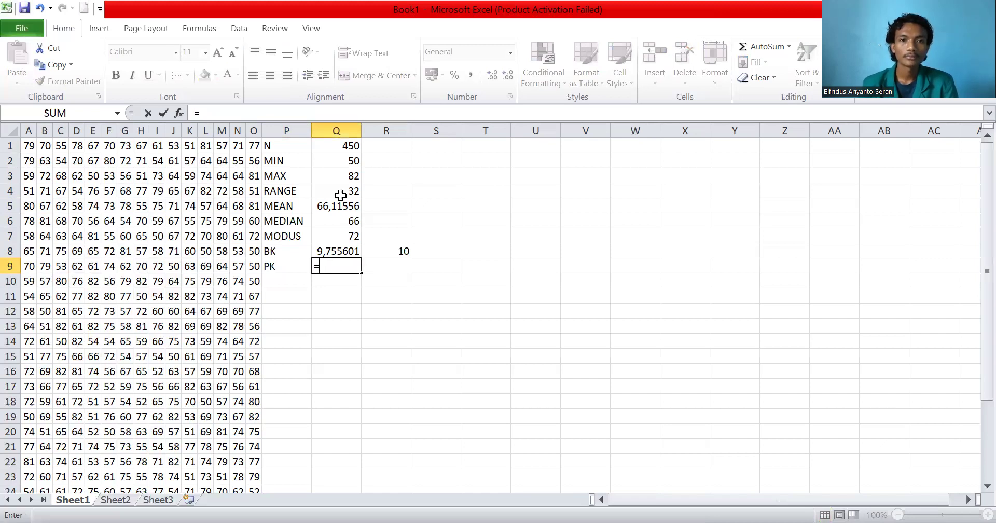
{"action": "type", "text": "32/"}
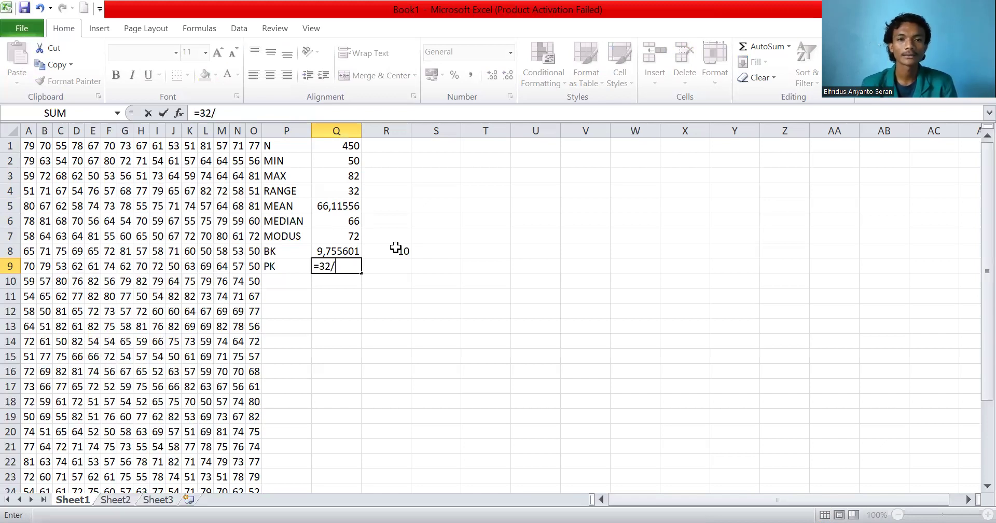
{"action": "type", "text": "10"}
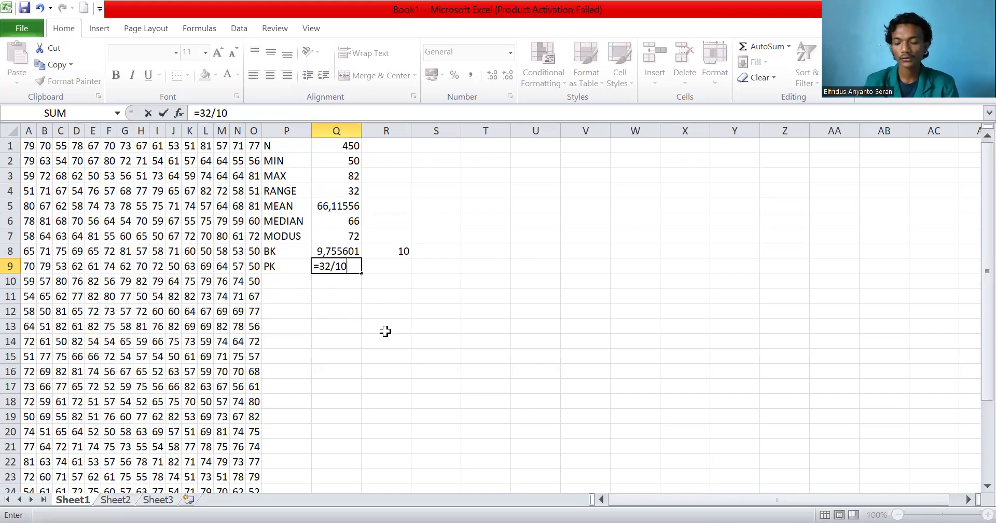
{"action": "key", "text": "Return"}
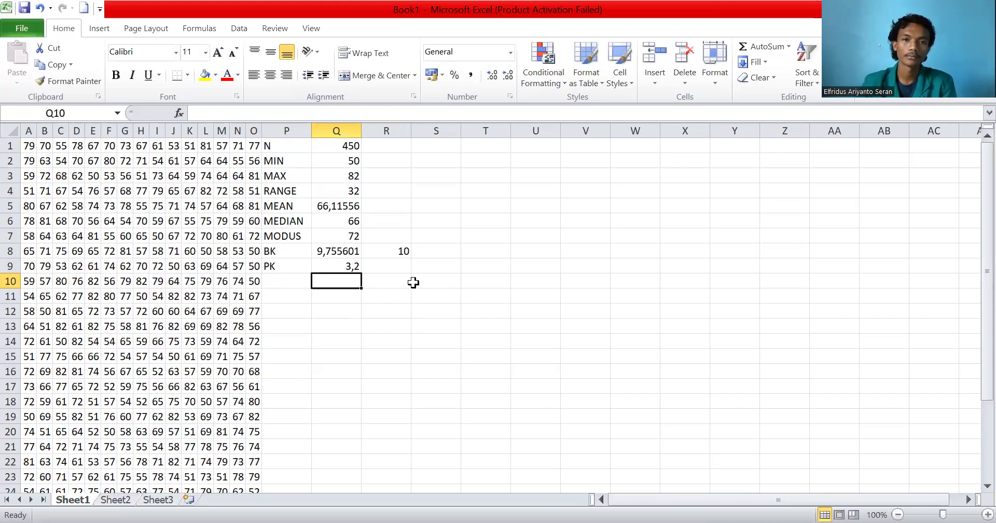
{"action": "left_click", "coordinate": [384, 267]}
{"action": "type", "text": "3"}
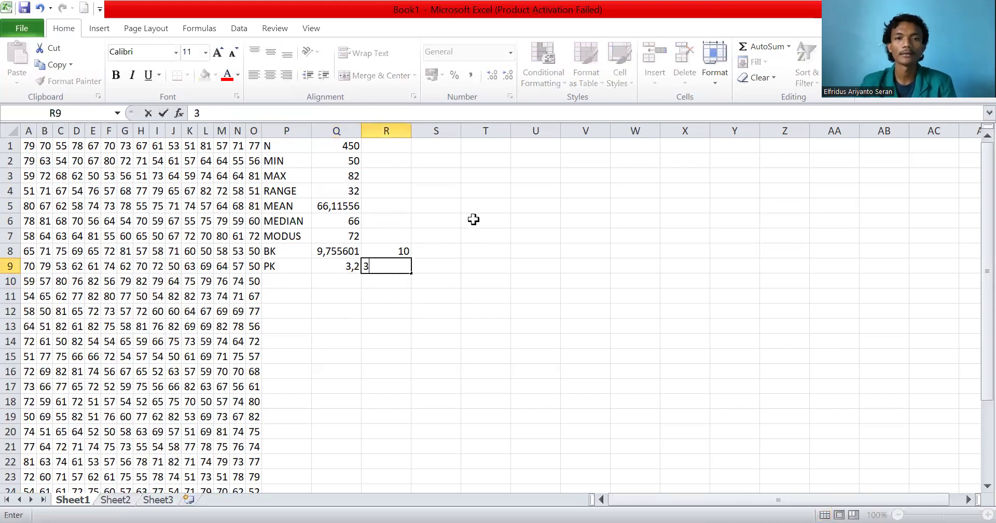
- Enter the heading Interval Kelas in cell S1
{"action": "left_click", "coordinate": [428, 150]}
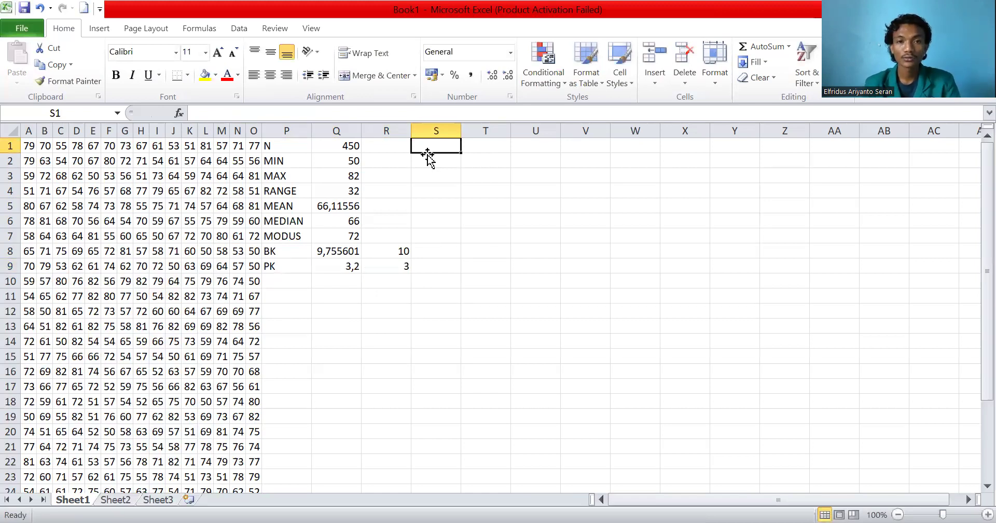
{"action": "type", "text": "I"}
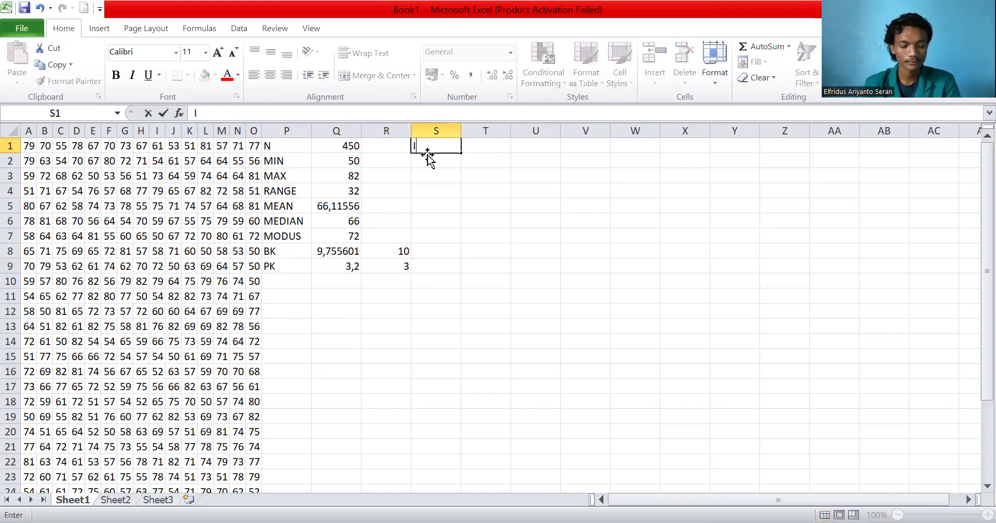
{"action": "type", "text": "nterval KE"}
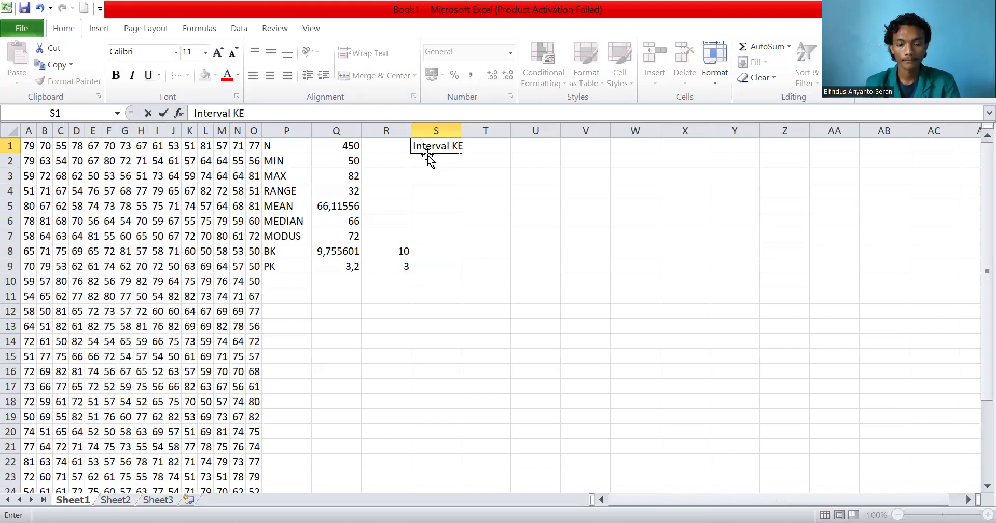
{"action": "key", "text": "BackSpace"}
{"action": "type", "text": "el"}
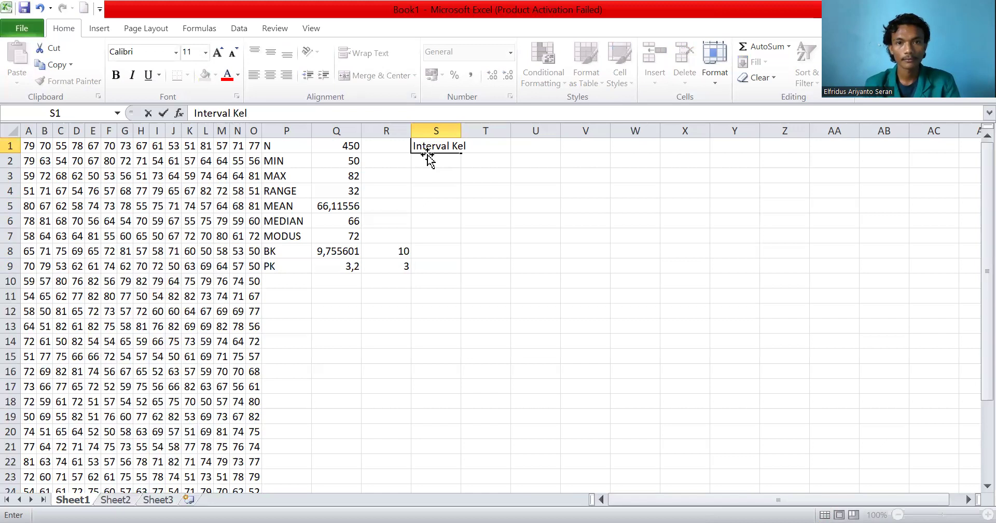
{"action": "type", "text": "as"}
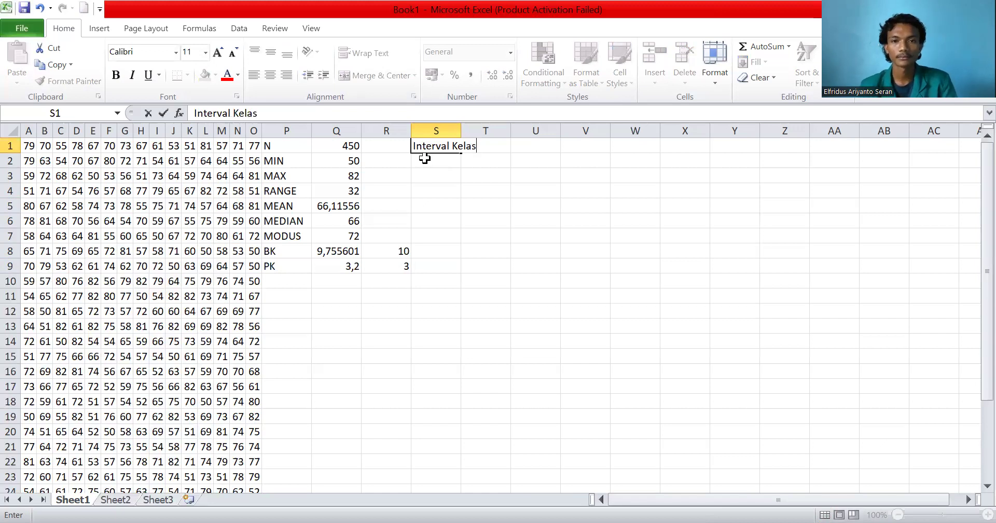
{"action": "key", "text": "Return"}
- Merge and center the Interval Kelas heading across cells S1:T1
{"action": "left_click_drag", "start_coordinate": [419, 143], "coordinate": [468, 147]}
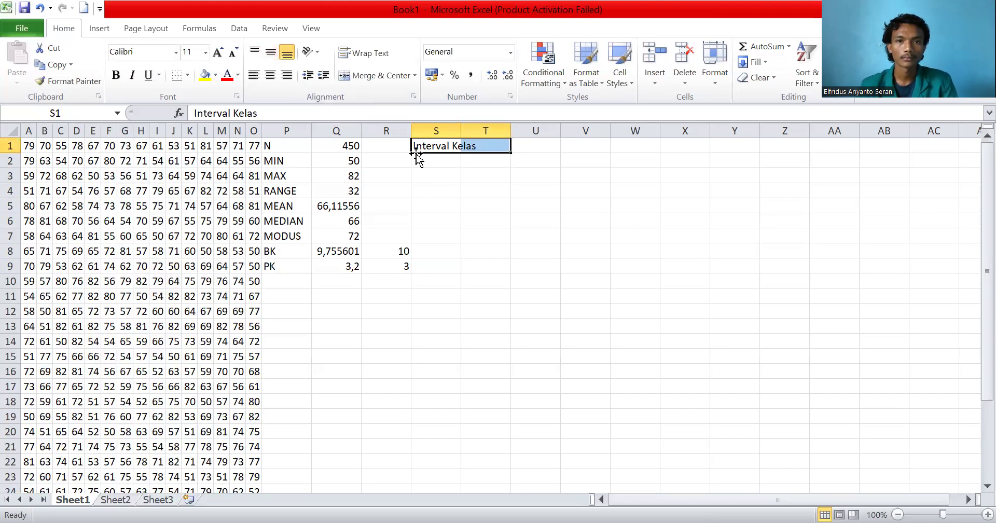
{"action": "left_click", "coordinate": [380, 77]}
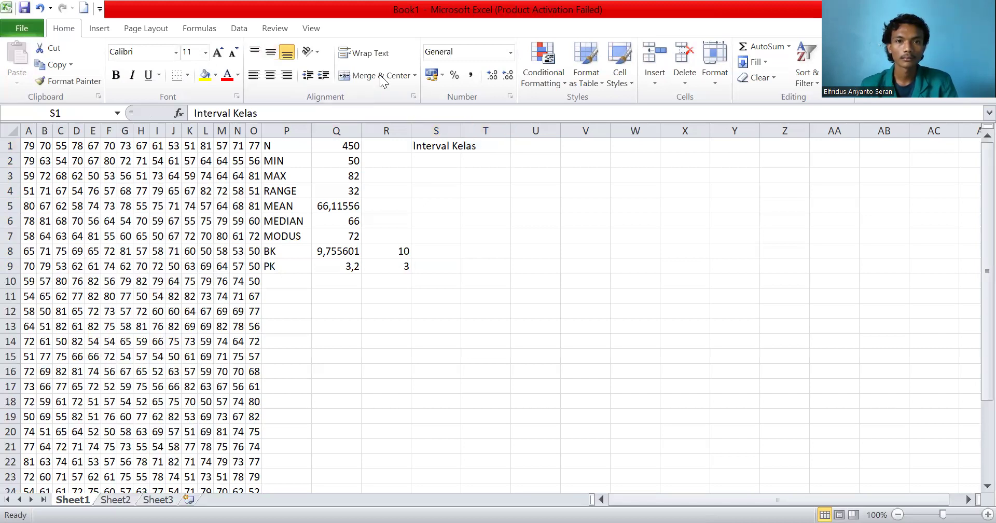
{"action": "key", "text": "shift+Right"}
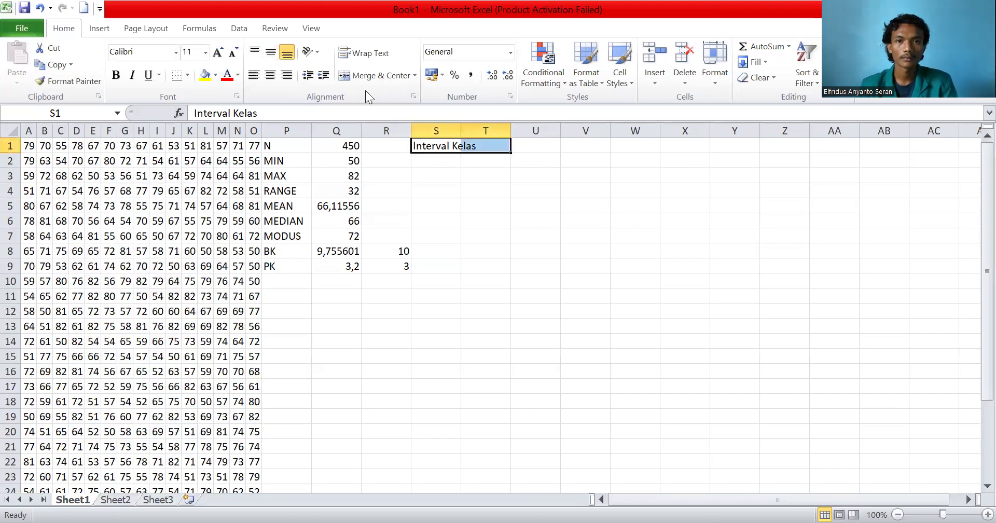
{"action": "left_click", "coordinate": [374, 76]}
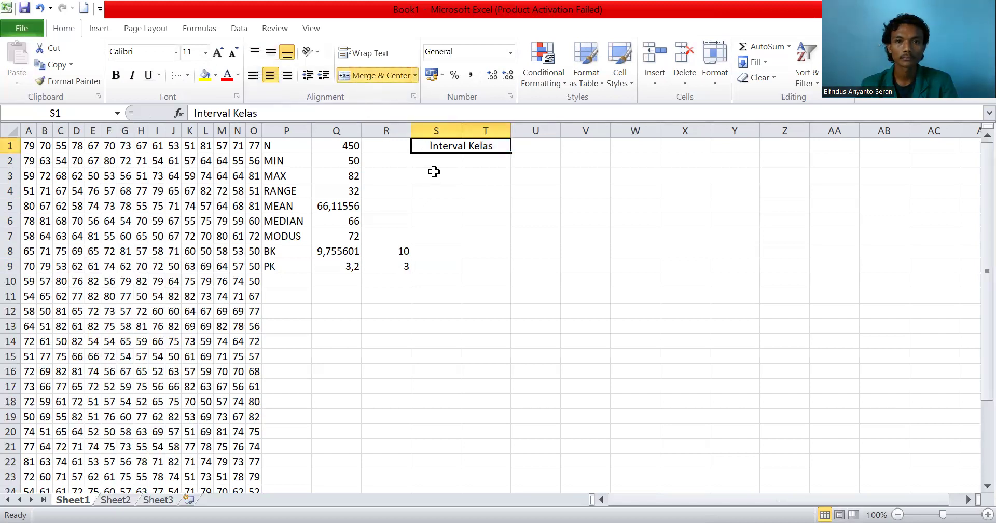
- Fill in the first class interval with lower limit 50 in S2 and the upper-limit formula =50+3-1 in T2
{"action": "left_click", "coordinate": [434, 162]}
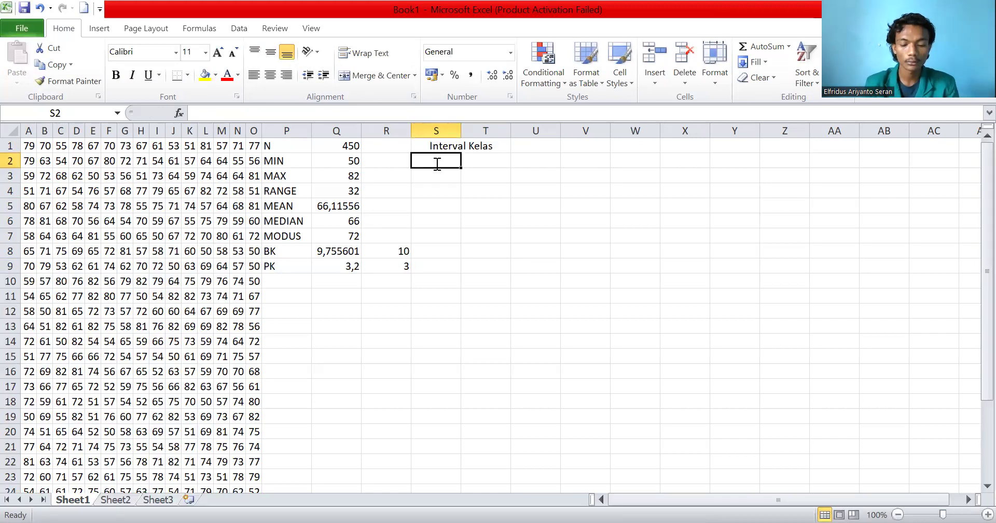
{"action": "type", "text": "50"}
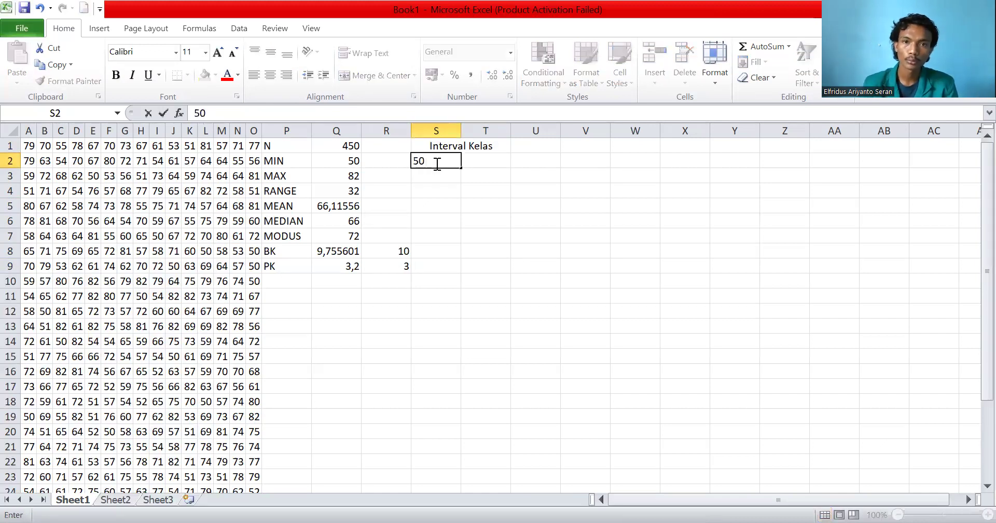
{"action": "left_click", "coordinate": [477, 161]}
{"action": "type", "text": "="}
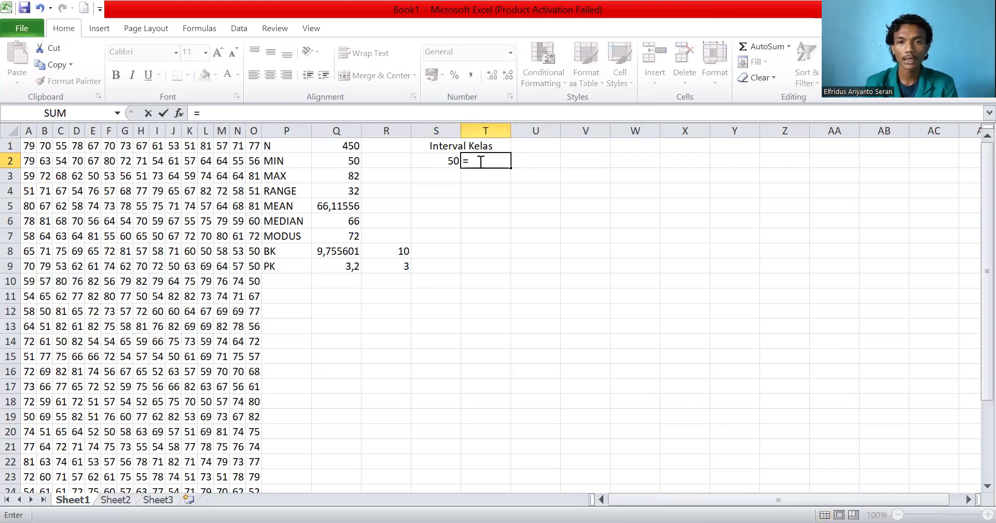
{"action": "type", "text": "50"}
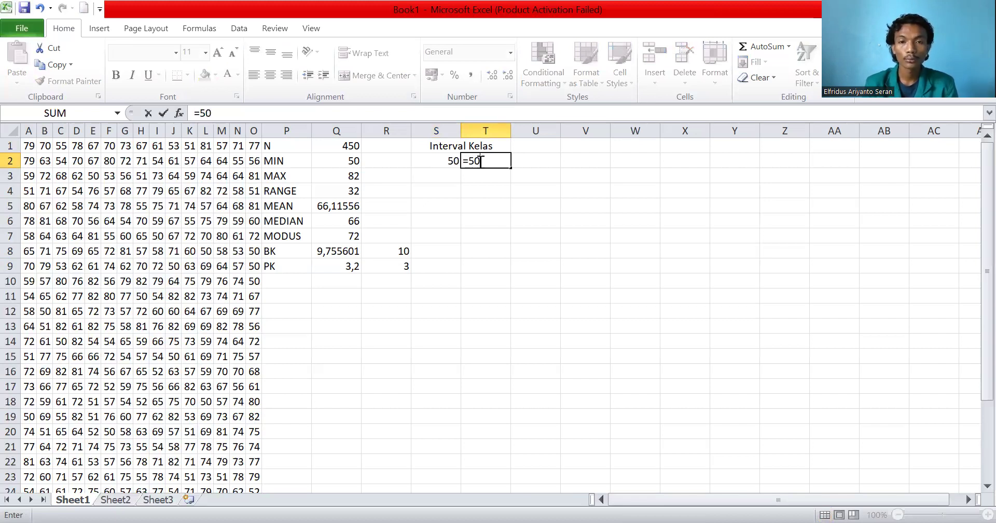
{"action": "type", "text": "+"}
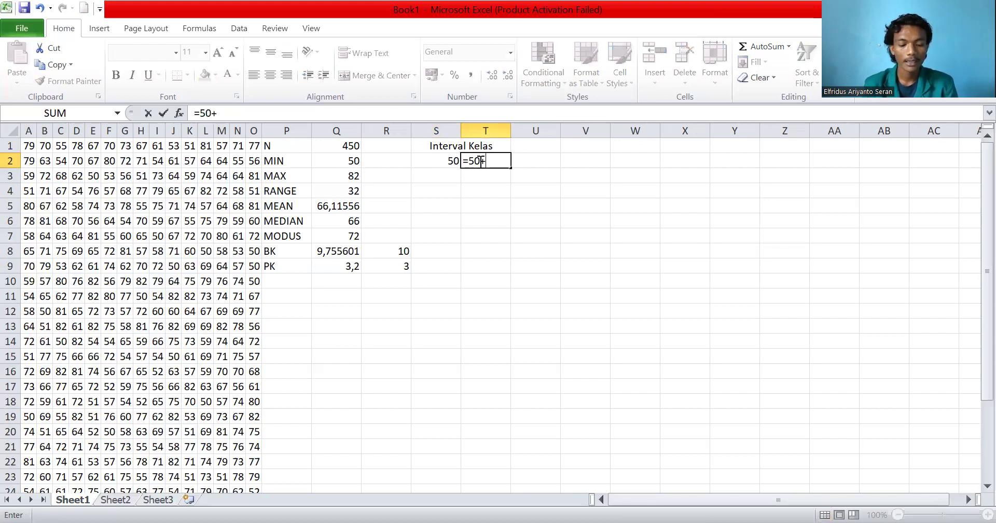
{"action": "type", "text": "3"}
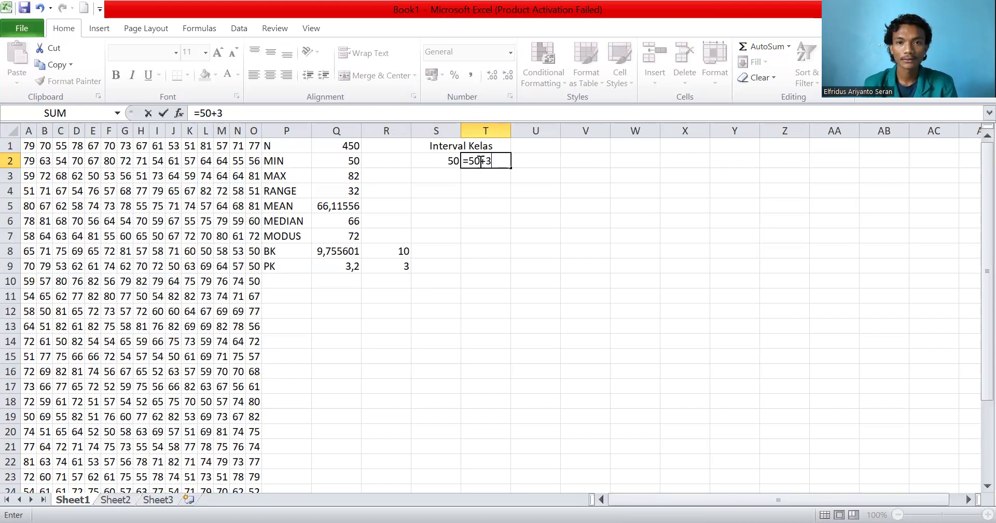
{"action": "type", "text": "-1"}
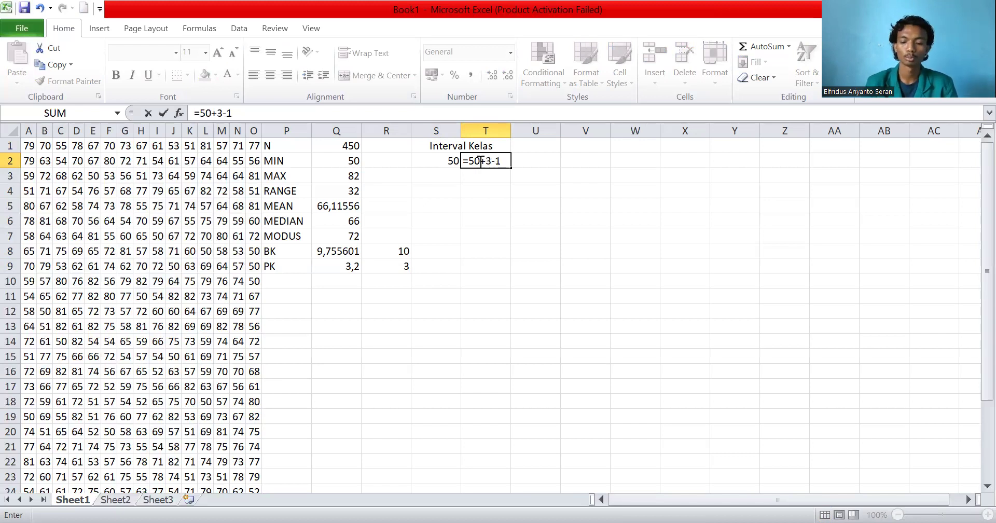
{"action": "key", "text": "Return"}
- Fill in the second class interval with lower limit 53 in S3 and the upper-limit formula =53+3-1 in T3
{"action": "key", "text": "Left"}
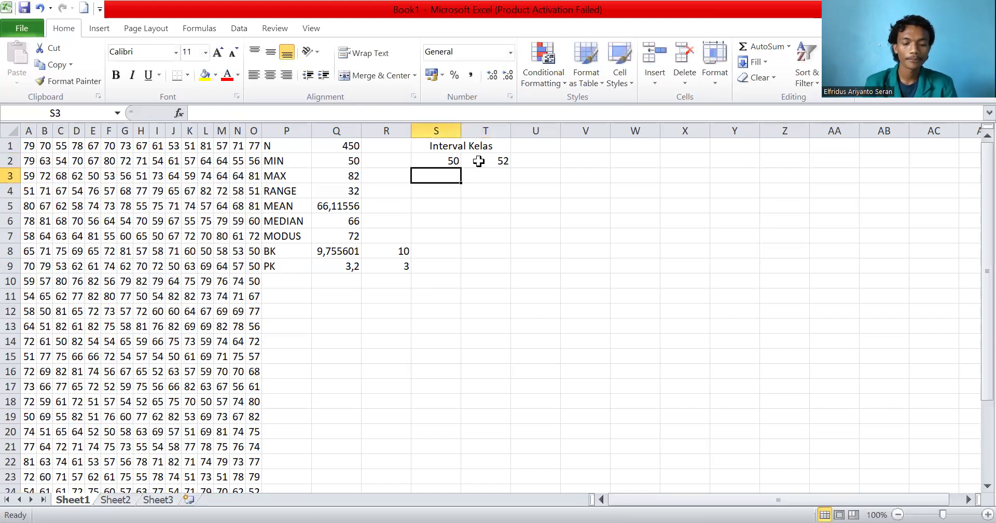
{"action": "type", "text": "52"}
{"action": "key", "text": "BackSpace"}
{"action": "type", "text": "3"}
{"action": "key", "text": "Tab"}
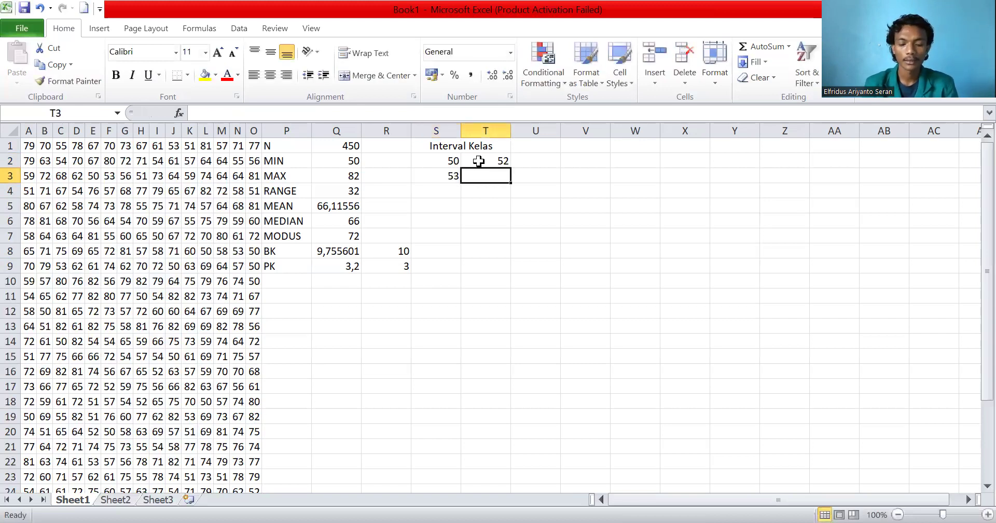
{"action": "type", "text": "=53"}
{"action": "type", "text": "+"}
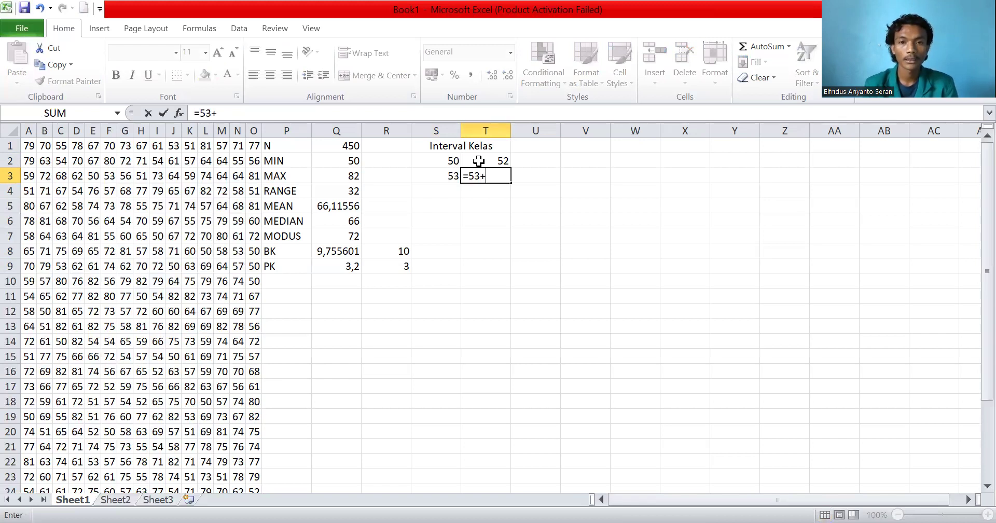
{"action": "type", "text": "3-1"}
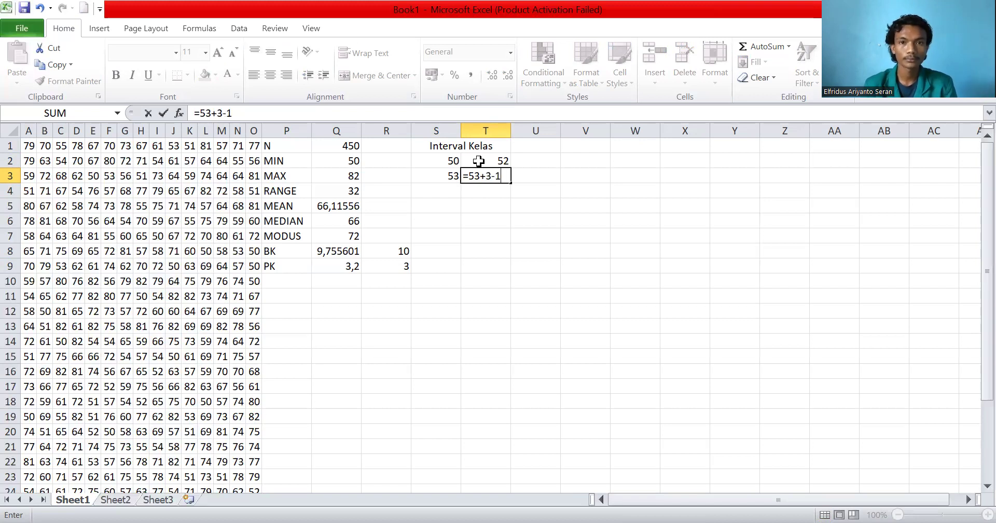
{"action": "key", "text": "Return"}
- Fill in the third class interval with lower limit 56 in S4 and the upper-limit formula =56+3-1 in T4
{"action": "key", "text": "Left"}
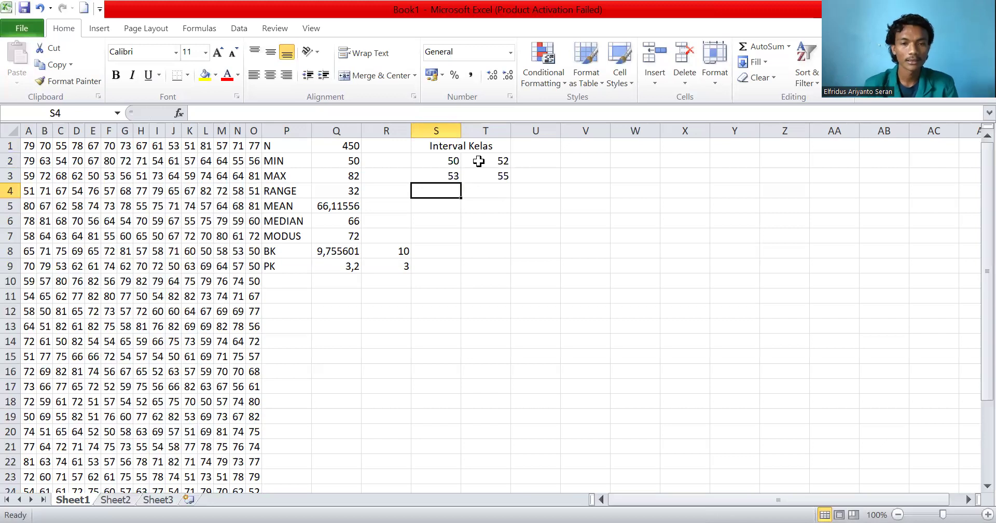
{"action": "type", "text": "65"}
{"action": "key", "text": "BackSpace"}
{"action": "key", "text": "BackSpace"}
{"action": "type", "text": "56"}
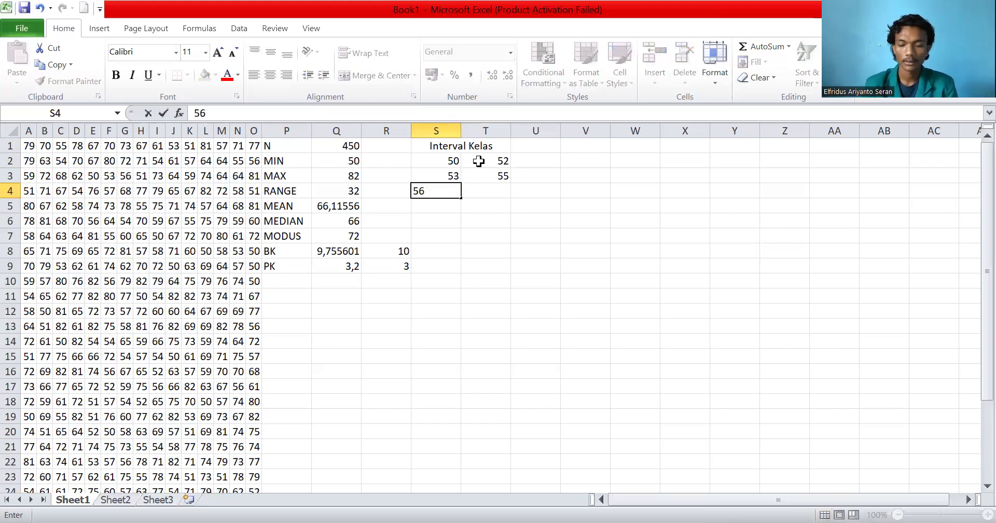
{"action": "key", "text": "Tab"}
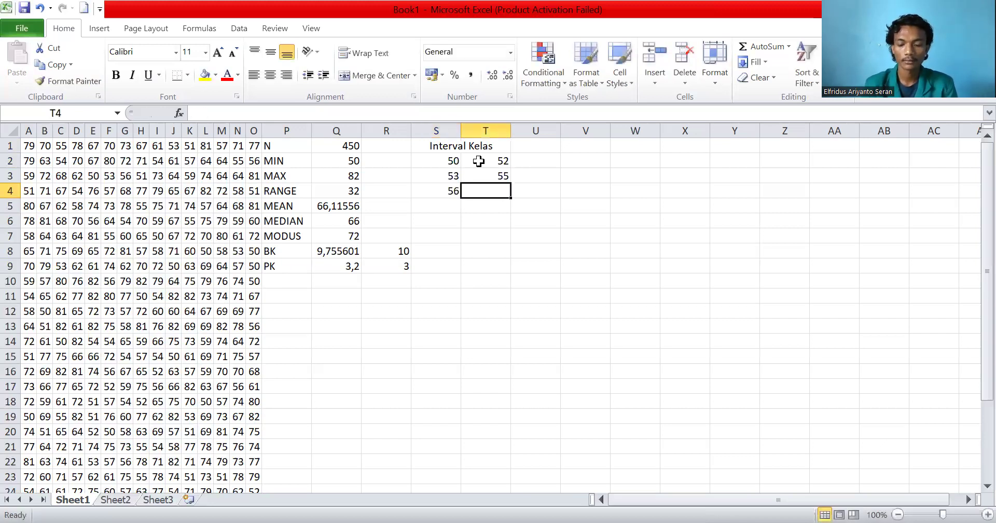
{"action": "type", "text": "=5+"}
{"action": "key", "text": "BackSpace"}
{"action": "key", "text": "BackSpace"}
{"action": "type", "text": "56+3-1"}
{"action": "key", "text": "Return"}
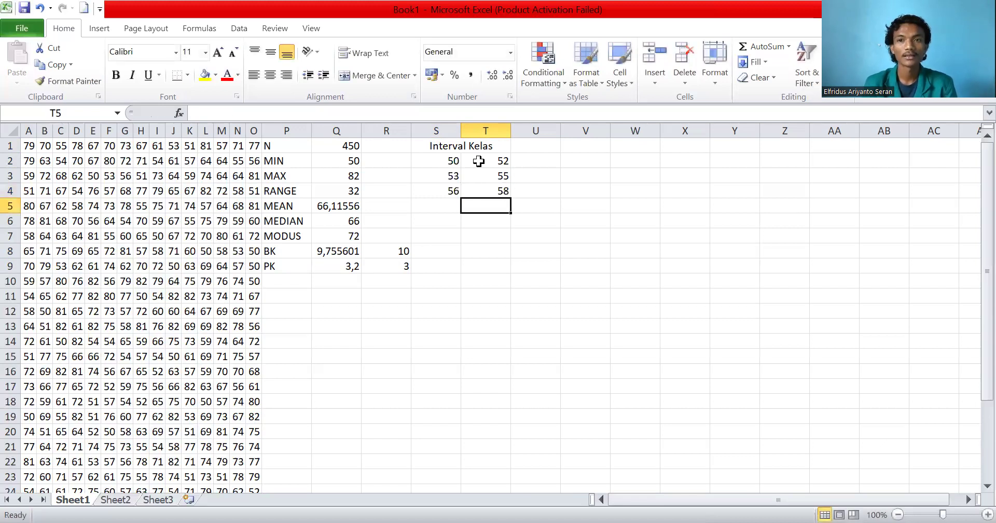
- Fill in the fourth class interval with lower limit 59 in S5 and the upper-limit formula =59+3-1 in T5
{"action": "key", "text": "Left"}
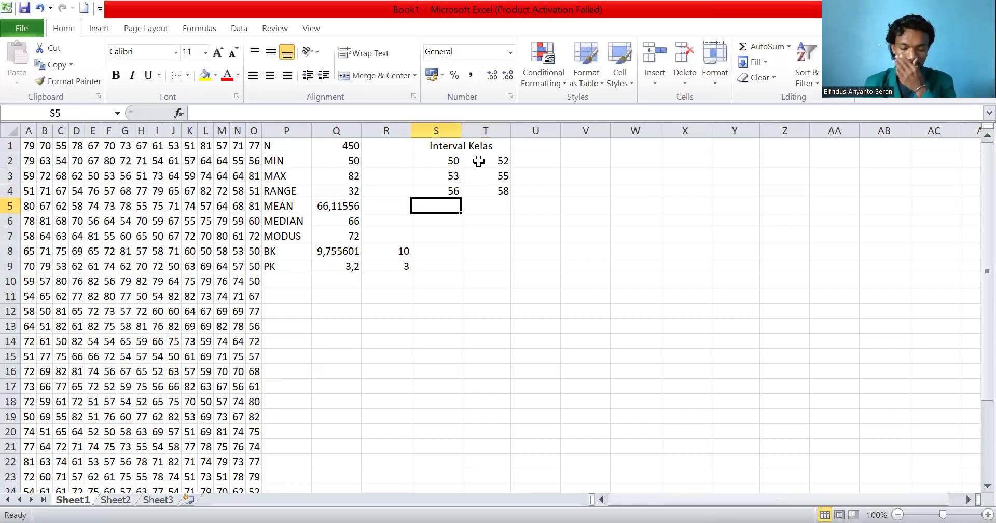
{"action": "type", "text": "59"}
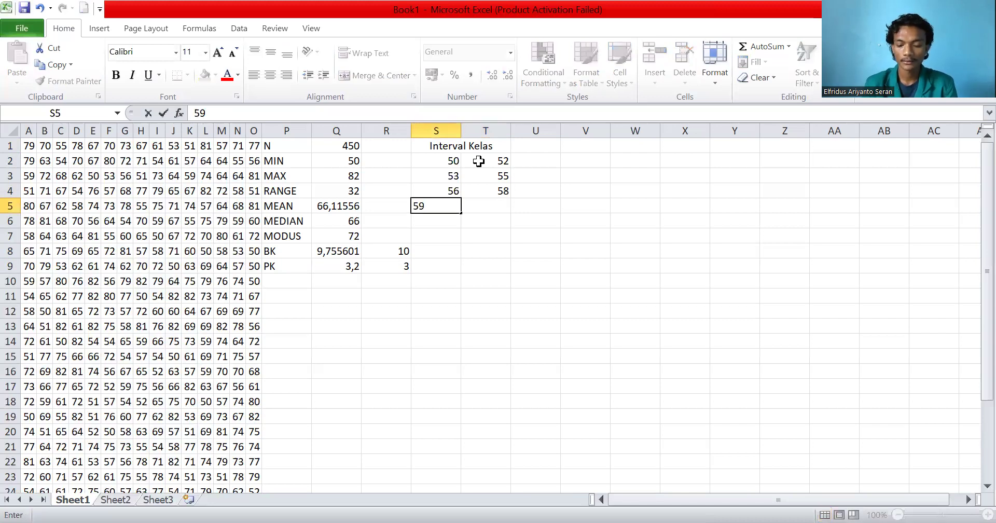
{"action": "key", "text": "Tab"}
{"action": "type", "text": "=59"}
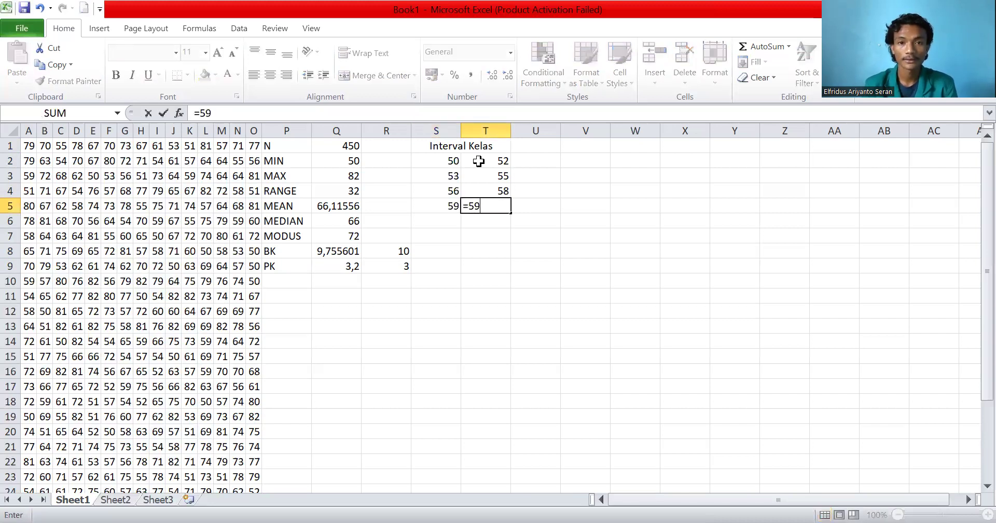
{"action": "type", "text": "+3"}
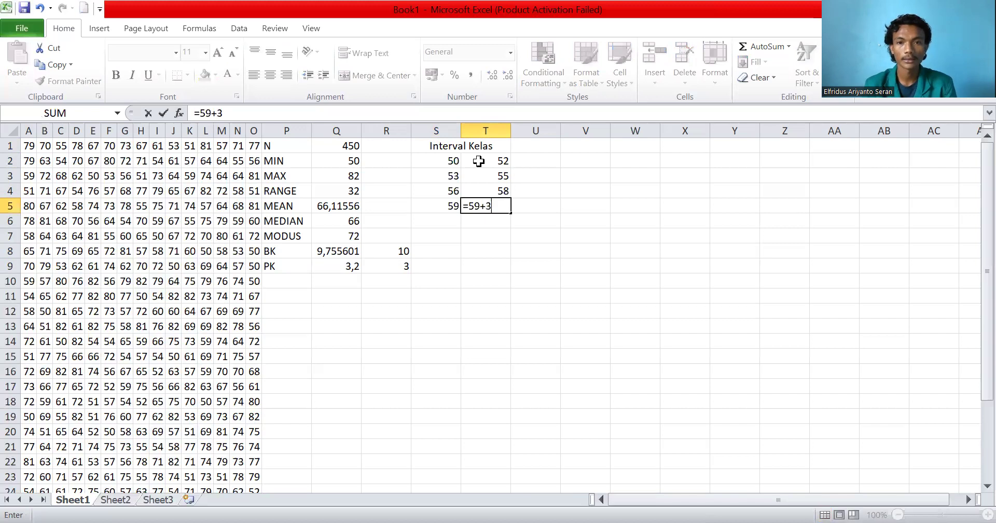
{"action": "type", "text": "-1"}
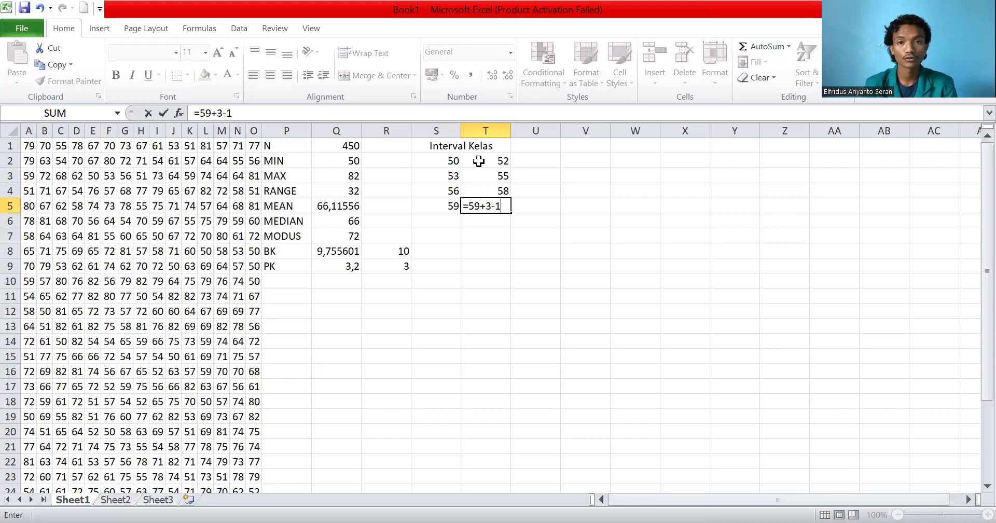
{"action": "key", "text": "Return"}
- Fill in the fifth class interval with lower limit 62 in S6 and the upper-limit formula =62+3-1 in T6
{"action": "key", "text": "Left"}
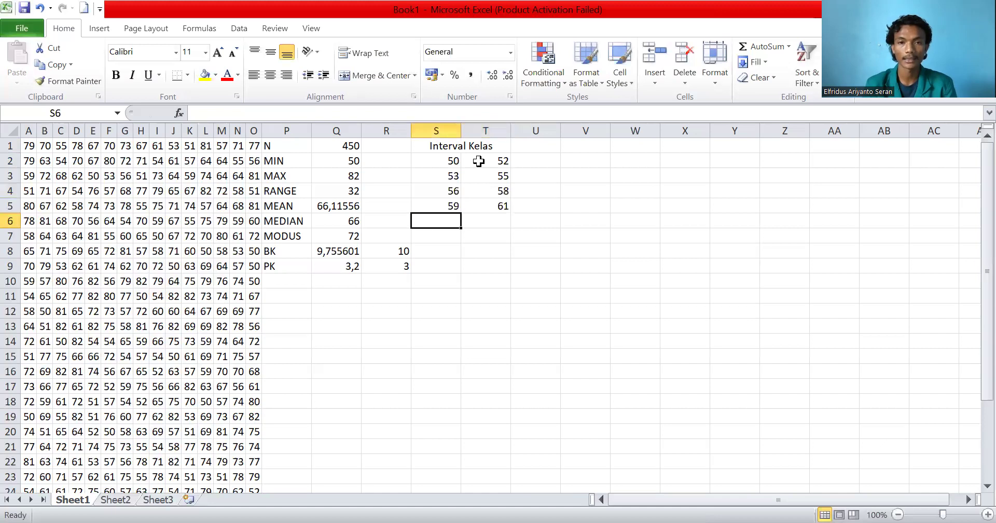
{"action": "type", "text": "62"}
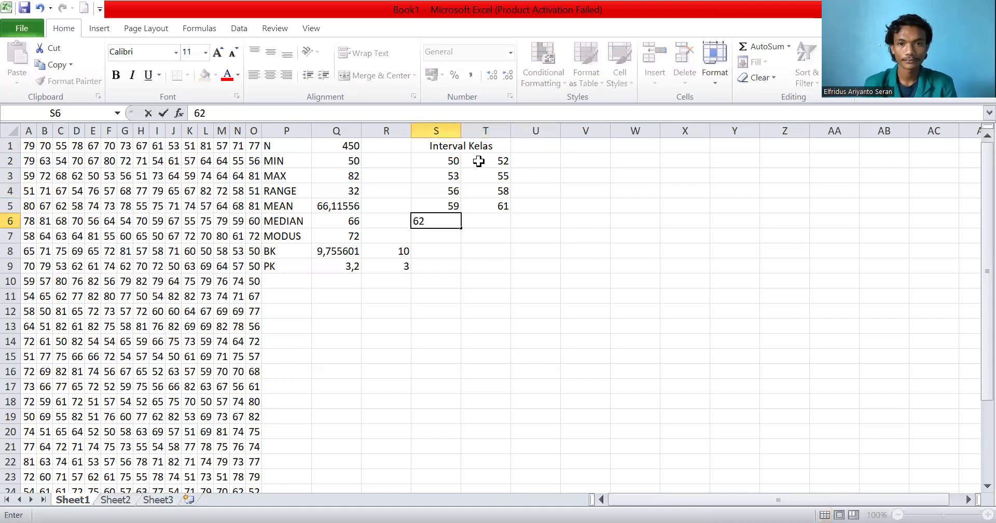
{"action": "key", "text": "Right"}
{"action": "type", "text": "="}
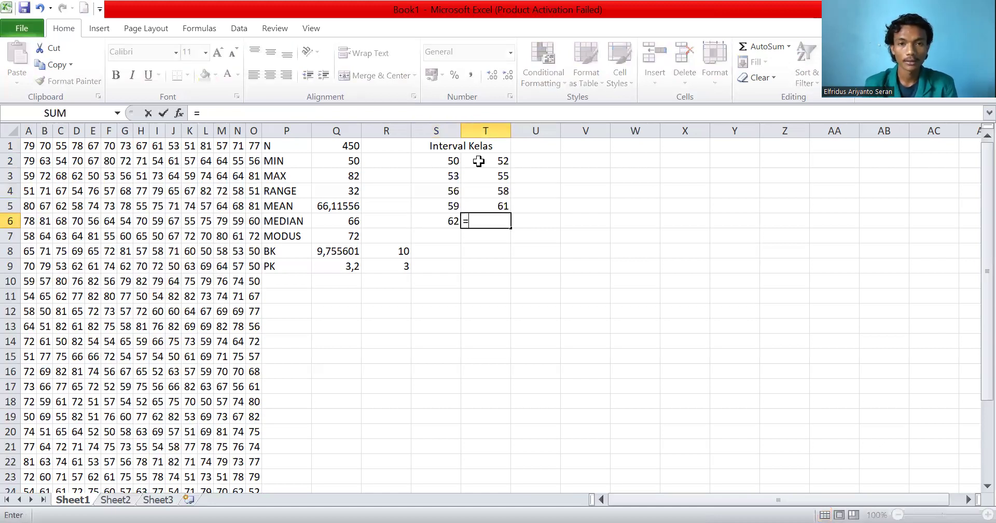
{"action": "type", "text": "62"}
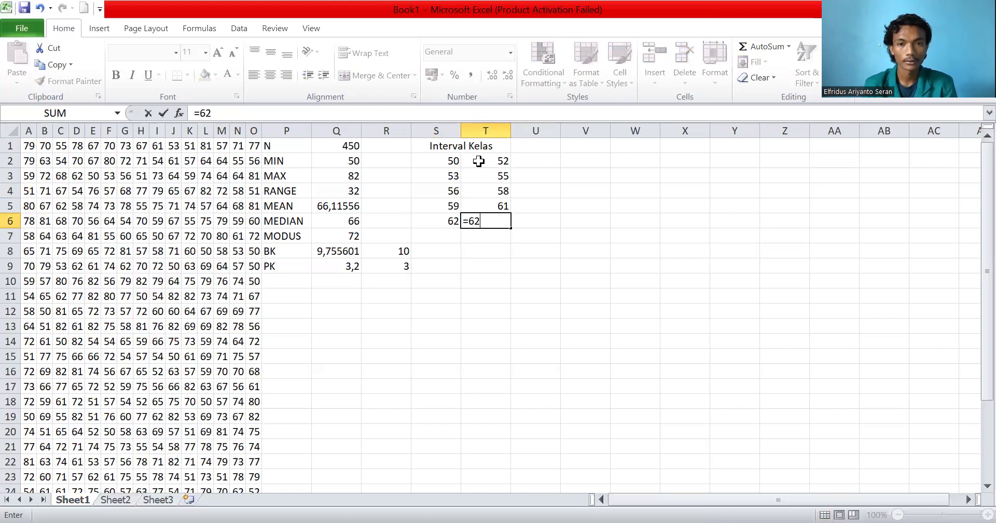
{"action": "type", "text": "+"}
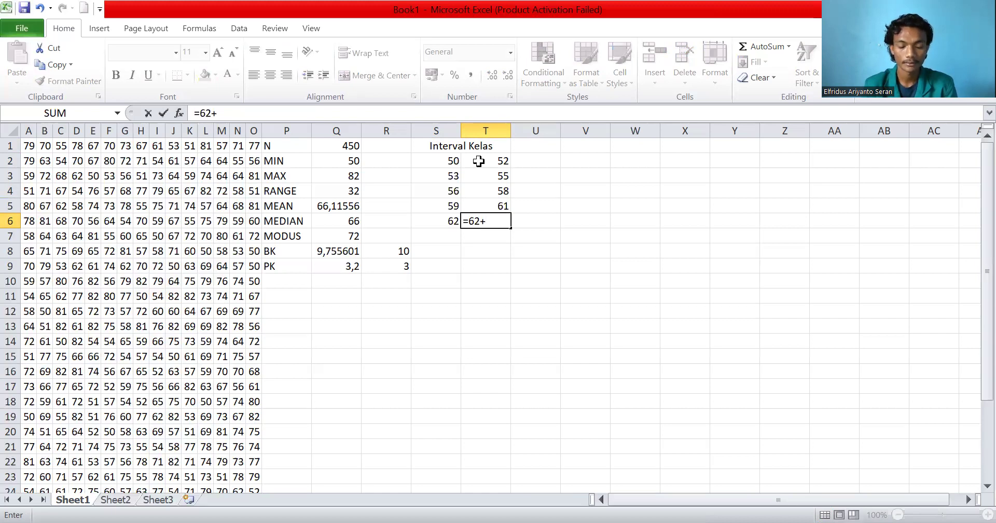
{"action": "type", "text": "3-1"}
{"action": "key", "text": "Return"}
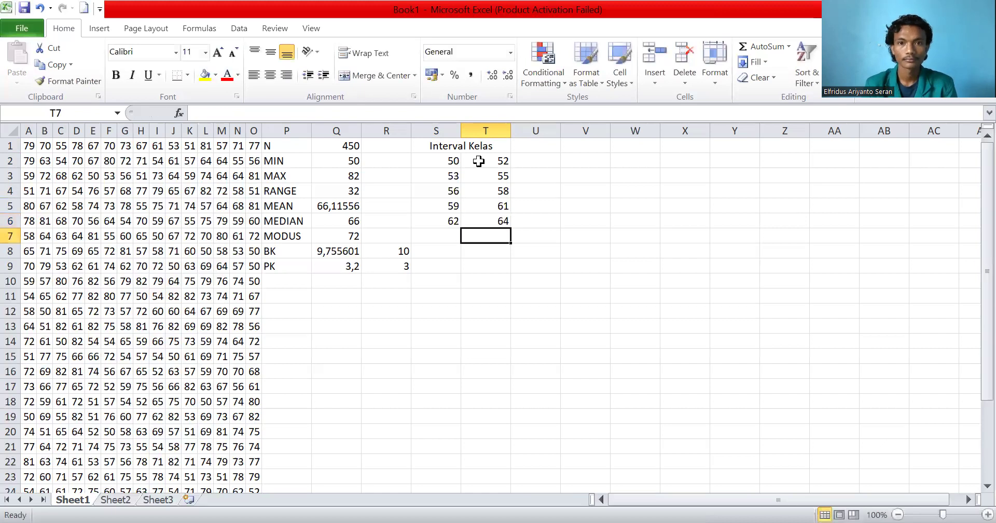
- Fill in the sixth class interval with lower limit 65 in S7 and the upper-limit formula =65+3-1 in T7
{"action": "key", "text": "Left"}
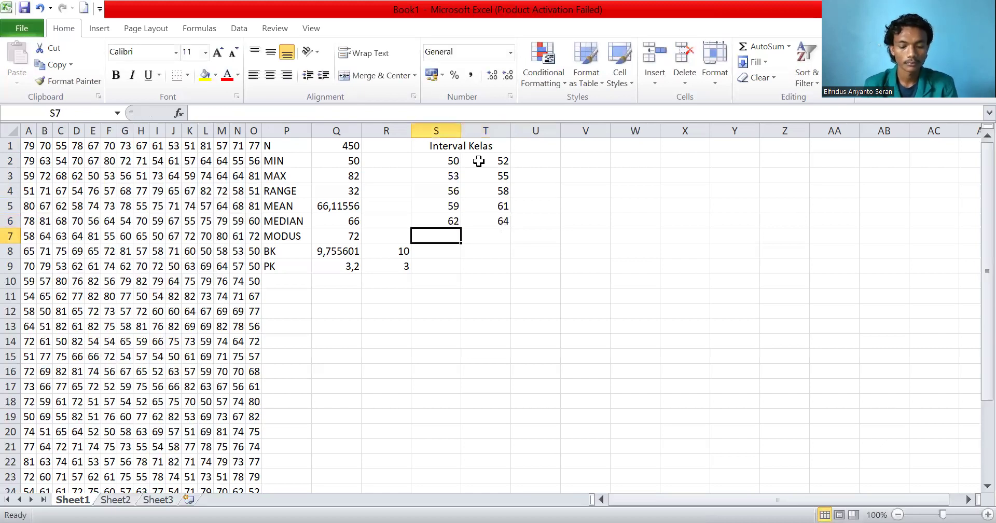
{"action": "type", "text": "65"}
{"action": "key", "text": "Tab"}
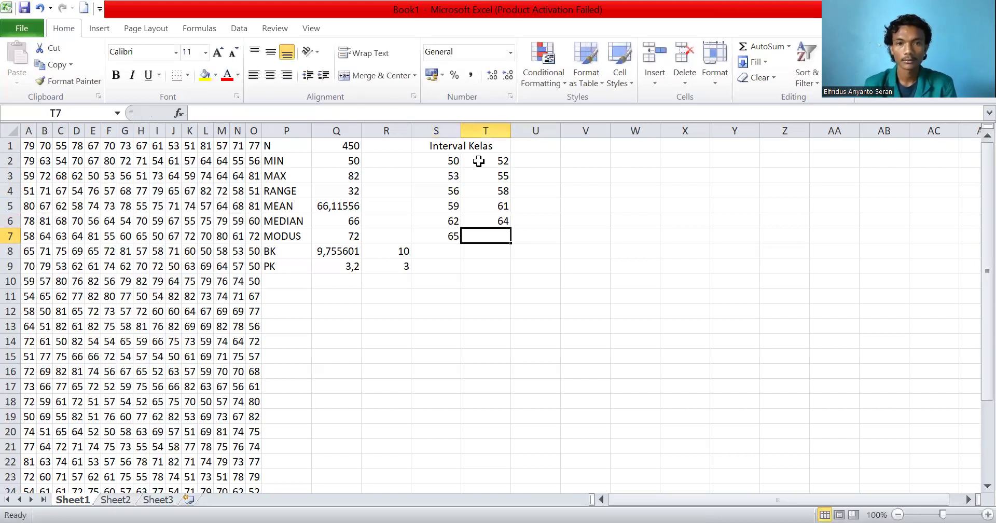
{"action": "type", "text": "="}
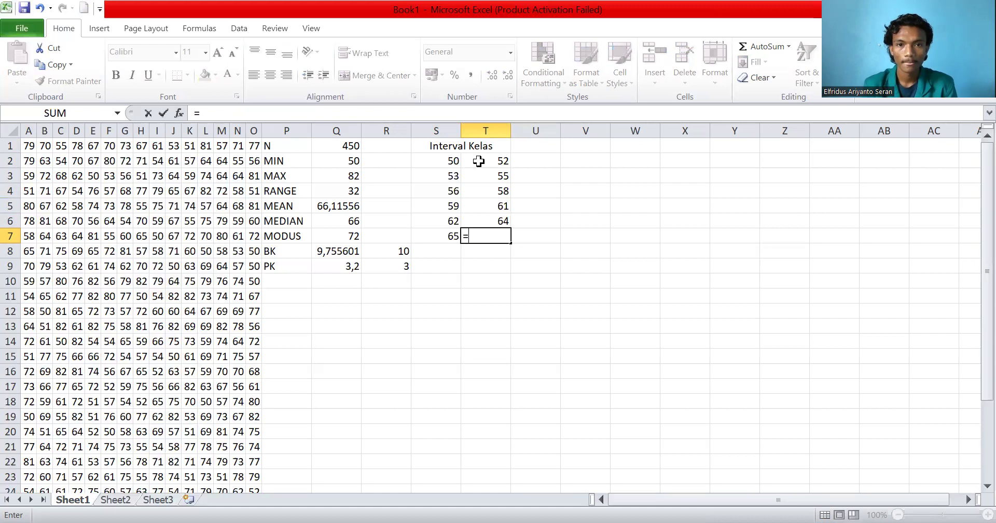
{"action": "type", "text": "65"}
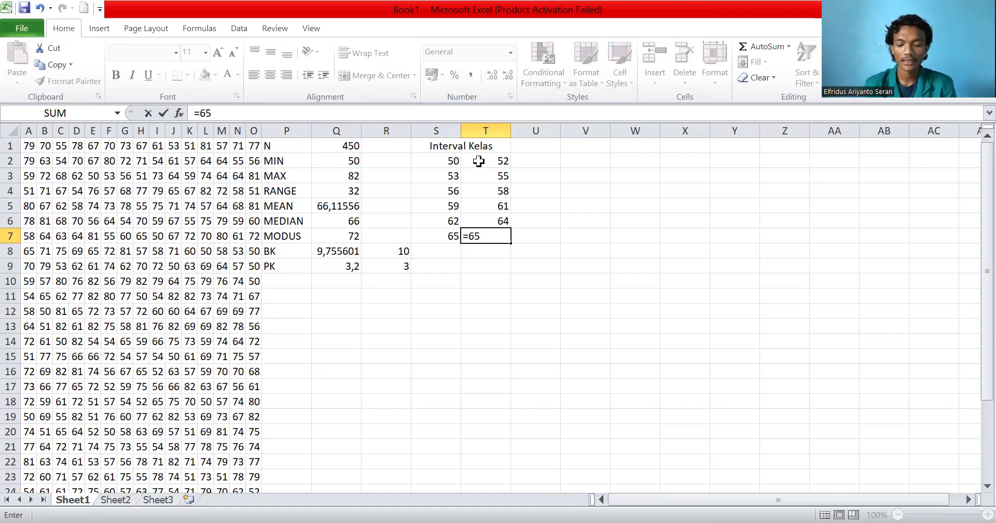
{"action": "type", "text": "+3-1"}
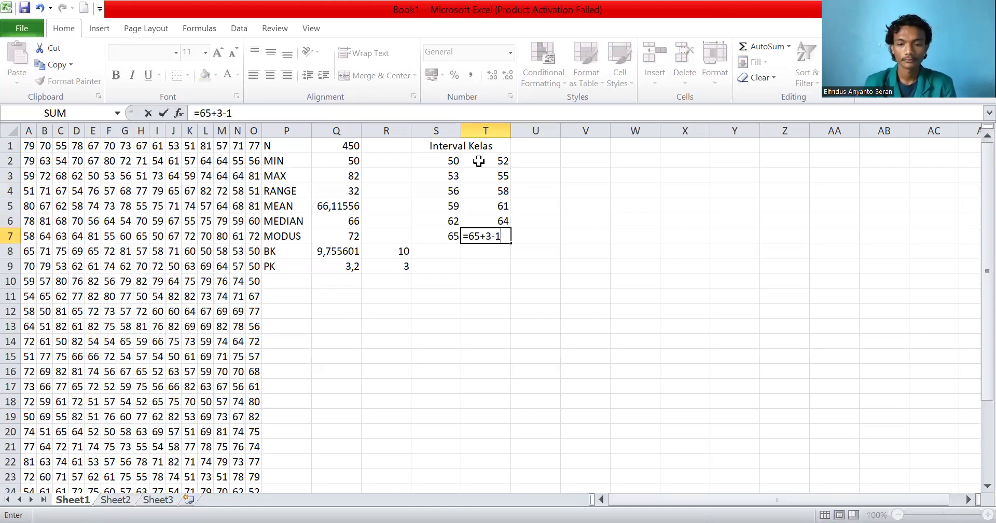
{"action": "key", "text": "Return"}
- Fill in the seventh class interval with lower limit 68 in S8 and the upper-limit formula =68+3-1 in T8
{"action": "key", "text": "Left"}
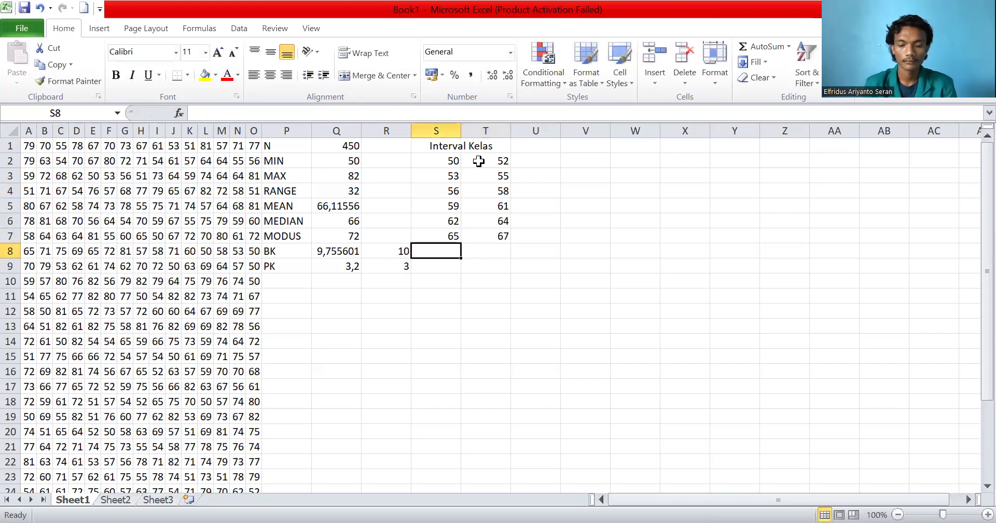
{"action": "type", "text": "68"}
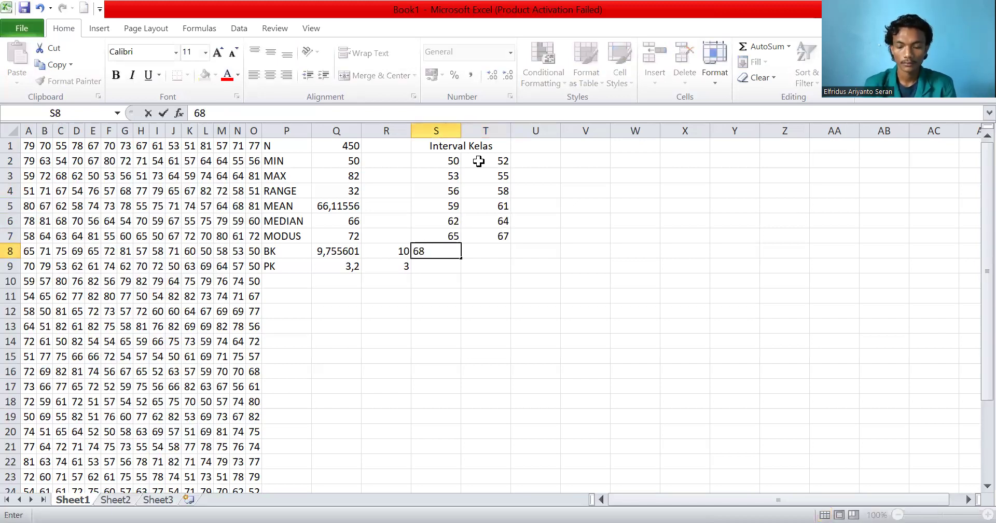
{"action": "key", "text": "Right"}
{"action": "type", "text": "68"}
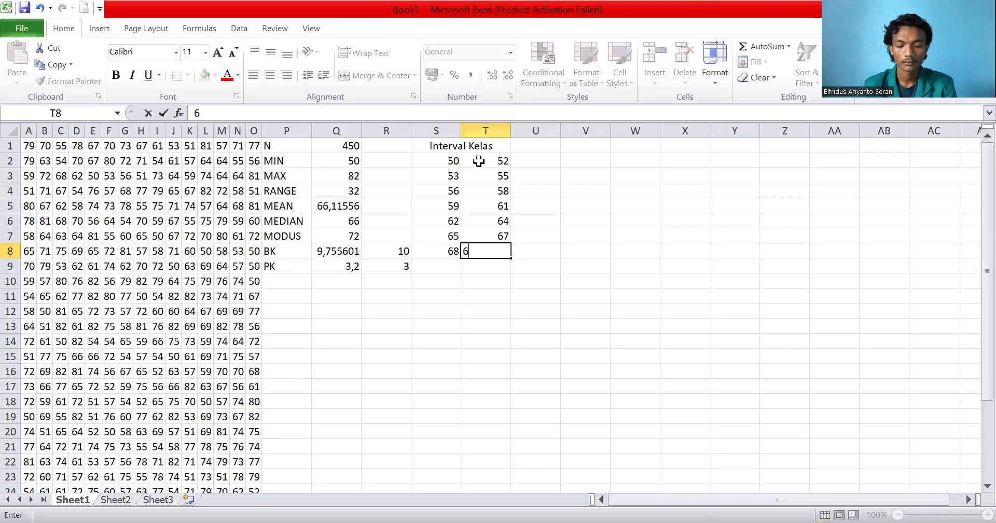
{"action": "type", "text": "+3-1"}
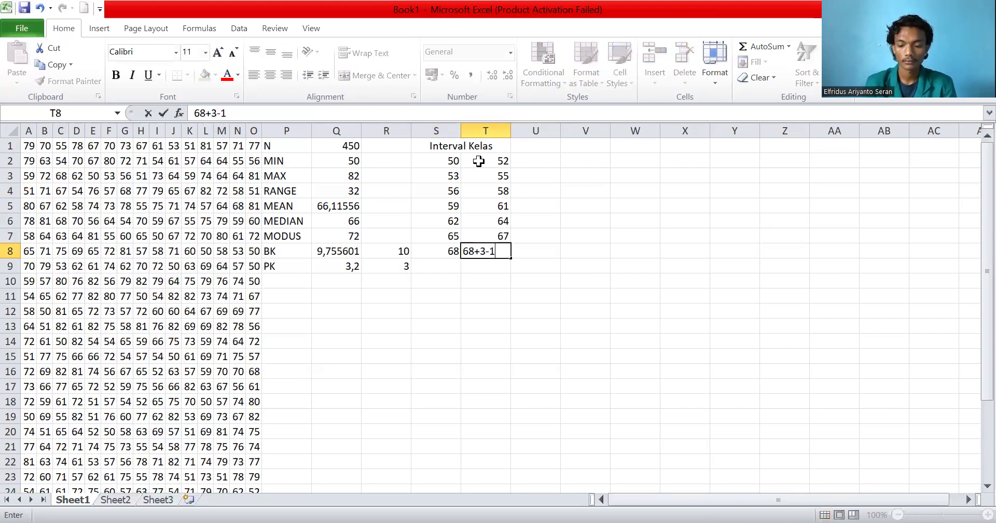
{"action": "key", "text": "Return"}
{"action": "key", "text": "Up"}
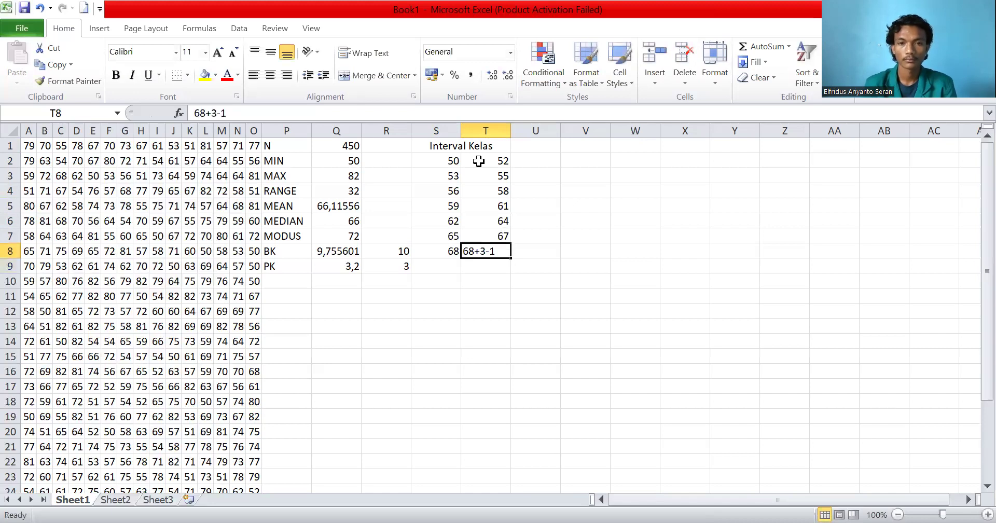
{"action": "left_click", "coordinate": [193, 113]}
{"action": "type", "text": "="}
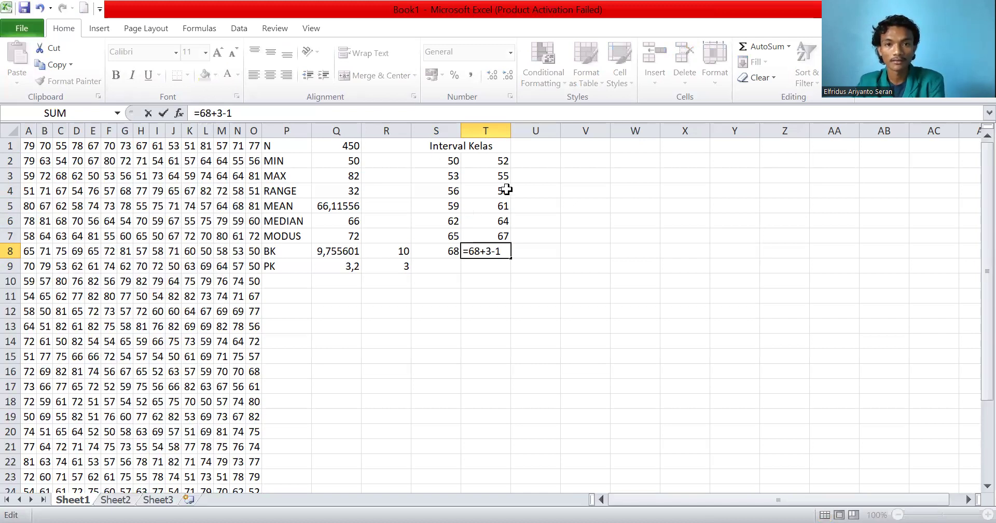
{"action": "key", "text": "Return"}
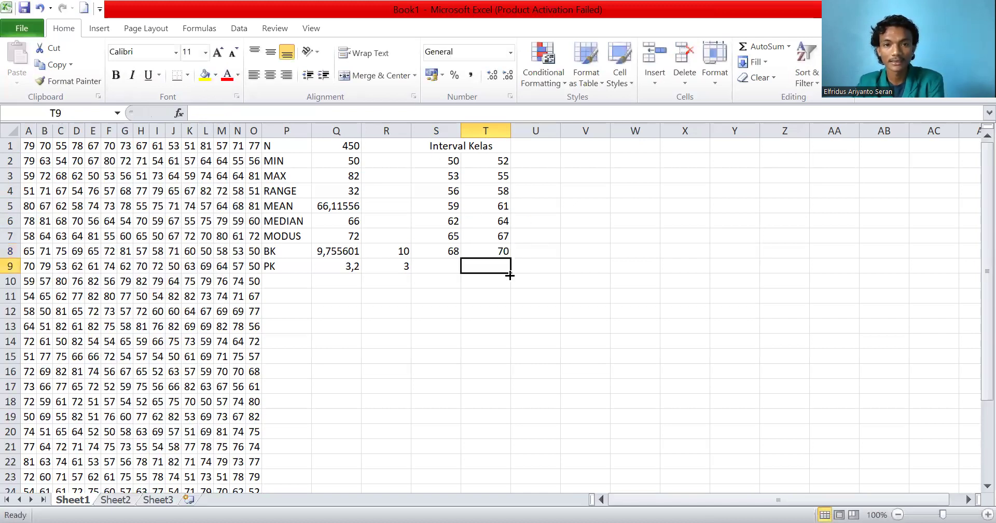
- Fill in the eighth class interval with lower limit 71 in S9 and the upper-limit formula =71+3-1 in T9
{"action": "left_click", "coordinate": [451, 267]}
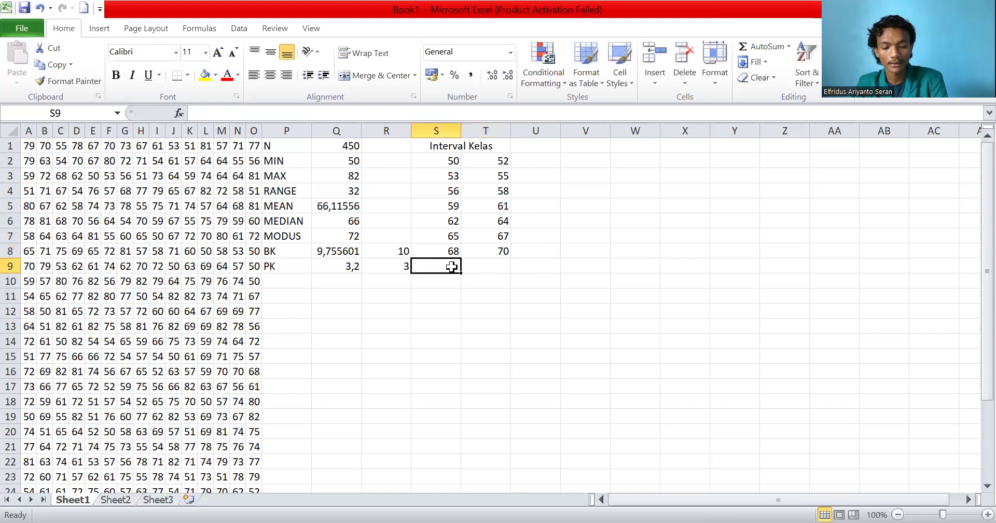
{"action": "type", "text": "71"}
{"action": "key", "text": "Tab"}
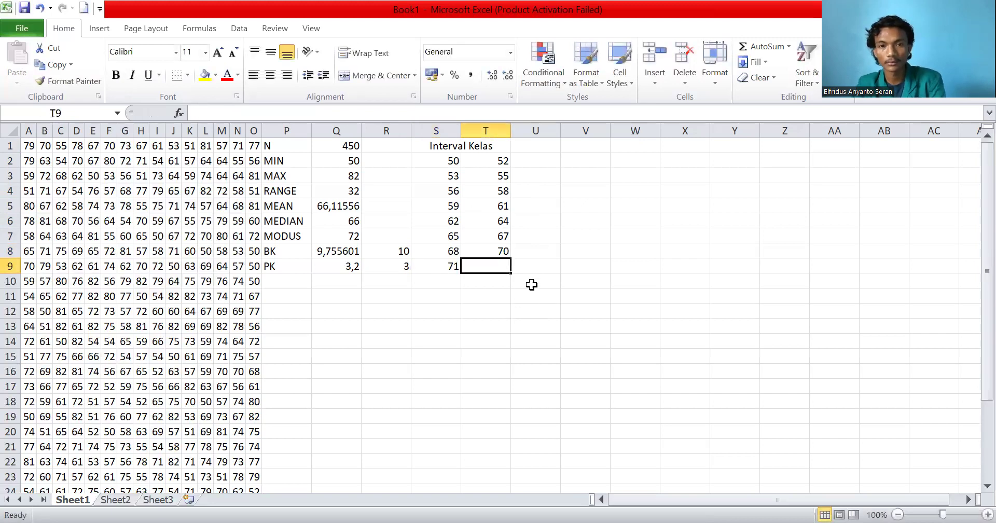
{"action": "type", "text": "="}
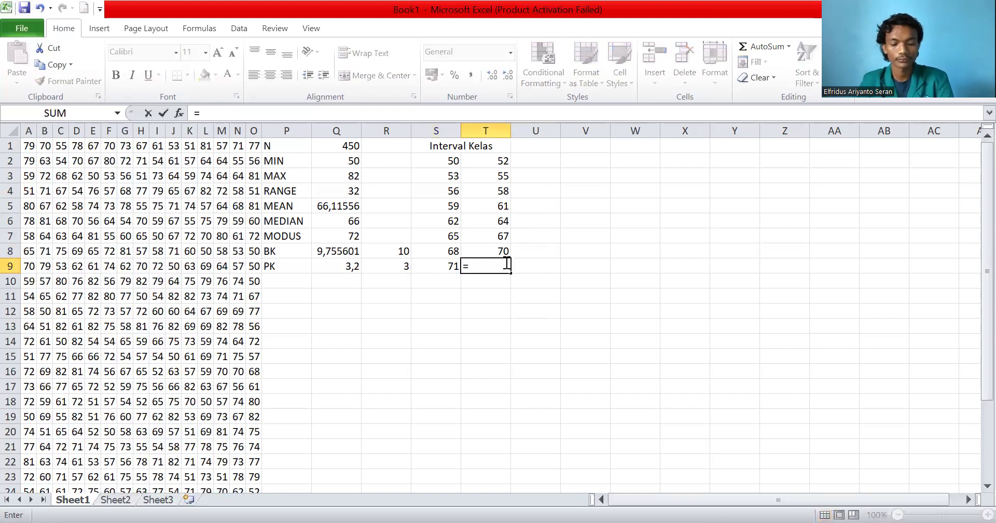
{"action": "type", "text": "71+"}
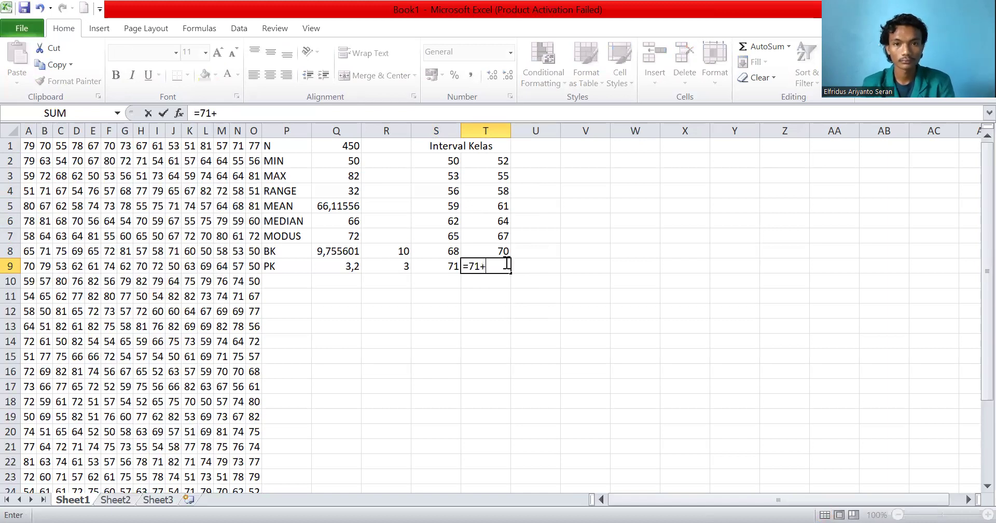
{"action": "type", "text": "3-1"}
{"action": "key", "text": "Return"}
- Fill in the ninth class interval with lower limit 74 in S10 and the formula =74+3+1 in T10
{"action": "key", "text": "Left"}
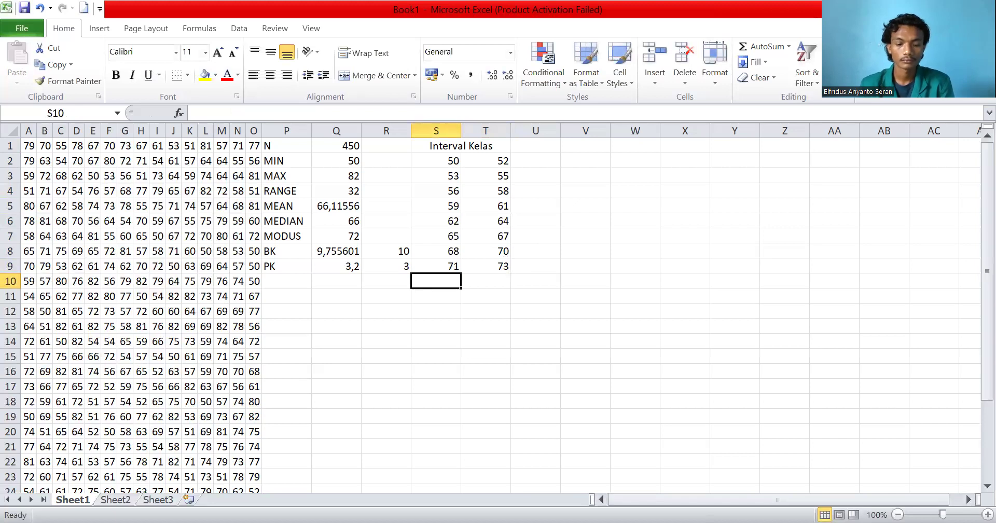
{"action": "type", "text": "74"}
{"action": "key", "text": "Tab"}
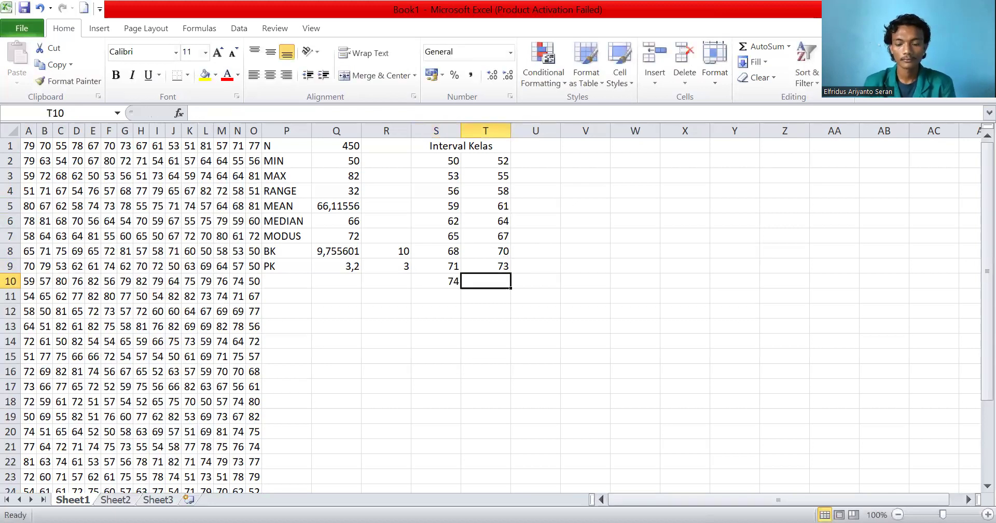
{"action": "type", "text": "=74+"}
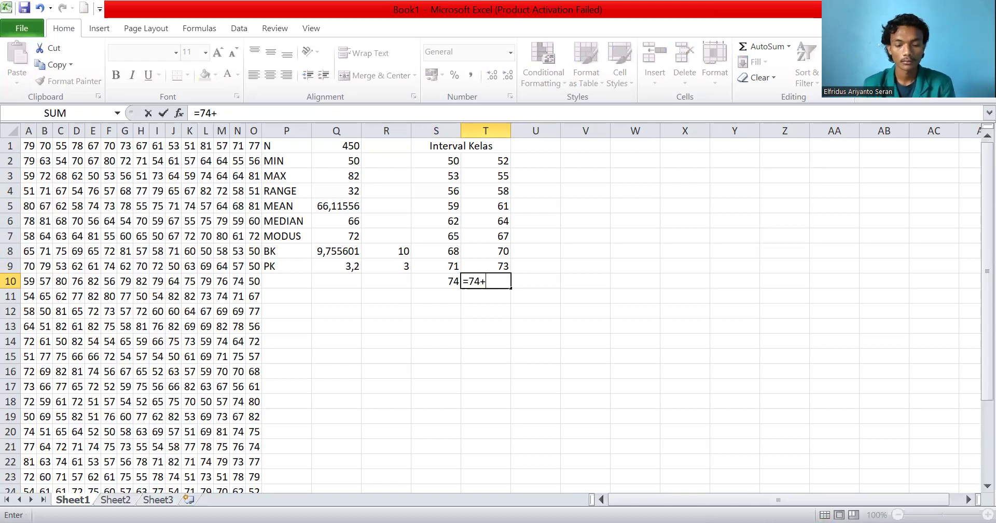
{"action": "type", "text": "3"}
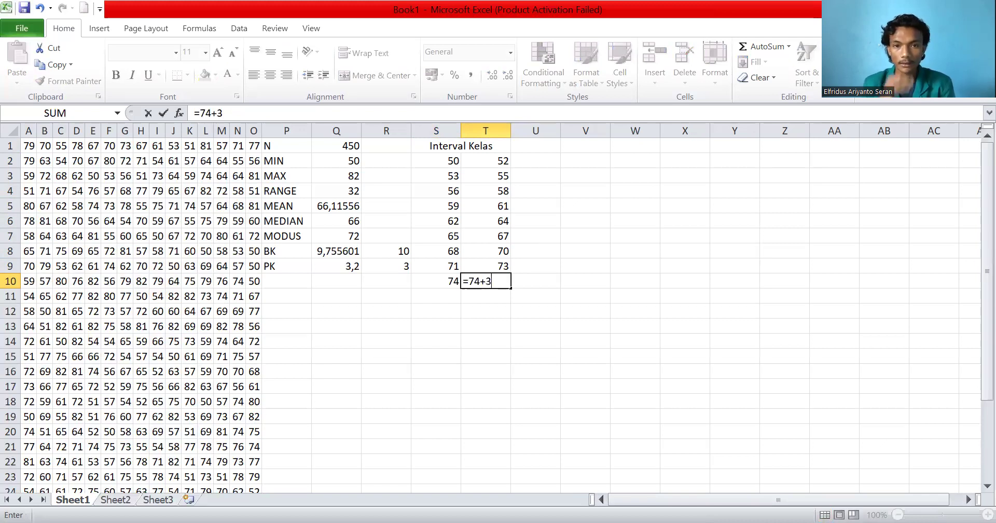
{"action": "type", "text": "+"}
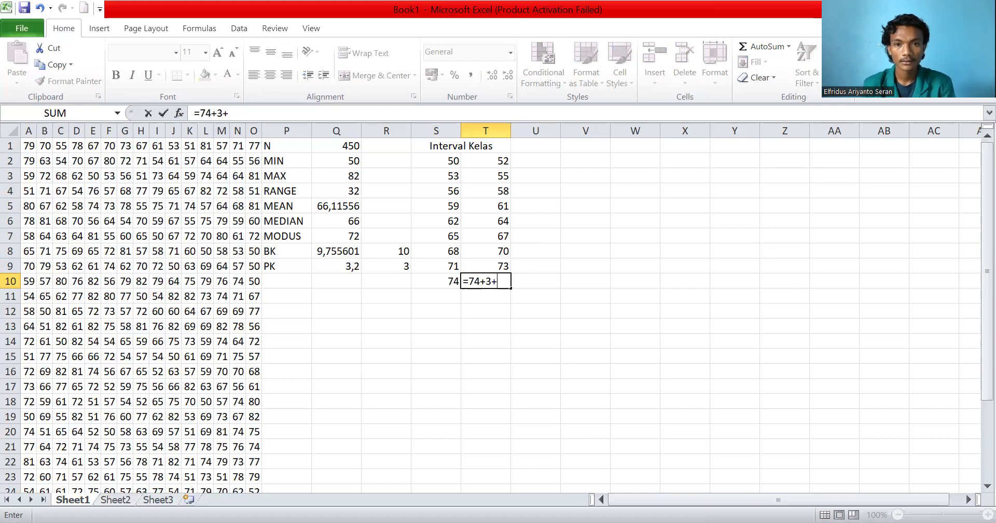
{"action": "type", "text": "1"}
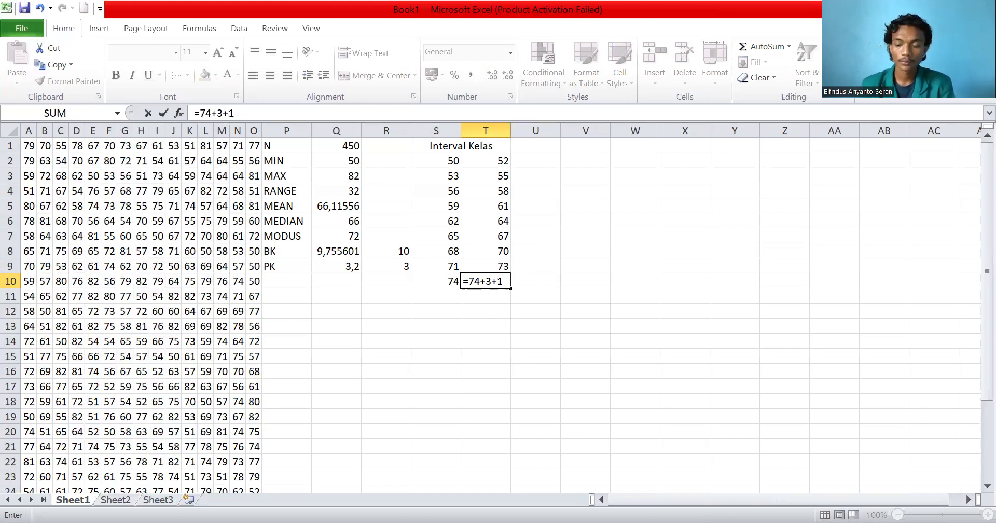
{"action": "key", "text": "Return"}
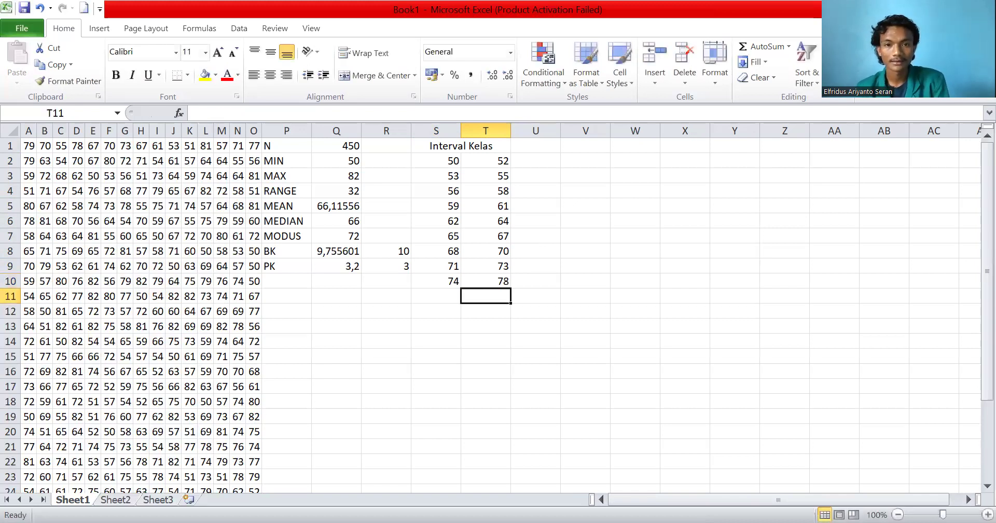
- Correct the ninth interval's upper-limit formula in T10 to =74+3-1
{"action": "left_click", "coordinate": [482, 281]}
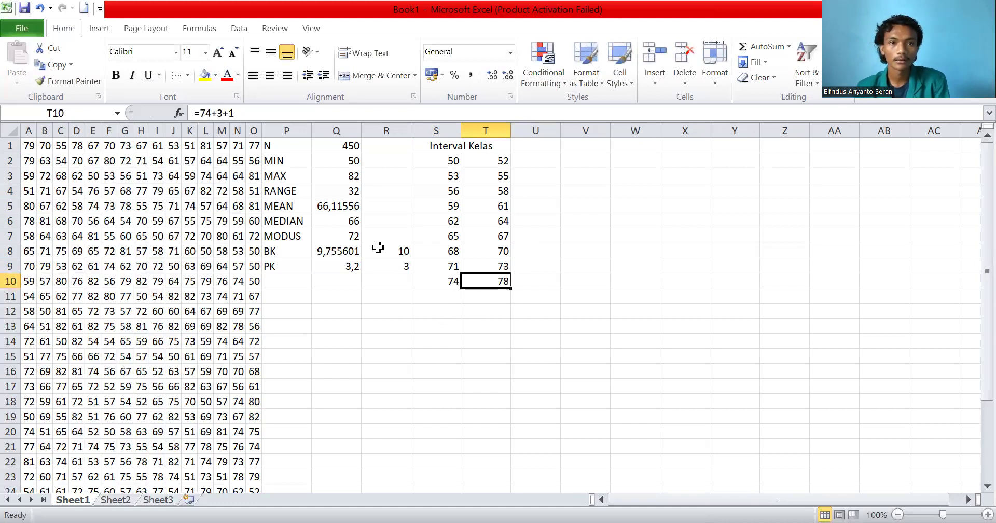
{"action": "left_click", "coordinate": [227, 114]}
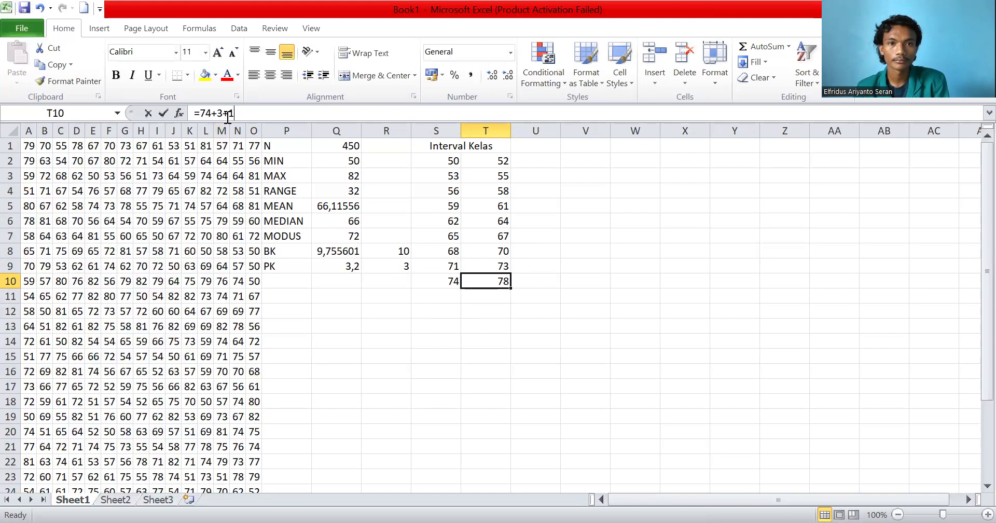
{"action": "left_click", "coordinate": [228, 114]}
{"action": "key", "text": "BackSpace"}
{"action": "type", "text": "-"}
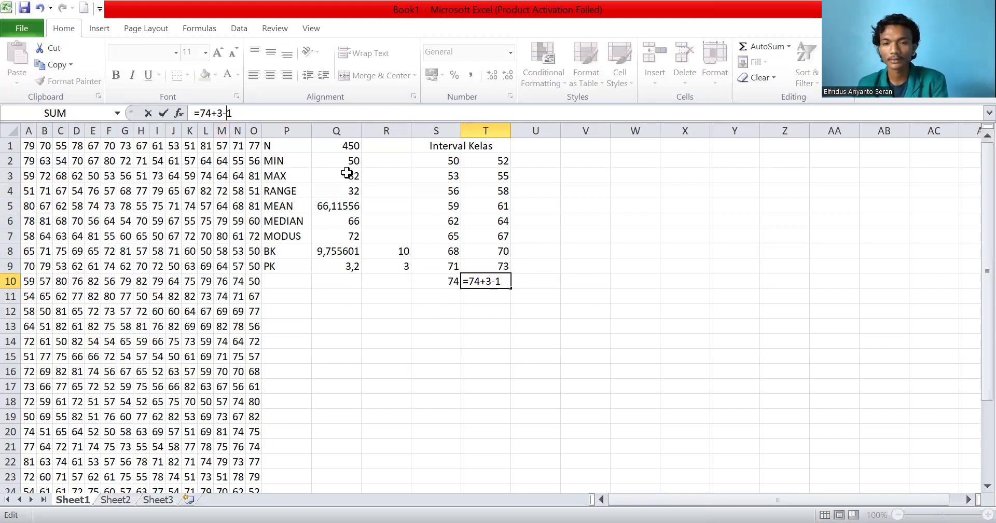
{"action": "key", "text": "Return"}
- Fill in the tenth class interval with lower limit 77 in S11 and upper limit 82 in T11
{"action": "left_click", "coordinate": [430, 296]}
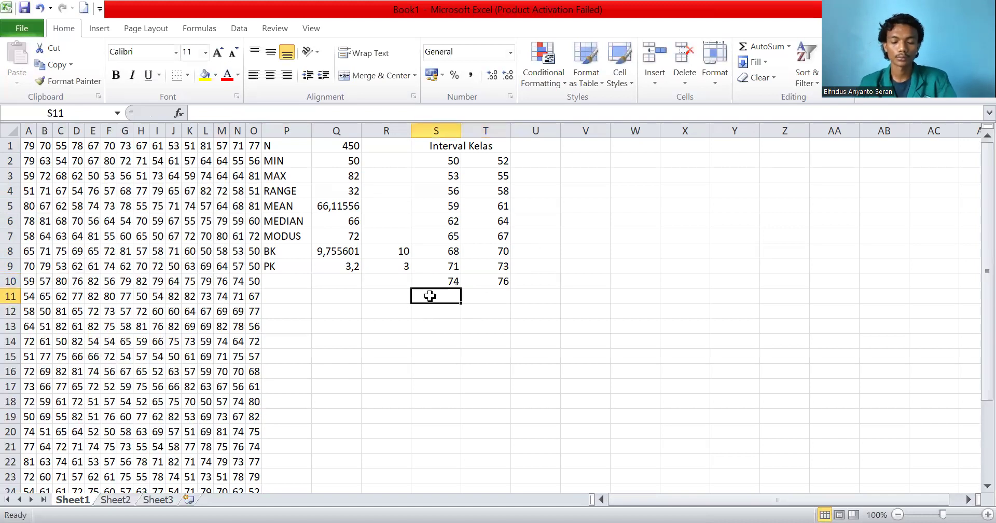
{"action": "type", "text": "77"}
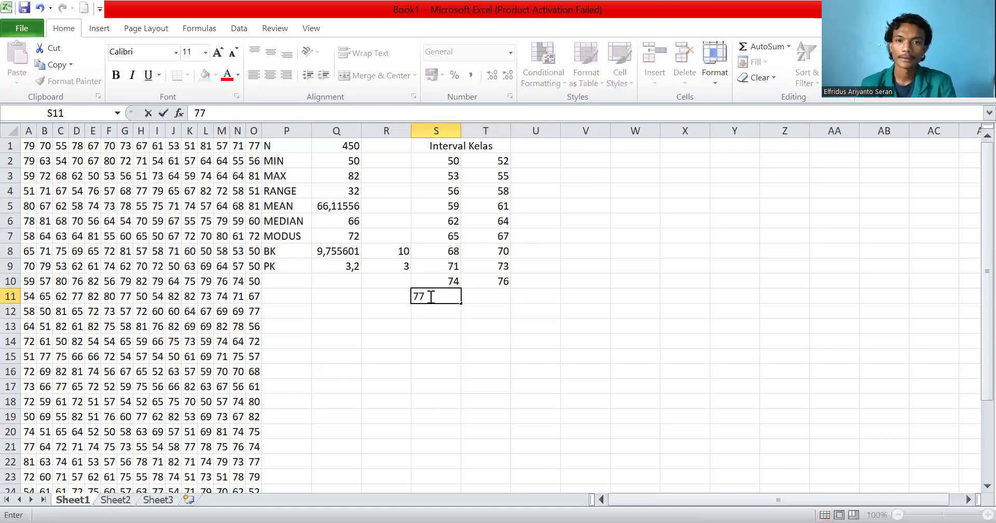
{"action": "left_click", "coordinate": [501, 293]}
{"action": "type", "text": "82"}
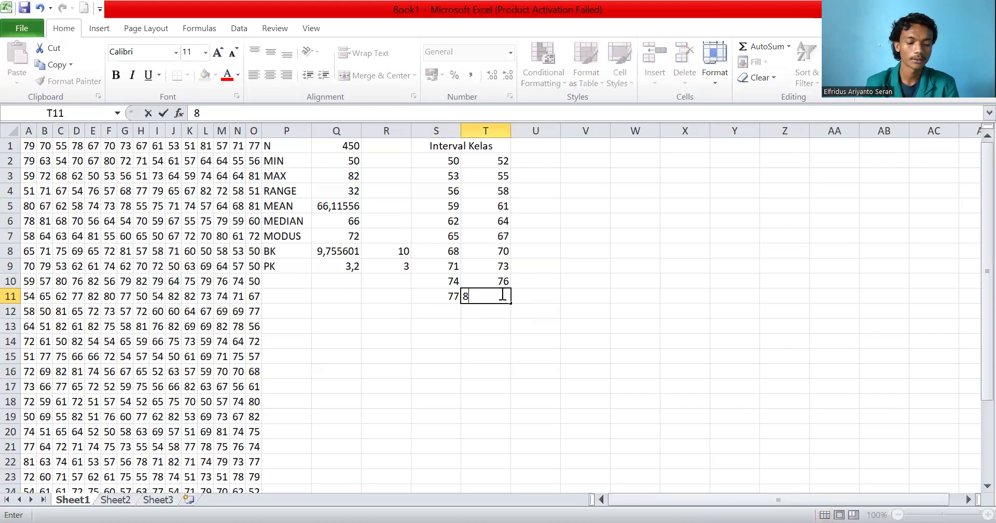
{"action": "left_click", "coordinate": [490, 341]}
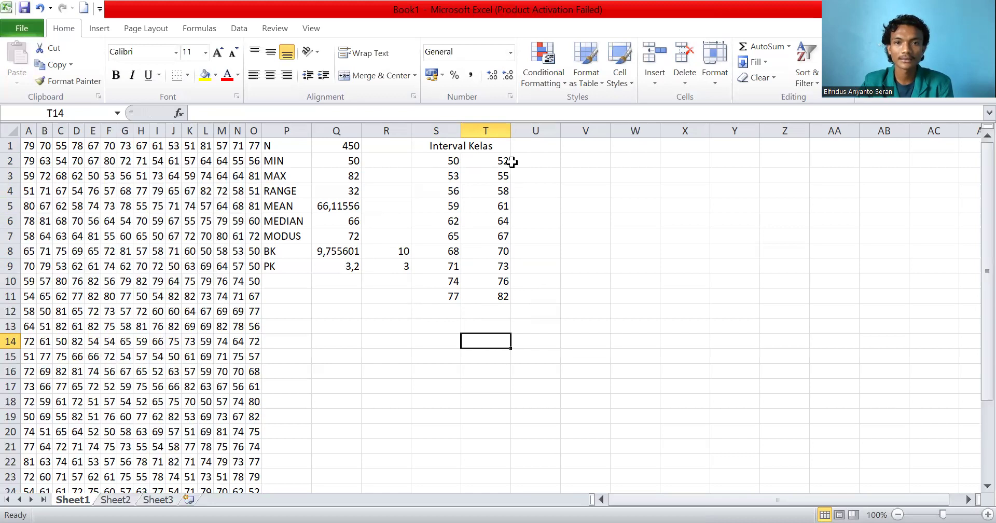
- Copy the merged Interval Kelas heading from S1 to U1
{"action": "left_click", "coordinate": [468, 149]}
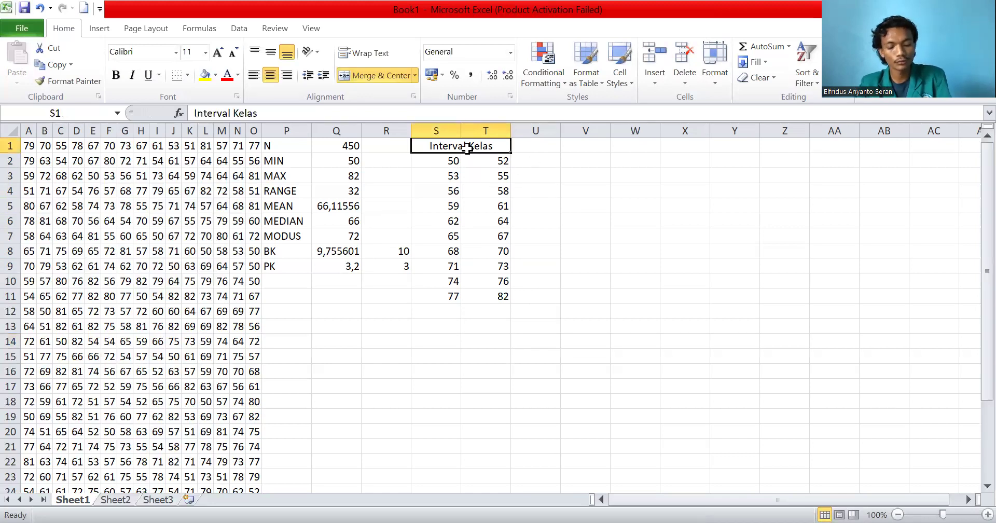
{"action": "key", "text": "ctrl+c"}
{"action": "left_click", "coordinate": [538, 143]}
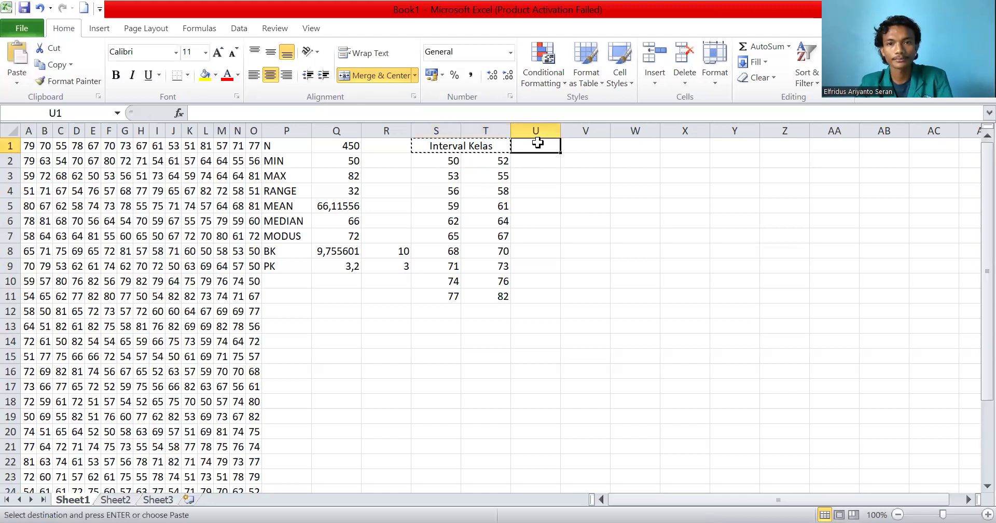
{"action": "key", "text": "ctrl+v"}
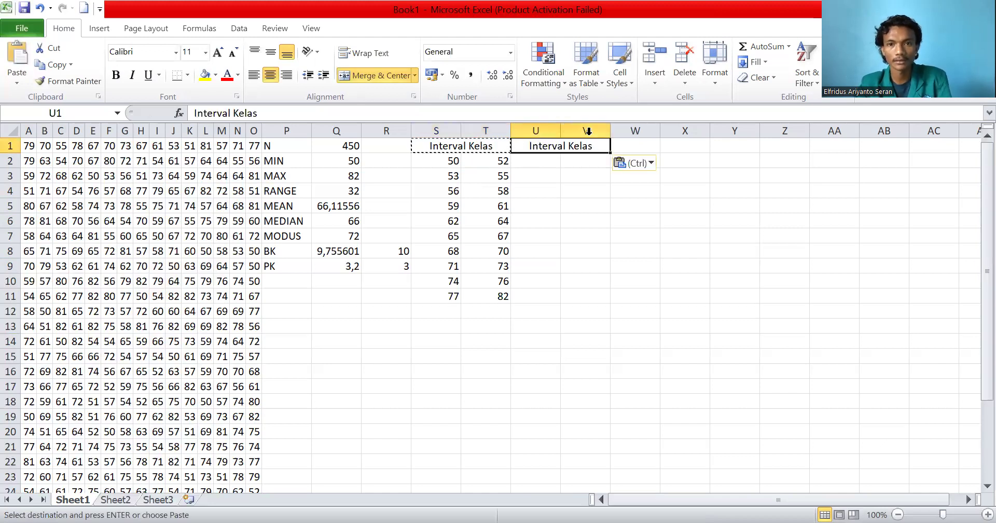
- Collapse column V completely and widen column U just enough to fit the copied Interval Kelas heading
{"action": "left_click_drag", "start_coordinate": [610, 131], "coordinate": [661, 132]}
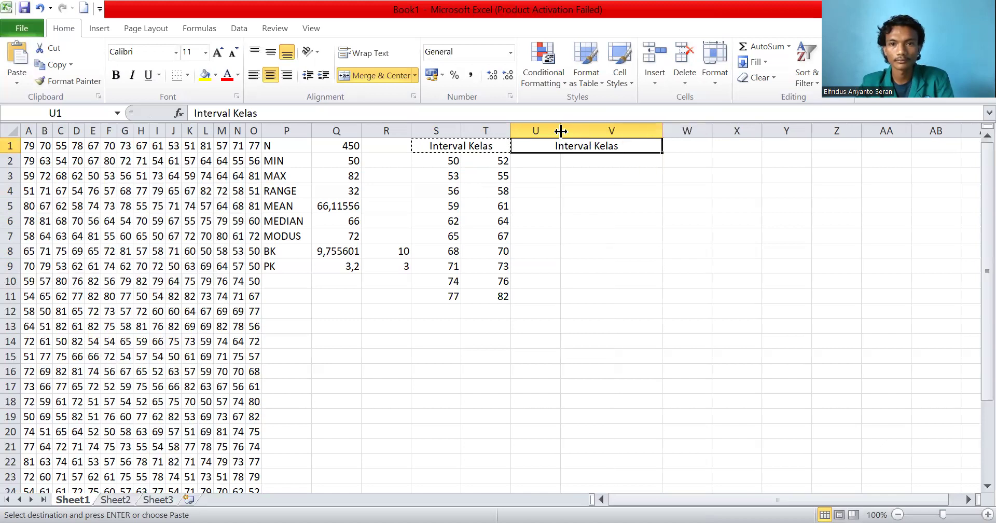
{"action": "left_click_drag", "start_coordinate": [560, 131], "coordinate": [626, 132]}
{"action": "left_click_drag", "start_coordinate": [728, 134], "coordinate": [627, 133]}
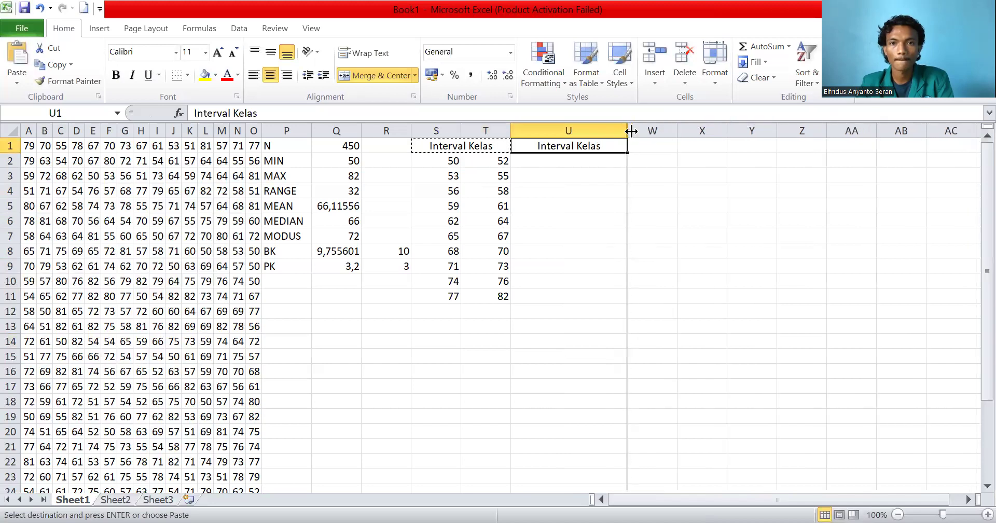
{"action": "left_click_drag", "start_coordinate": [627, 131], "coordinate": [593, 131]}
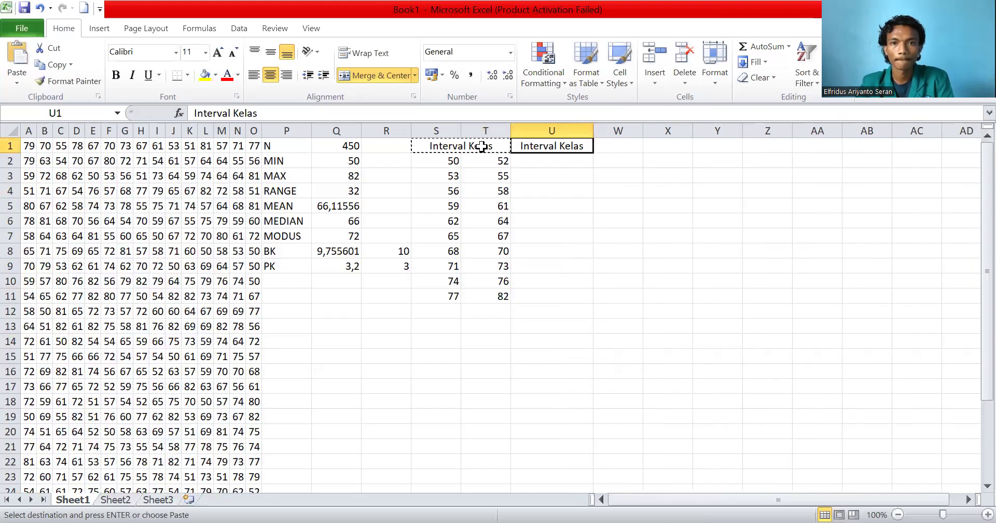
{"action": "left_click", "coordinate": [482, 147]}
{"action": "key", "text": "Escape"}
{"action": "left_click", "coordinate": [541, 161]}
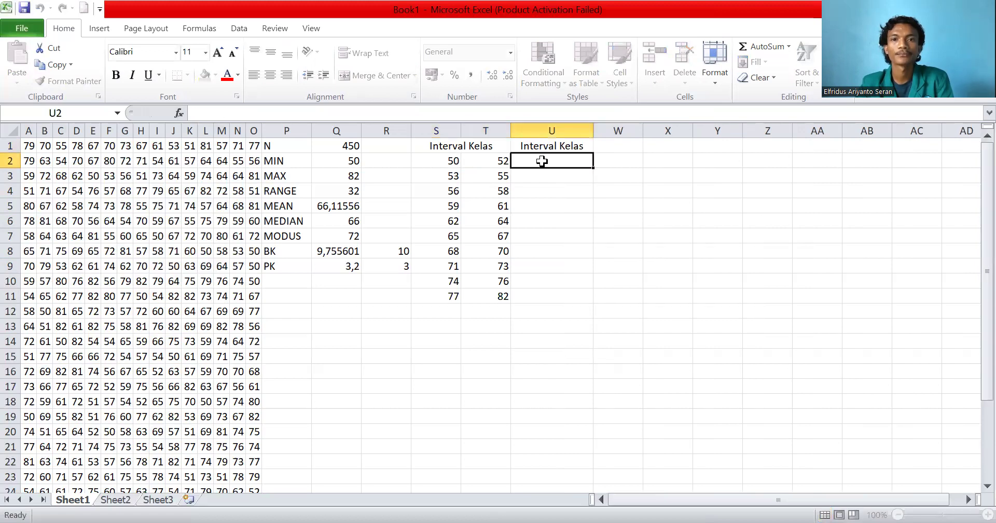
{"action": "type", "text": "="}
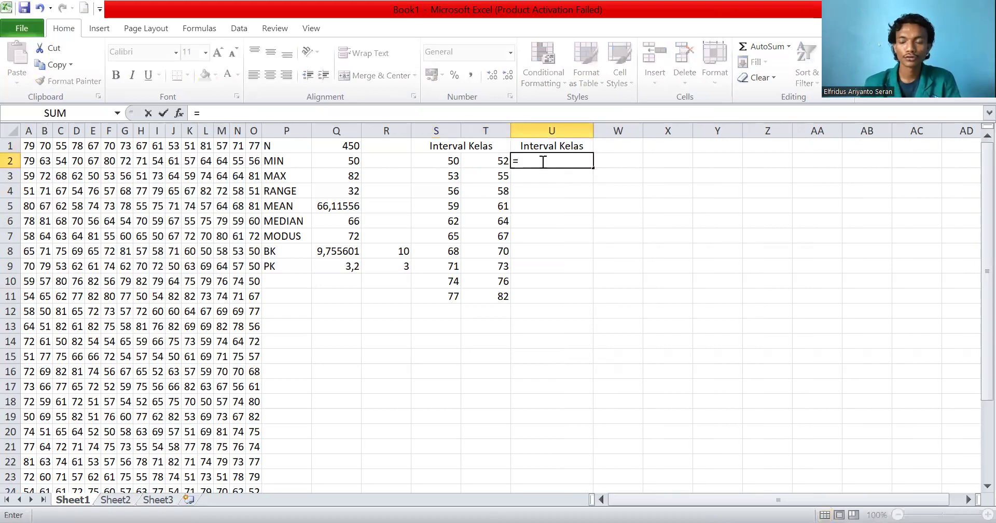
{"action": "key", "text": "BackSpace"}
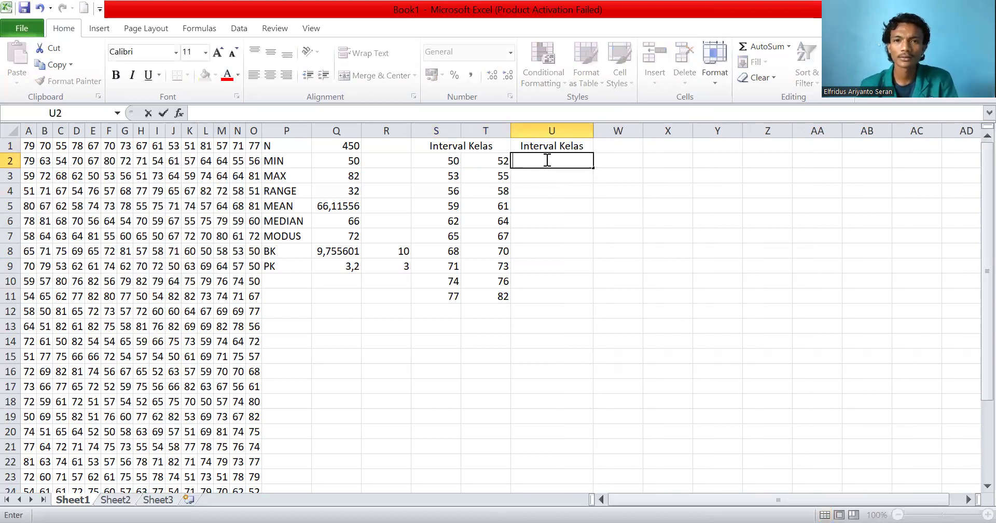
{"action": "left_click", "coordinate": [572, 221]}
- Fill U2:U11 with the array formula =CONCATENATE(S2:S11;"-";T2:T11) to join each class's lower and upper limits
{"action": "left_click_drag", "start_coordinate": [539, 158], "coordinate": [571, 291]}
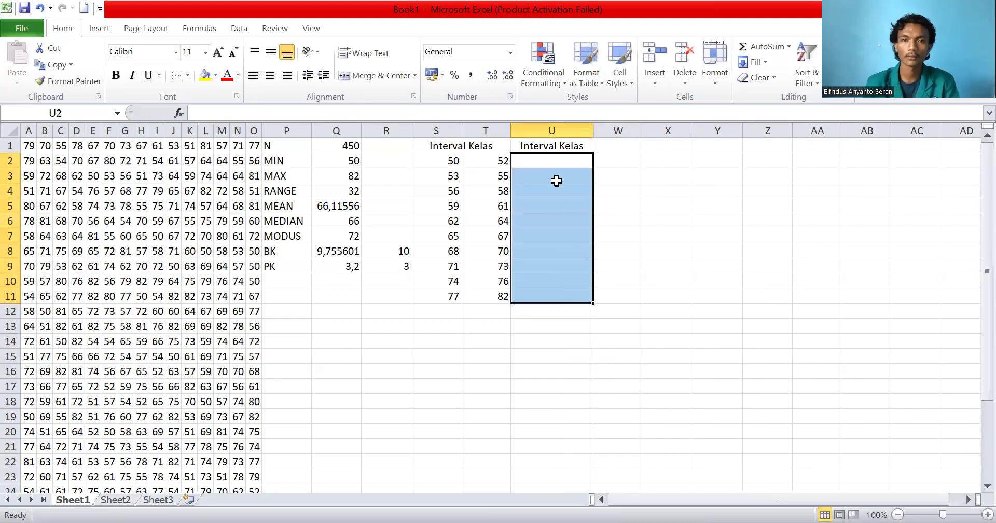
{"action": "type", "text": "="}
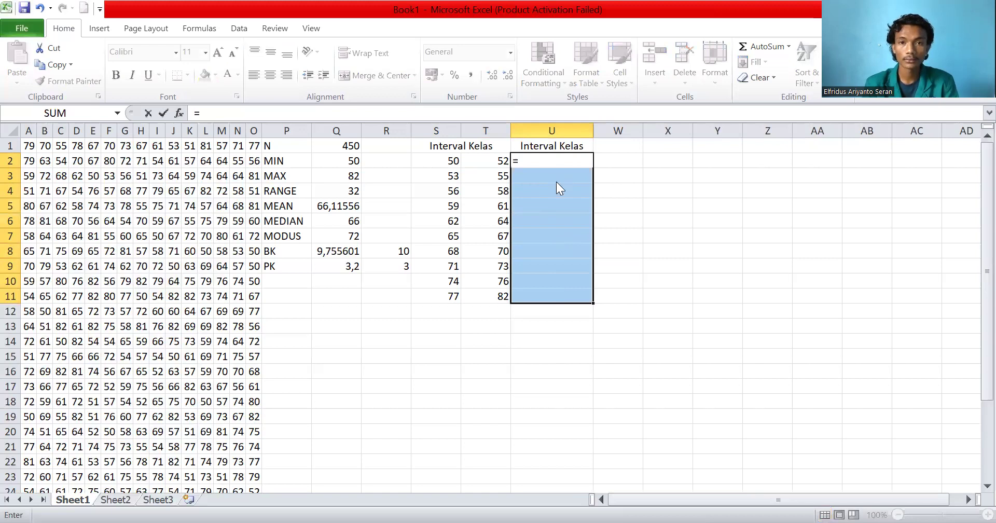
{"action": "type", "text": "con"}
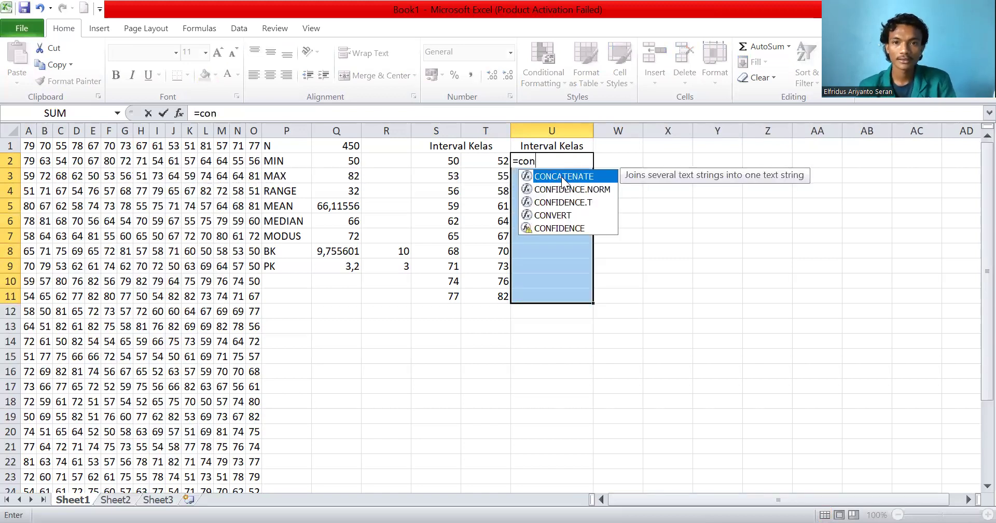
{"action": "double_click", "coordinate": [561, 177]}
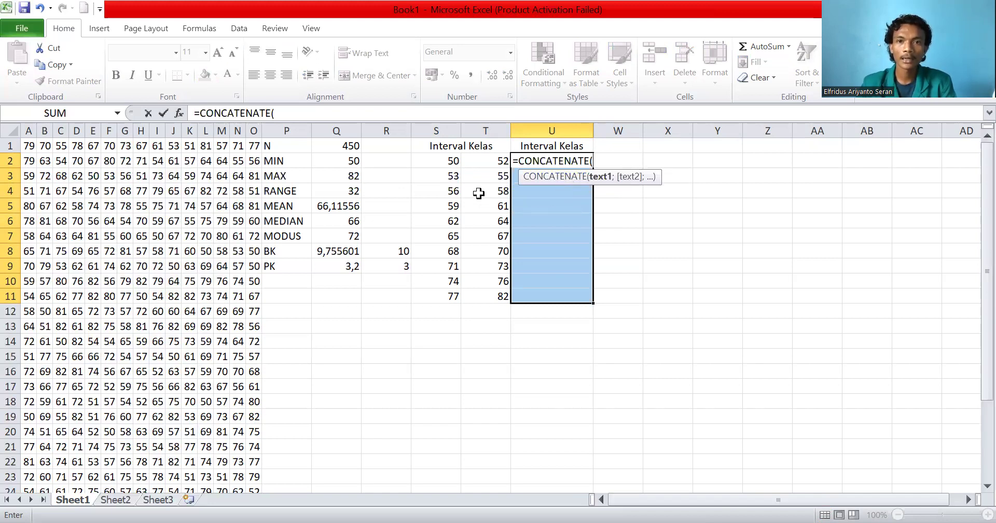
{"action": "left_click_drag", "start_coordinate": [454, 158], "coordinate": [453, 176]}
{"action": "left_click_drag", "start_coordinate": [456, 284], "coordinate": [456, 279]}
{"action": "type", "text": ";\""}
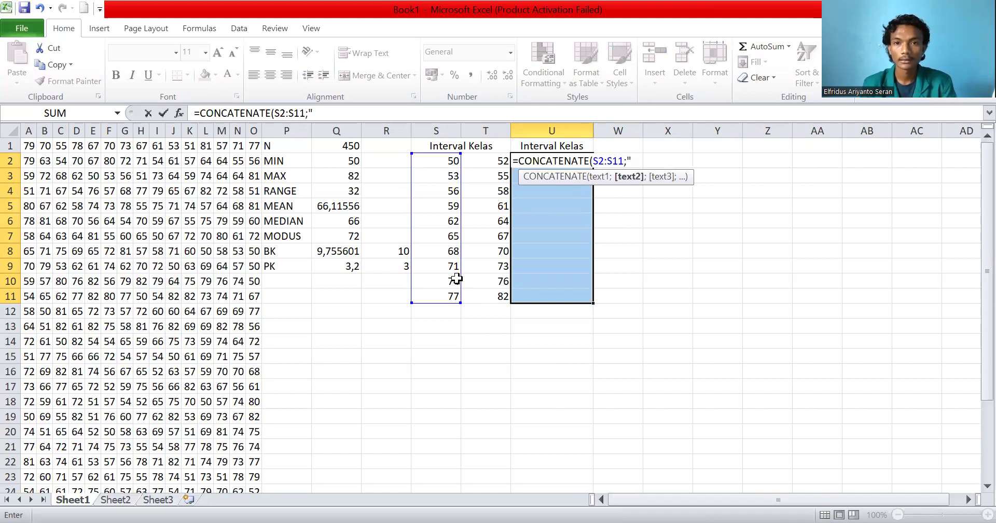
{"action": "type", "text": "-"}
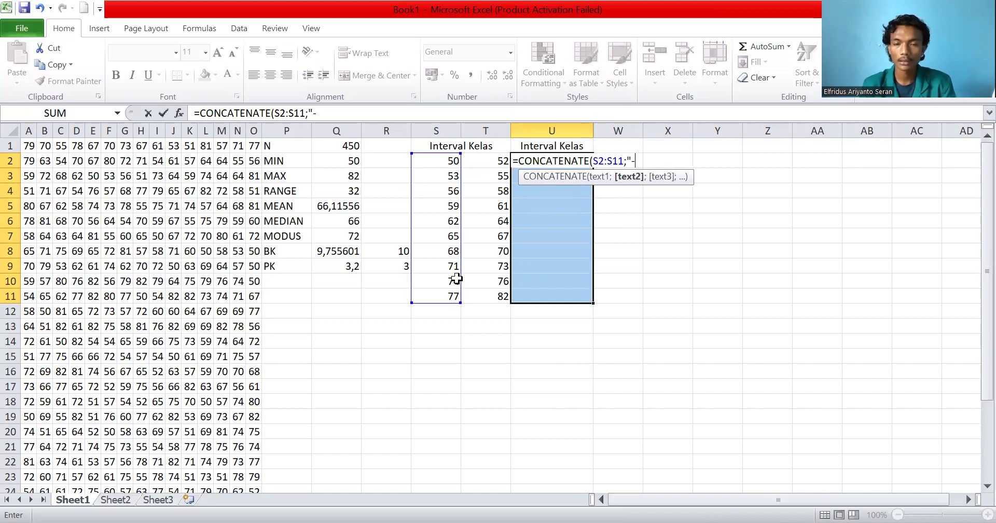
{"action": "type", "text": "\""}
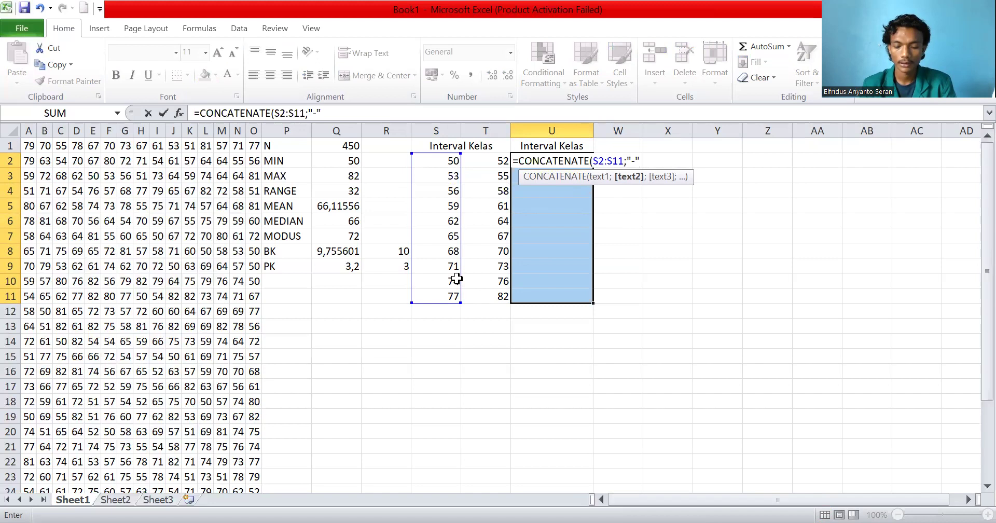
{"action": "type", "text": ";"}
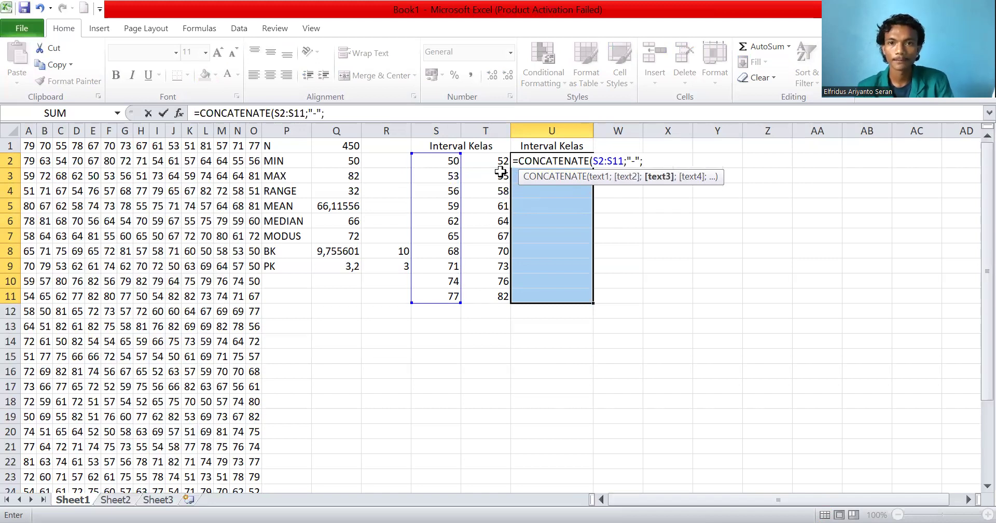
{"action": "left_click_drag", "start_coordinate": [496, 161], "coordinate": [505, 297]}
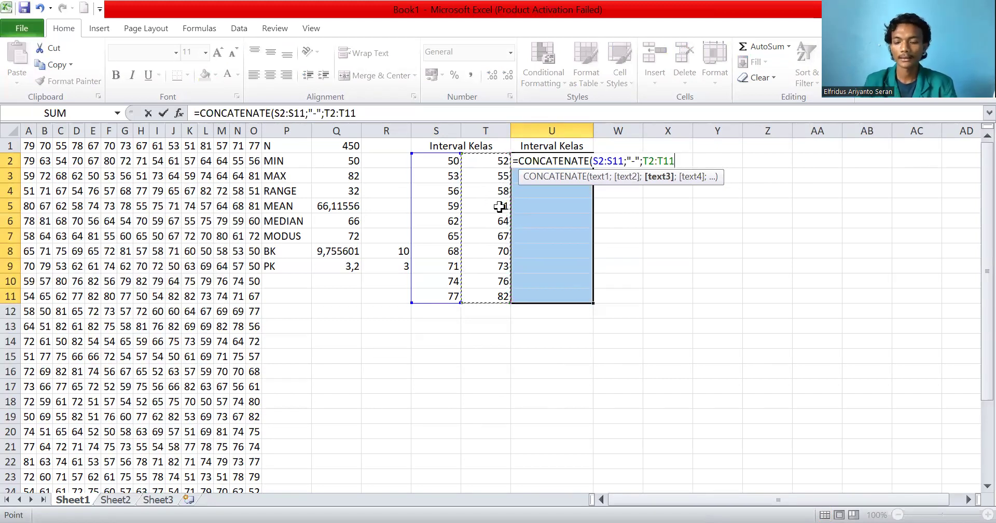
{"action": "type", "text": ")"}
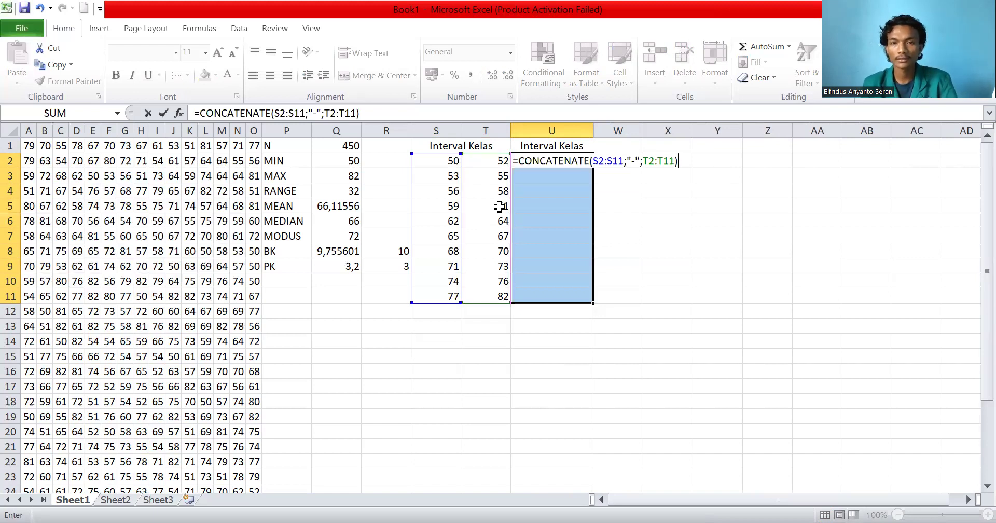
{"action": "key", "text": "ctrl+shift+Return"}
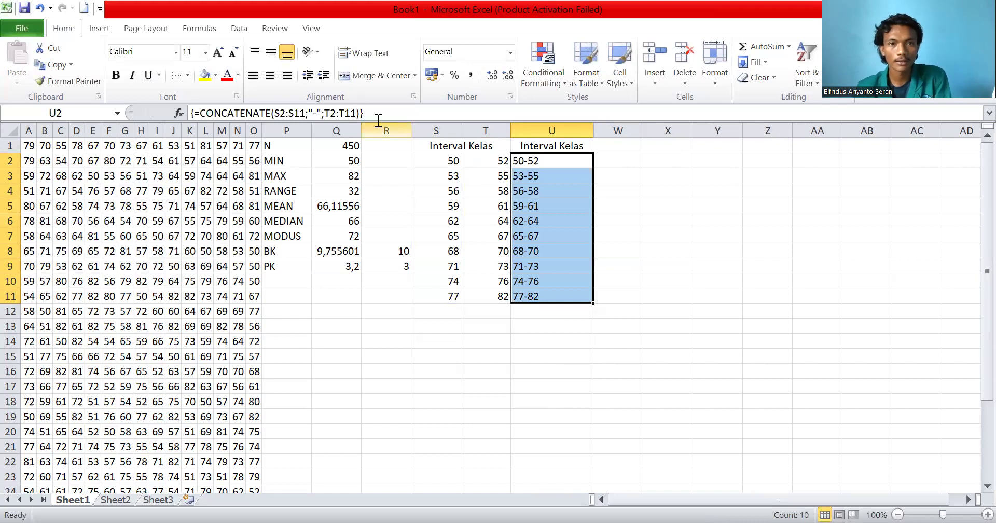
- Center the joined interval labels in U2:U11 horizontally
{"action": "left_click", "coordinate": [270, 76]}
{"action": "left_click", "coordinate": [601, 149]}
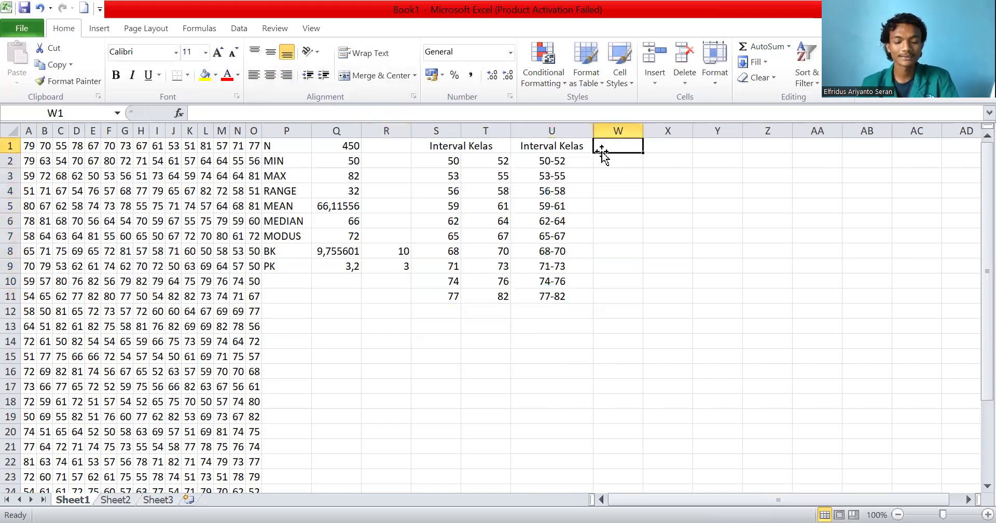
- Enter the heading frekuensi in W1
{"action": "type", "text": "fre"}
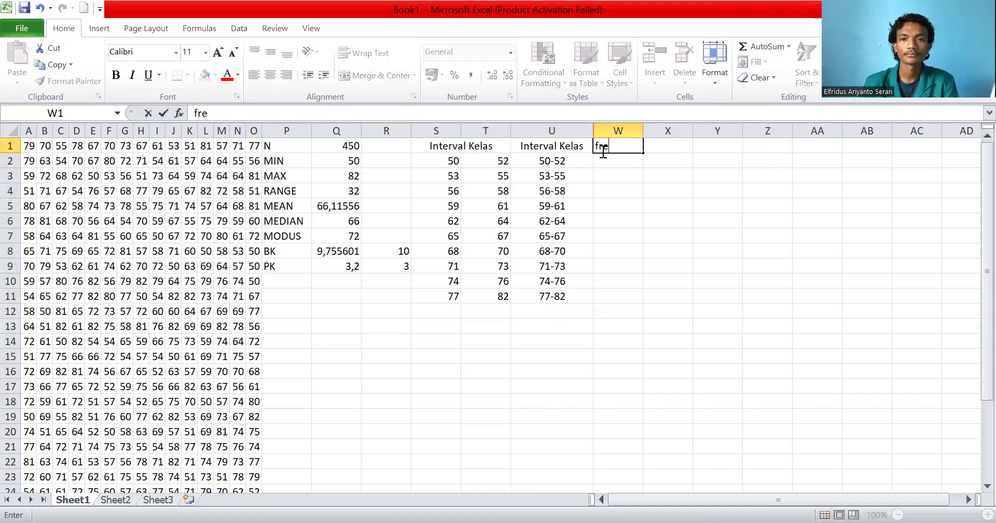
{"action": "type", "text": "kuensi"}
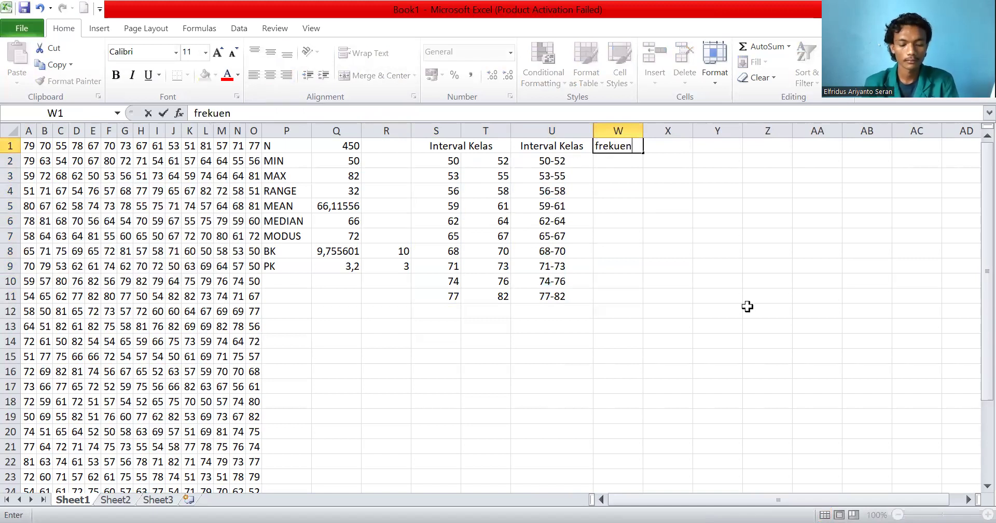
{"action": "left_click", "coordinate": [626, 162]}
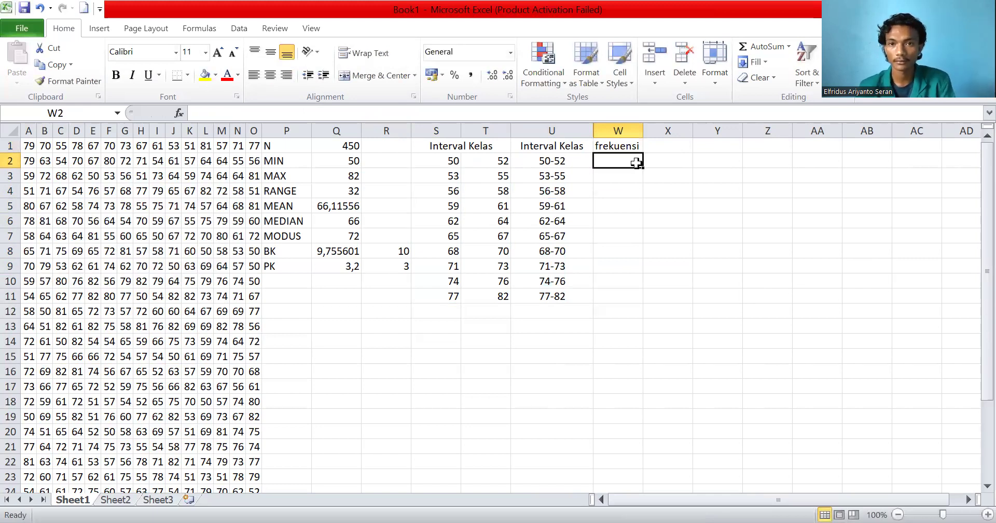
- Fill W2:W11 with the array formula =FREQUENCY(A1:O30;T2:T11) and center the frequencies horizontally
{"action": "left_click_drag", "start_coordinate": [606, 161], "coordinate": [625, 290]}
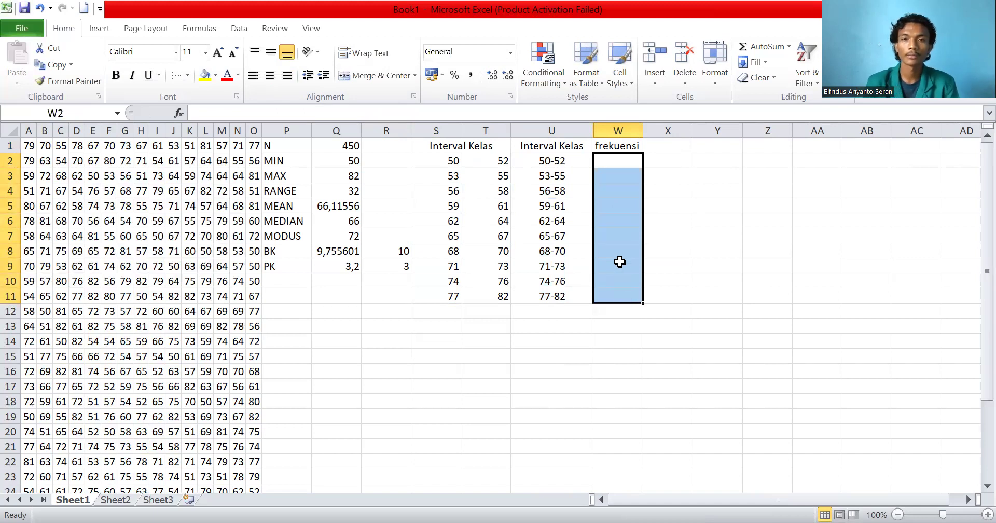
{"action": "type", "text": "="}
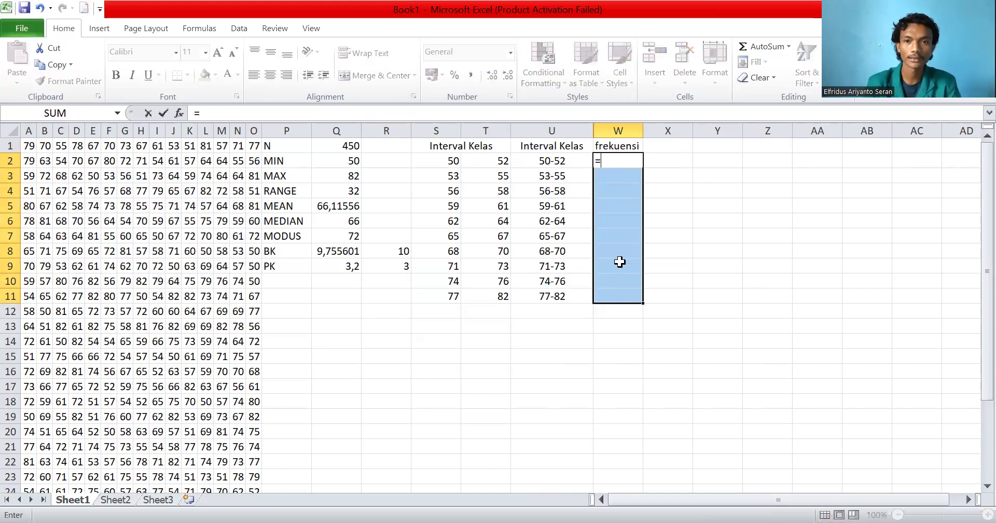
{"action": "type", "text": "fre"}
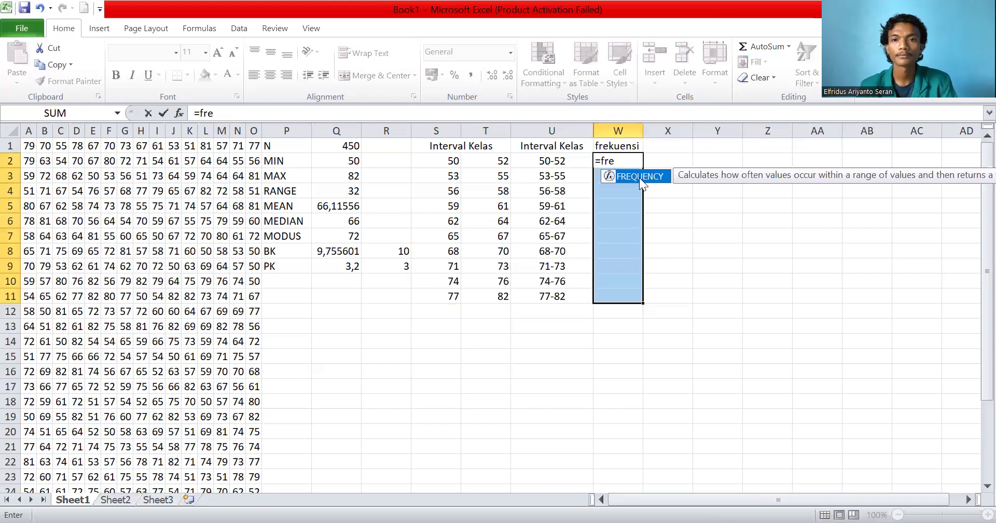
{"action": "key", "text": "Tab"}
{"action": "scroll", "coordinate": [155, 311], "scroll_direction": "down", "scroll_amount": 3}
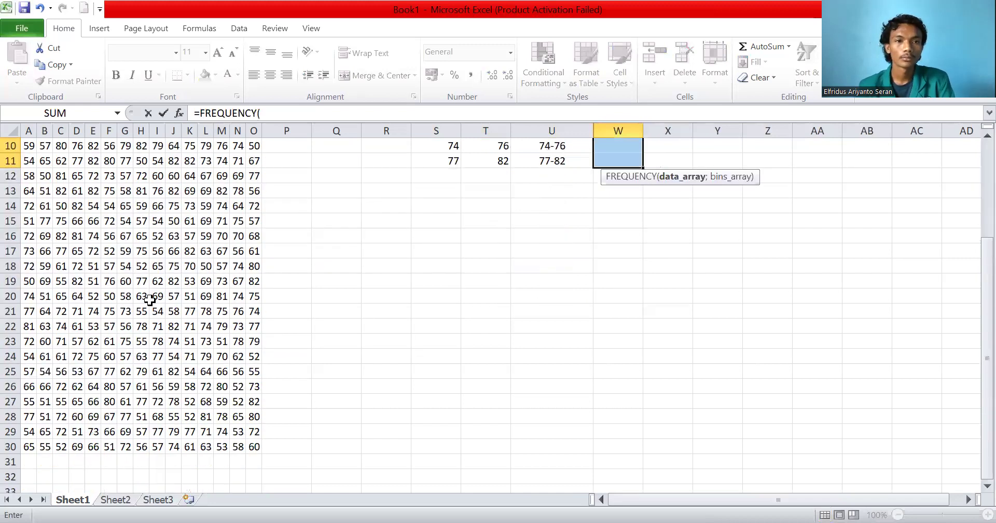
{"action": "scroll", "coordinate": [150, 299], "scroll_direction": "up", "scroll_amount": 3}
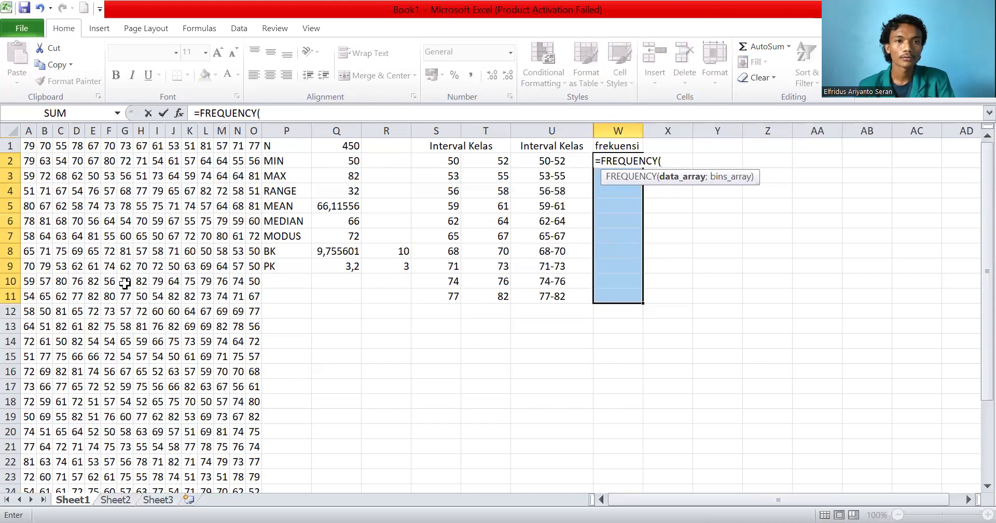
{"action": "left_click", "coordinate": [29, 144]}
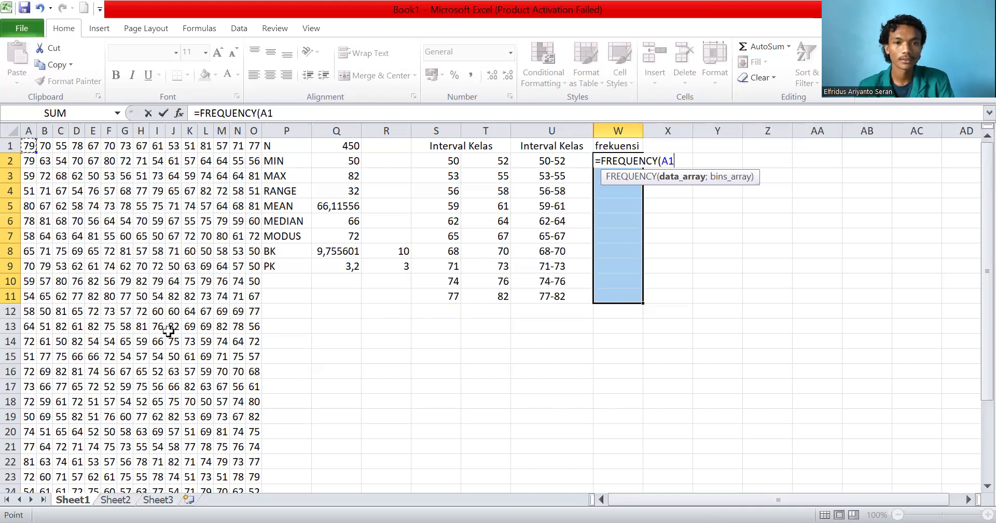
{"action": "left_click_drag", "start_coordinate": [255, 498], "coordinate": [257, 457]}
{"action": "scroll", "coordinate": [642, 369], "scroll_direction": "up", "scroll_amount": 2}
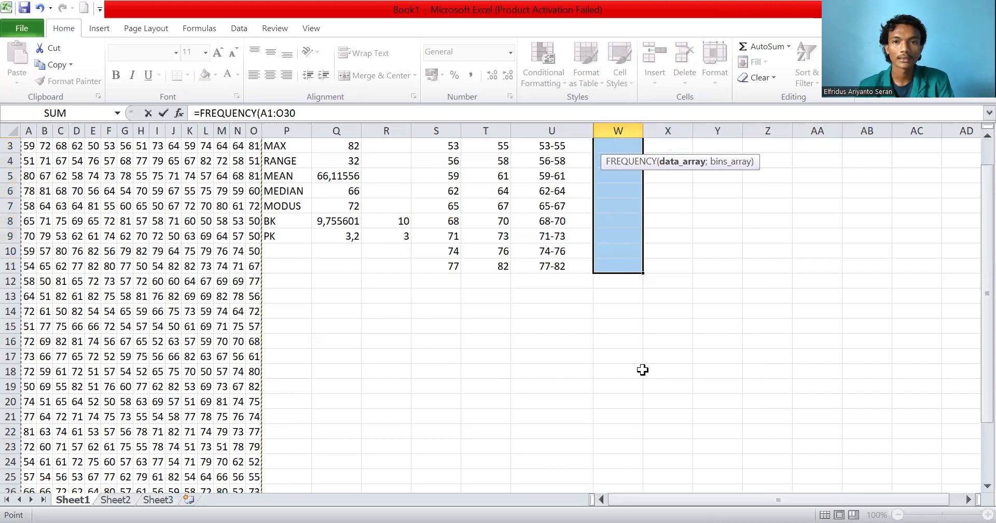
{"action": "scroll", "coordinate": [660, 352], "scroll_direction": "up", "scroll_amount": 1}
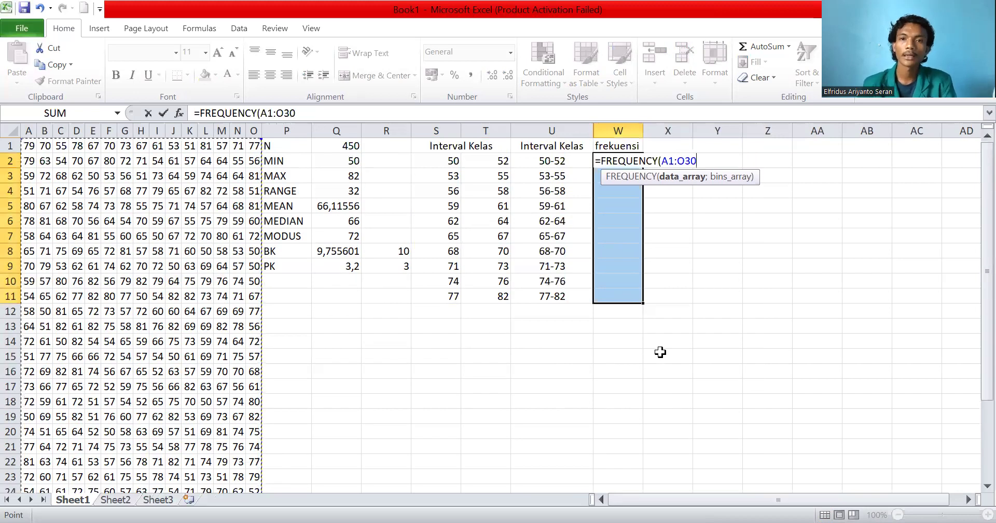
{"action": "type", "text": ";"}
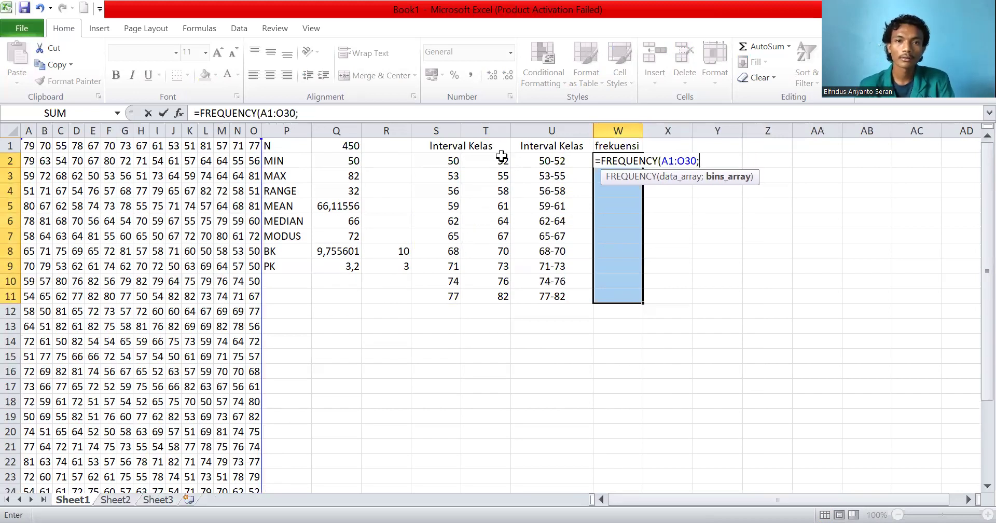
{"action": "left_click_drag", "start_coordinate": [501, 156], "coordinate": [501, 190]}
{"action": "left_click_drag", "start_coordinate": [504, 285], "coordinate": [504, 295]}
{"action": "type", "text": ")"}
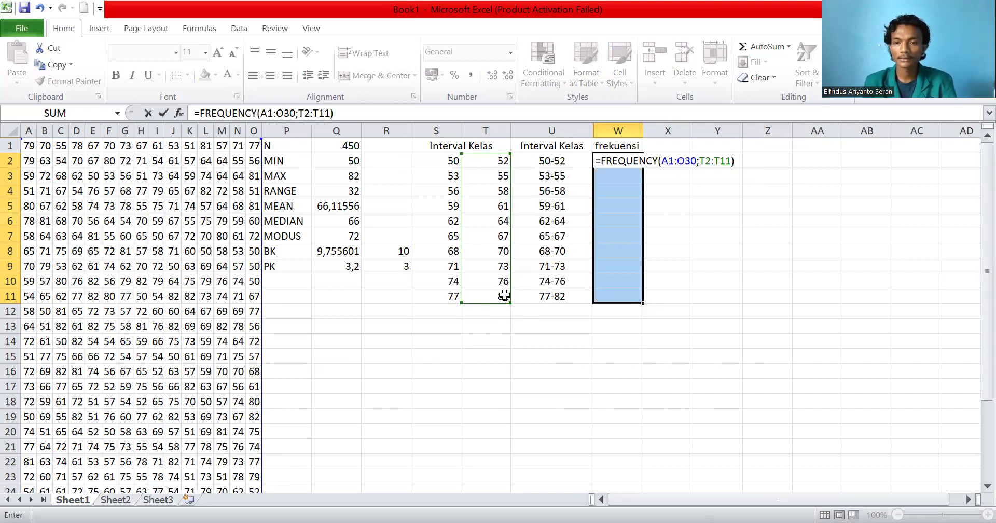
{"action": "key", "text": "ctrl+shift+Return"}
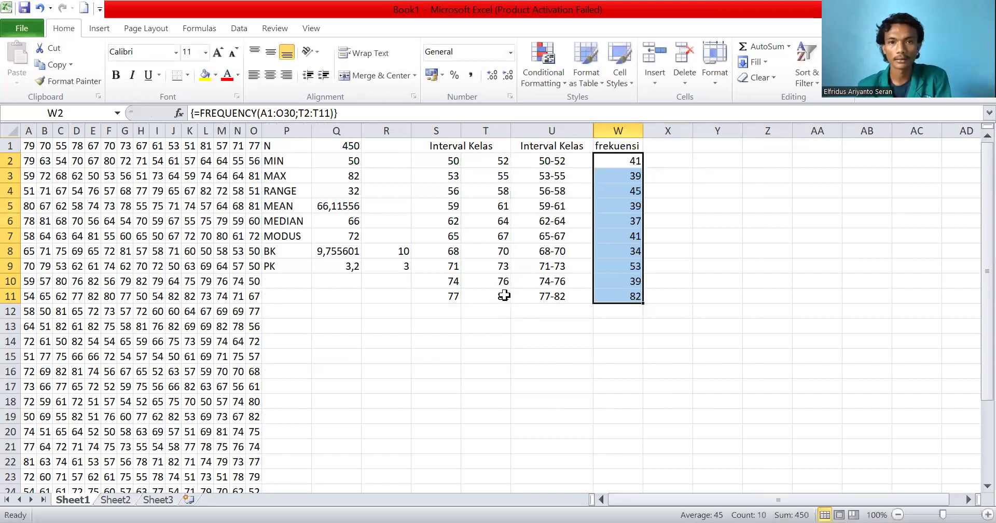
{"action": "left_click", "coordinate": [270, 75]}
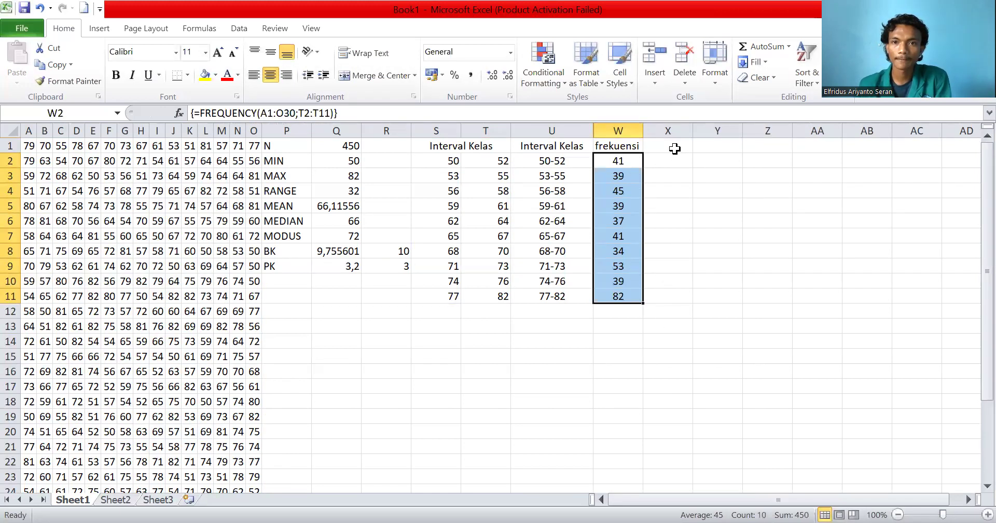
- Total the class frequencies in W12 with =SUM(W2:W11) and center the total horizontally
{"action": "left_click", "coordinate": [629, 315]}
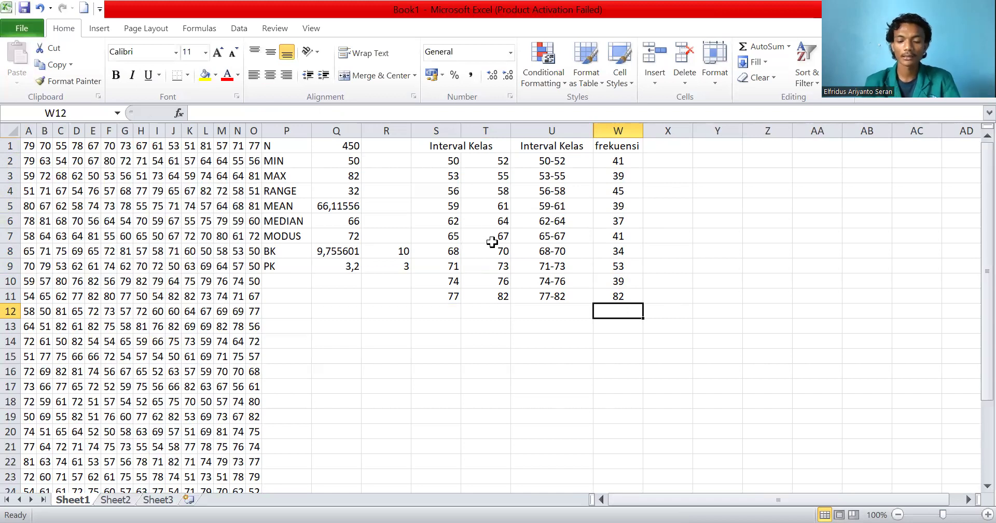
{"action": "type", "text": "="}
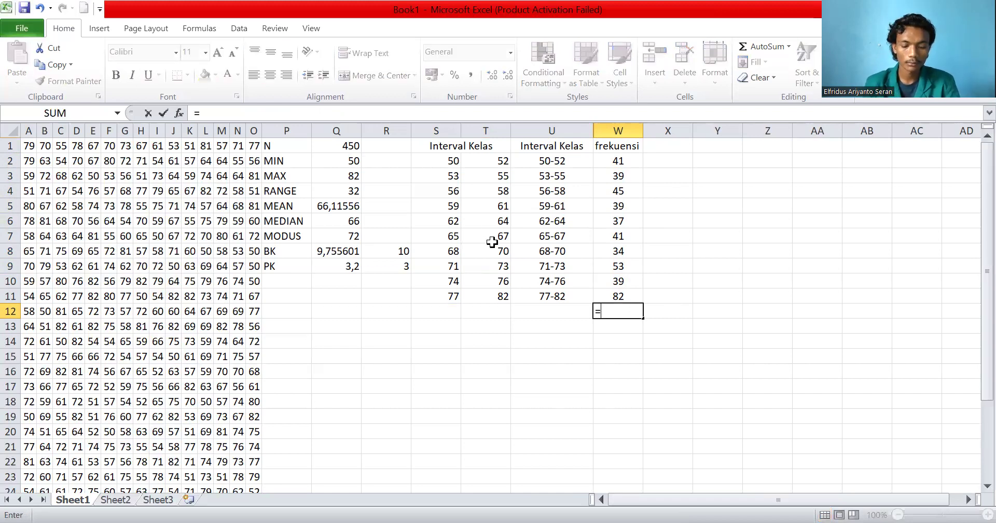
{"action": "type", "text": "sum"}
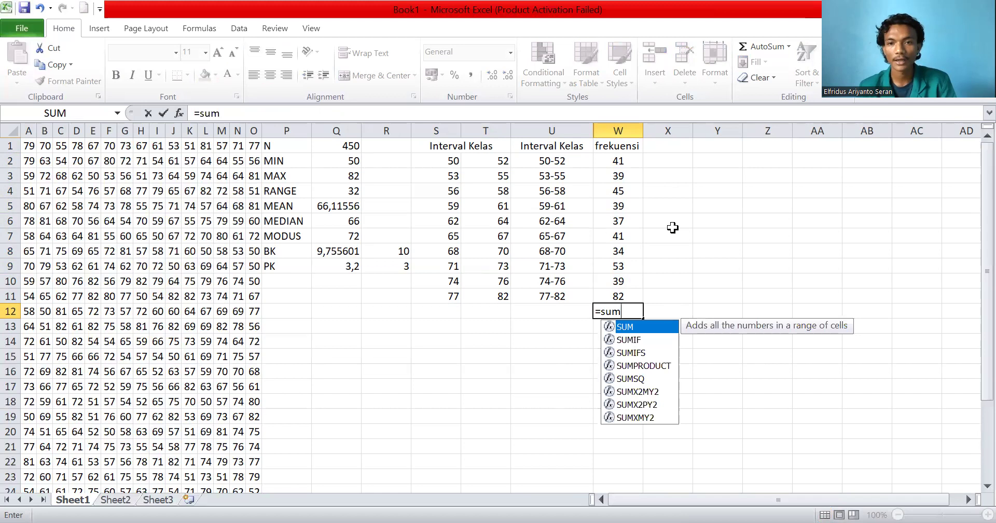
{"action": "double_click", "coordinate": [642, 332]}
{"action": "left_click", "coordinate": [609, 160]}
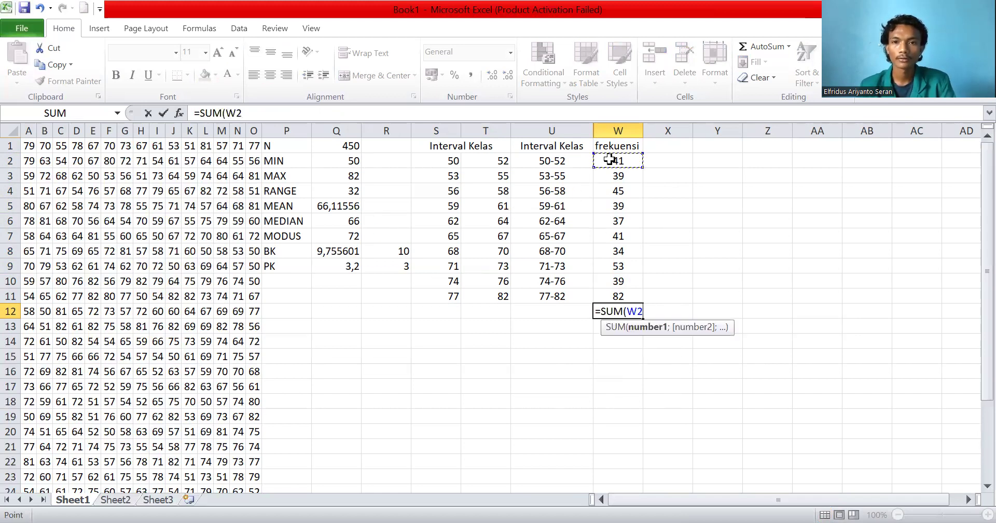
{"action": "left_click", "coordinate": [622, 293], "text": "shift"}
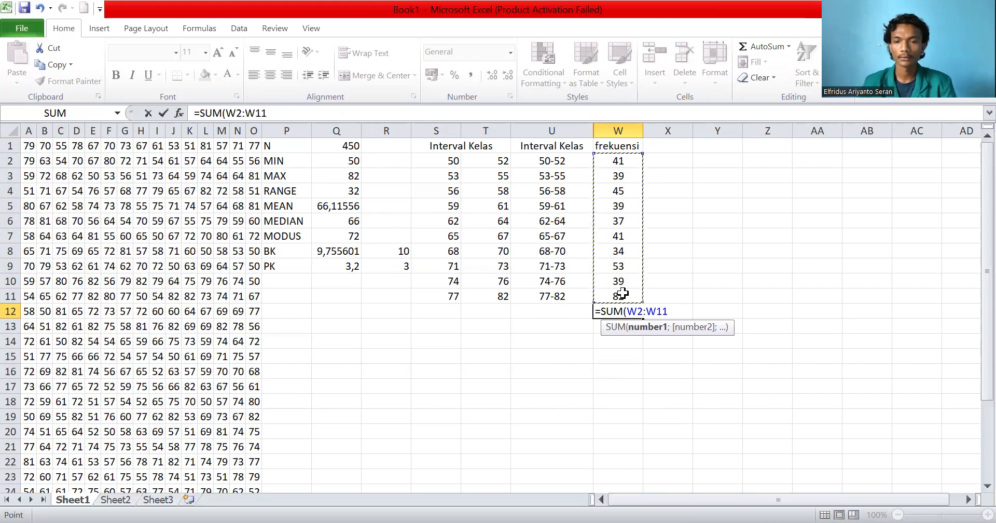
{"action": "type", "text": ")"}
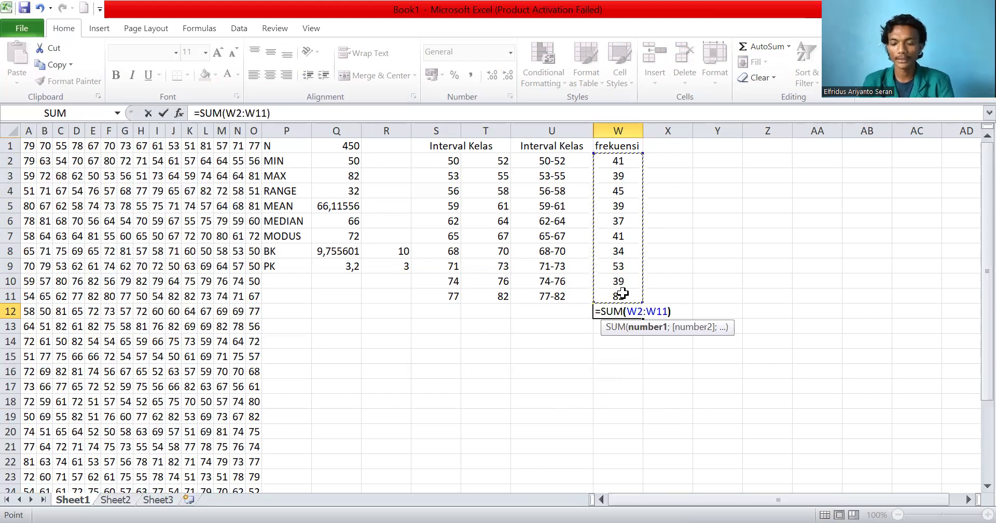
{"action": "key", "text": "Return"}
{"action": "left_click", "coordinate": [620, 311]}
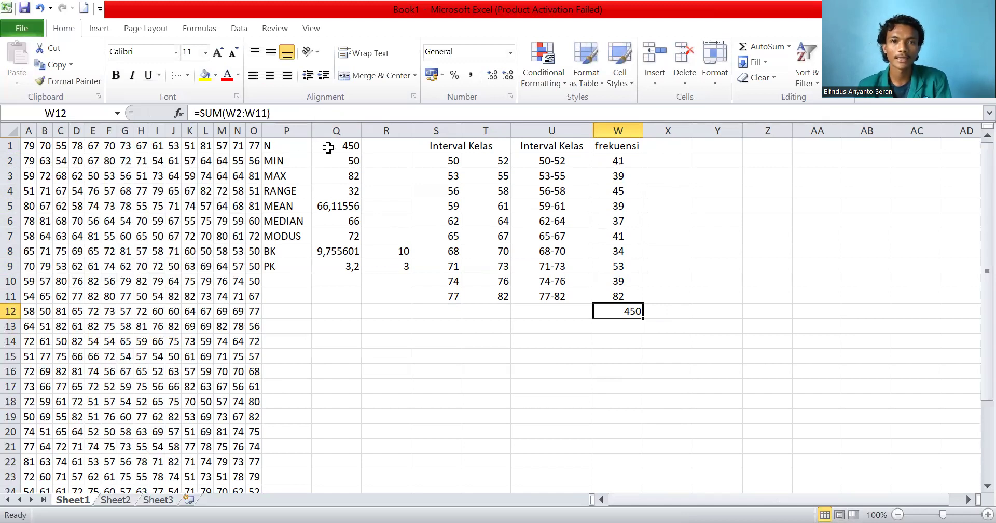
{"action": "left_click", "coordinate": [270, 75]}
- Add the heading fr in X1 and center it horizontally
{"action": "left_click", "coordinate": [659, 146]}
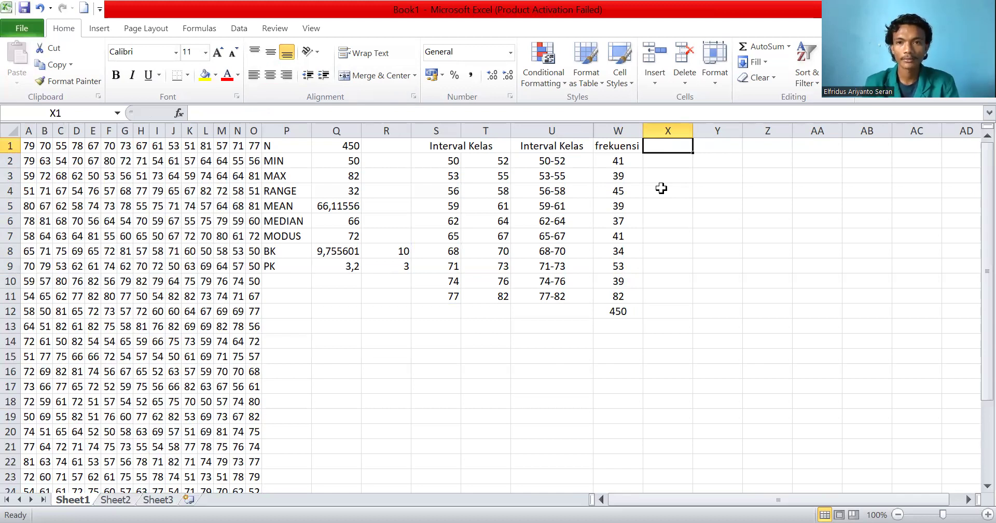
{"action": "type", "text": "fr"}
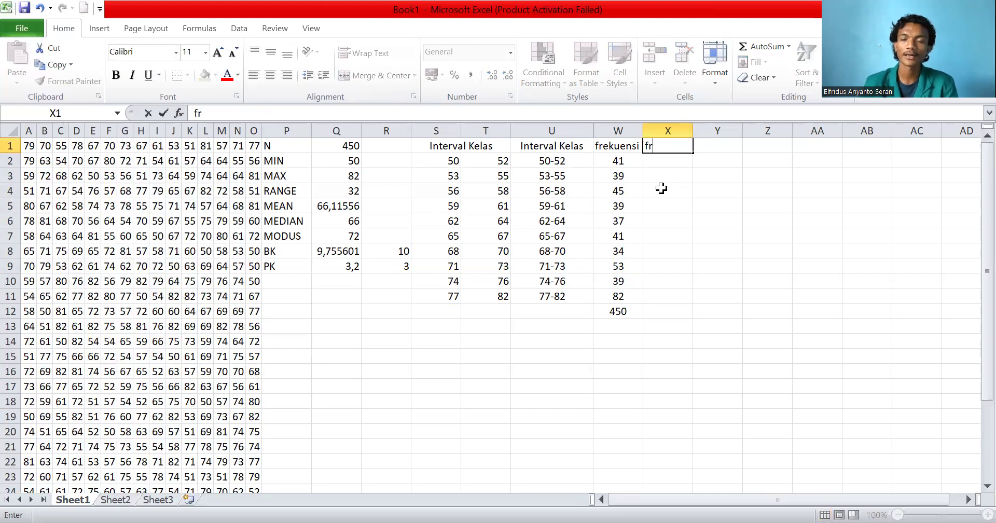
{"action": "left_click", "coordinate": [670, 159]}
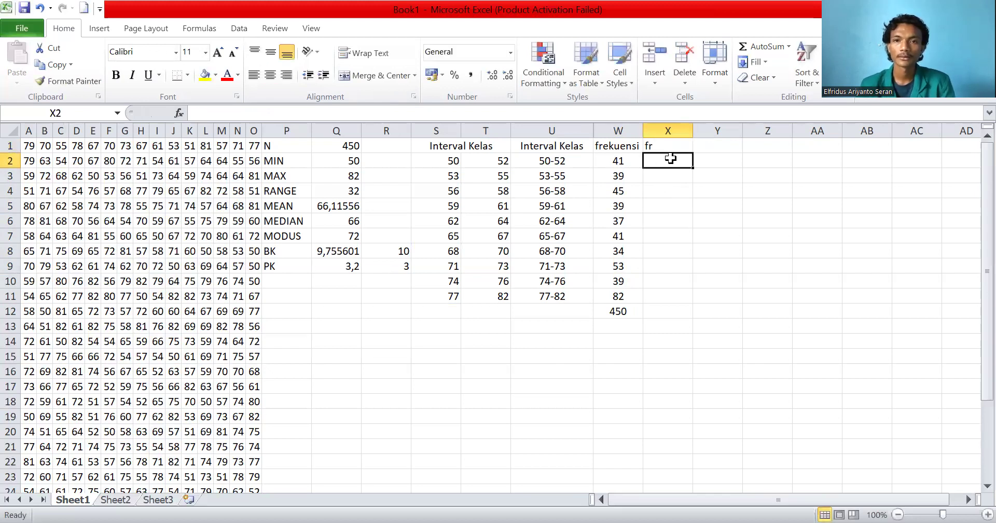
{"action": "left_click", "coordinate": [670, 145]}
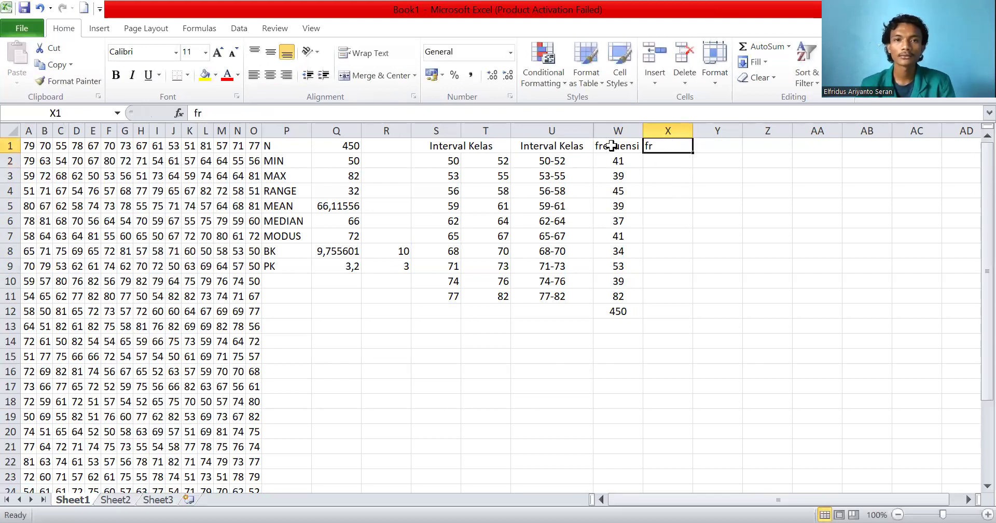
{"action": "left_click", "coordinate": [270, 75]}
- Calculate the first class's relative frequency in X2 with =41/450*100
{"action": "left_click", "coordinate": [663, 156]}
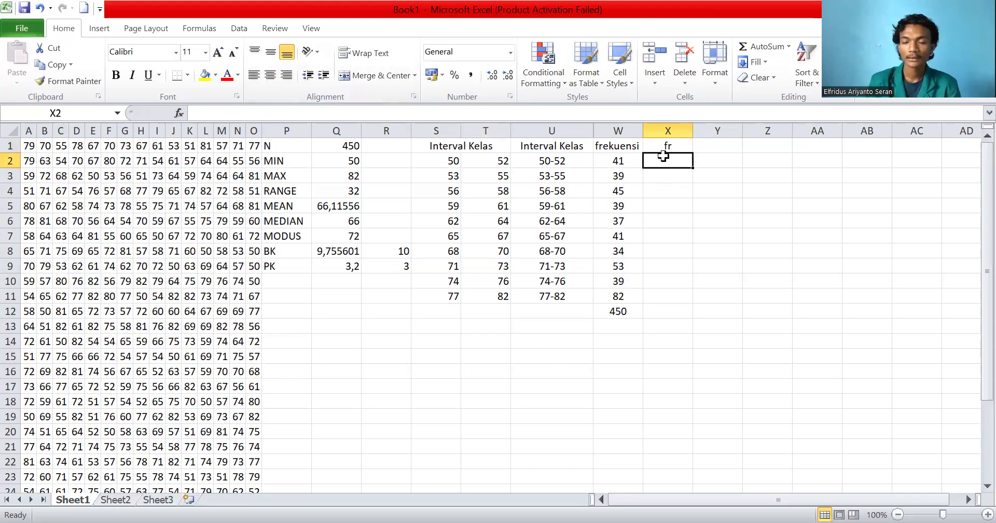
{"action": "type", "text": "="}
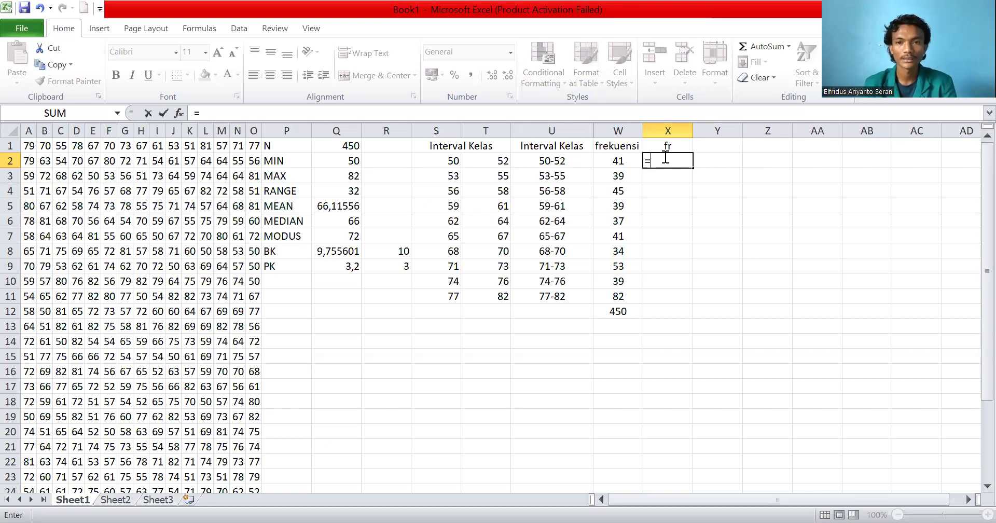
{"action": "type", "text": "41/"}
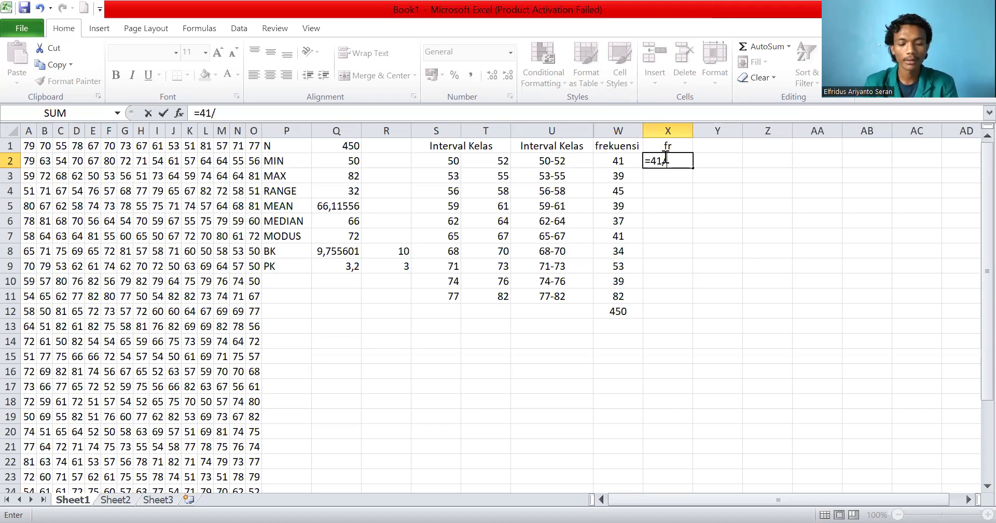
{"action": "type", "text": "450*100"}
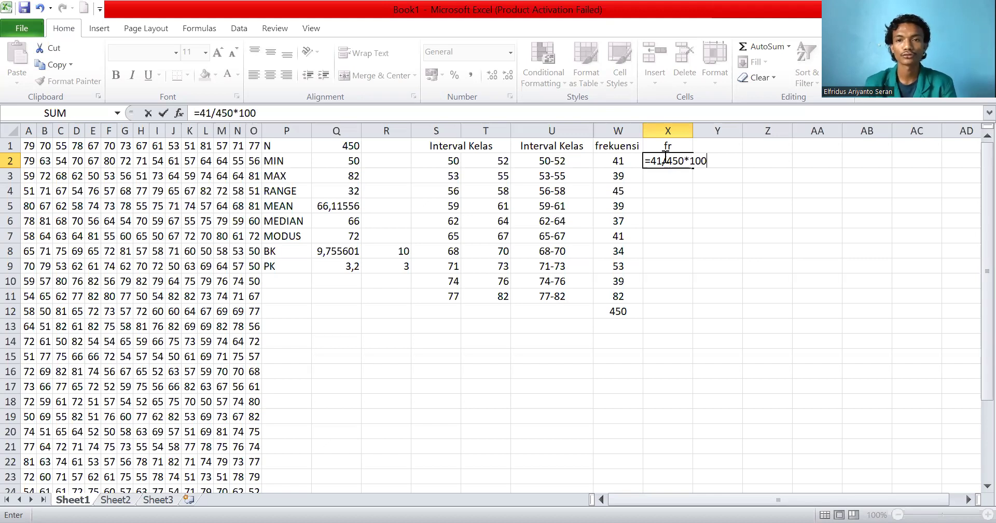
{"action": "key", "text": "Return"}
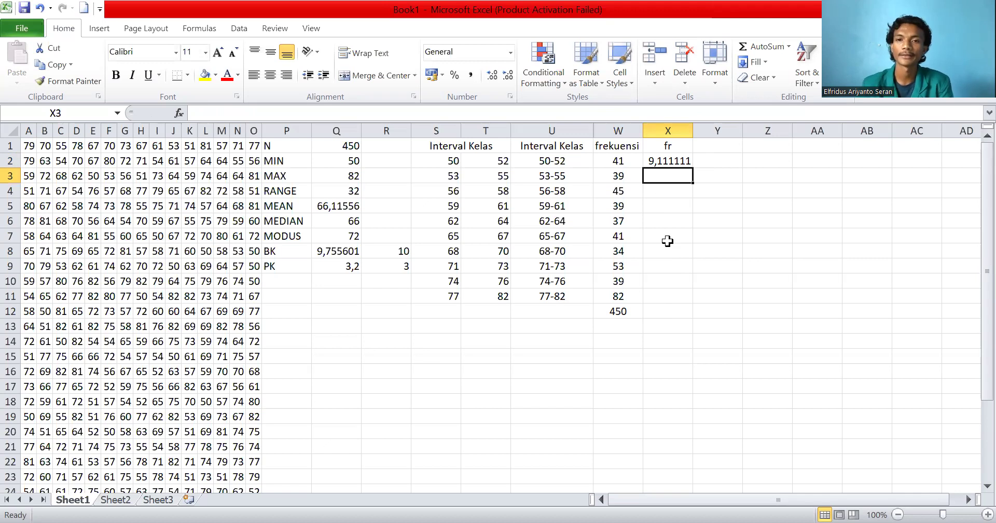
- Calculate the second class's relative frequency in X3 with =39/450*100
{"action": "type", "text": "="}
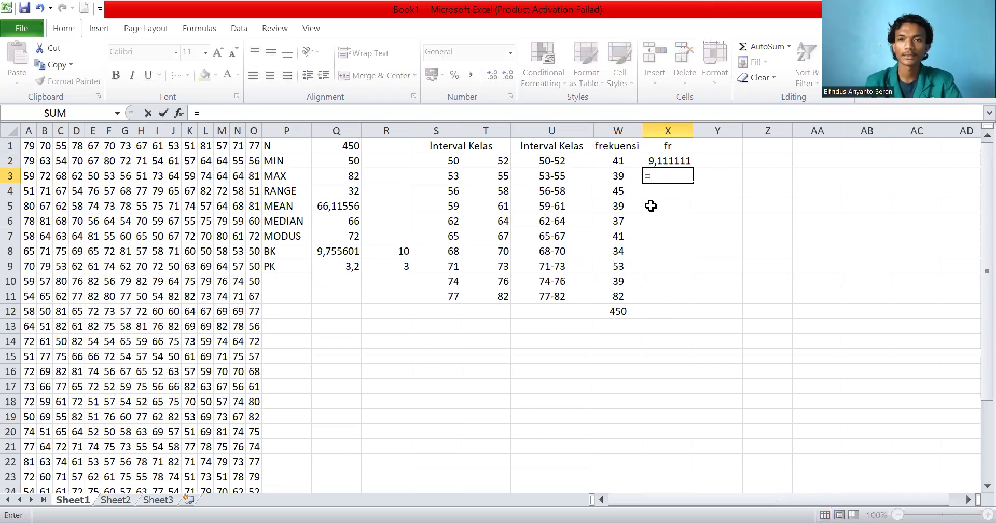
{"action": "type", "text": "39/450"}
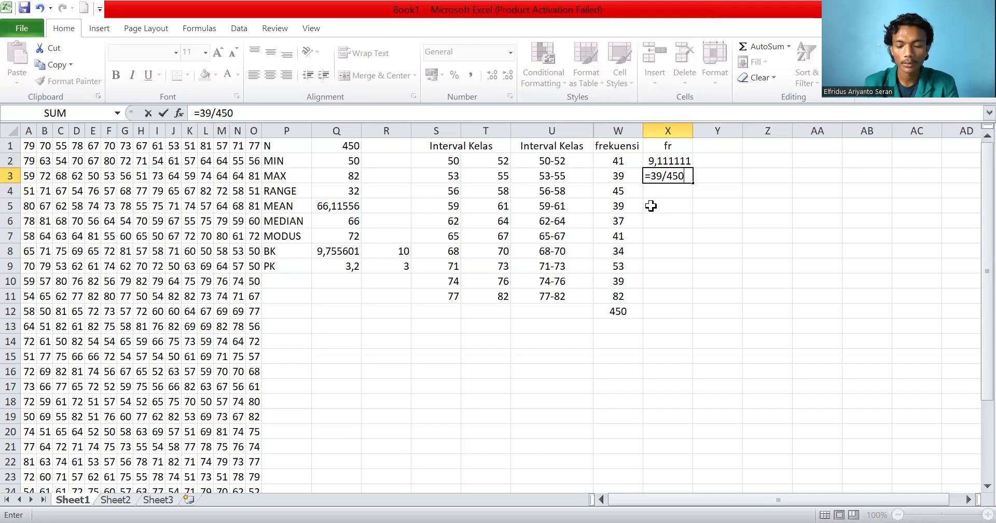
{"action": "type", "text": "*100"}
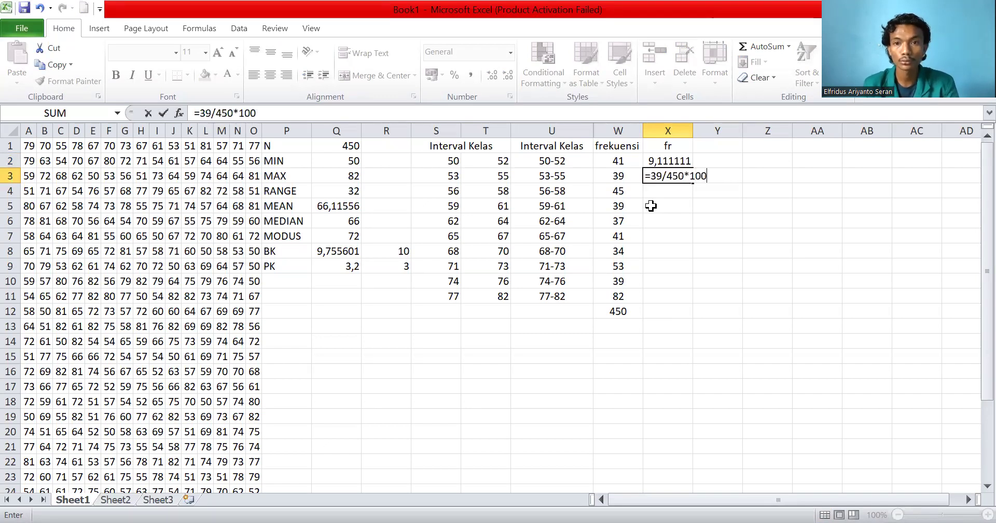
{"action": "key", "text": "Return"}
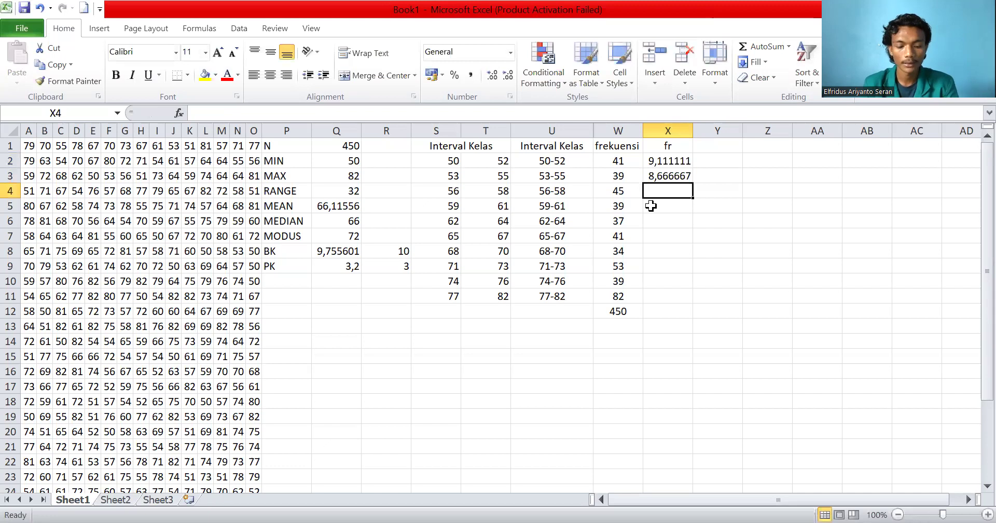
- Calculate the third class's relative frequency in X4 with =45/450*100
{"action": "type", "text": "45"}
{"action": "key", "text": "BackSpace"}
{"action": "key", "text": "BackSpace"}
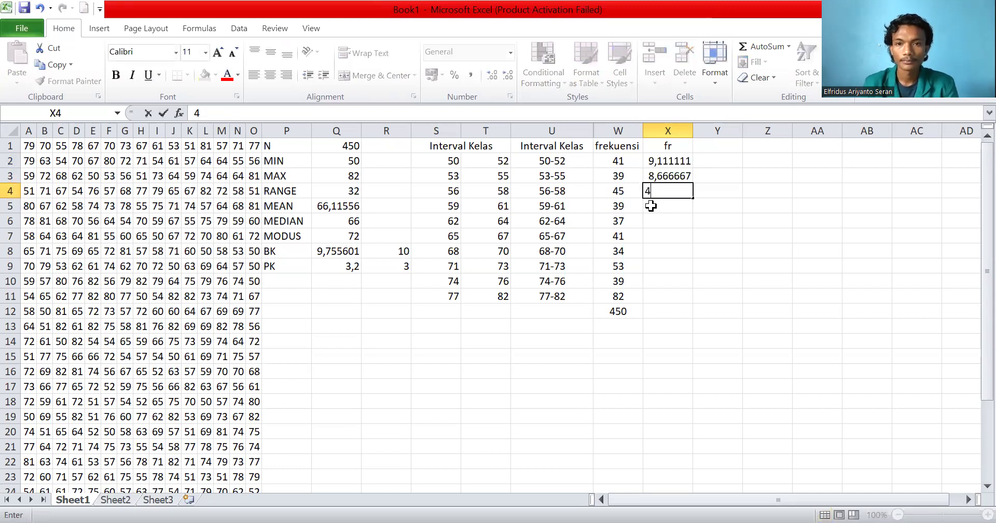
{"action": "type", "text": "=45"}
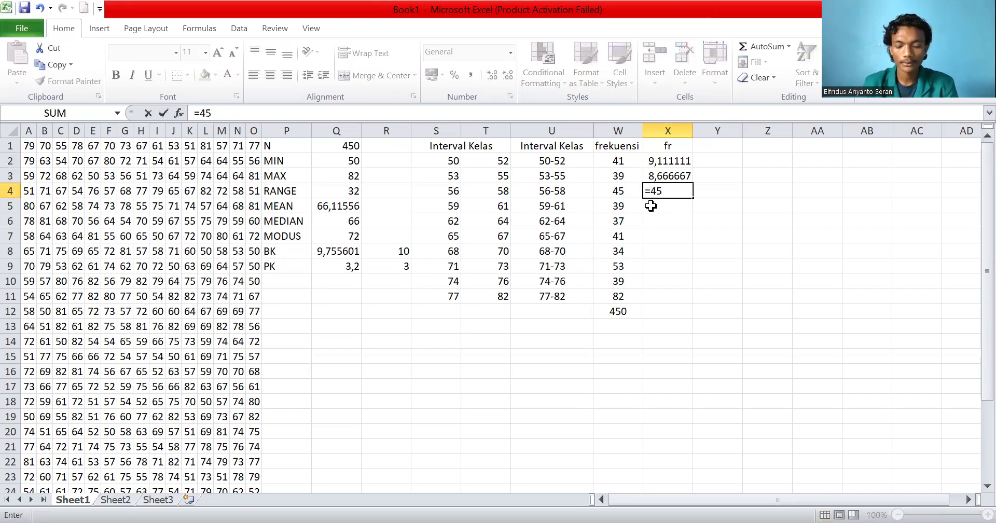
{"action": "type", "text": "/450"}
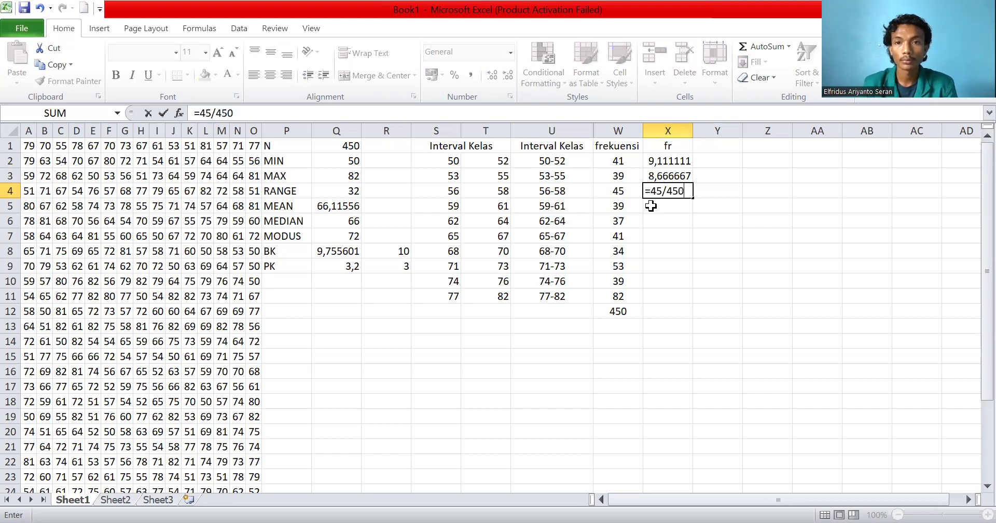
{"action": "type", "text": "*100"}
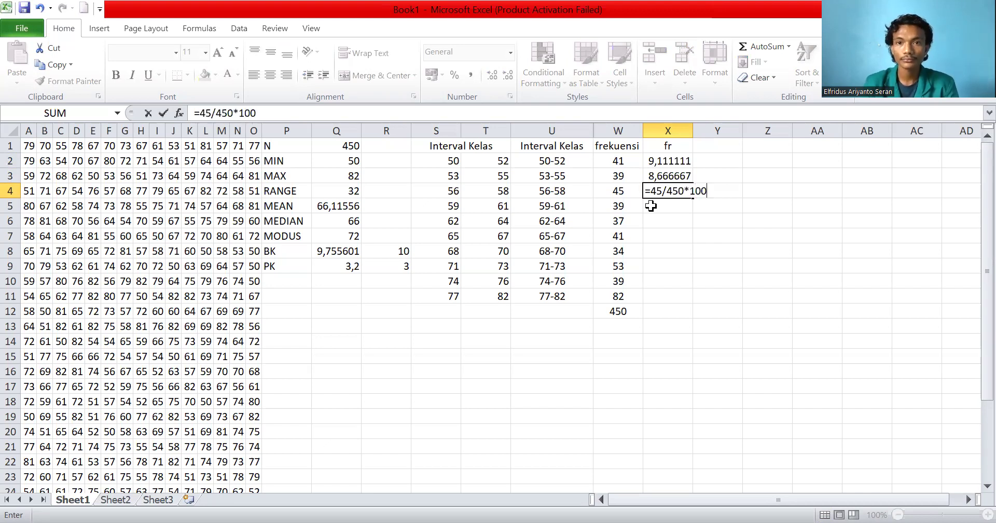
{"action": "key", "text": "Return"}
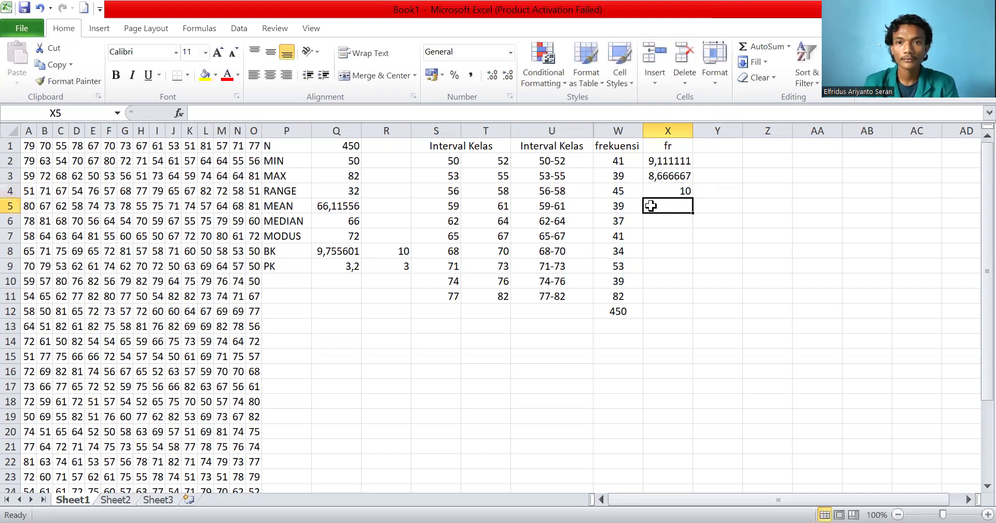
- Enter =339/450*100 in X5 as the fourth class's relative frequency
{"action": "type", "text": "="}
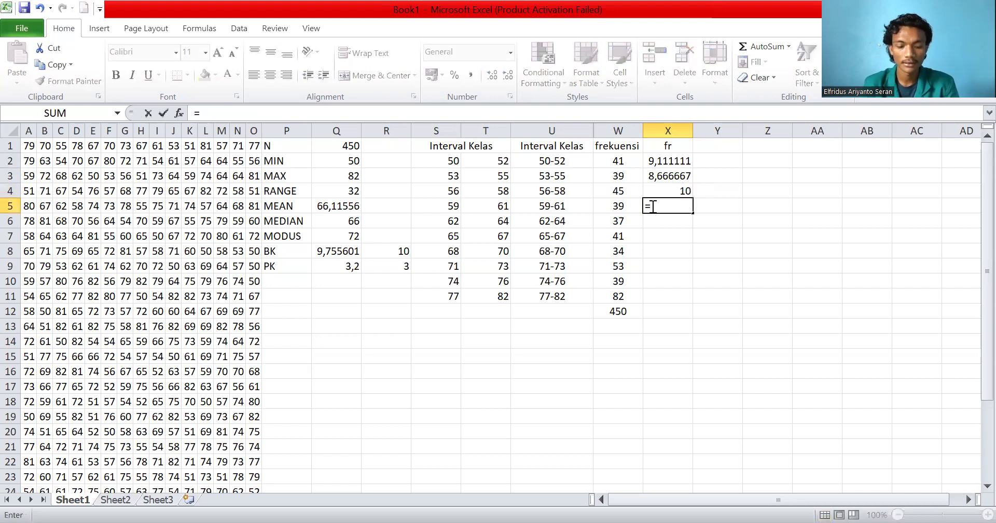
{"action": "type", "text": "3"}
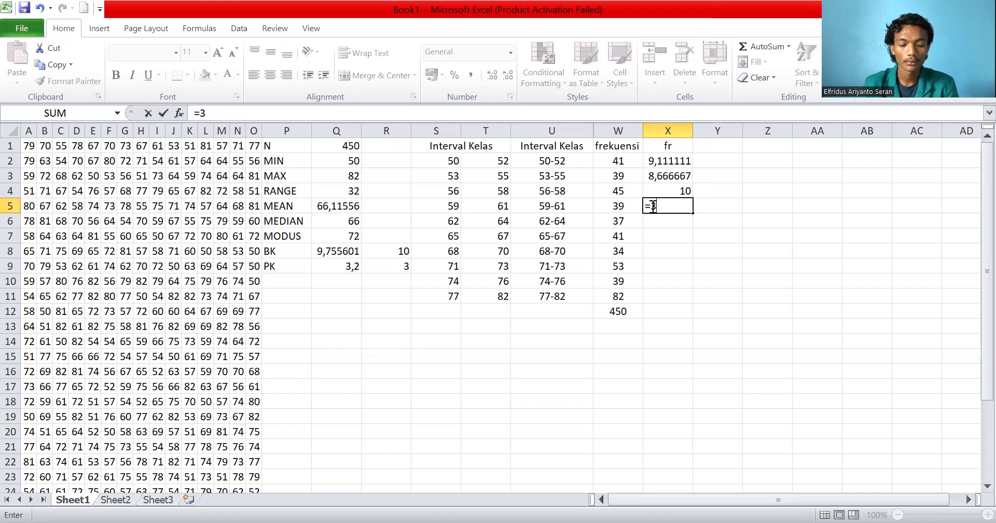
{"action": "type", "text": "3"}
{"action": "type", "text": "9"}
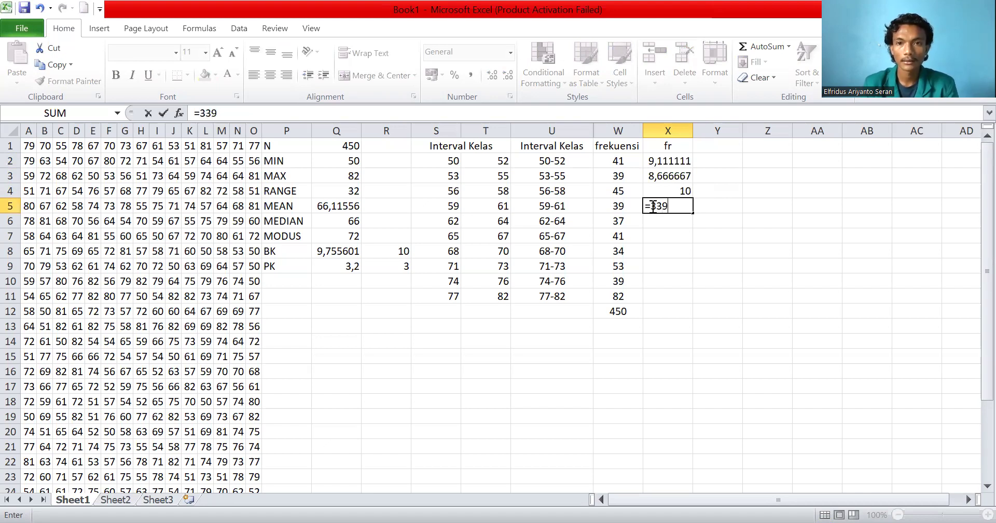
{"action": "type", "text": "/450"}
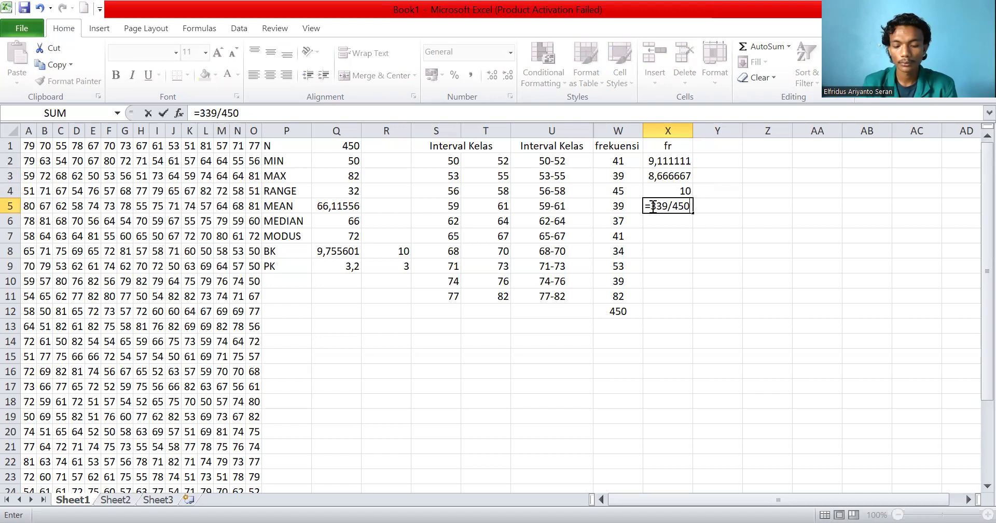
{"action": "type", "text": "*100"}
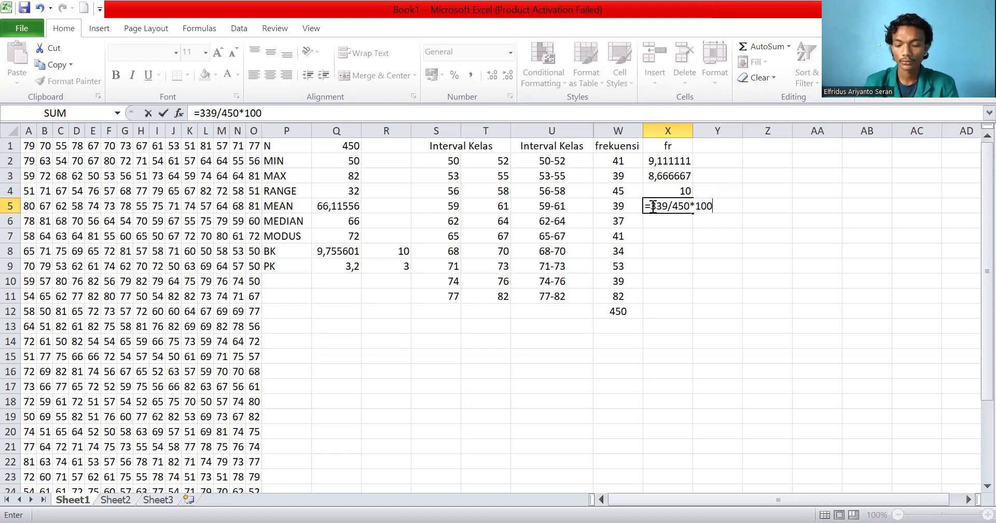
{"action": "key", "text": "Return"}
- Calculate the relative frequency of class 62-64 in X6 with =37/450*100
{"action": "type", "text": "="}
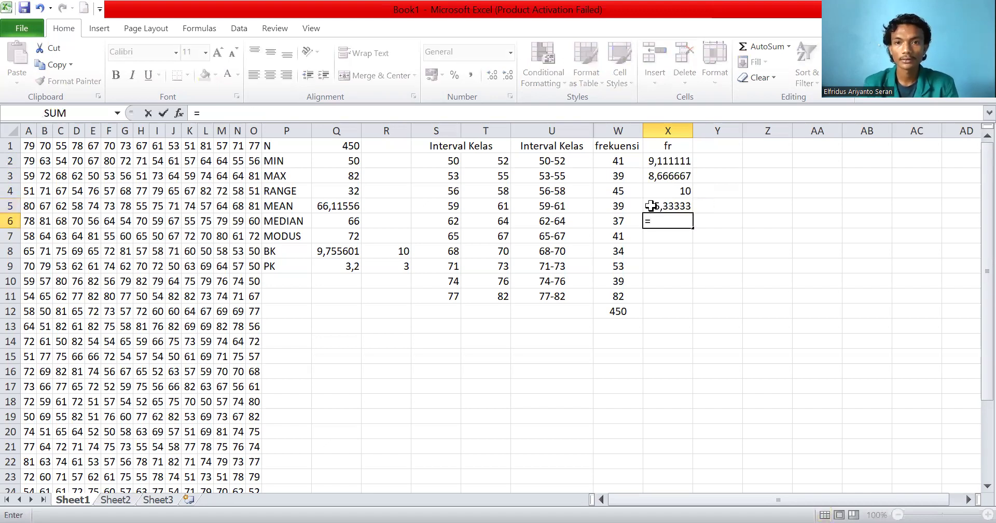
{"action": "type", "text": "37/450"}
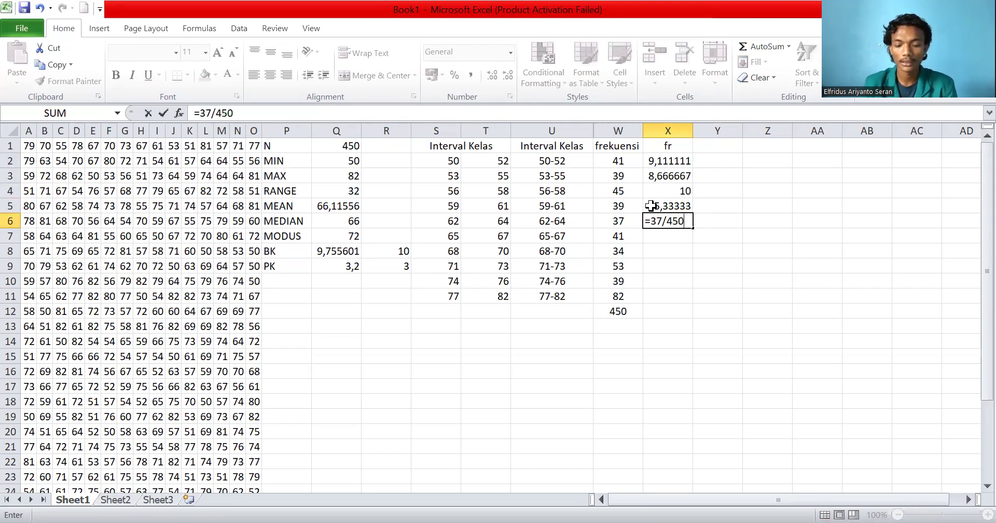
{"action": "type", "text": "100"}
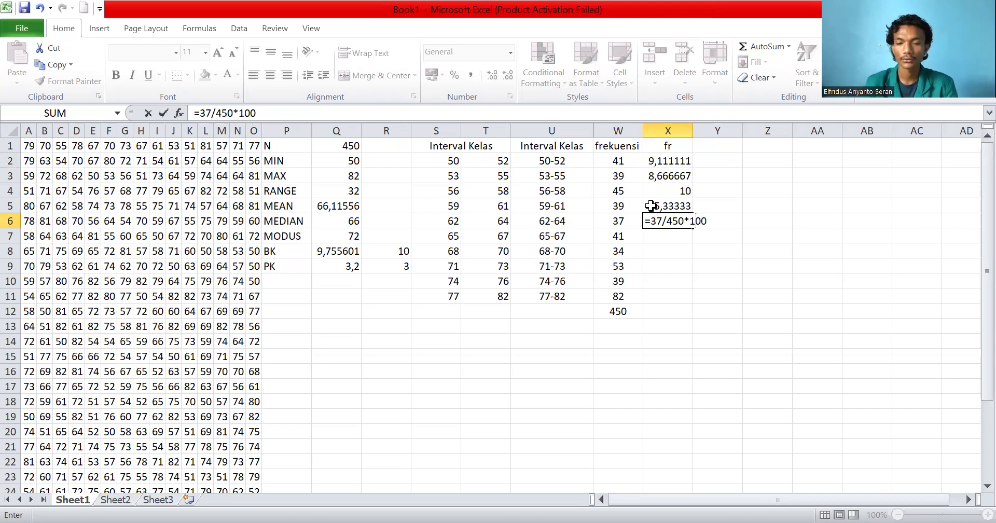
{"action": "key", "text": "Return"}
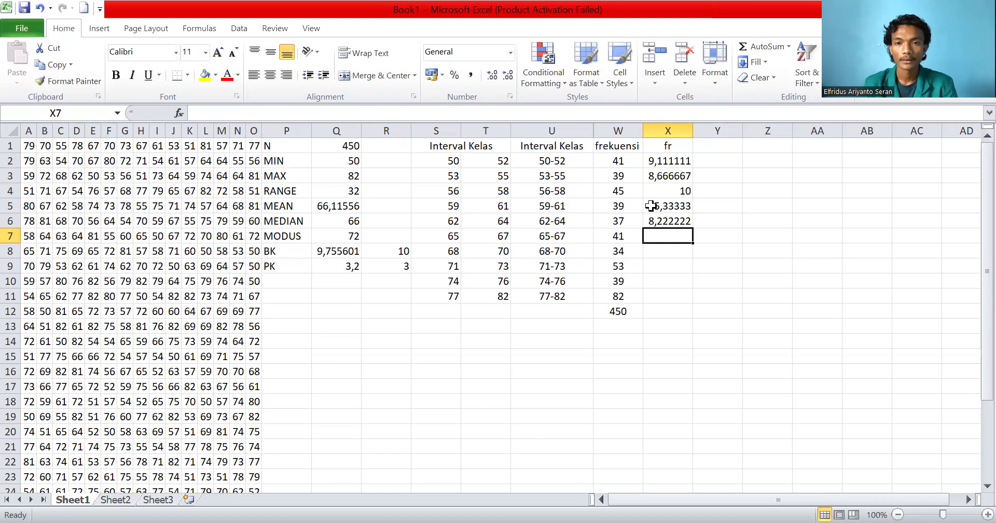
- Calculate the relative frequency of class 65-67 in X7 with =41/450*100
{"action": "type", "text": "="}
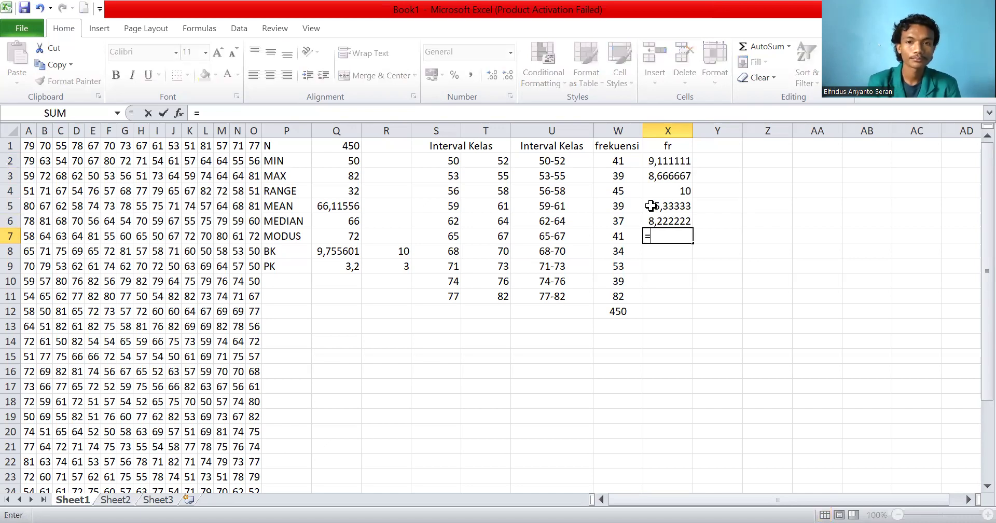
{"action": "type", "text": "41/"}
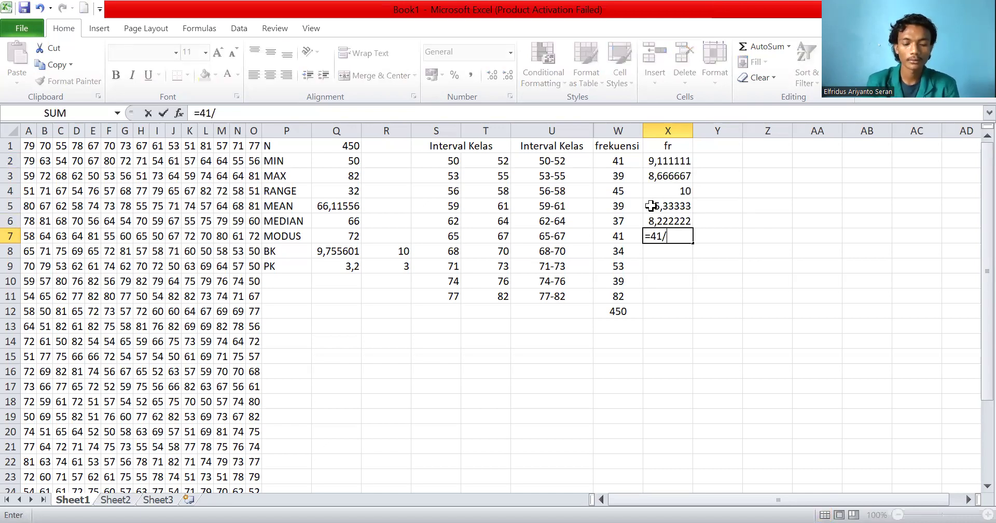
{"action": "type", "text": "450*100"}
{"action": "key", "text": "Return"}
- Calculate the relative frequencies of classes 68-70 and 71-73 with =34/450*100 in X8 and =53/450*100 in X9
{"action": "type", "text": "=34/450"}
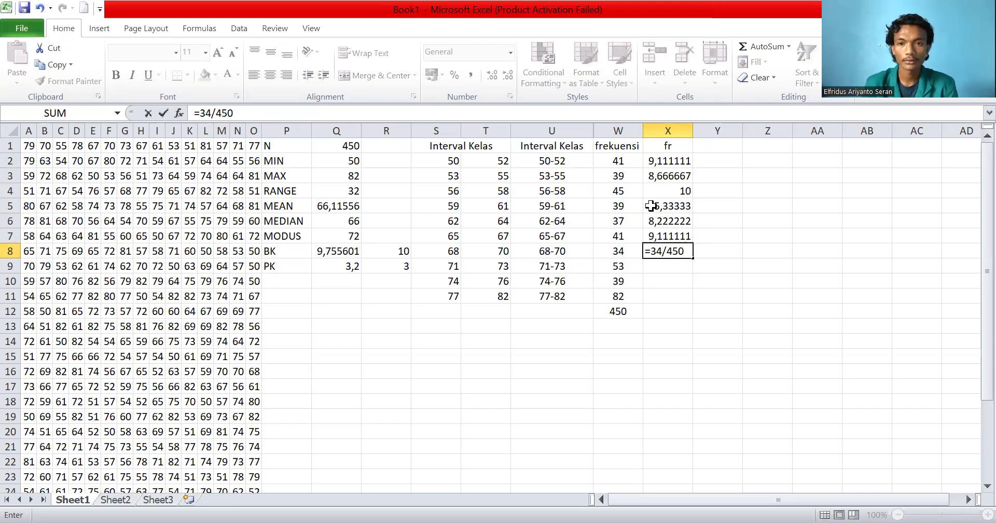
{"action": "type", "text": "*100"}
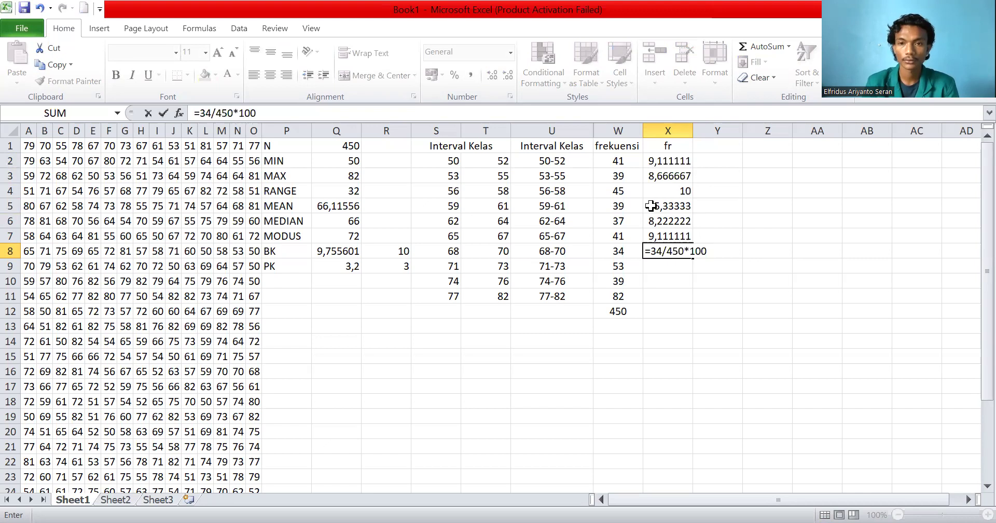
{"action": "key", "text": "Return"}
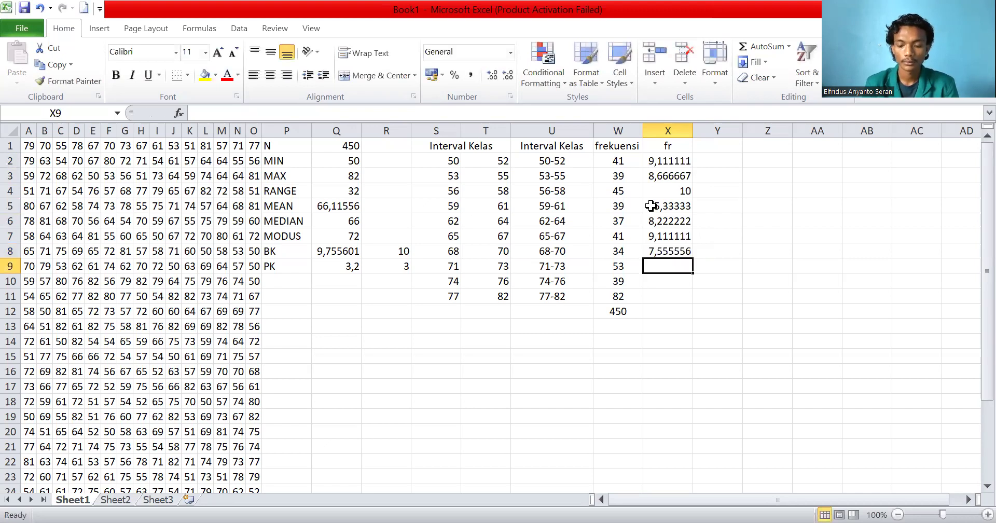
{"action": "type", "text": "=53/450*100"}
{"action": "key", "text": "Return"}
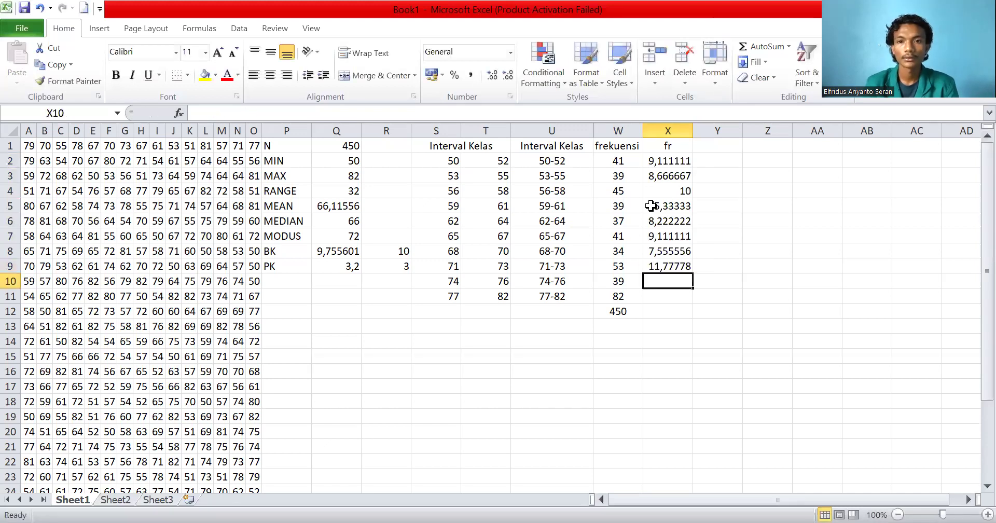
- Calculate the relative frequency of class 74-76 in X10 with =39/450*100
{"action": "type", "text": "=39"}
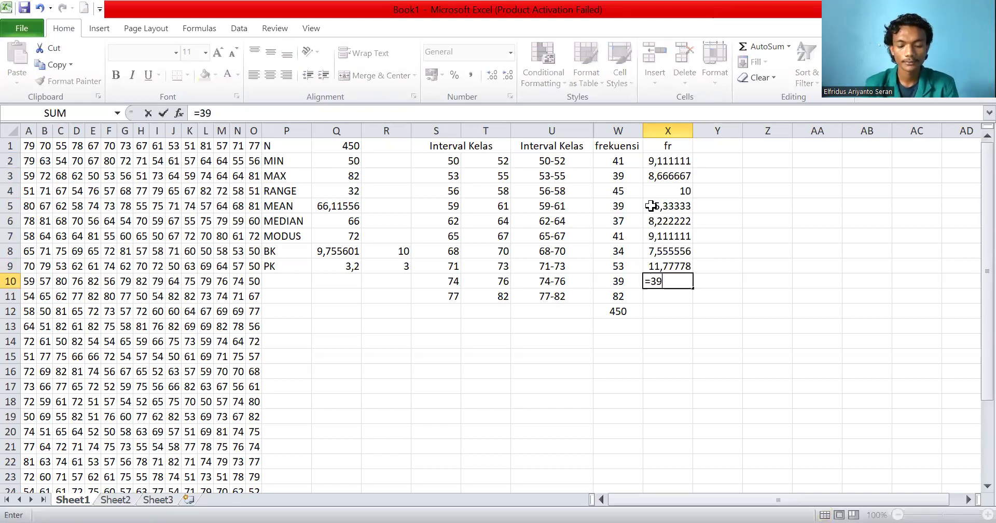
{"action": "type", "text": "/45"}
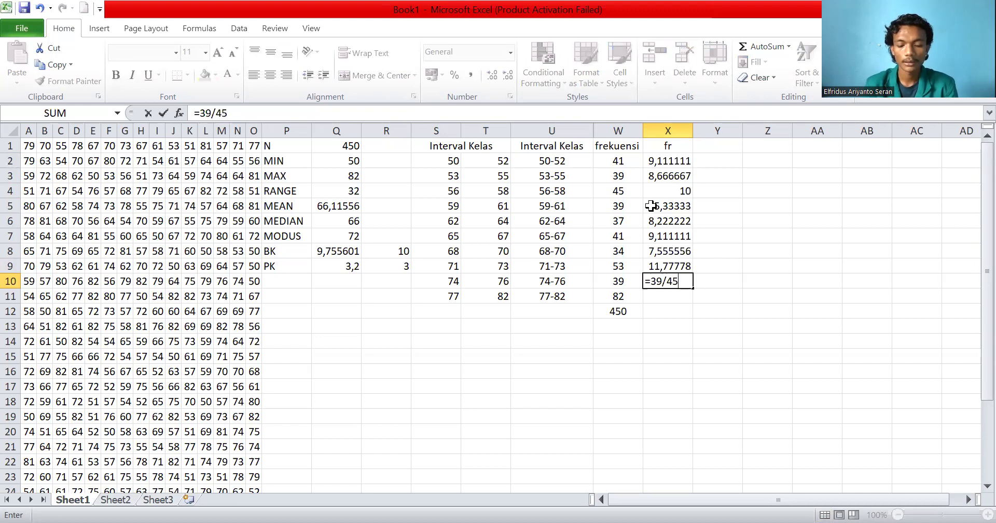
{"action": "type", "text": "0*"}
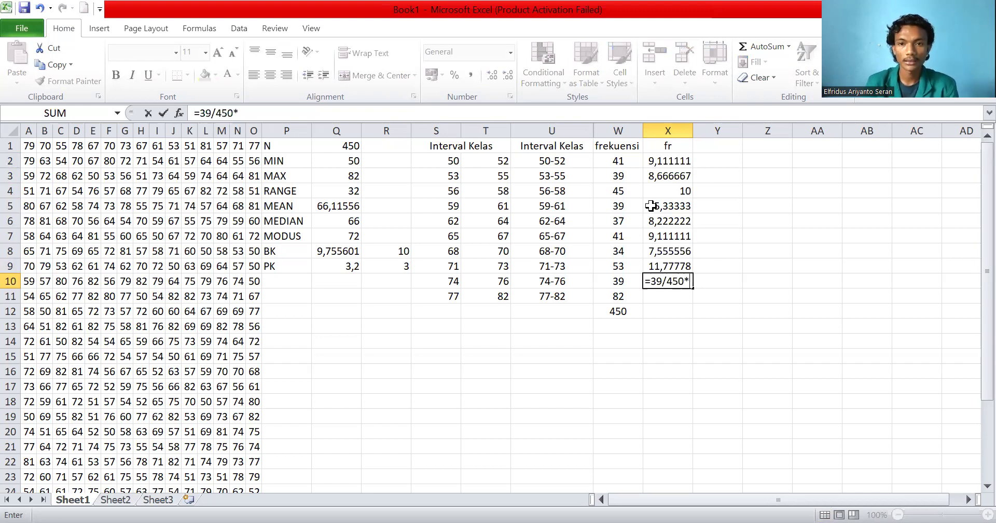
{"action": "type", "text": "100"}
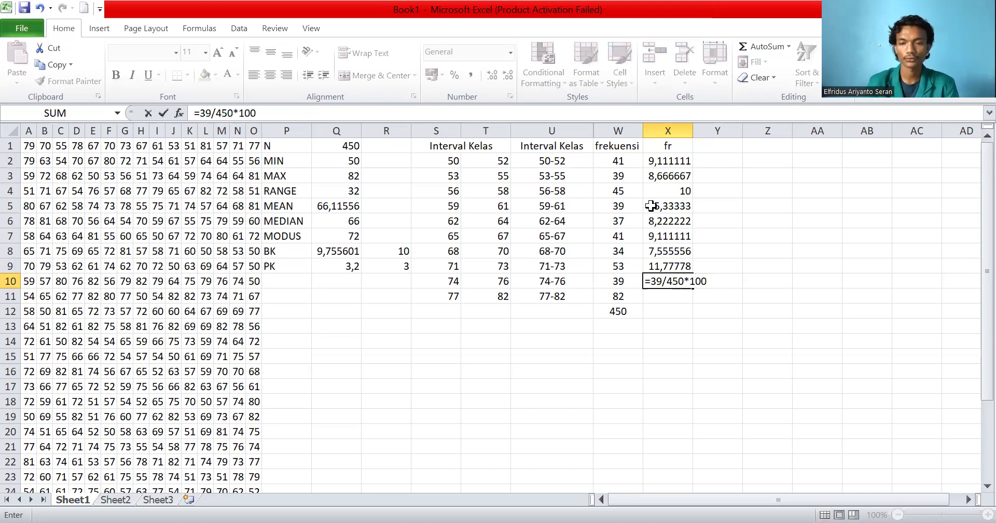
{"action": "key", "text": "Return"}
- Calculate the last class's relative frequency in X11 with =82/450*100
{"action": "type", "text": "="}
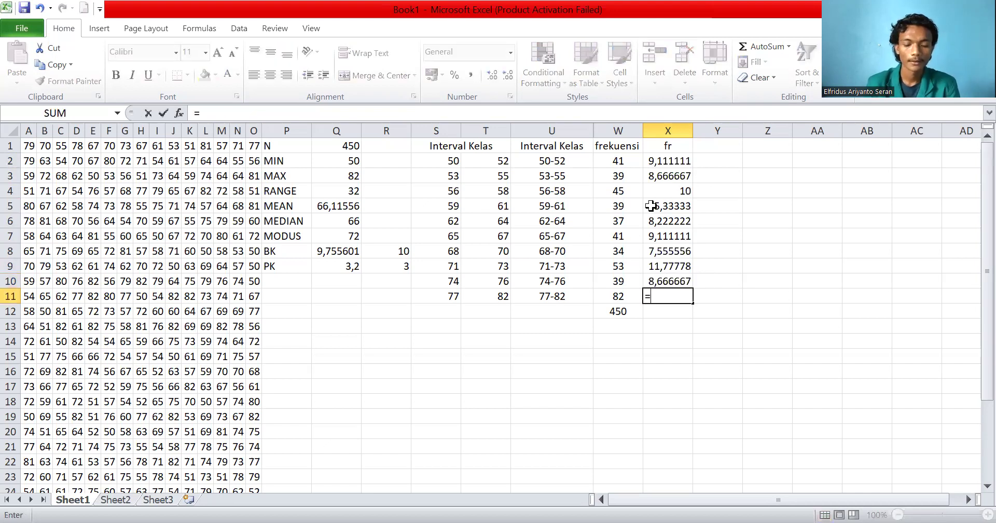
{"action": "type", "text": "82/45"}
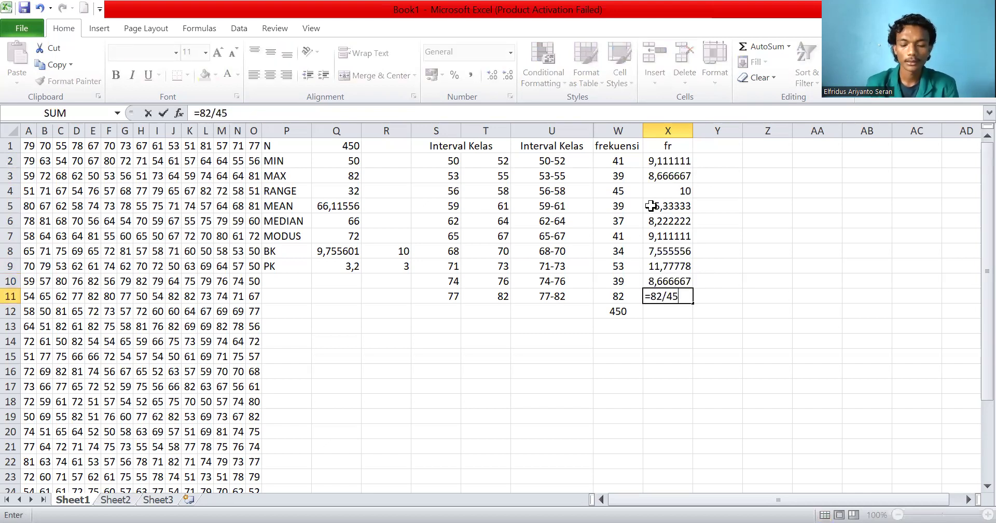
{"action": "type", "text": "0*"}
{"action": "type", "text": "100"}
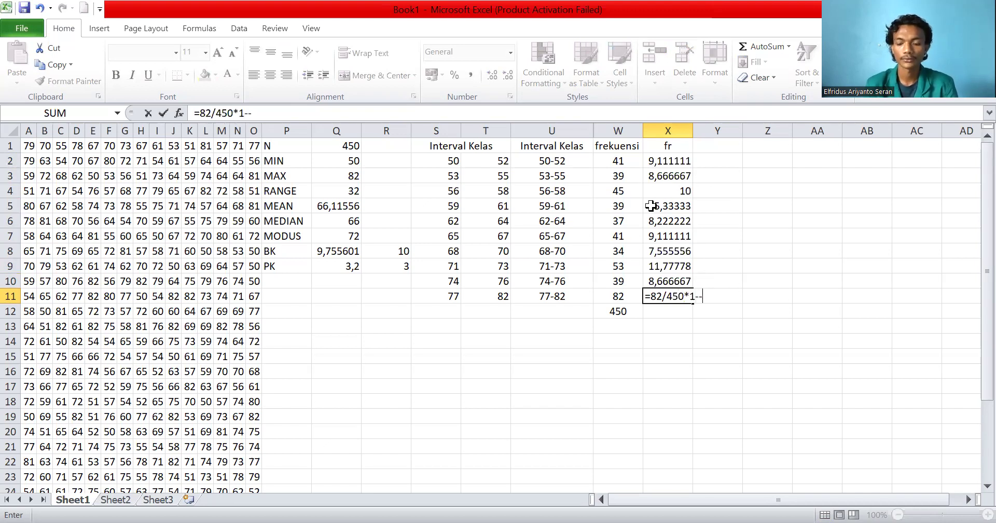
{"action": "key", "text": "Return"}
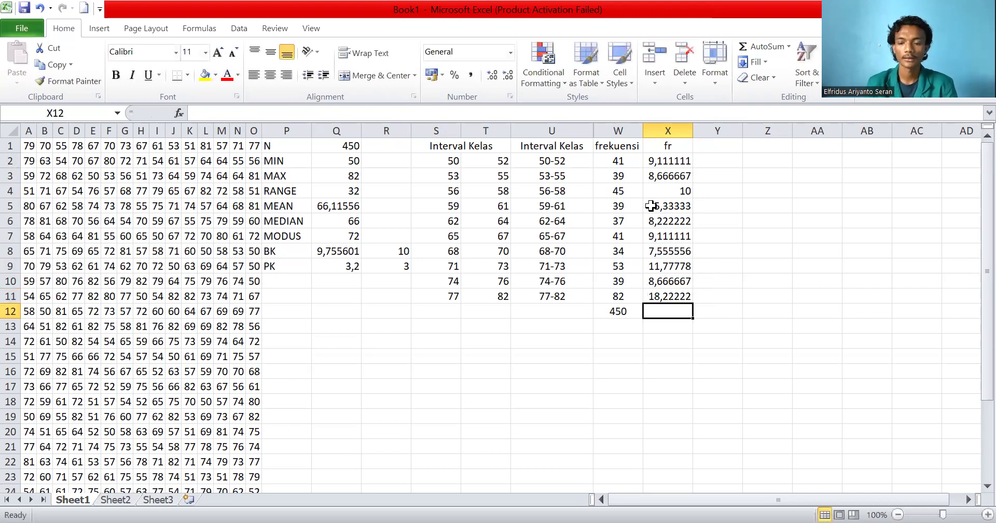
- Calculate the total relative frequency in X12 with =450/450*100
{"action": "type", "text": "="}
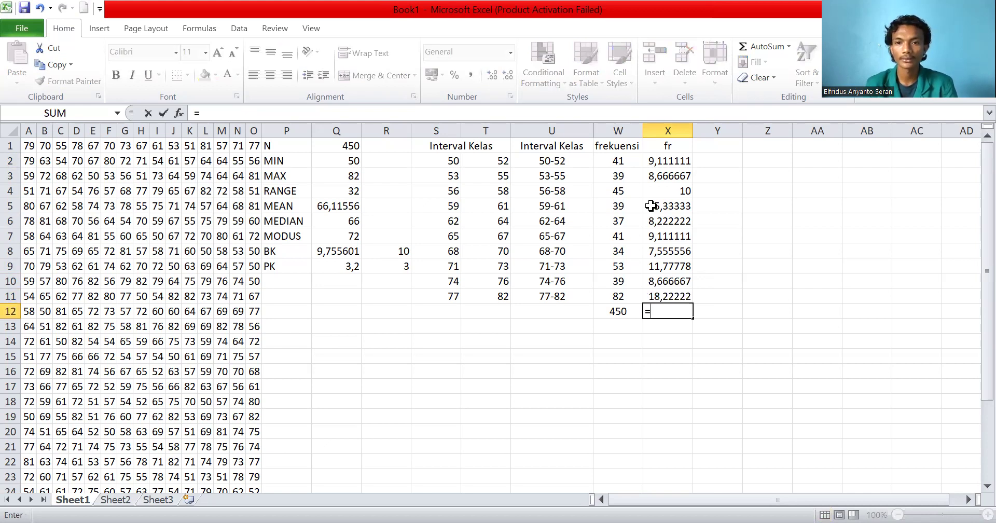
{"action": "type", "text": "4"}
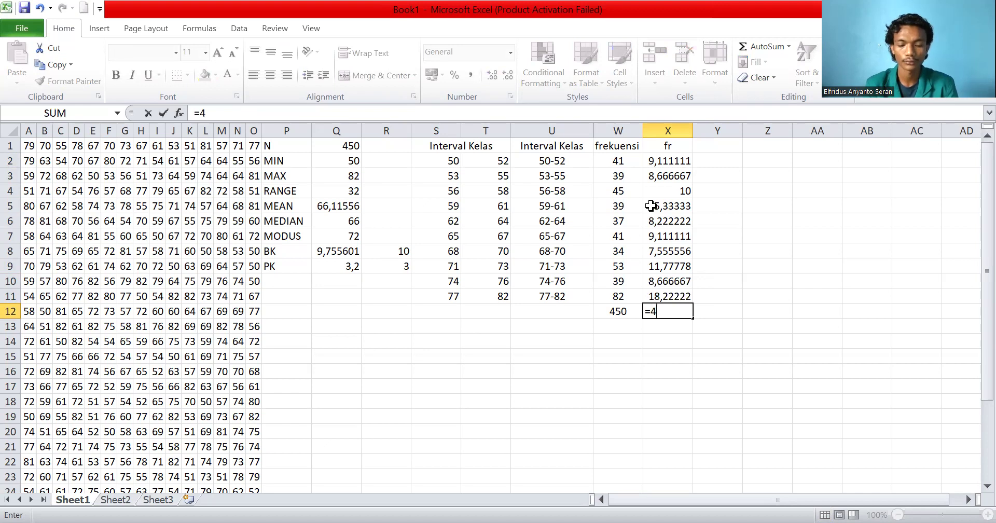
{"action": "type", "text": "5-0"}
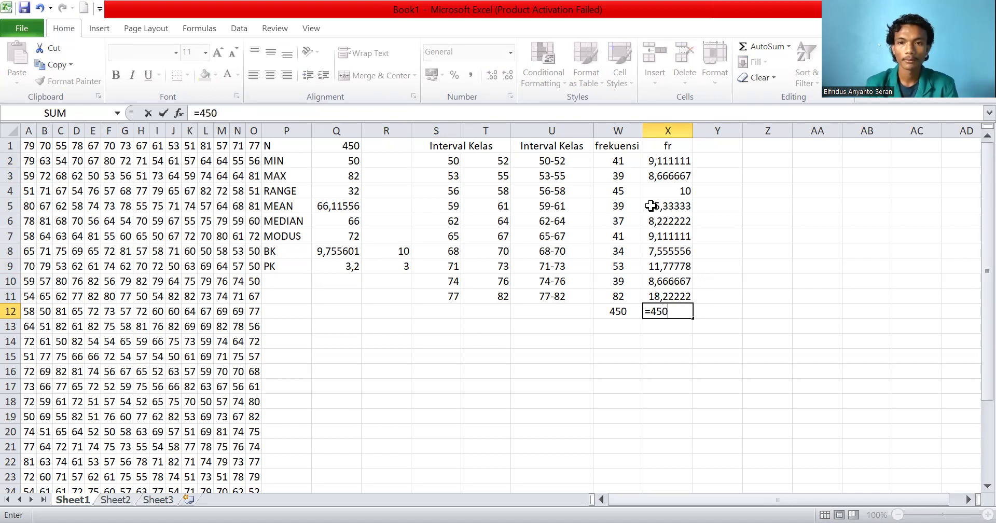
{"action": "type", "text": "/"}
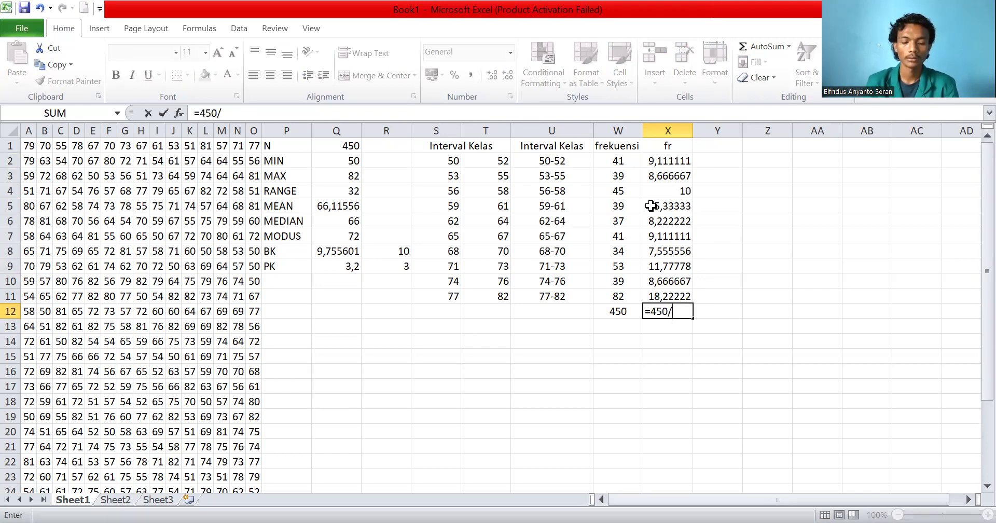
{"action": "type", "text": "450*100"}
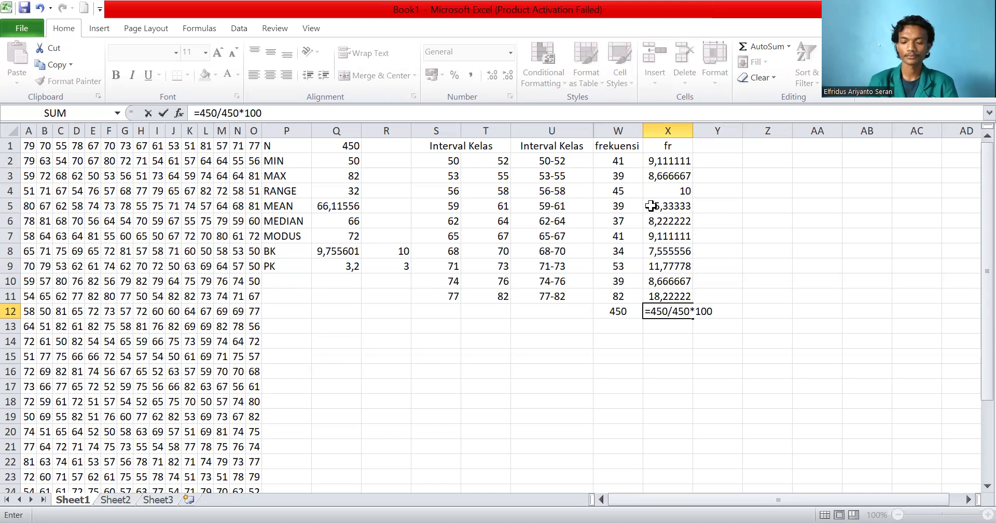
{"action": "key", "text": "Return"}
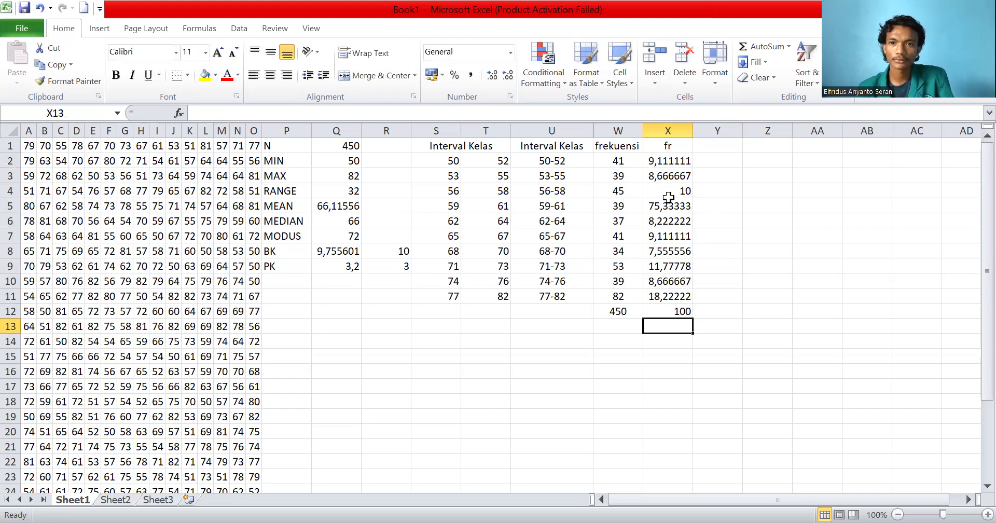
- Add the column heading fk in Y1 beside the fr column and center it
{"action": "left_click", "coordinate": [709, 149]}
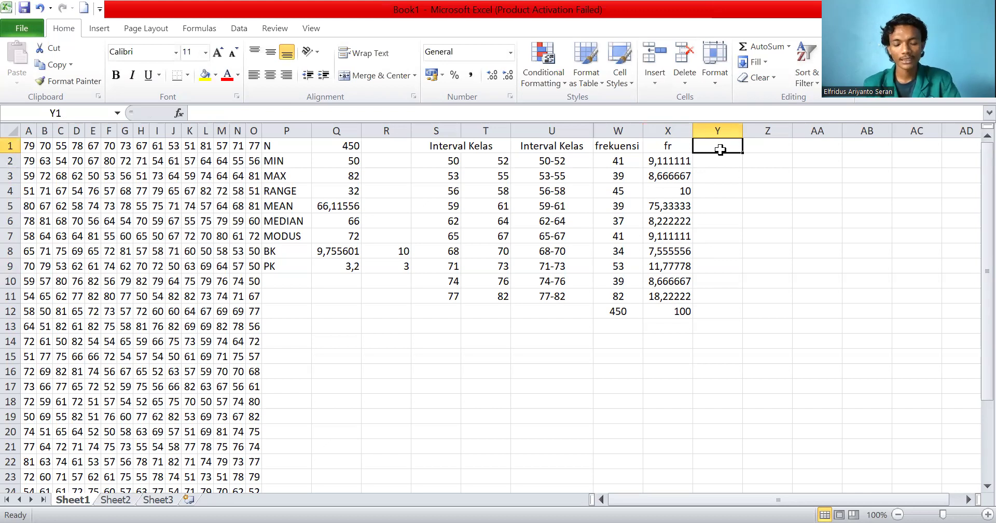
{"action": "type", "text": "fk"}
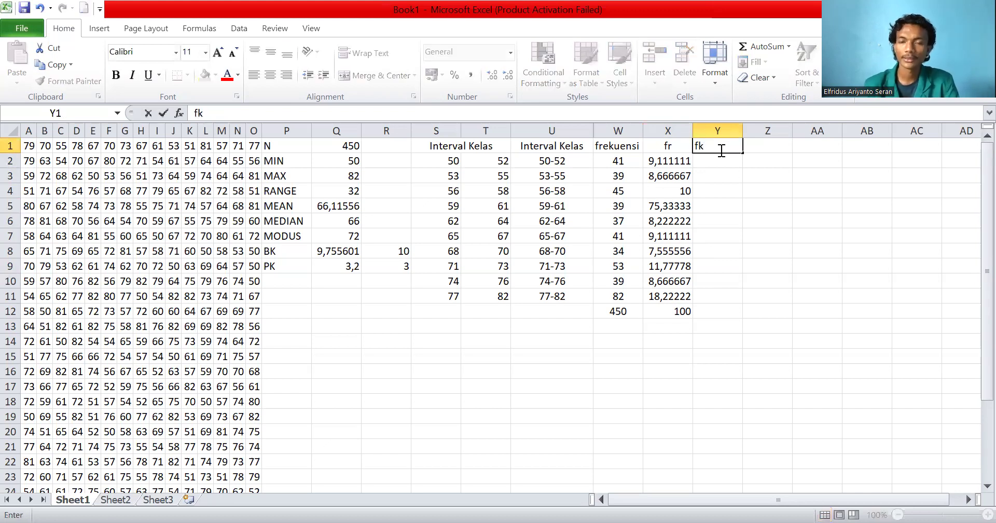
{"action": "left_click", "coordinate": [710, 160]}
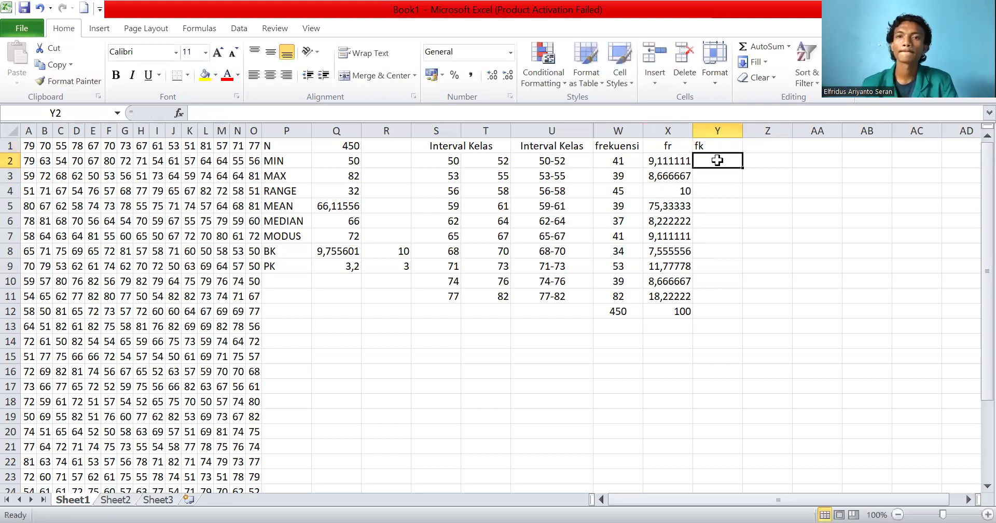
{"action": "left_click", "coordinate": [712, 145]}
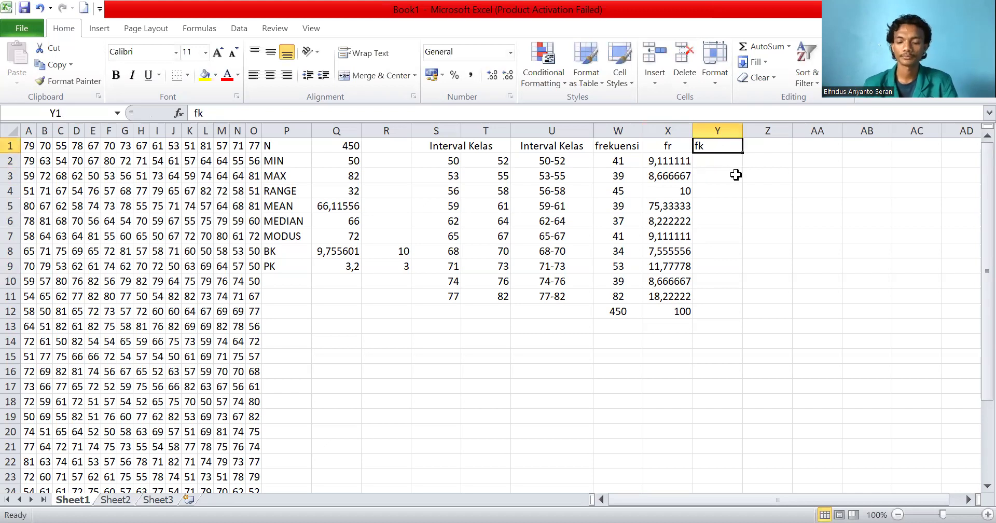
{"action": "left_click", "coordinate": [271, 75]}
- Enter the first class's cumulative frequency 41 in Y2 and calculate class 53-55's with =41+39 in Y3
{"action": "left_click", "coordinate": [716, 163]}
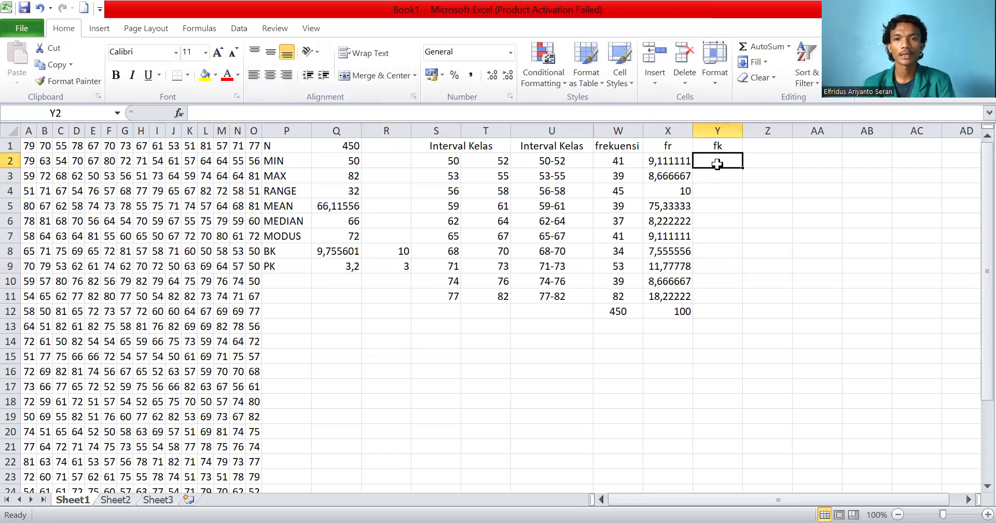
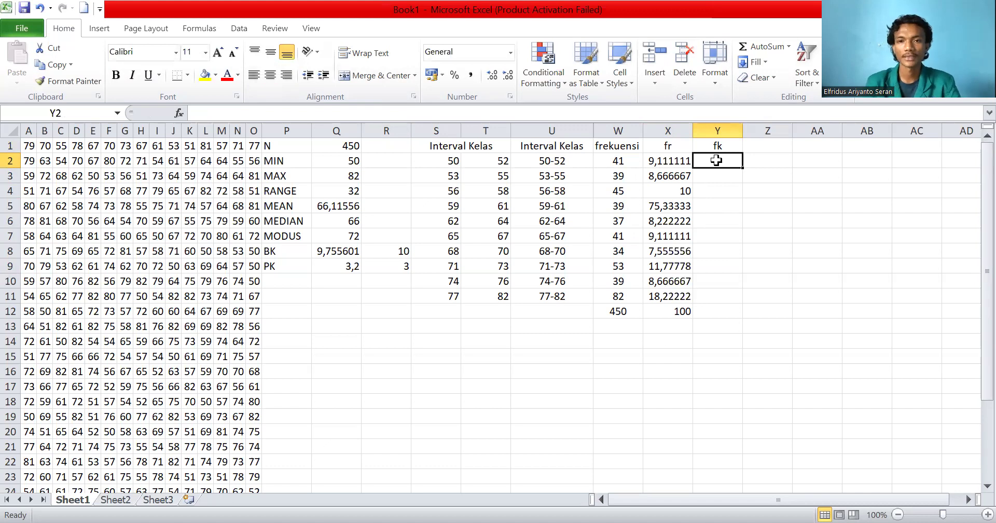
{"action": "type", "text": "41"}
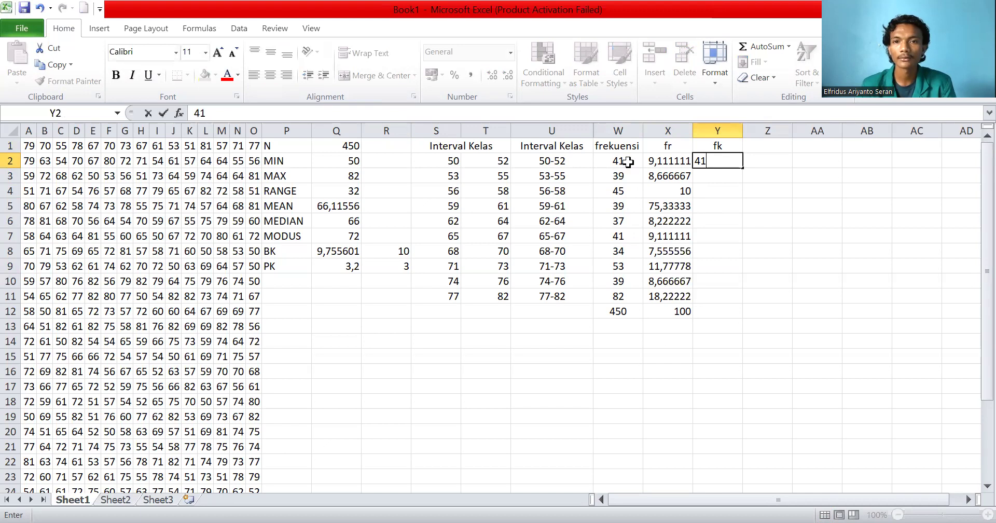
{"action": "left_click", "coordinate": [723, 176]}
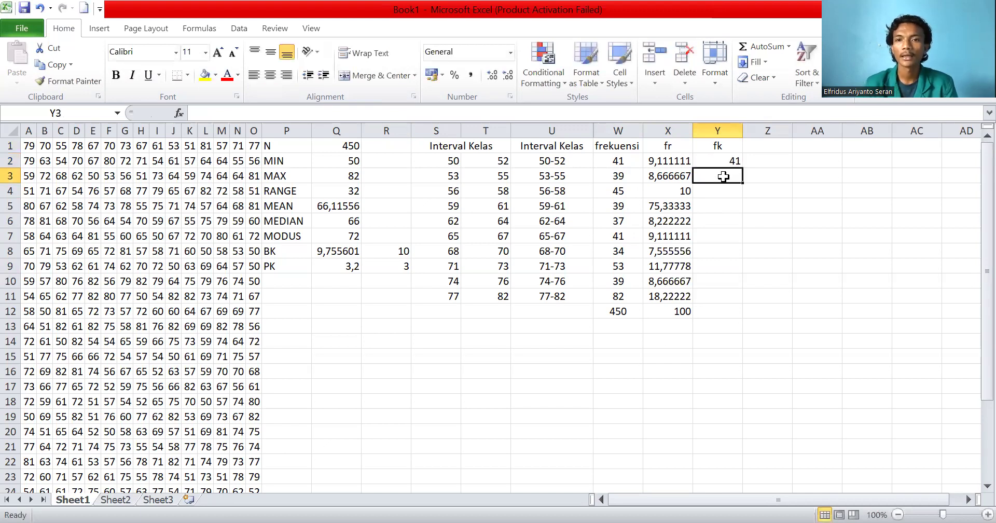
{"action": "type", "text": "4="}
{"action": "key", "text": "BackSpace"}
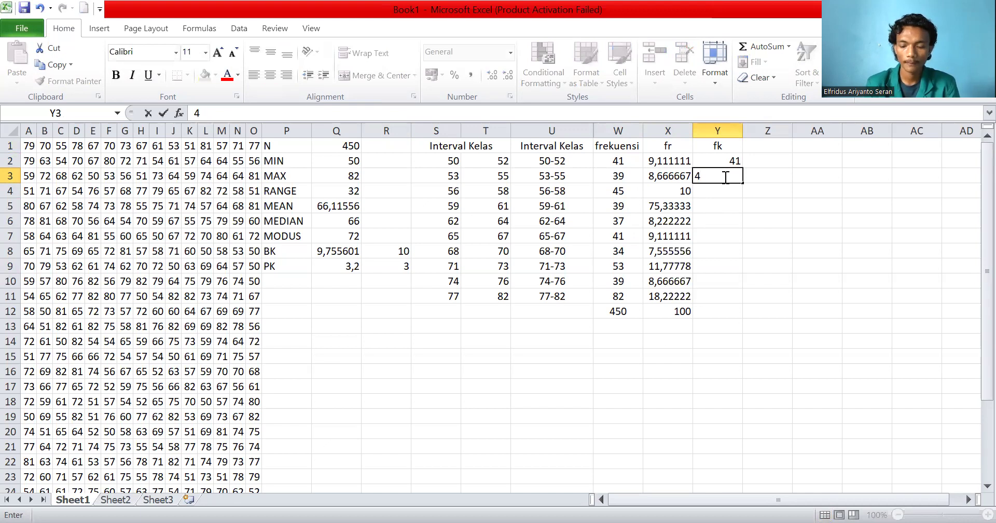
{"action": "key", "text": "BackSpace"}
{"action": "type", "text": "=41"}
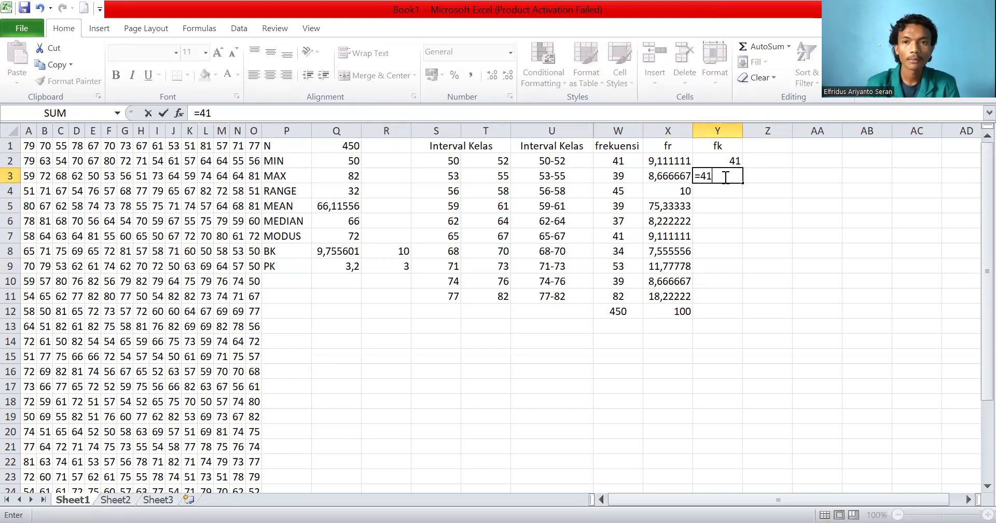
{"action": "type", "text": "+"}
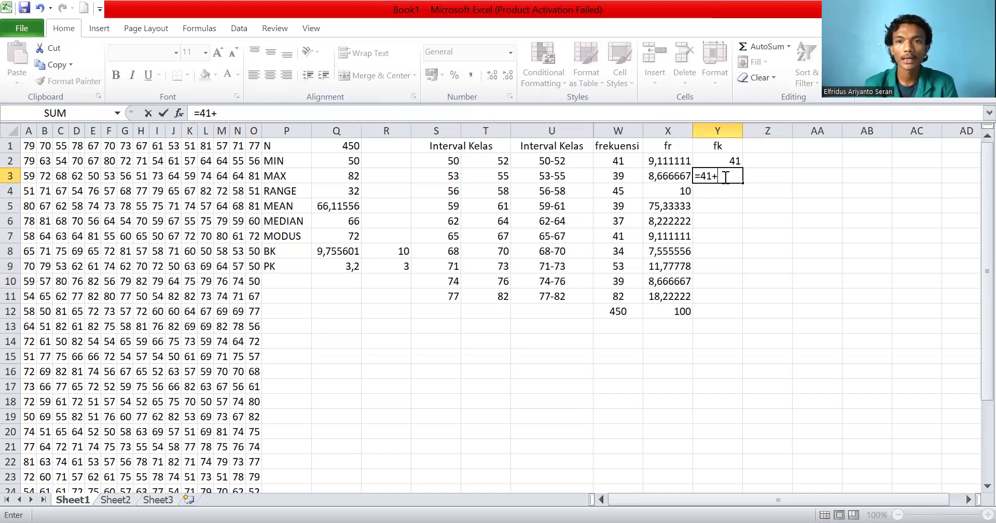
{"action": "type", "text": "39"}
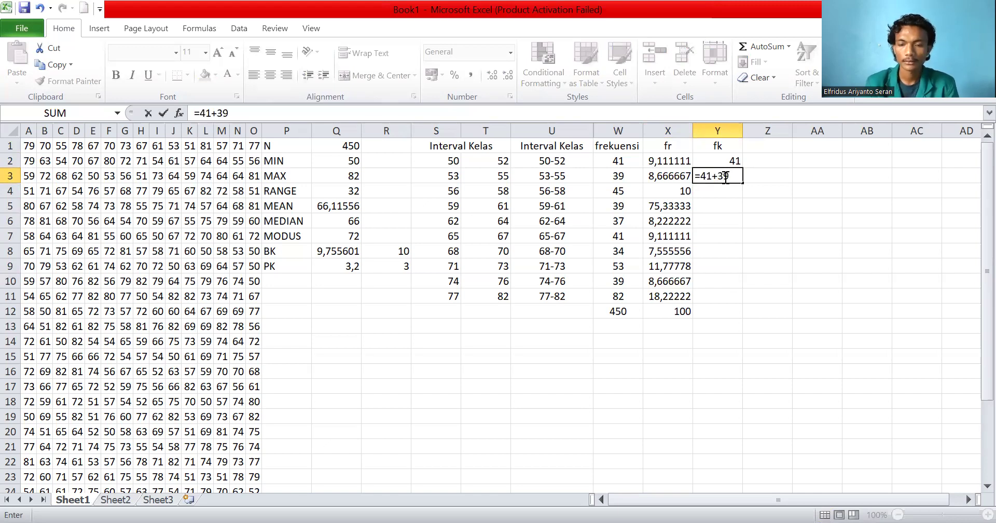
{"action": "key", "text": "Return"}
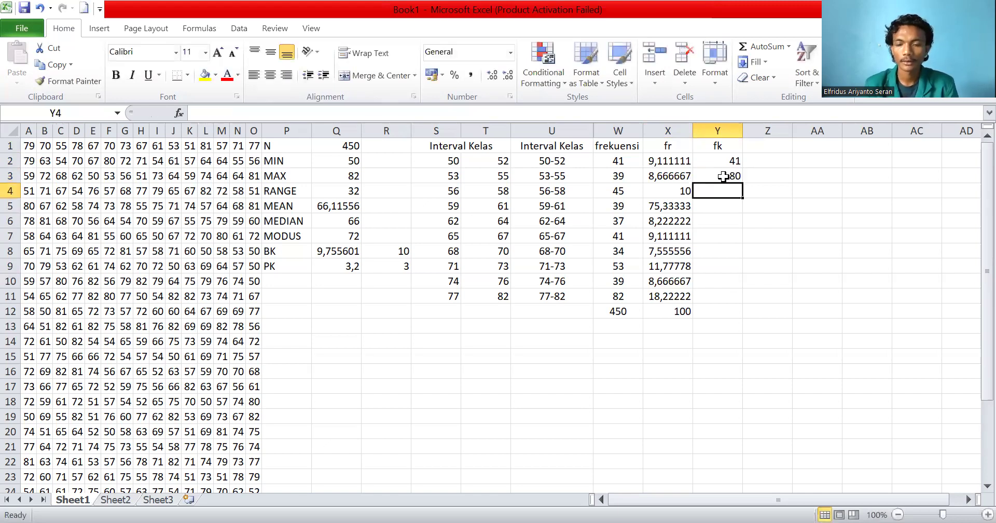
- Calculate the cumulative frequencies of classes 56-58 and 59-61 with =80+45 in Y4 and =125+39 in Y5
{"action": "type", "text": "=80"}
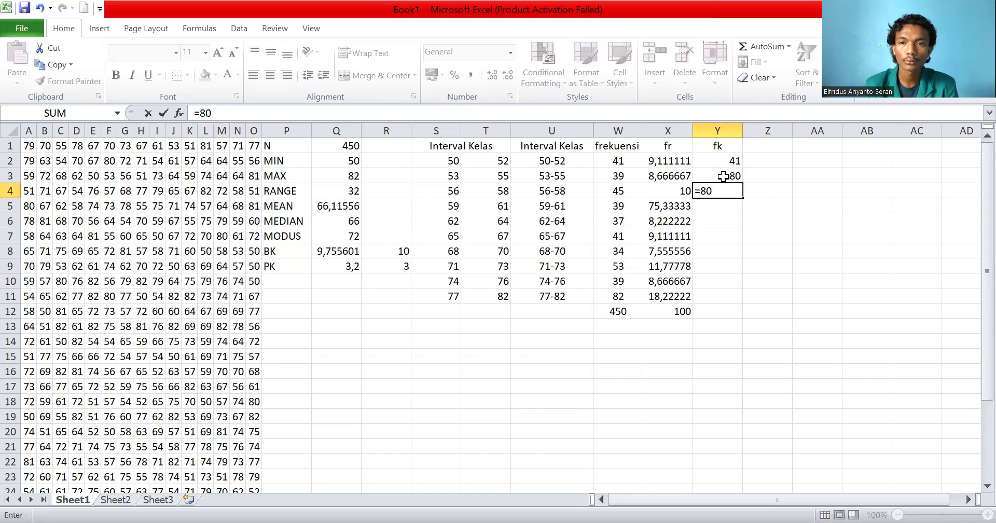
{"action": "type", "text": "+45"}
{"action": "key", "text": "Return"}
{"action": "type", "text": "=12"}
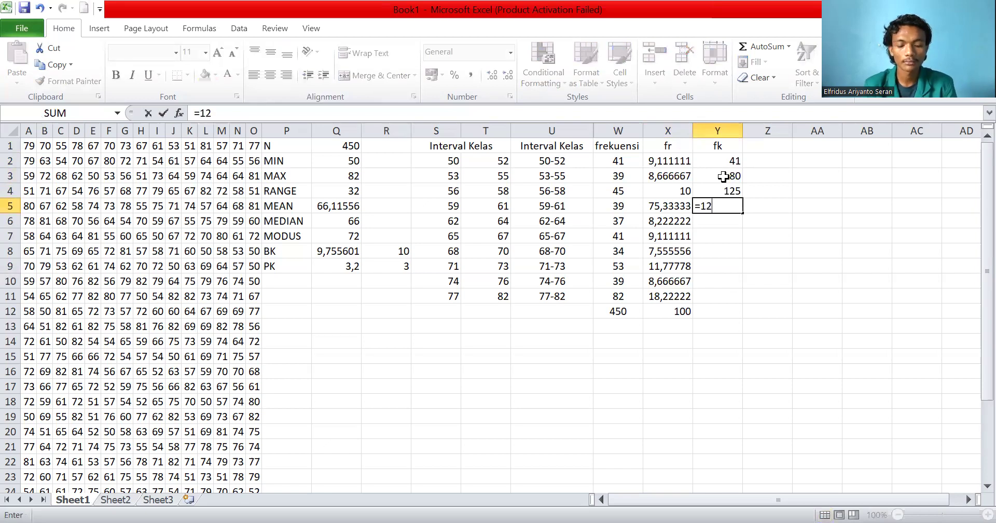
{"action": "type", "text": "5+39"}
{"action": "key", "text": "Return"}
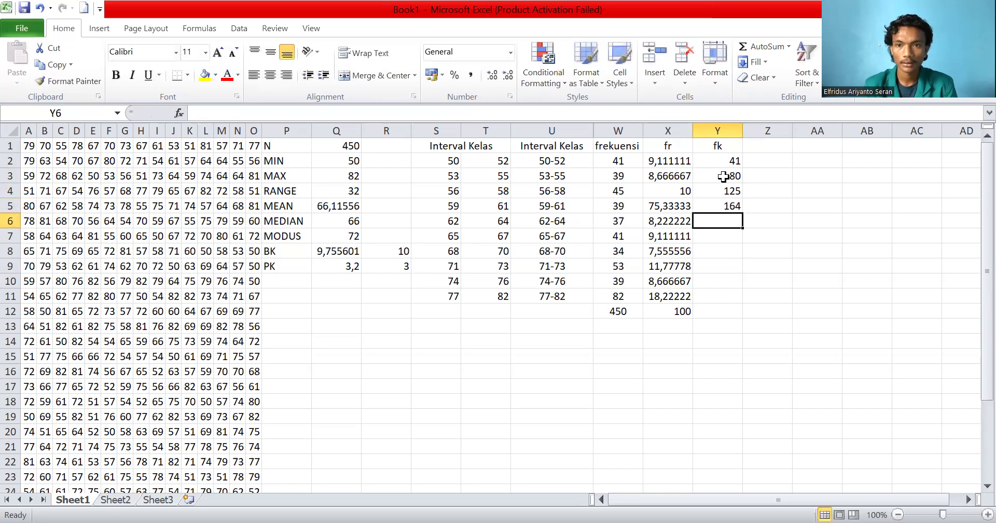
- Calculate the cumulative frequency of class 62-64 in Y6 with =164+37
{"action": "type", "text": "=164"}
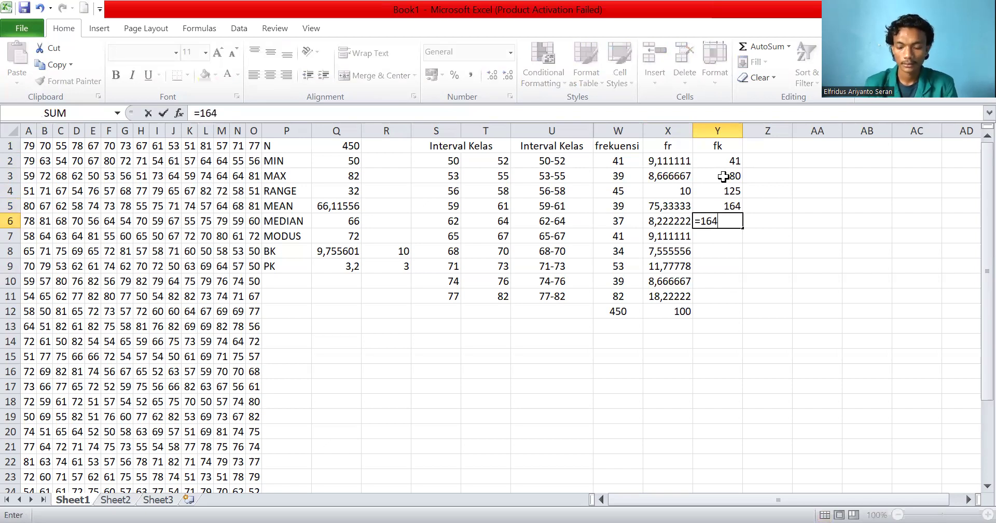
{"action": "type", "text": "+37"}
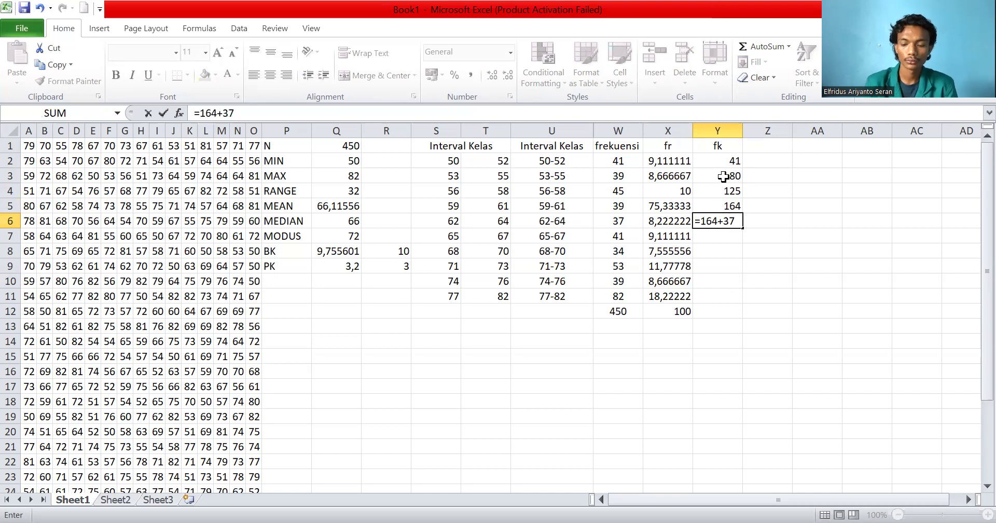
{"action": "key", "text": "Return"}
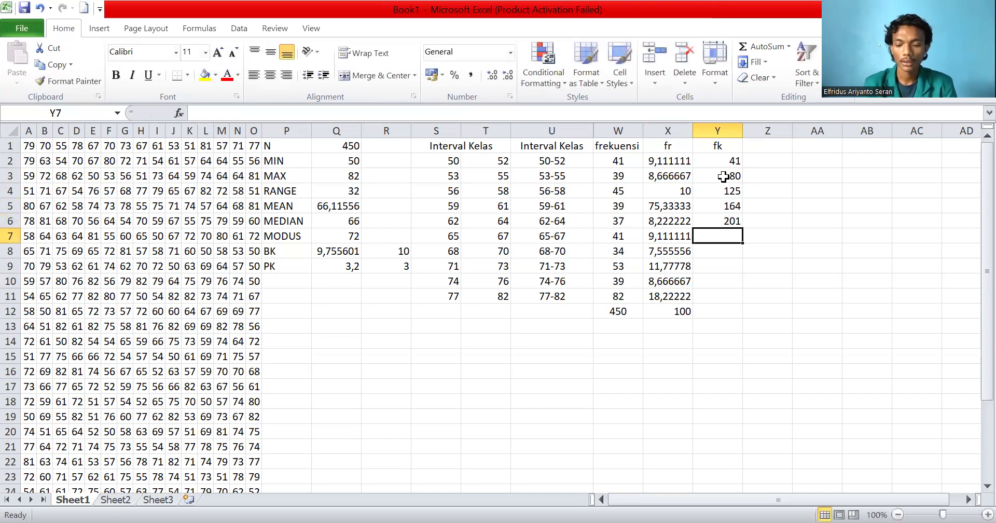
- Continue the cumulative frequencies in the fk column with =201+41 in Y7 and =242+34 in Y8
{"action": "type", "text": "=201+"}
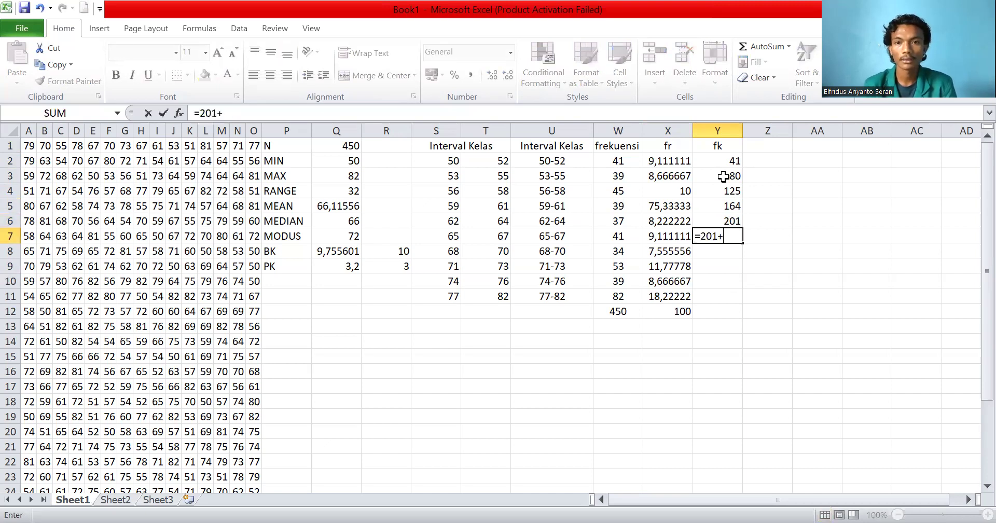
{"action": "type", "text": "41"}
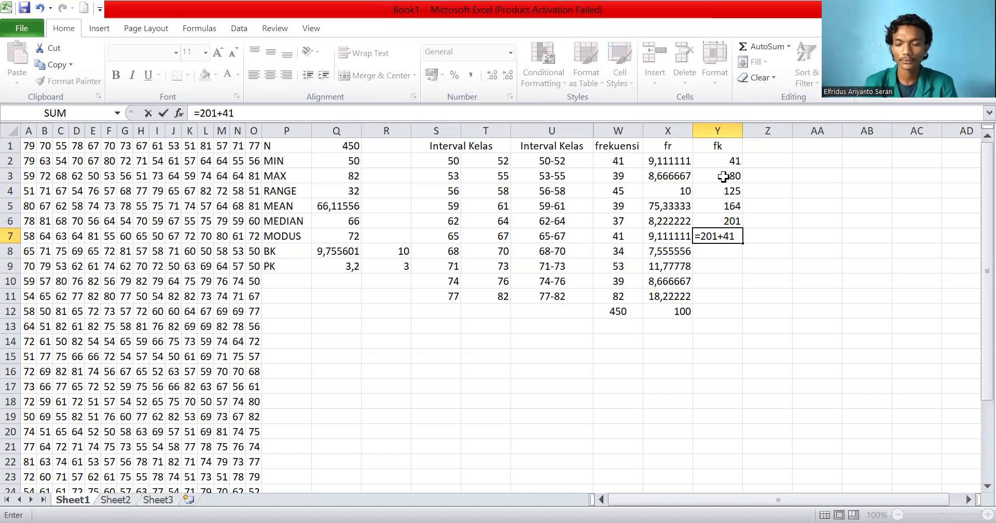
{"action": "key", "text": "Return"}
{"action": "type", "text": "="}
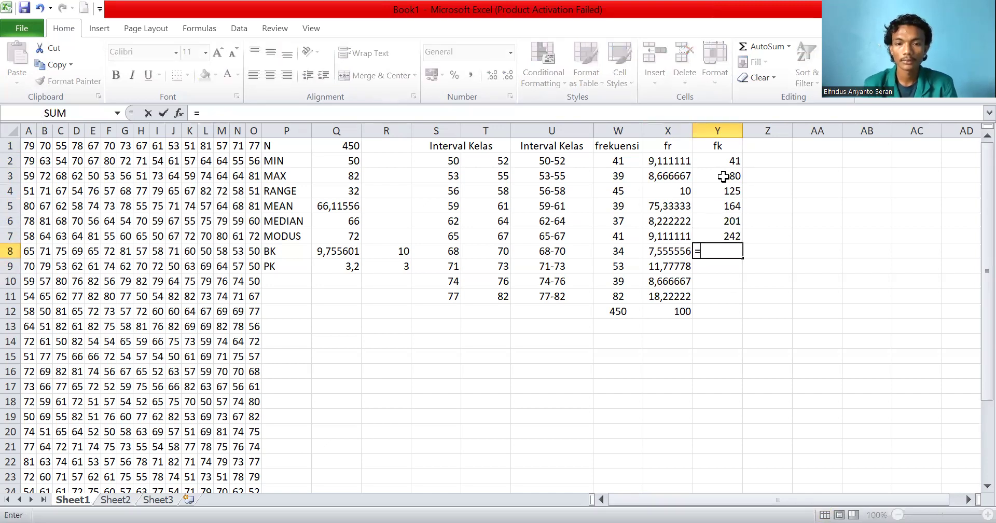
{"action": "type", "text": "242"}
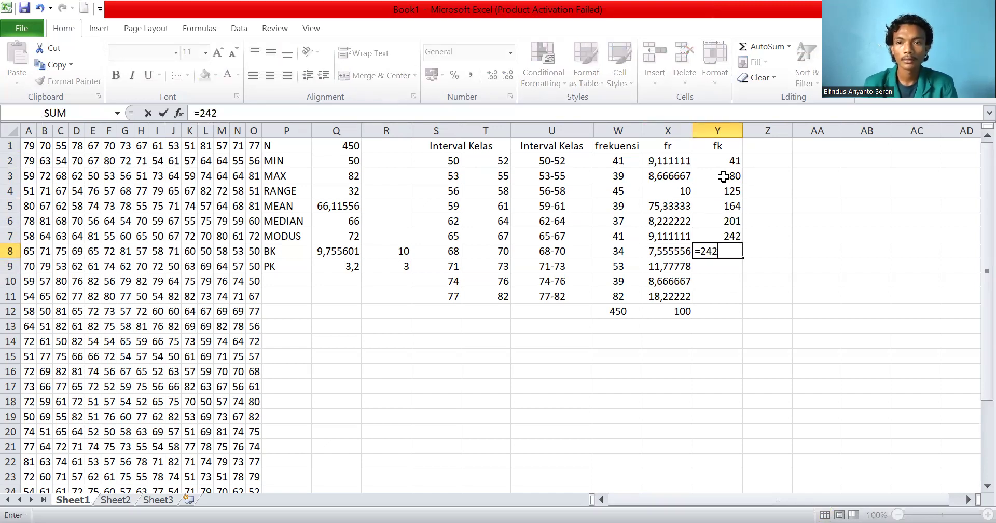
{"action": "type", "text": "+34"}
{"action": "key", "text": "Return"}
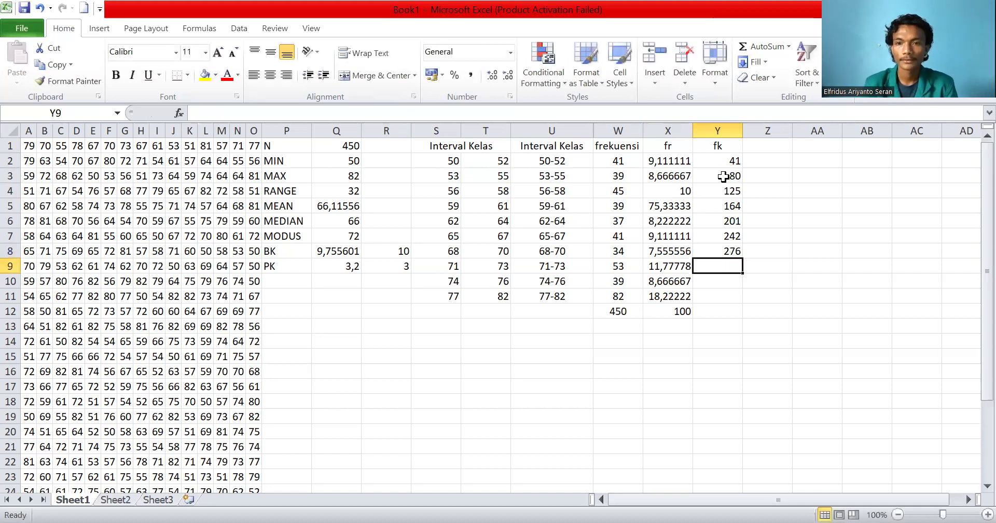
- Compute the fk values for classes 71-73 and 74-76 with =276+53 in Y9 and =329+39 in Y10
{"action": "type", "text": "=2"}
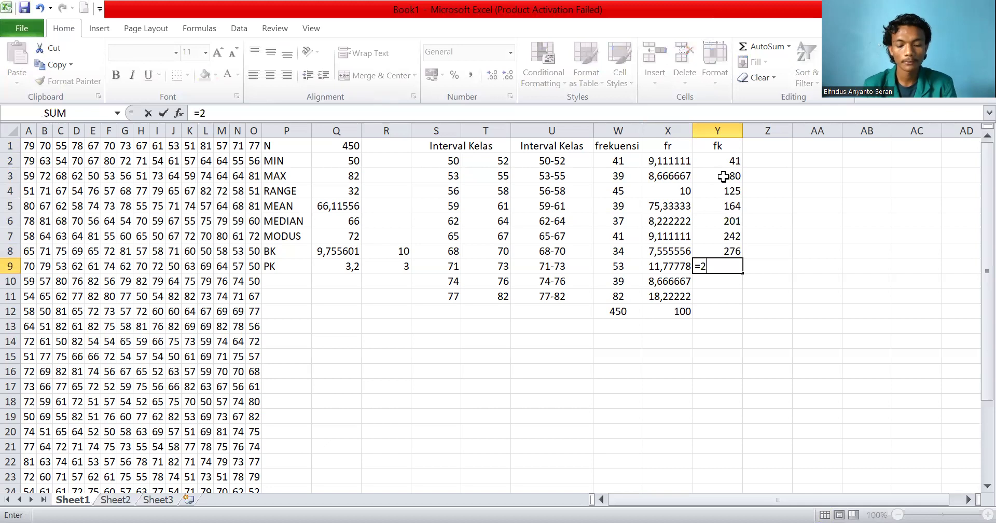
{"action": "type", "text": "76"}
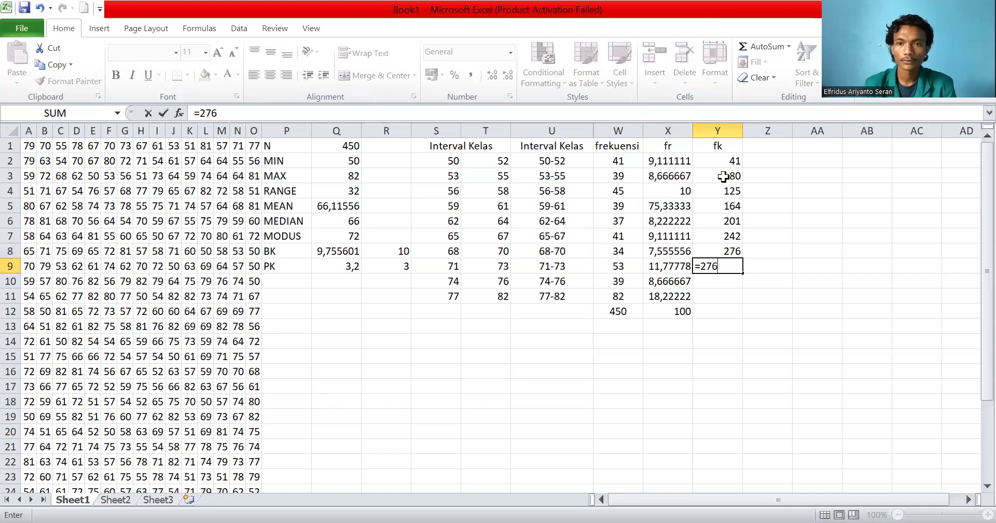
{"action": "type", "text": "+"}
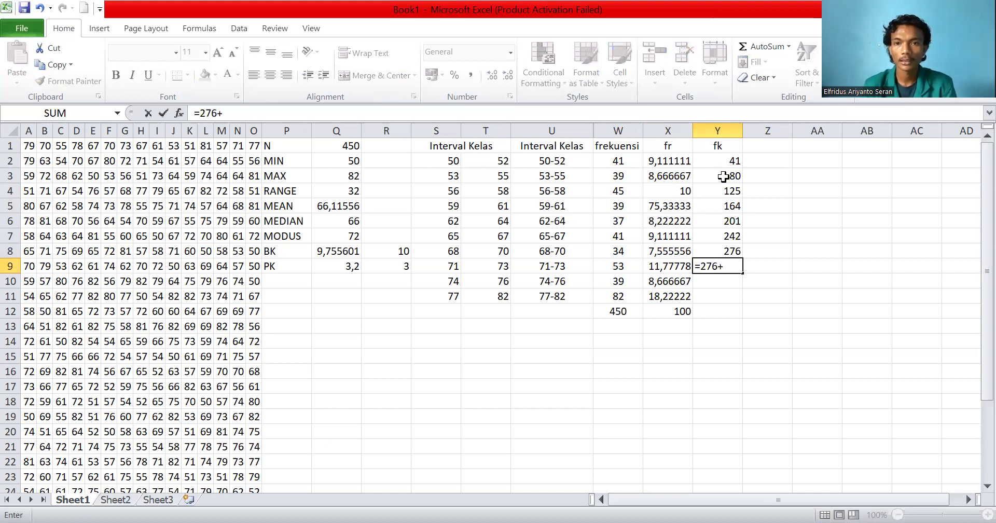
{"action": "type", "text": "53"}
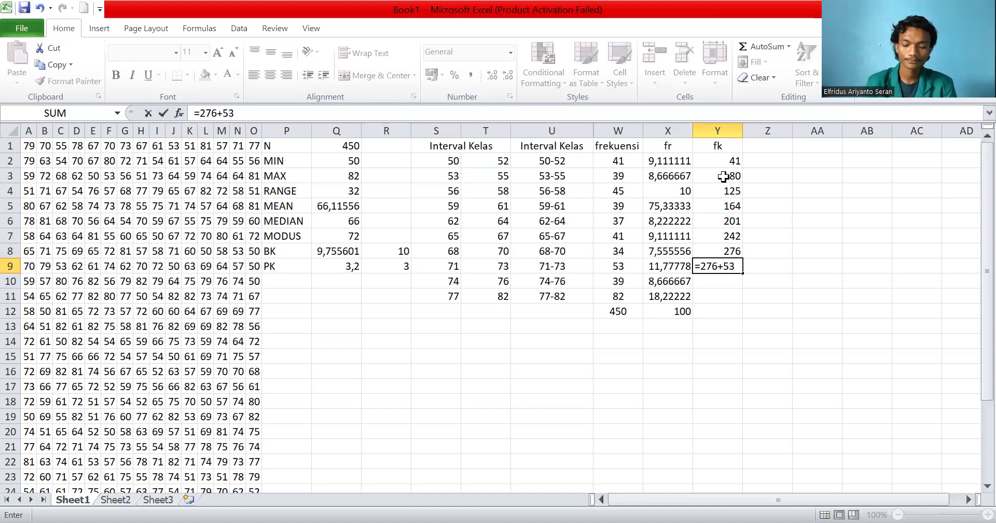
{"action": "key", "text": "Return"}
{"action": "type", "text": "="}
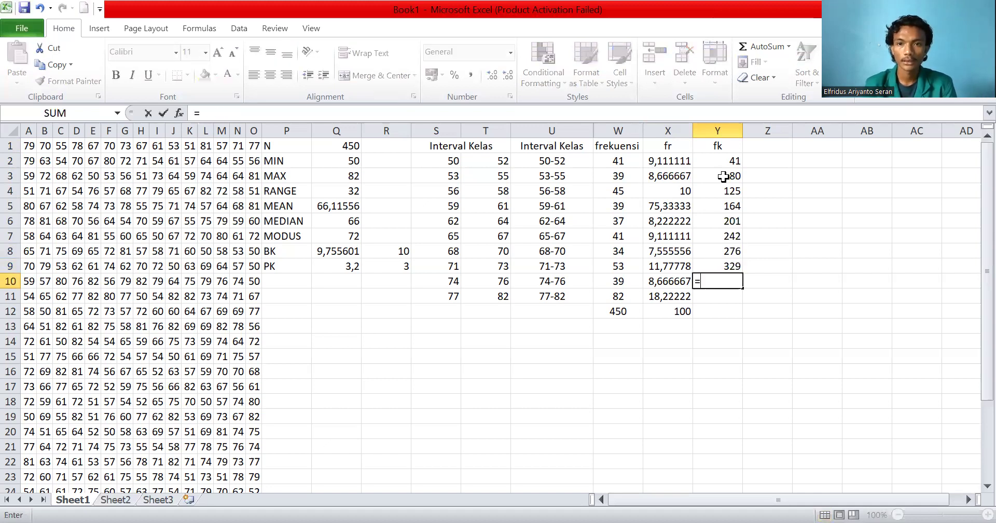
{"action": "type", "text": "329"}
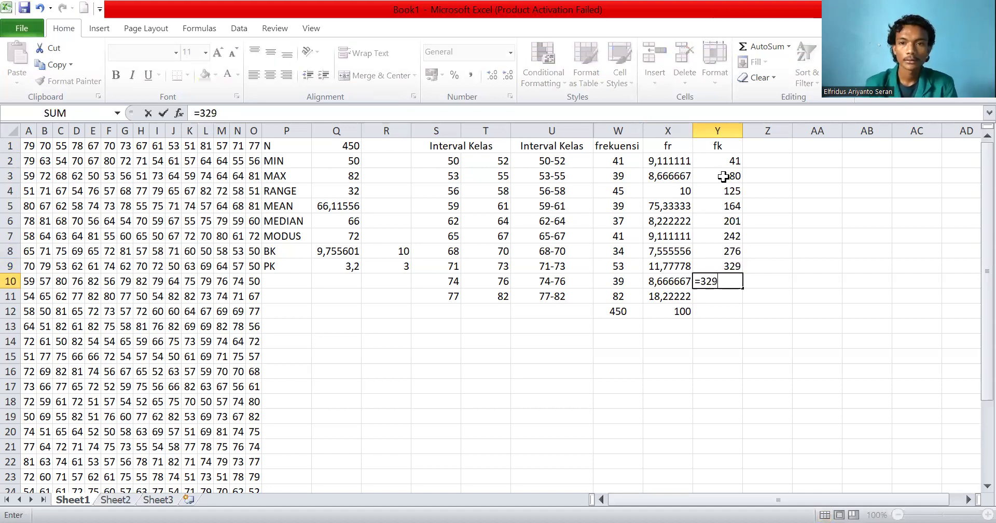
{"action": "type", "text": "+"}
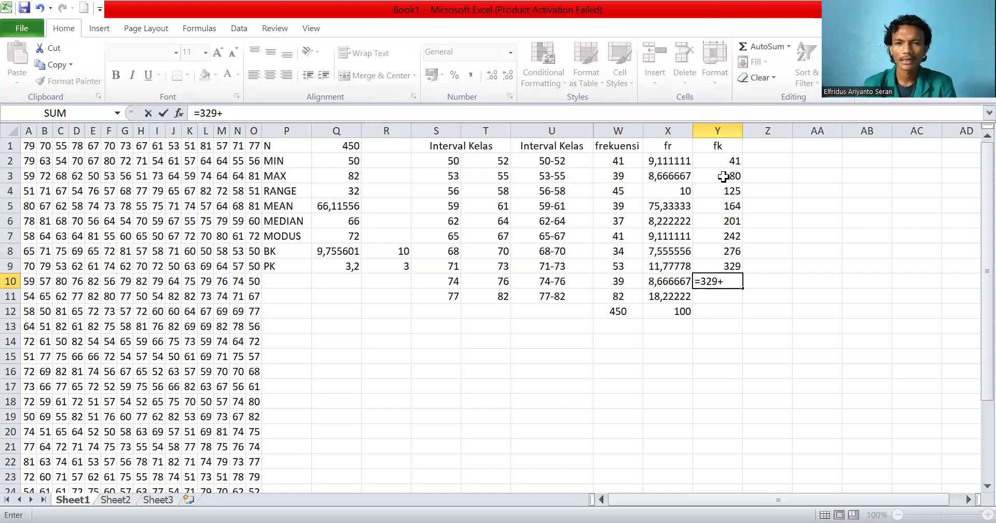
{"action": "type", "text": "39"}
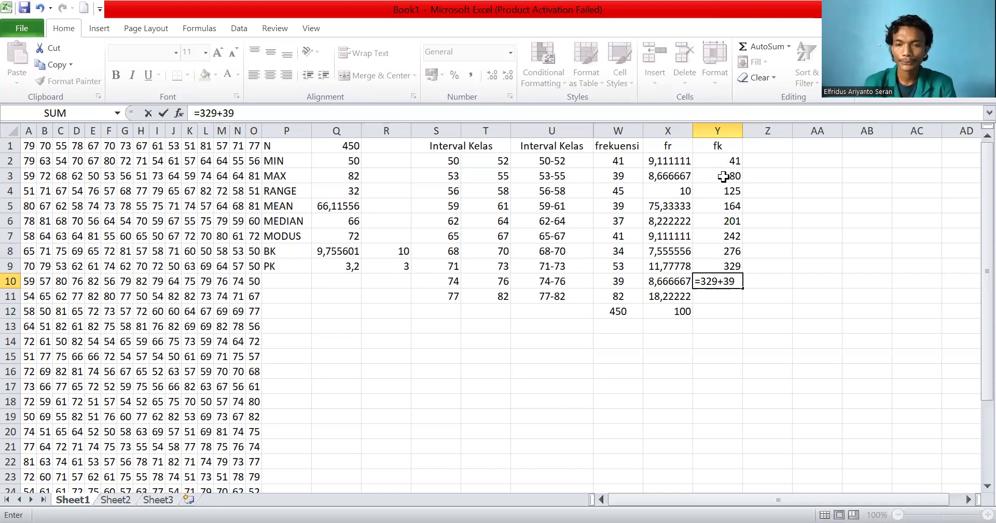
{"action": "key", "text": "Return"}
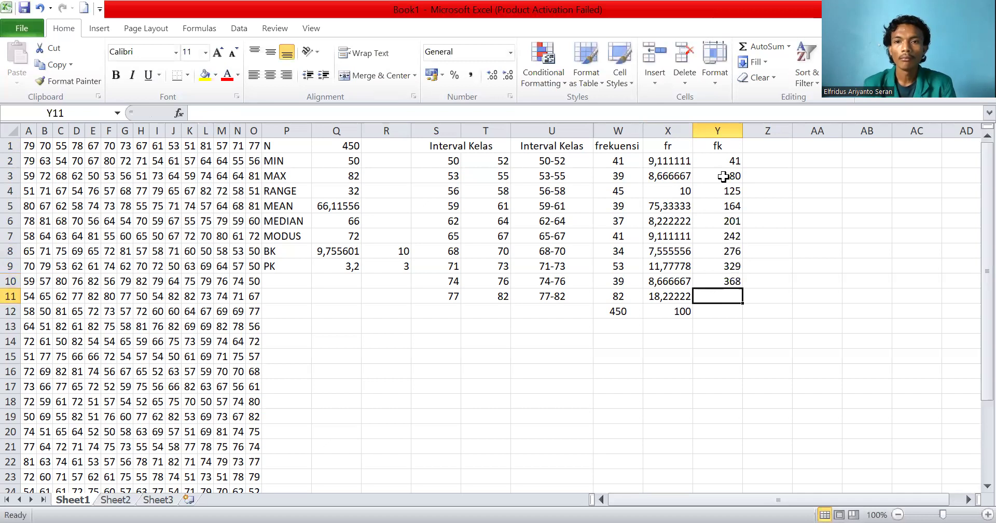
- Enter the last cumulative frequency in Y11 as the formula =368+82
{"action": "type", "text": "3"}
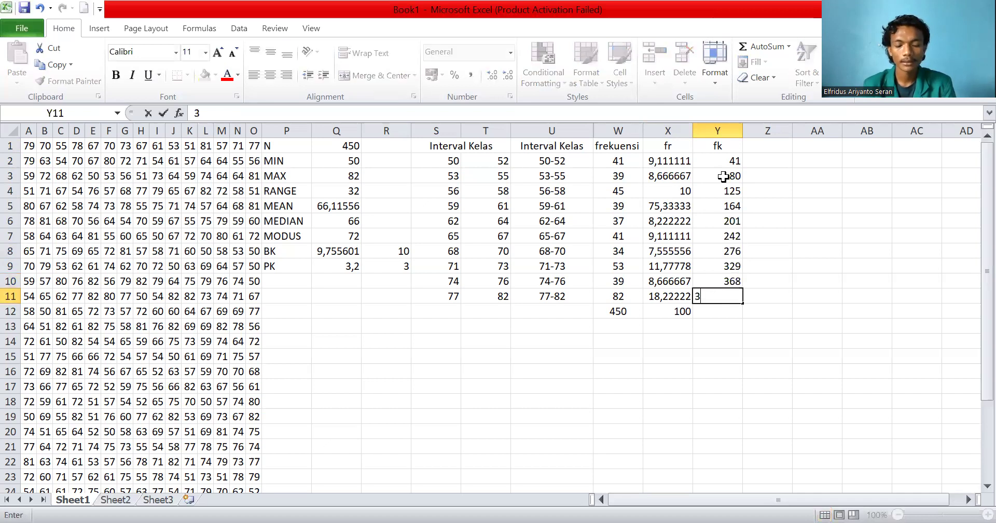
{"action": "type", "text": "68+"}
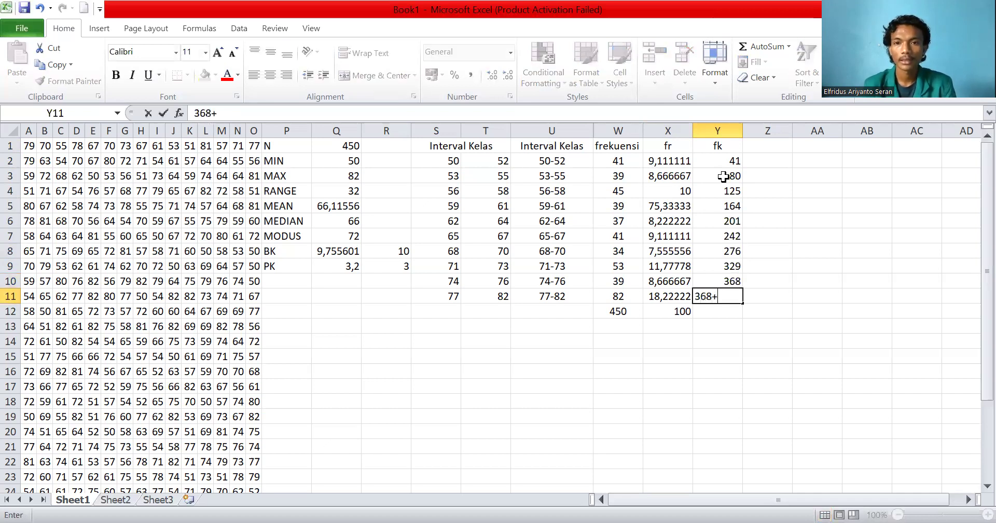
{"action": "type", "text": "82"}
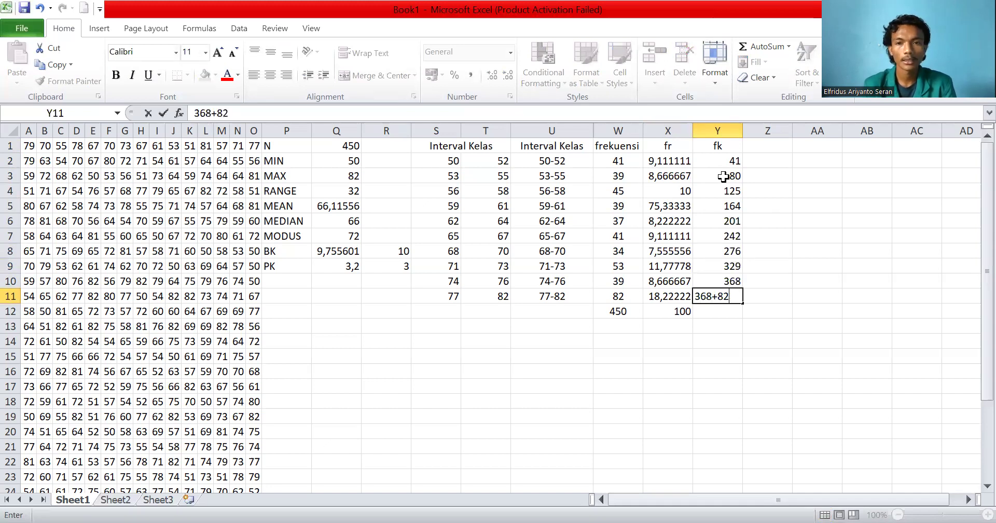
{"action": "key", "text": "Return"}
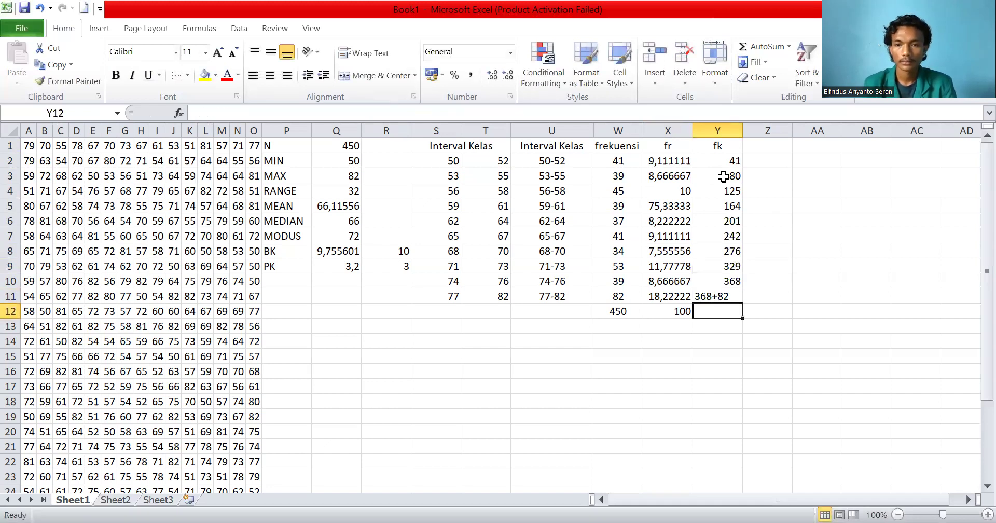
{"action": "key", "text": "Up"}
{"action": "left_click", "coordinate": [196, 115]}
{"action": "type", "text": "="}
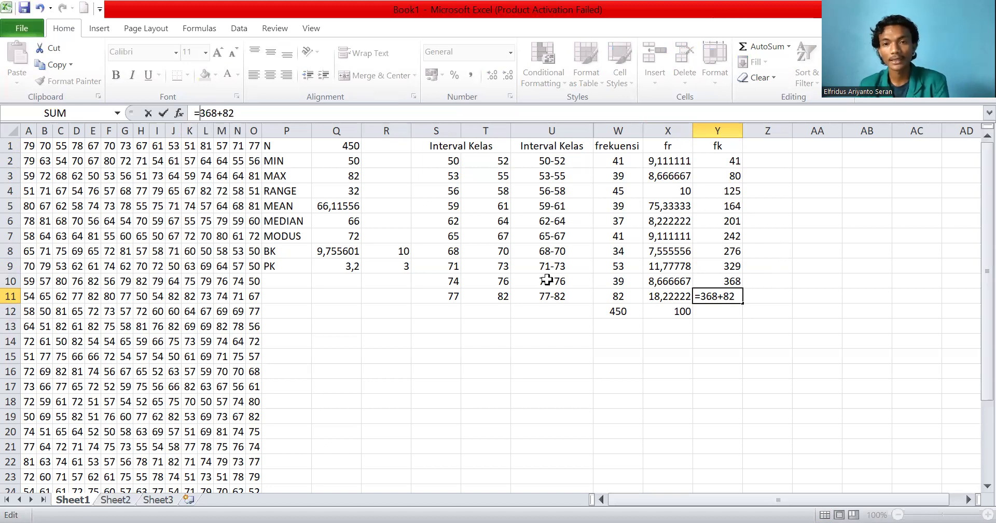
{"action": "left_click", "coordinate": [731, 311]}
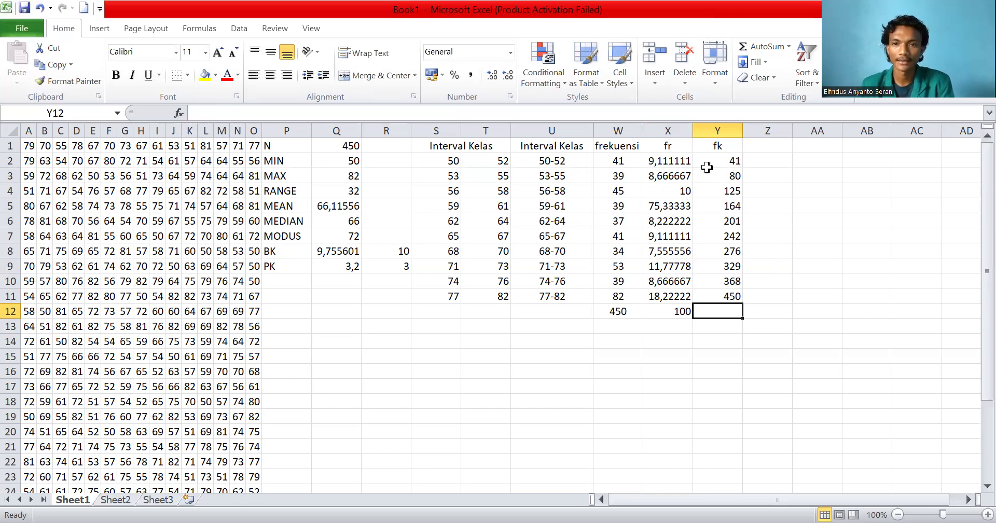
- Center the fk values in Y2:Y11 and add a centered column heading "frk" in Z1
{"action": "left_click_drag", "start_coordinate": [708, 161], "coordinate": [710, 277]}
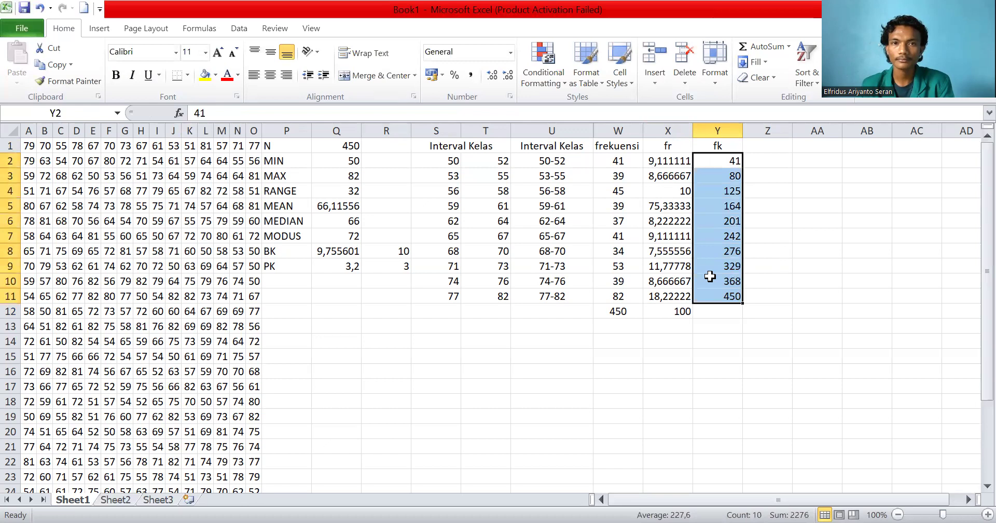
{"action": "left_click", "coordinate": [268, 75]}
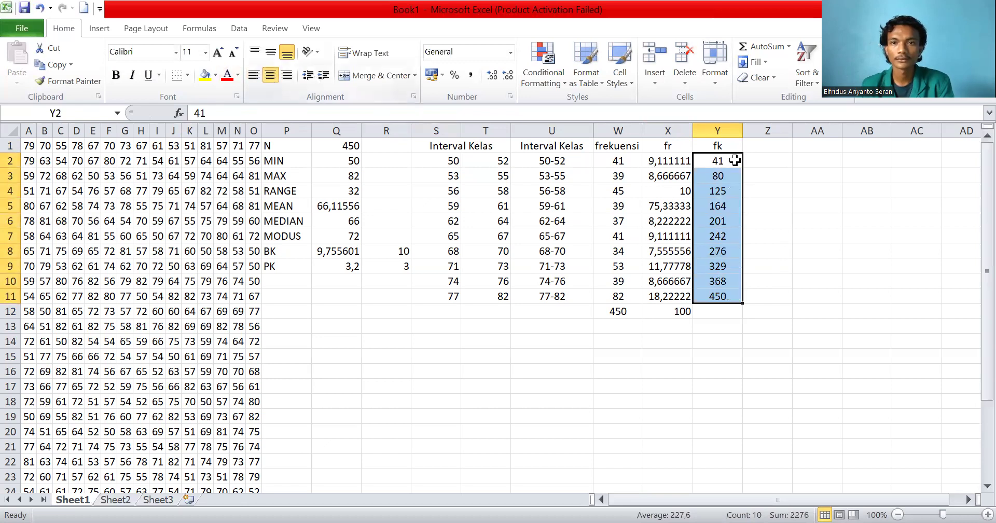
{"action": "left_click", "coordinate": [756, 149]}
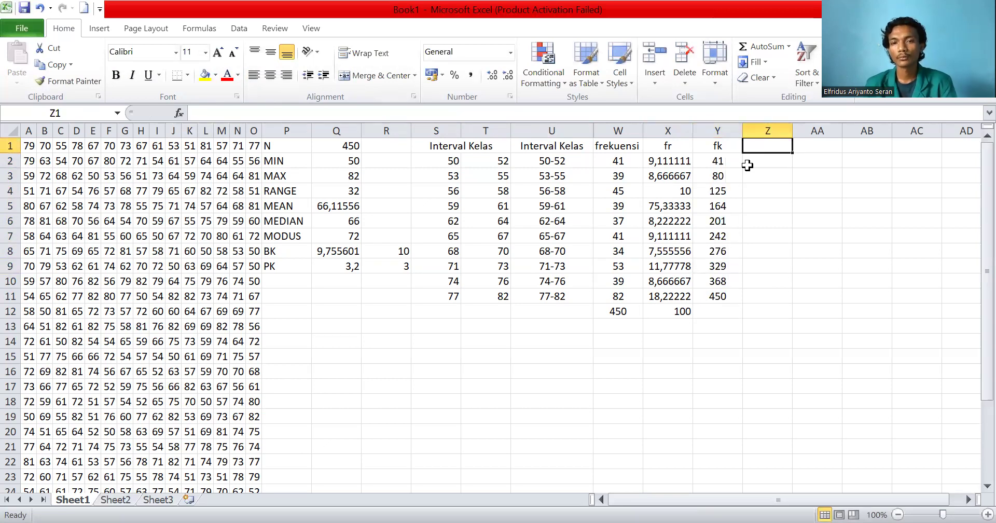
{"action": "type", "text": "frk"}
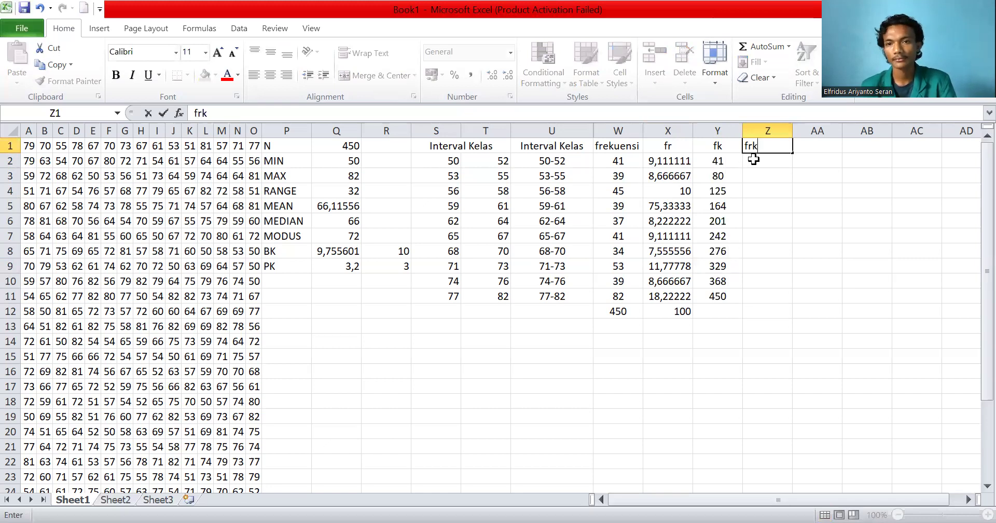
{"action": "key", "text": "Return"}
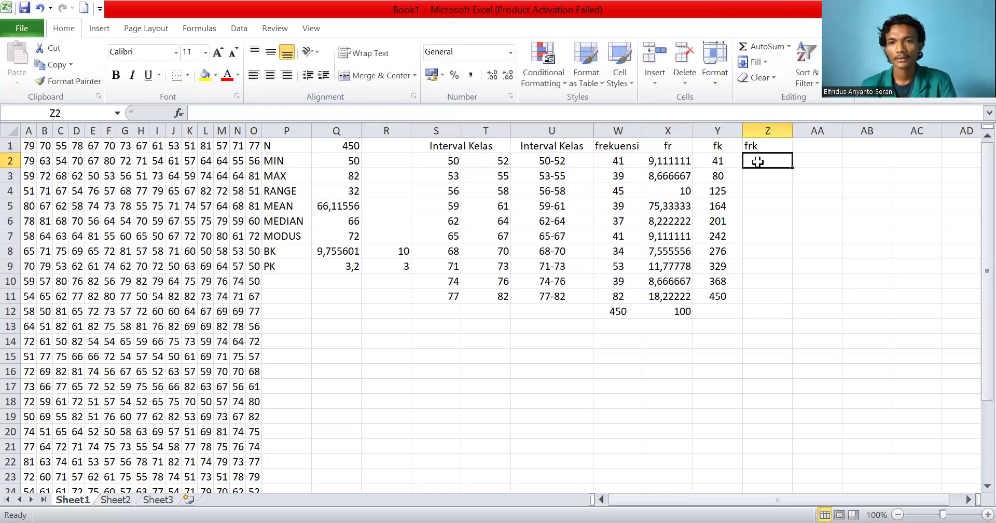
{"action": "left_click", "coordinate": [767, 150]}
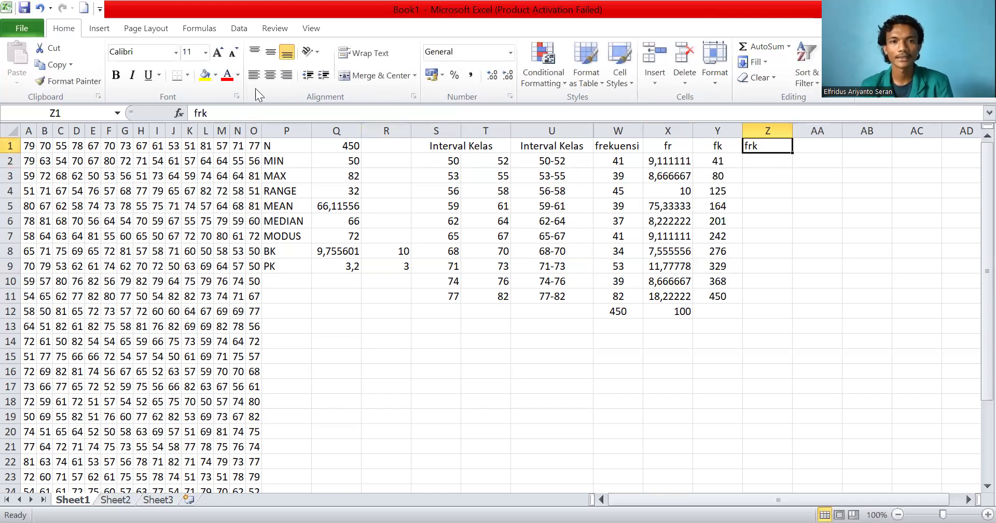
{"action": "left_click", "coordinate": [269, 76]}
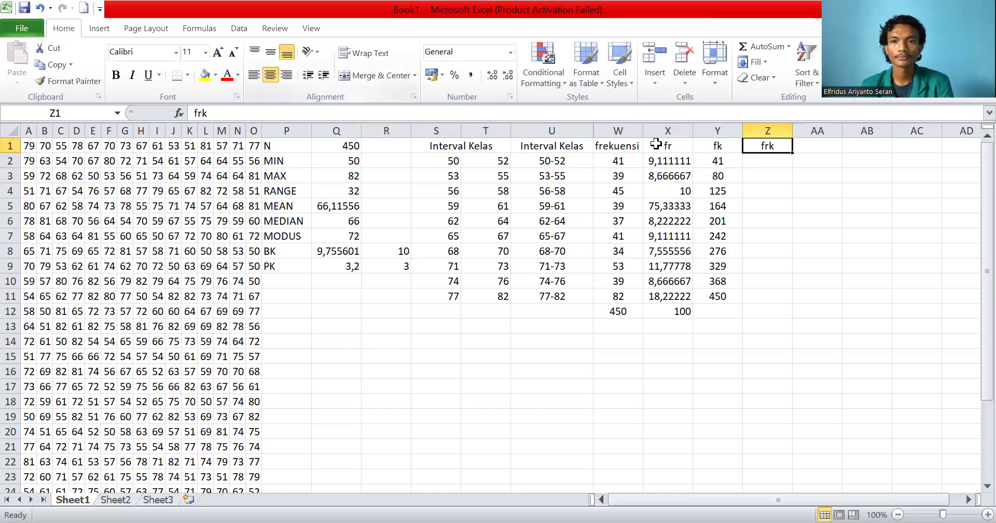
- Calculate the first frk value in Z2 with the formula =41/450*100%
{"action": "left_click", "coordinate": [770, 161]}
{"action": "type", "text": "="}
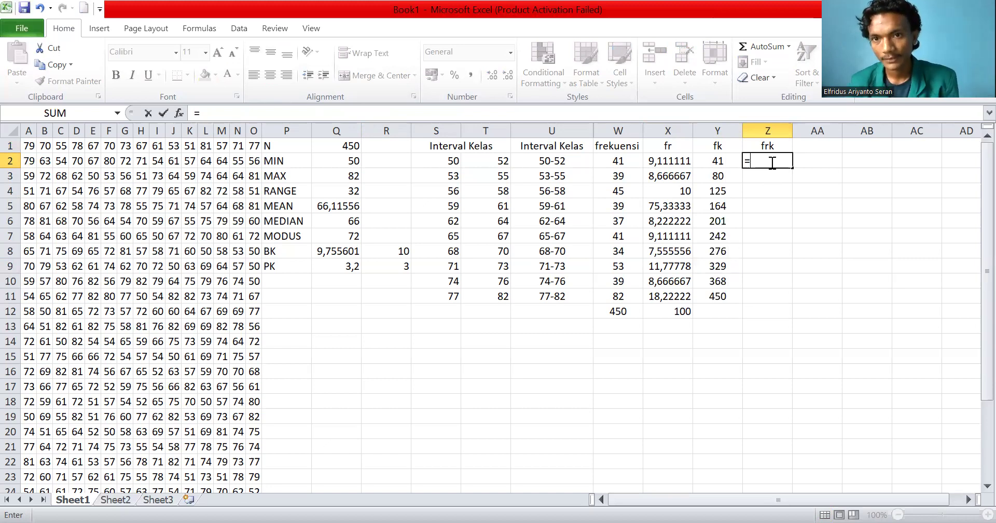
{"action": "type", "text": "41/450"}
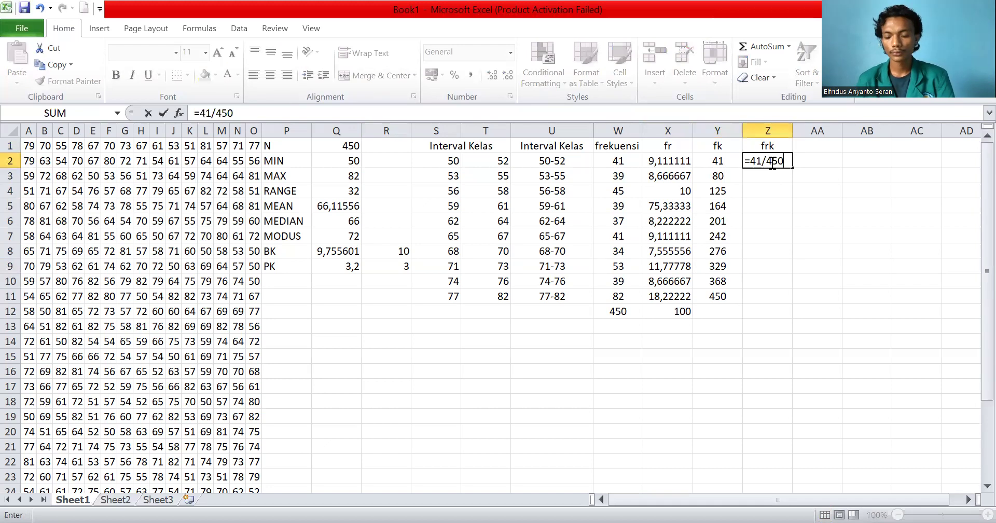
{"action": "type", "text": "*100%"}
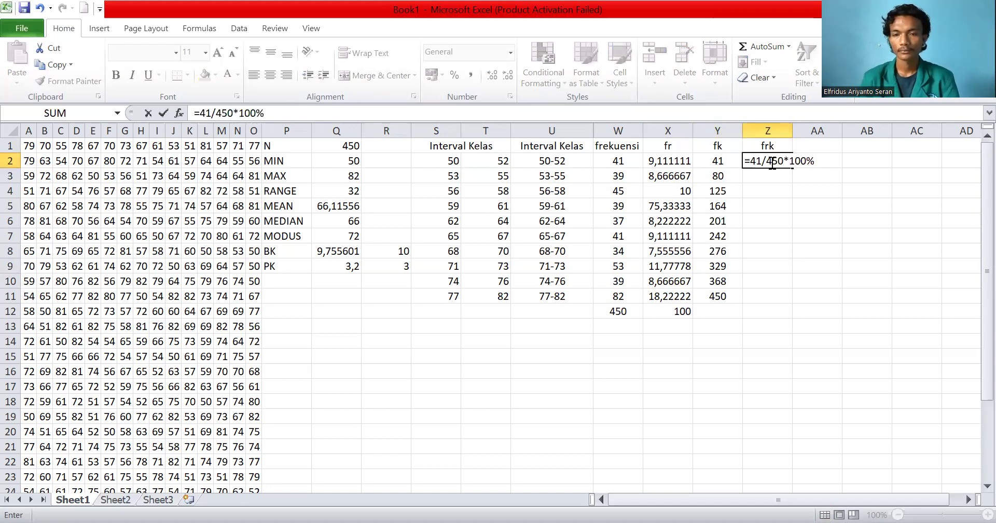
{"action": "key", "text": "Return"}
- Calculate the frk value for class 53-55 in Z3 with the formula =80/450*100%
{"action": "type", "text": "="}
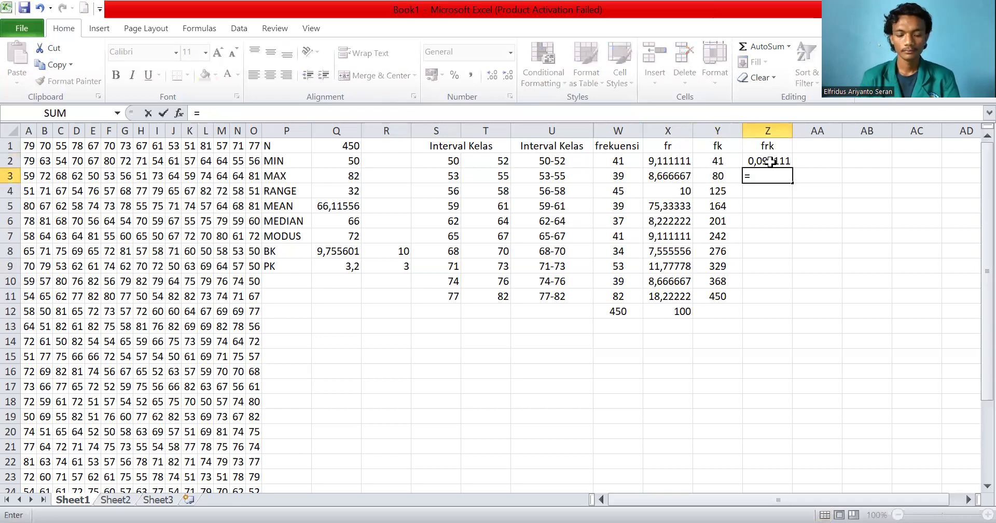
{"action": "type", "text": "8"}
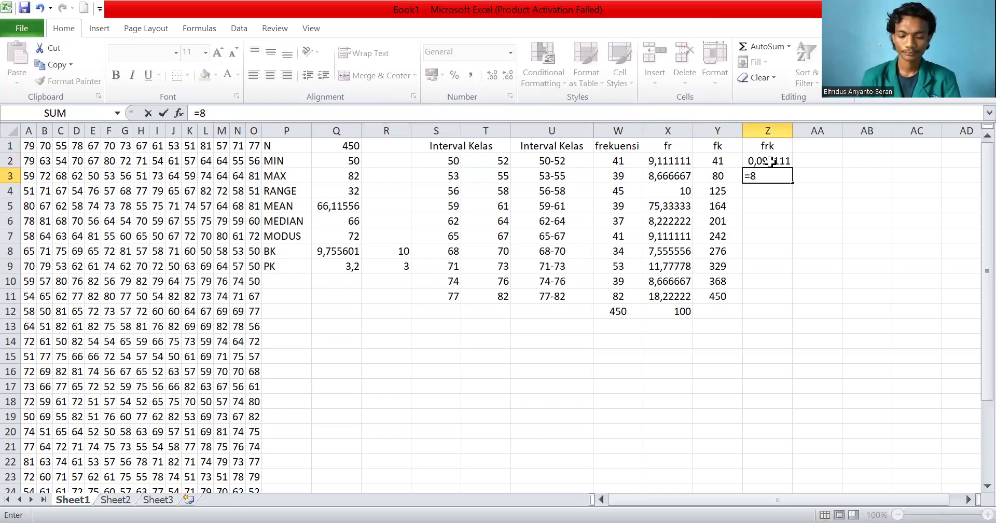
{"action": "type", "text": "0"}
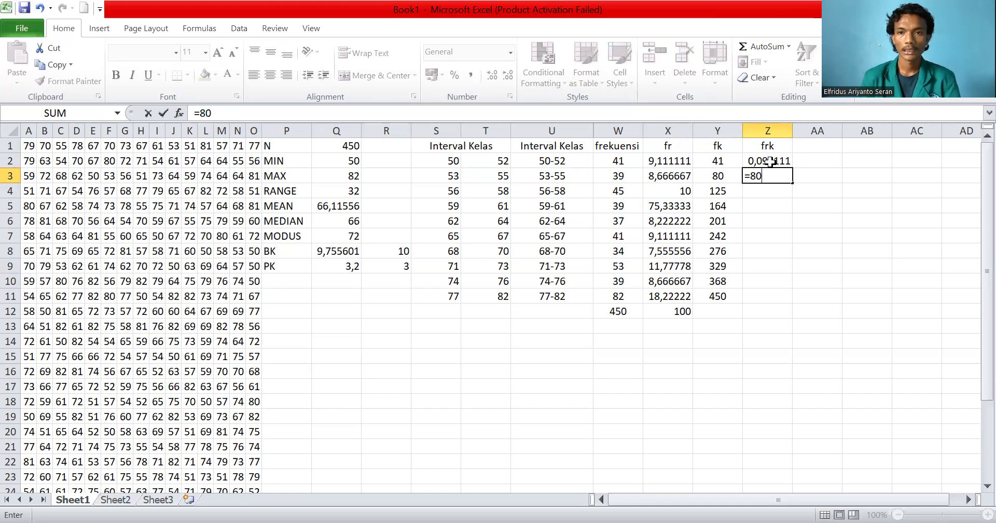
{"action": "type", "text": "/450"}
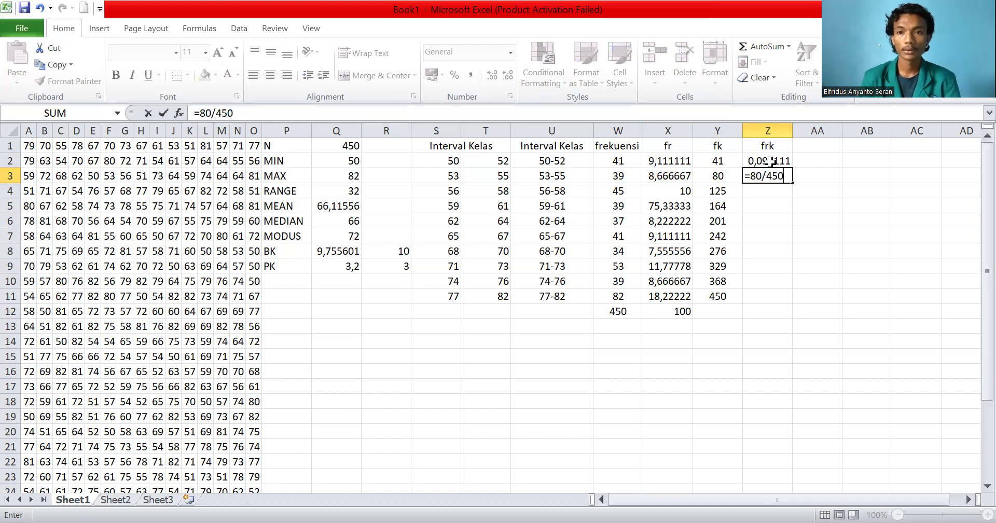
{"action": "type", "text": "*100%"}
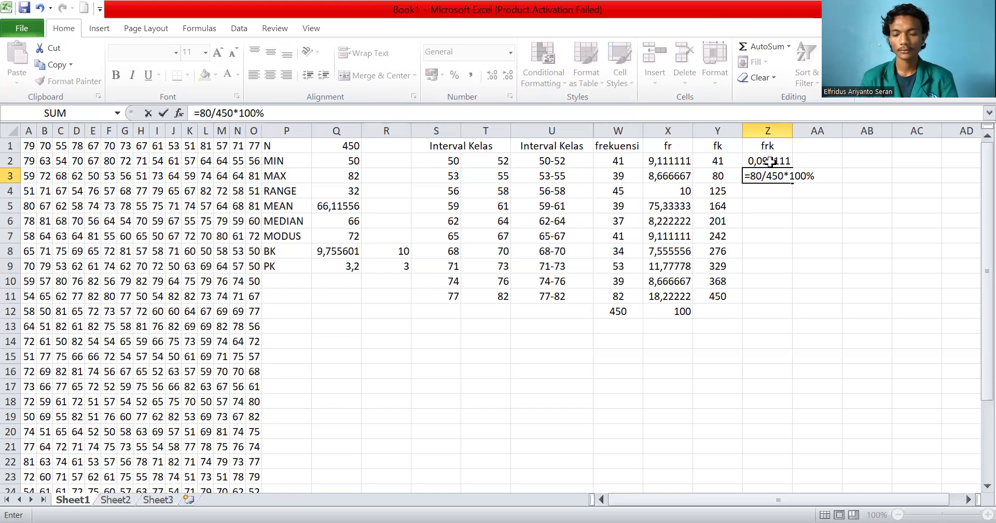
{"action": "key", "text": "Return"}
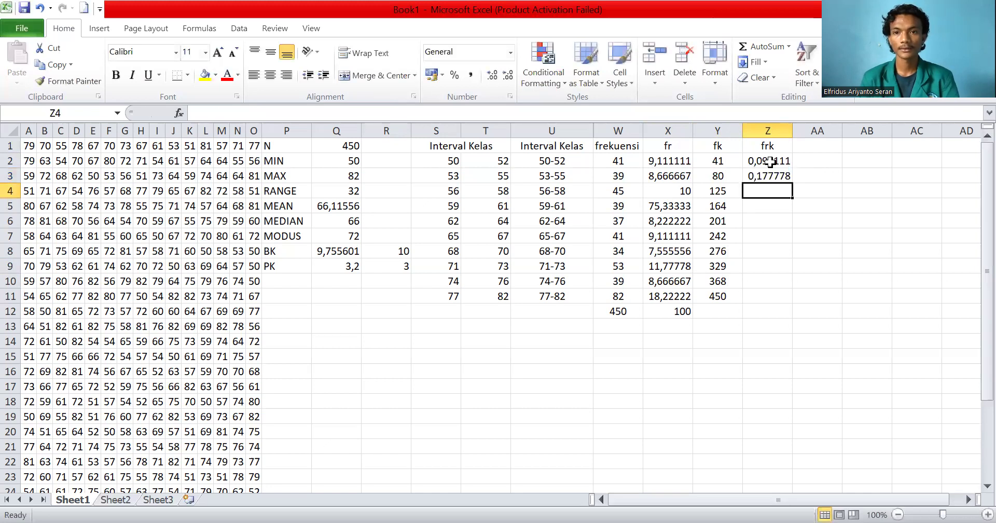
- Calculate the frk value for class 56-58 in Z4 with the formula =125/450*100
{"action": "type", "text": "=12"}
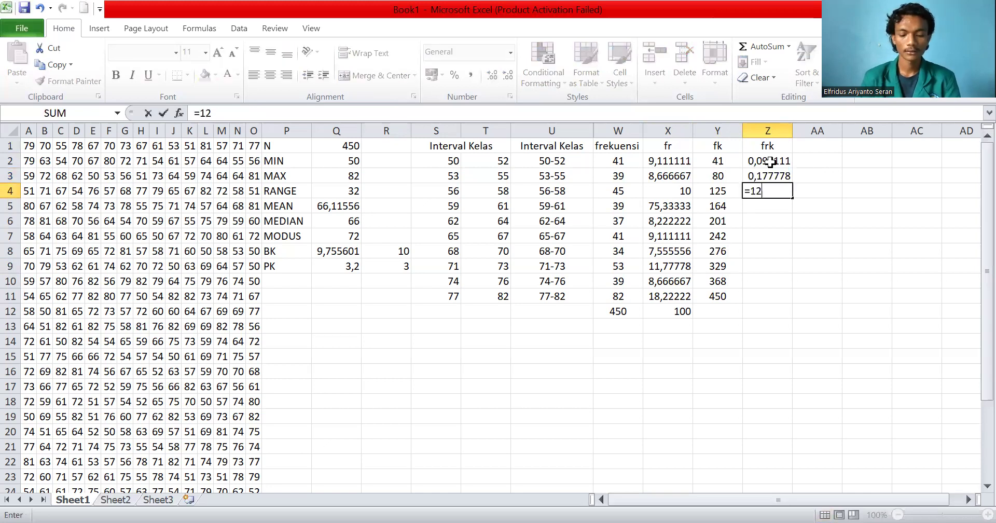
{"action": "type", "text": "5*"}
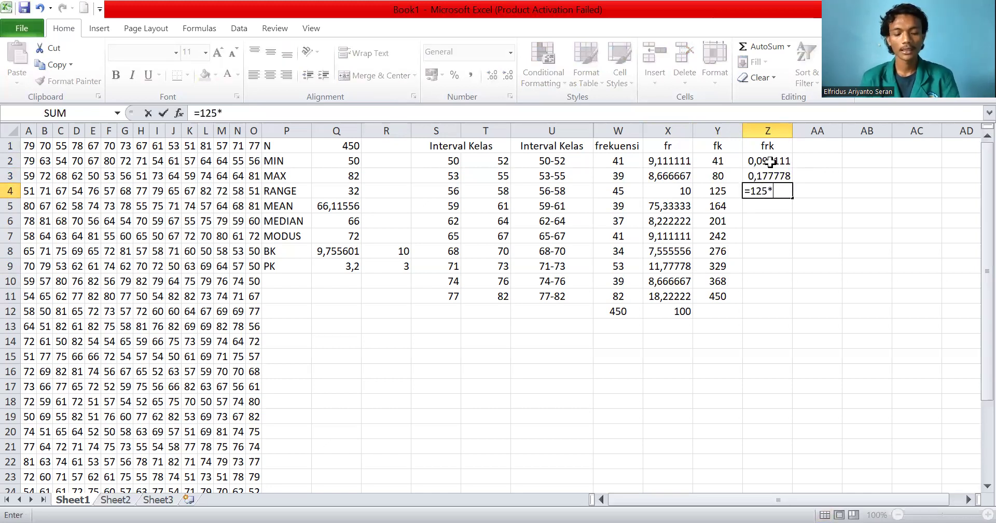
{"action": "type", "text": "450"}
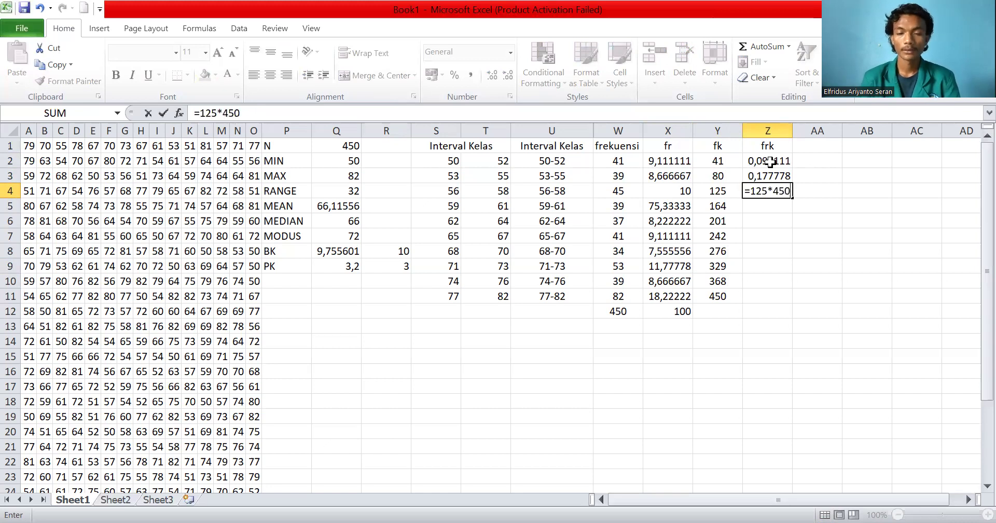
{"action": "type", "text": "/"}
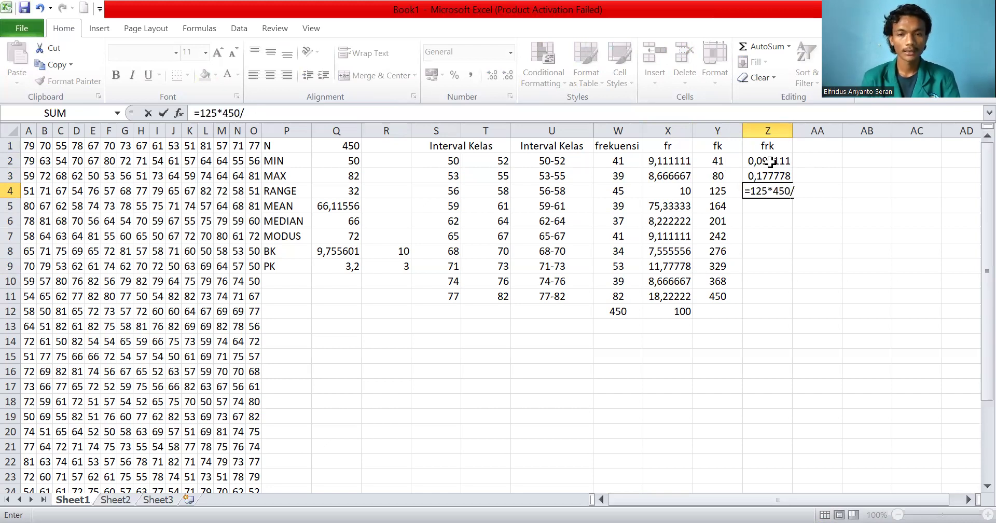
{"action": "key", "text": "BackSpace"}
{"action": "key", "text": "BackSpace"}
{"action": "key", "text": "BackSpace"}
{"action": "key", "text": "BackSpace"}
{"action": "key", "text": "BackSpace"}
{"action": "type", "text": "/450"}
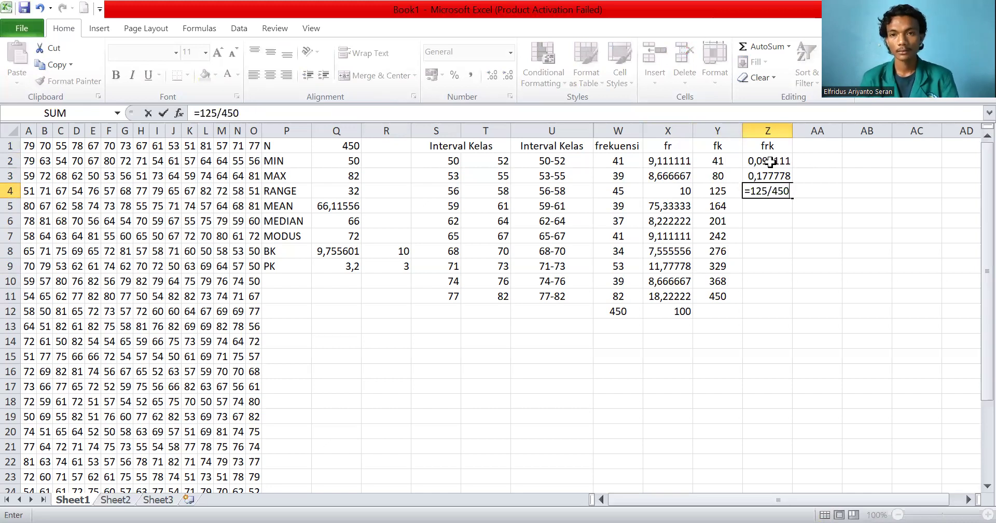
{"action": "type", "text": "*100"}
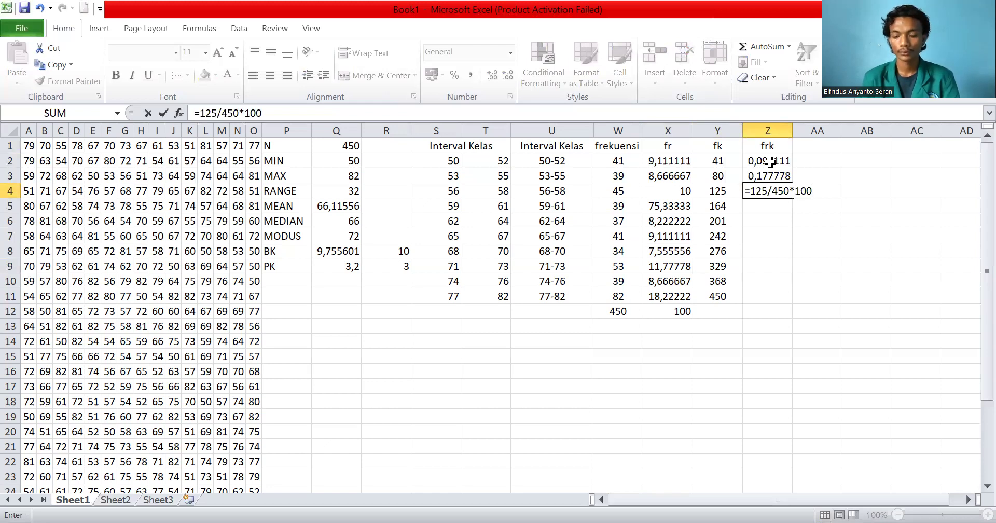
{"action": "key", "text": "Return"}
- Correct the frk formula in Z4 by adding the missing percent sign, making it =125/450*100%
{"action": "type", "text": "="}
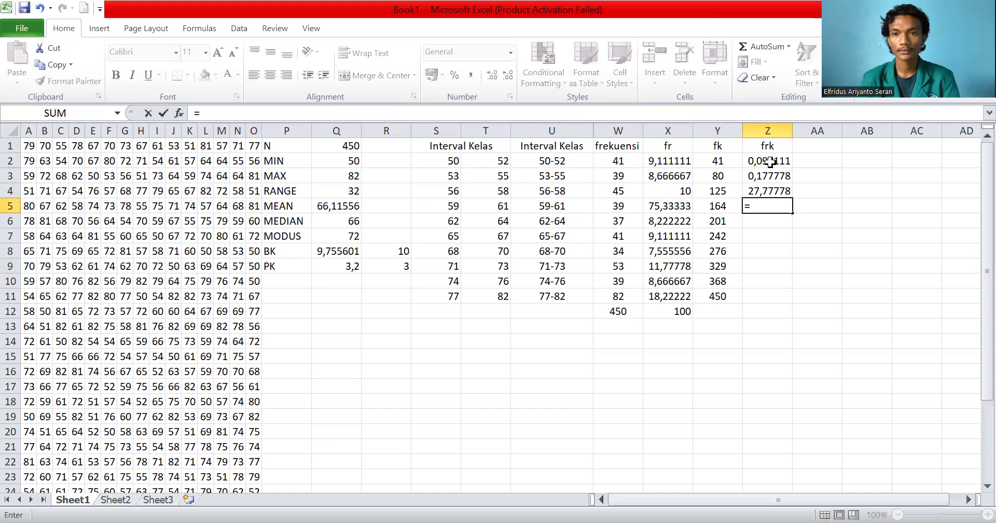
{"action": "left_click", "coordinate": [773, 191]}
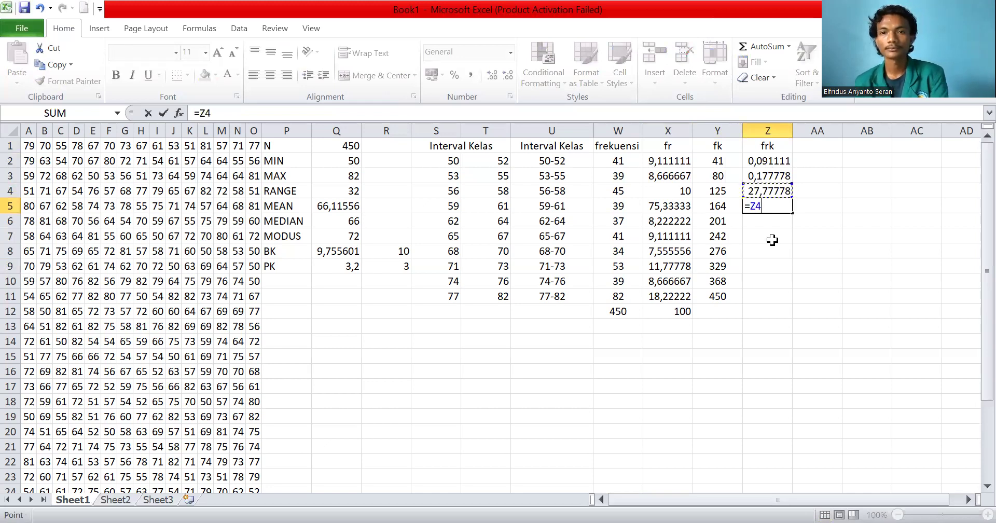
{"action": "key", "text": "Escape"}
{"action": "left_click", "coordinate": [749, 189]}
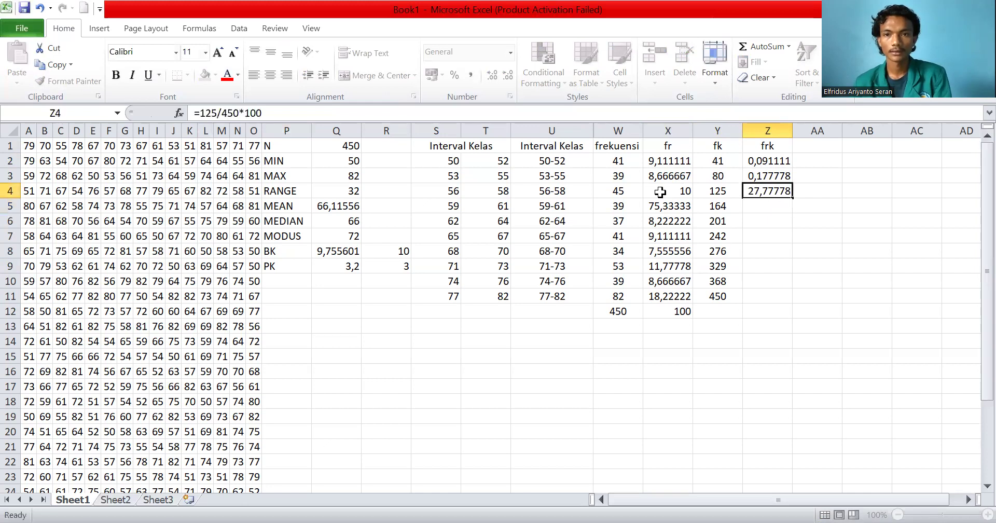
{"action": "left_click", "coordinate": [263, 116]}
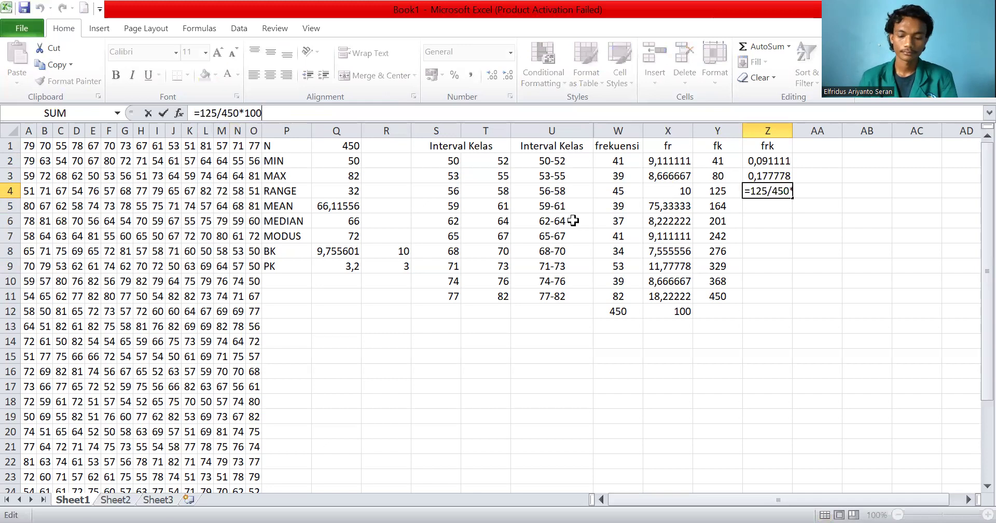
{"action": "type", "text": "%"}
{"action": "key", "text": "Return"}
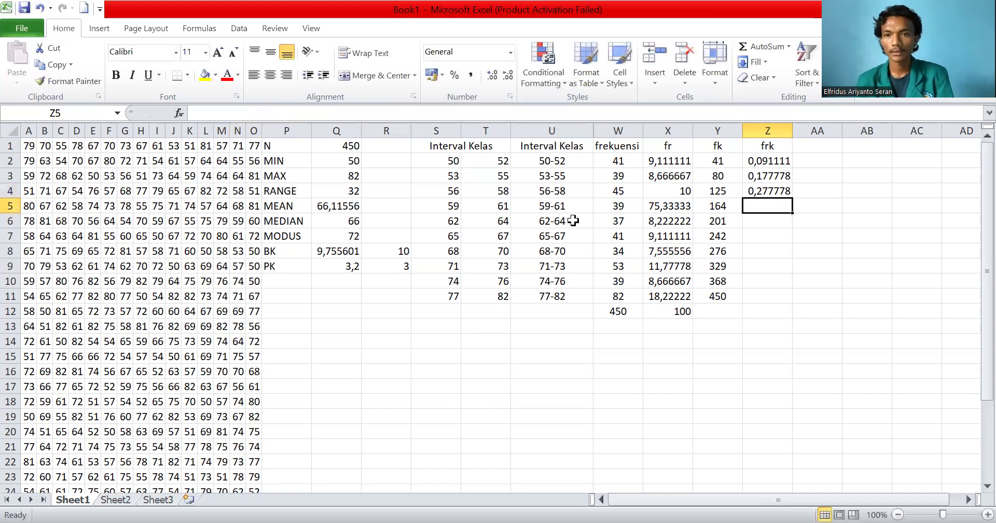
- Calculate the frk value for class 59-61 in Z5 with the formula =164/450*100%
{"action": "key", "text": "BackSpace"}
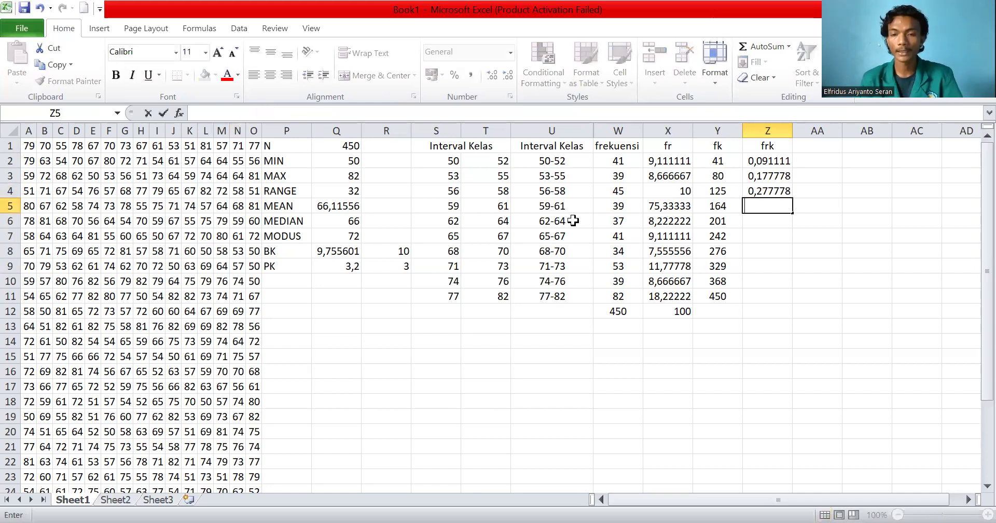
{"action": "type", "text": "=164"}
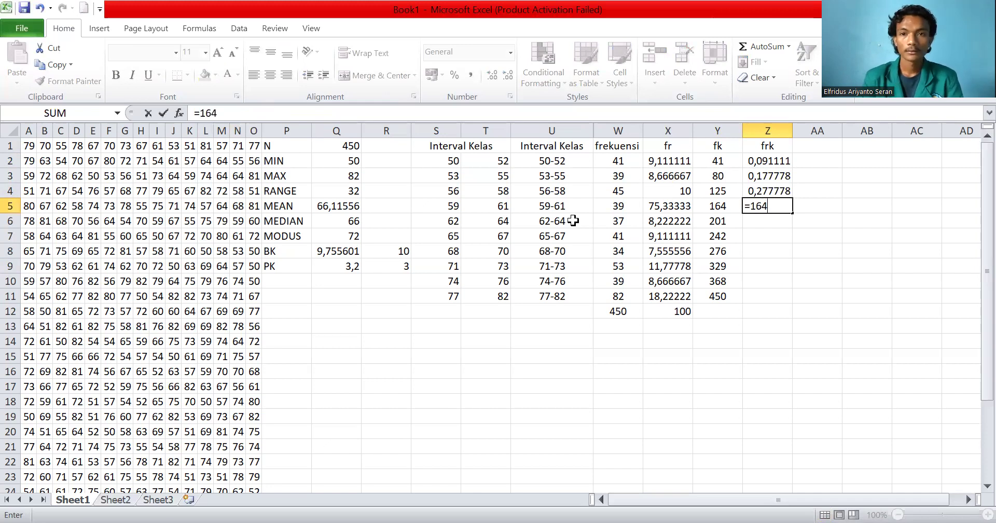
{"action": "type", "text": "/450"}
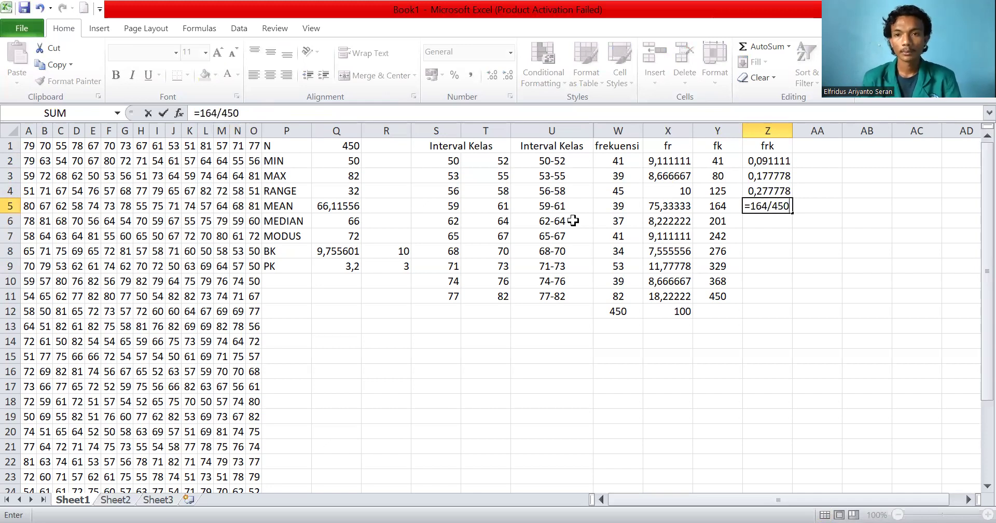
{"action": "type", "text": "*1"}
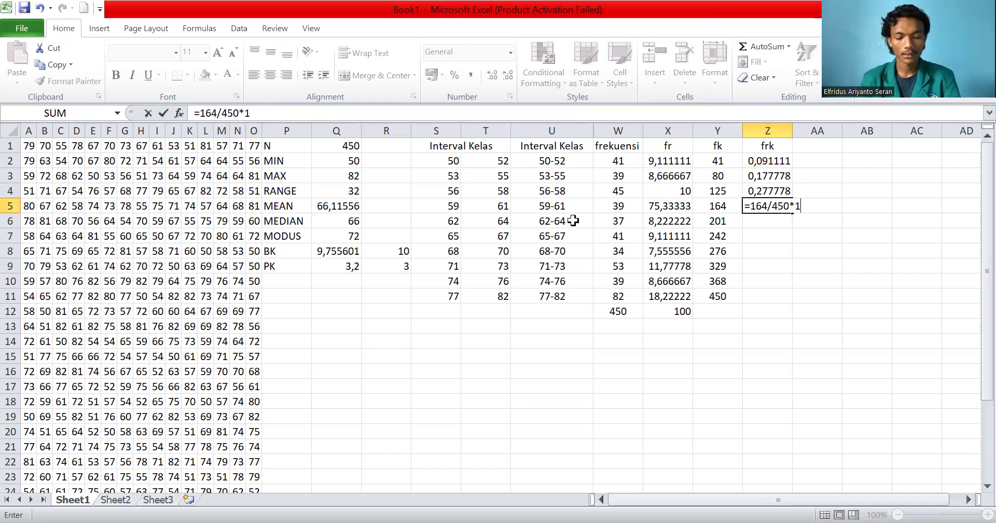
{"action": "type", "text": "00%"}
{"action": "key", "text": "Return"}
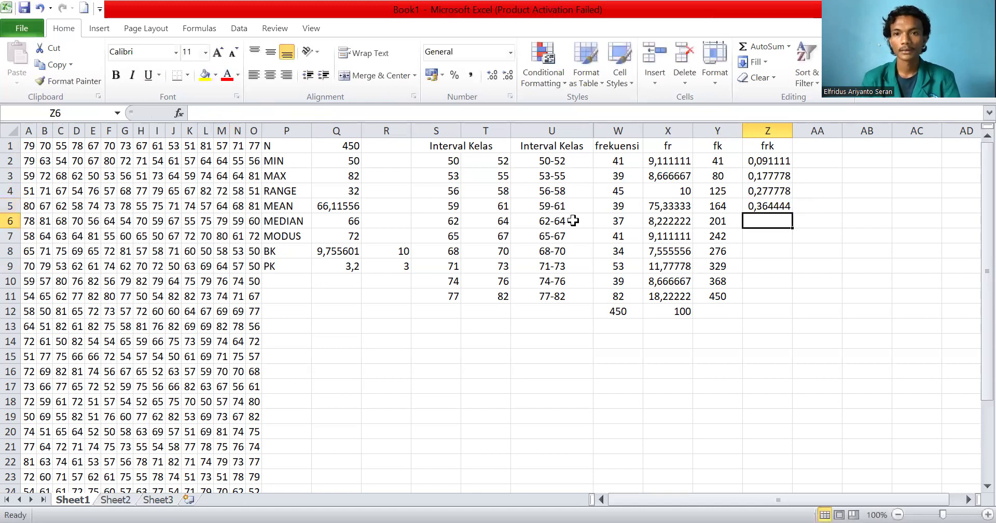
- Calculate the frk value for class 62-64 in Z6 with the formula =201/450*100%
{"action": "type", "text": "201"}
{"action": "key", "text": "BackSpace"}
{"action": "key", "text": "BackSpace"}
{"action": "key", "text": "BackSpace"}
{"action": "type", "text": "=2"}
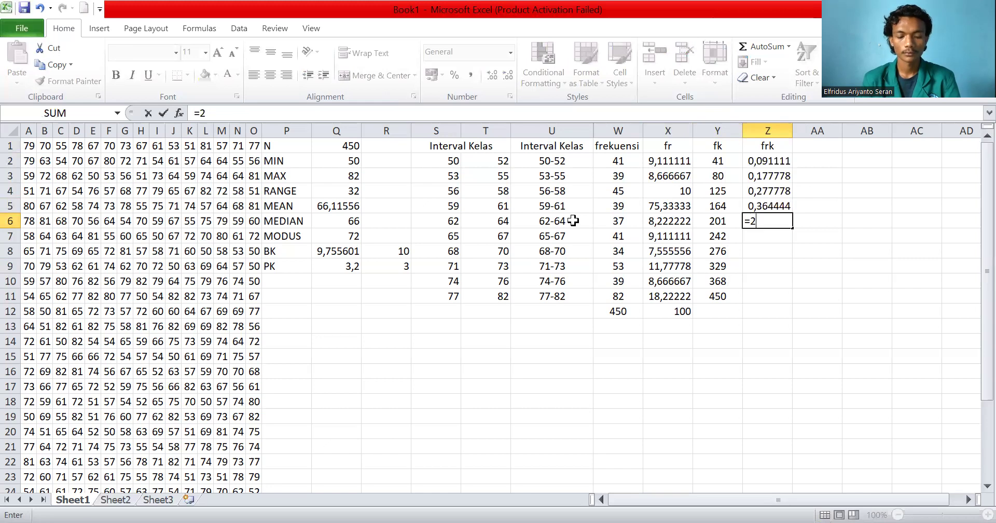
{"action": "type", "text": "01/45"}
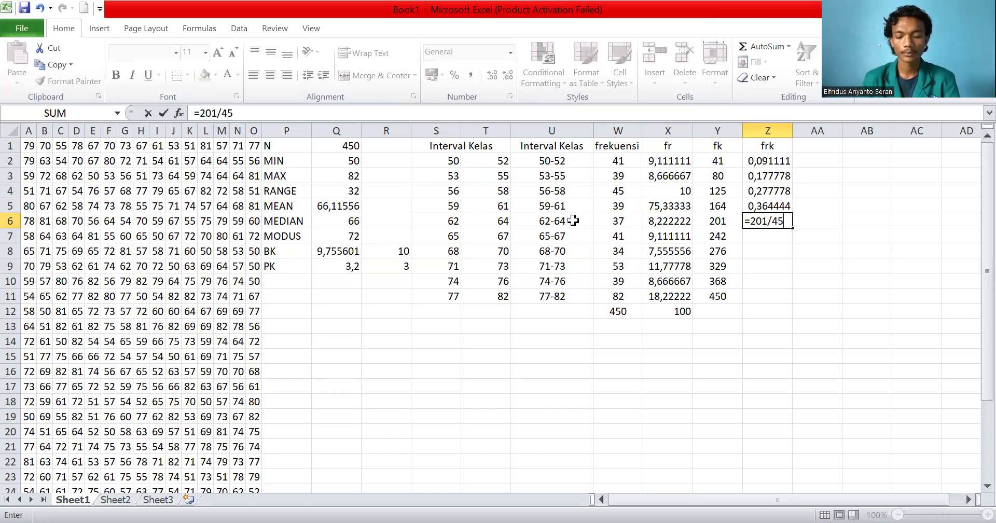
{"action": "type", "text": "0*100%"}
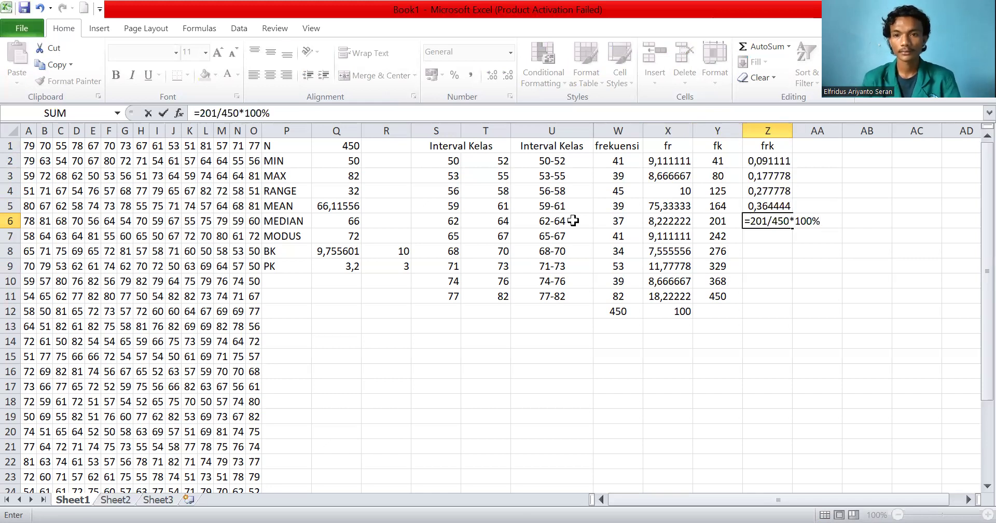
{"action": "key", "text": "Return"}
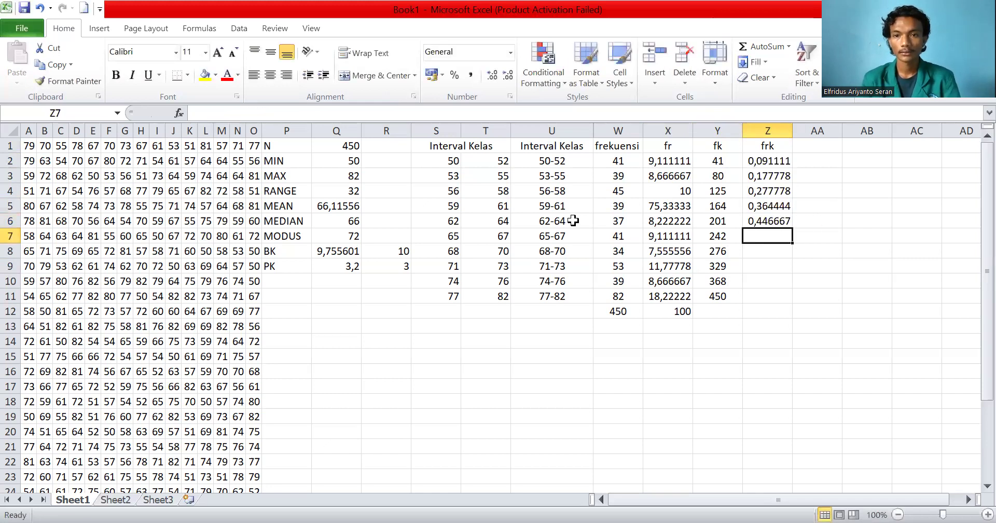
- Calculate the frk value for class 65-67 in Z7 with the formula =242/450*100%
{"action": "type", "text": "=24"}
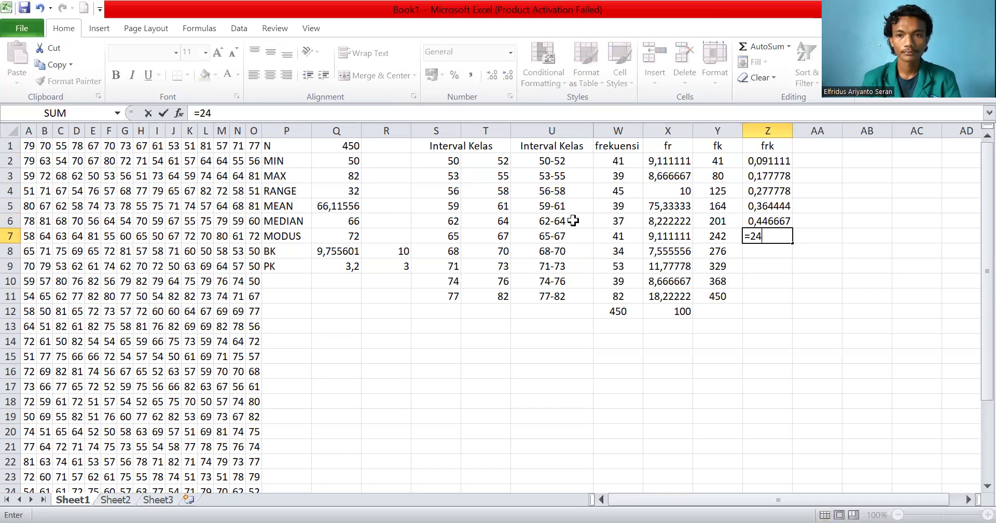
{"action": "type", "text": "2/45"}
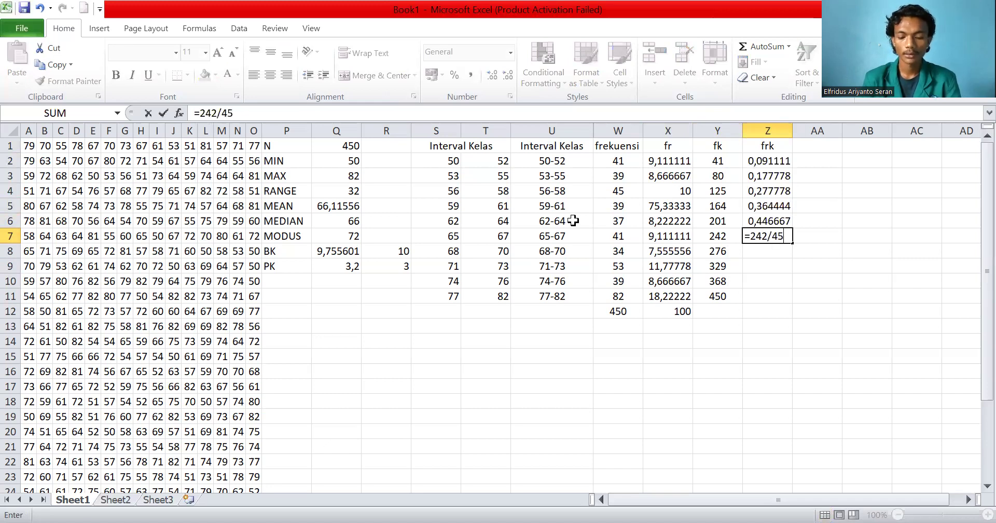
{"action": "type", "text": "0*100%"}
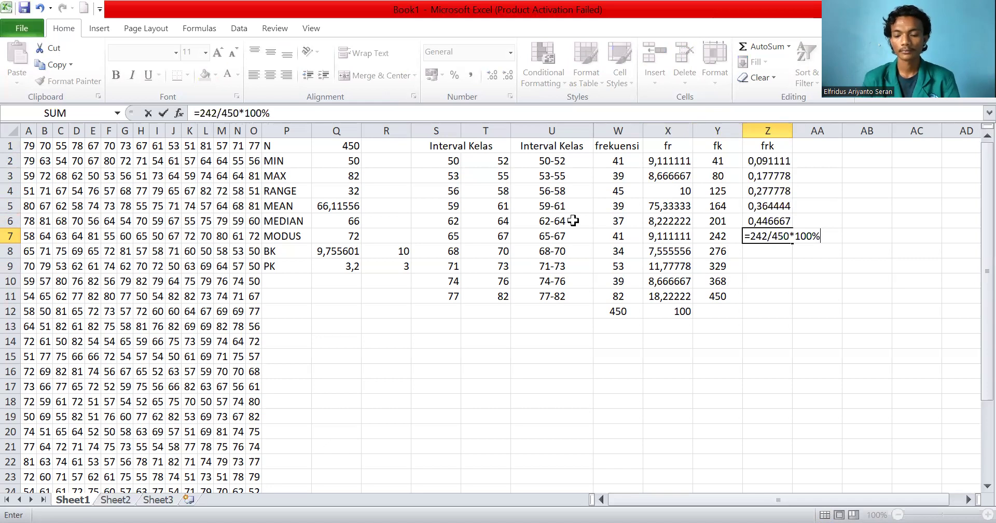
{"action": "key", "text": "Return"}
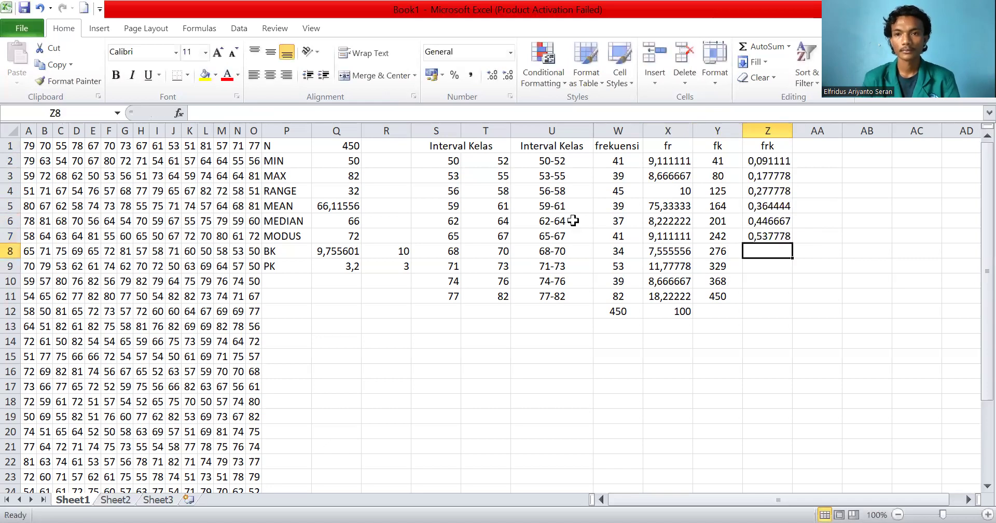
- Calculate the frk value for class 68-70 in Z8 with the formula =276/450*100%
{"action": "type", "text": "=2"}
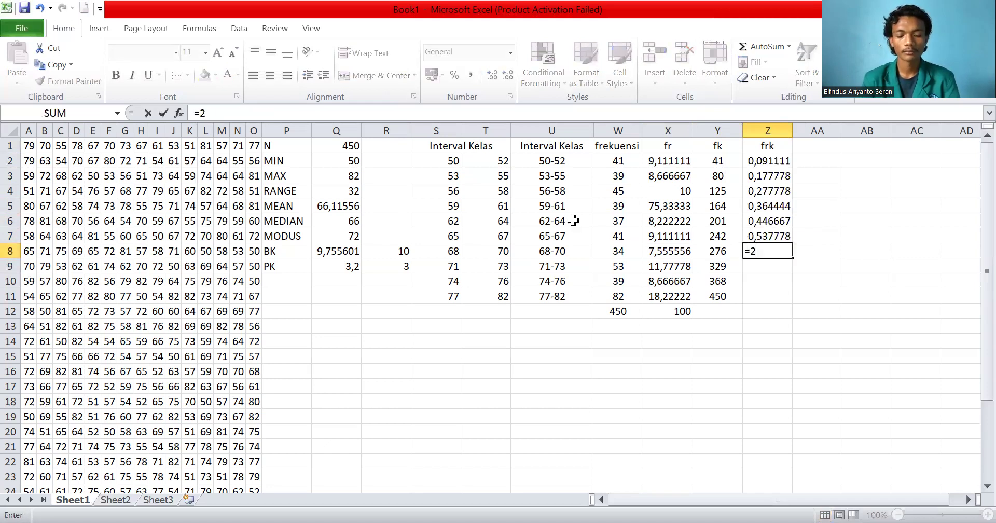
{"action": "type", "text": "76/450"}
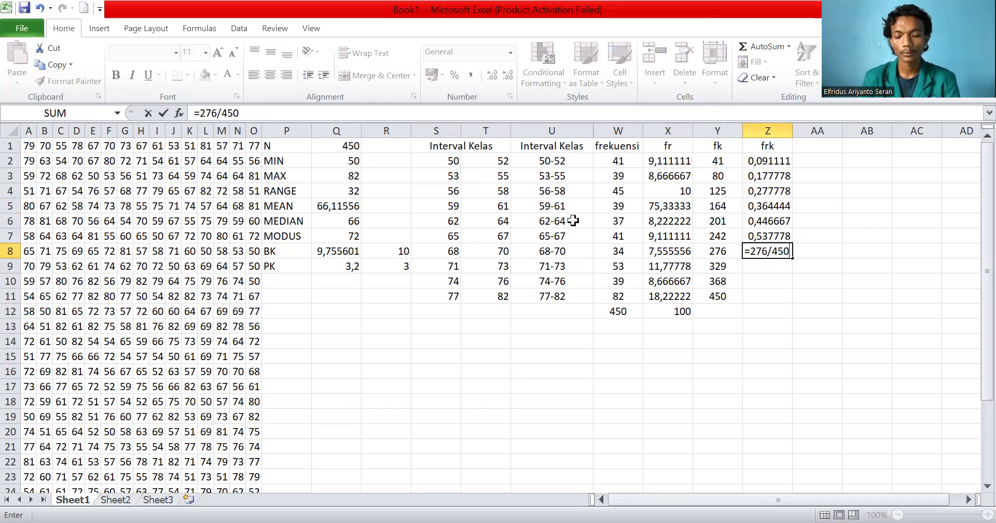
{"action": "type", "text": "*1"}
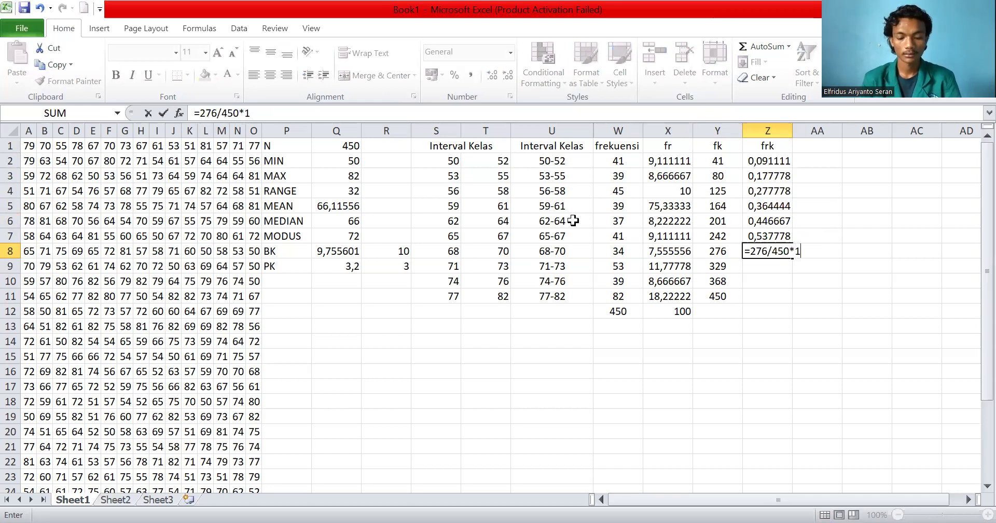
{"action": "type", "text": "--%"}
{"action": "key", "text": "BackSpace"}
{"action": "key", "text": "BackSpace"}
{"action": "key", "text": "BackSpace"}
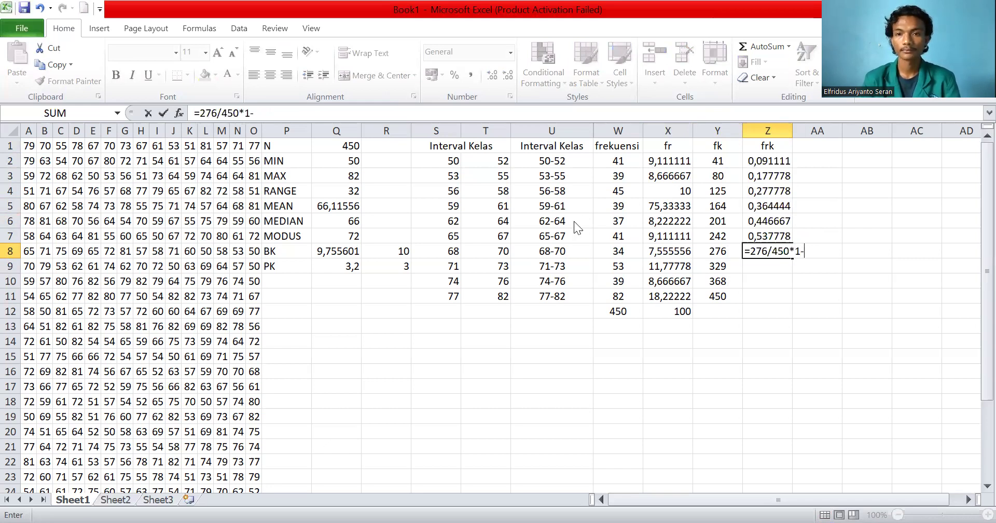
{"action": "type", "text": "00"}
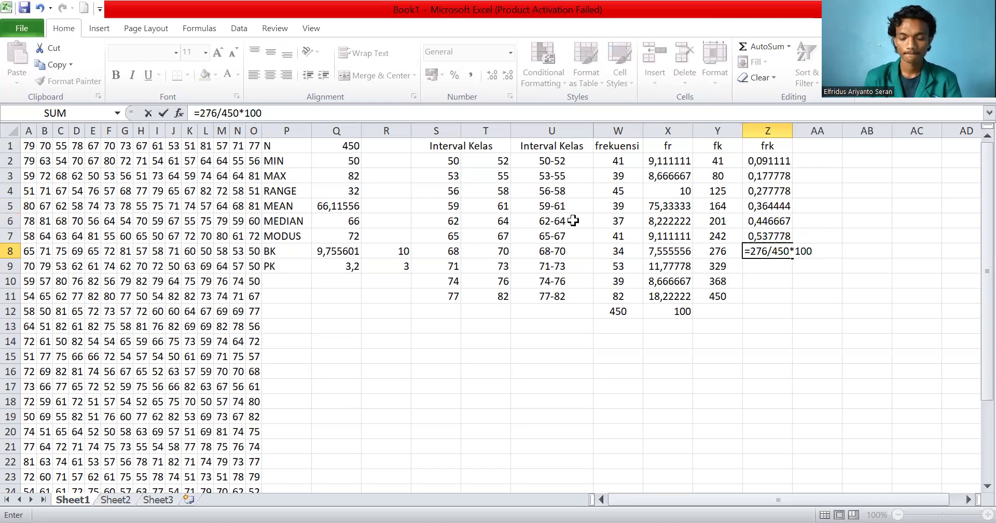
{"action": "type", "text": "%"}
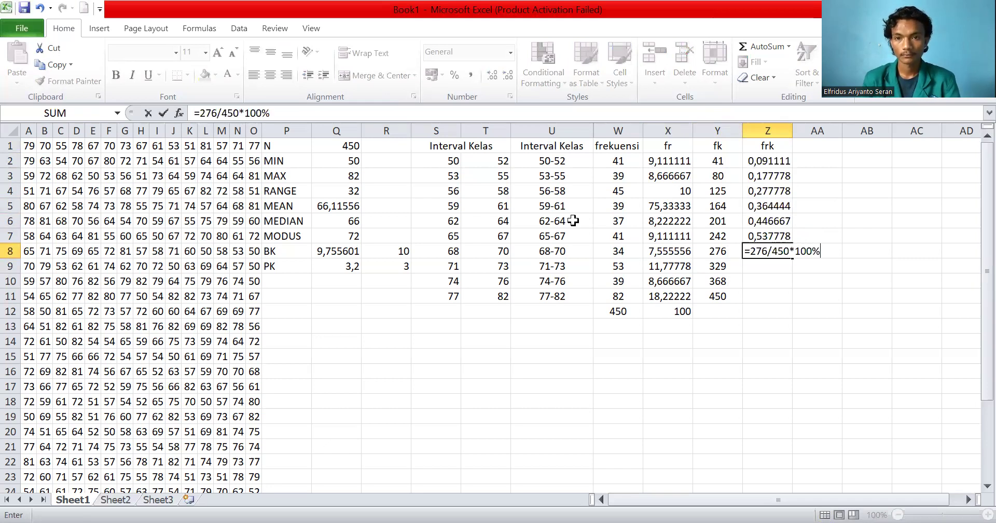
{"action": "key", "text": "Return"}
- Calculate the frk value for class 71-73 in Z9 with the formula =329/450*100%
{"action": "type", "text": "="}
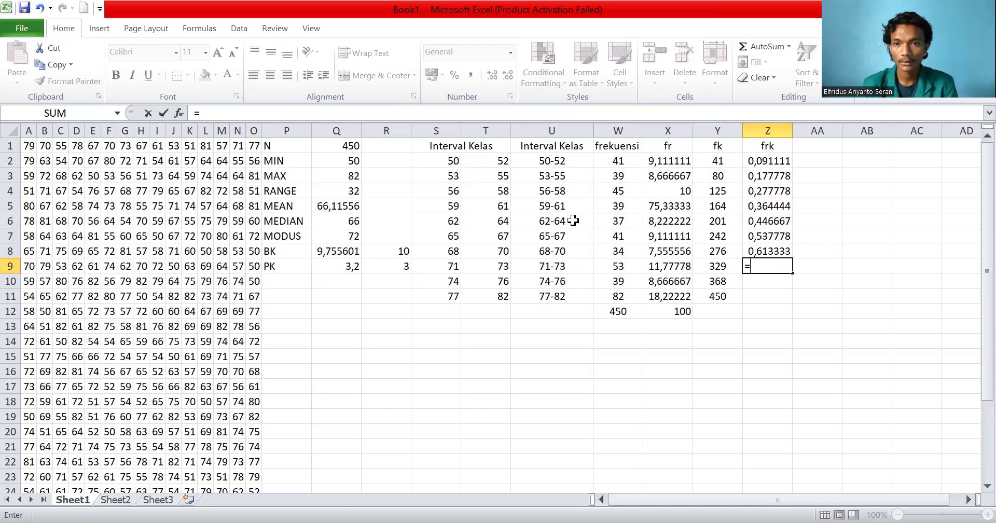
{"action": "type", "text": "32"}
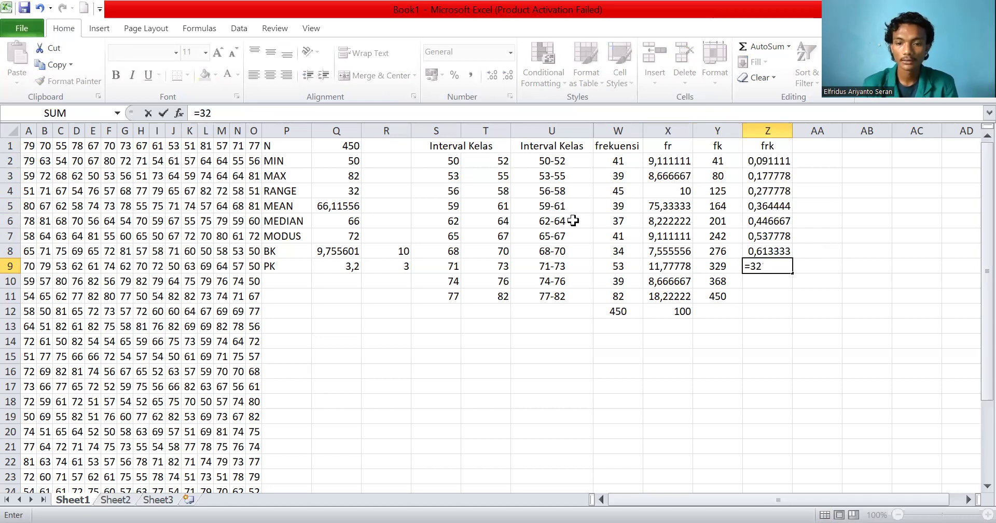
{"action": "type", "text": "9/450"}
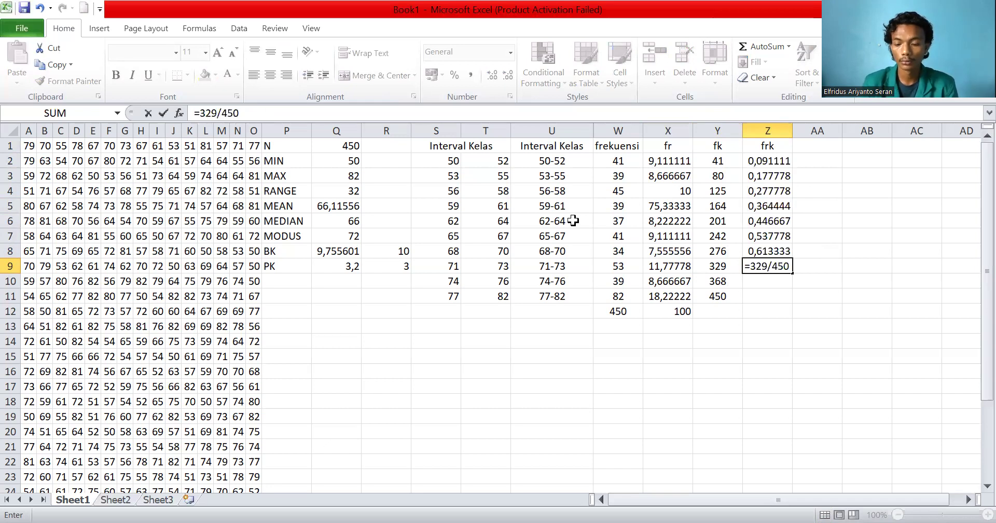
{"action": "type", "text": "*"}
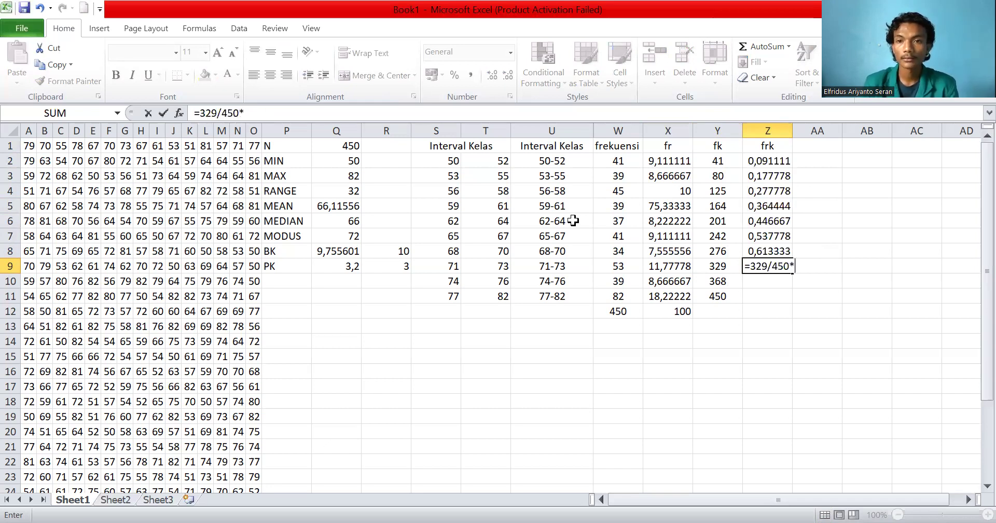
{"action": "type", "text": "100"}
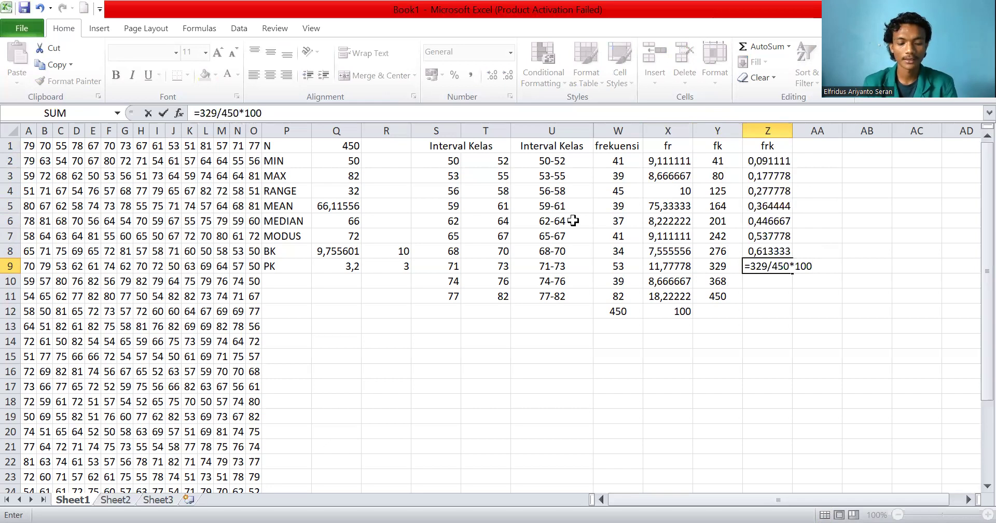
{"action": "type", "text": "%"}
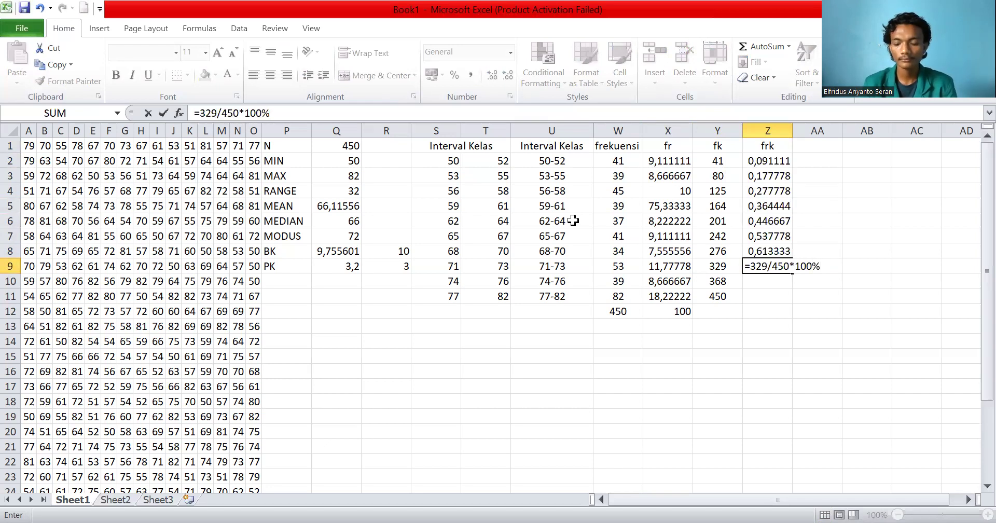
{"action": "key", "text": "Return"}
- Calculate the frk value for class 74-76 in Z10 with the formula =368/450*100
{"action": "type", "text": "="}
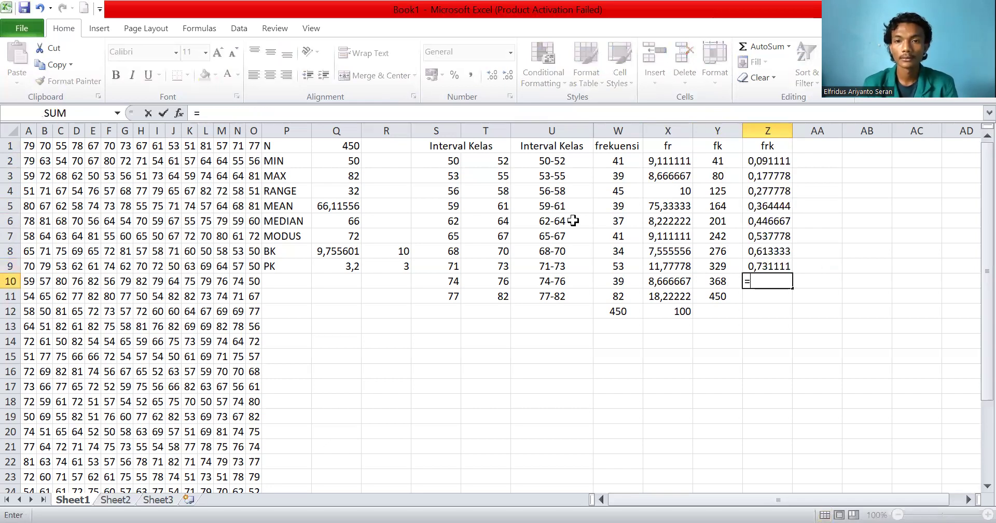
{"action": "type", "text": "3"}
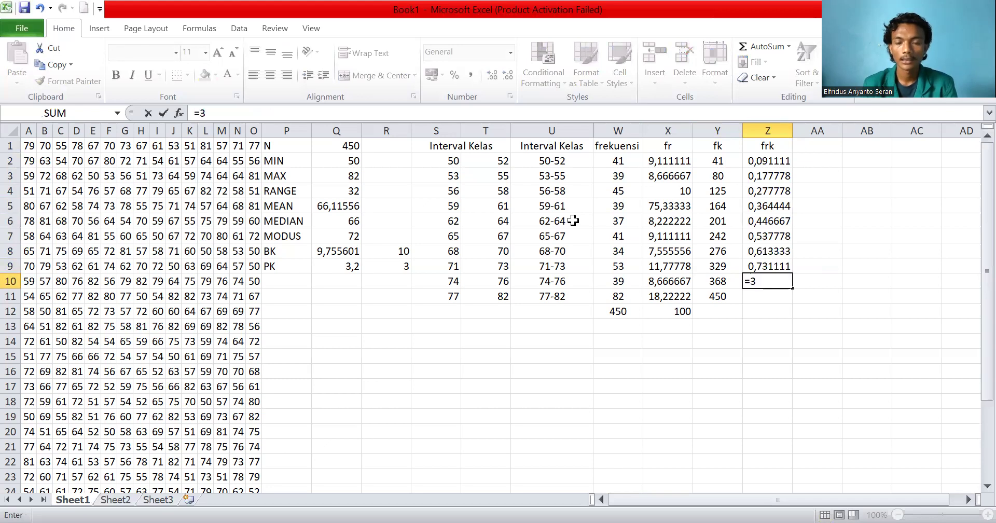
{"action": "type", "text": "68/450*"}
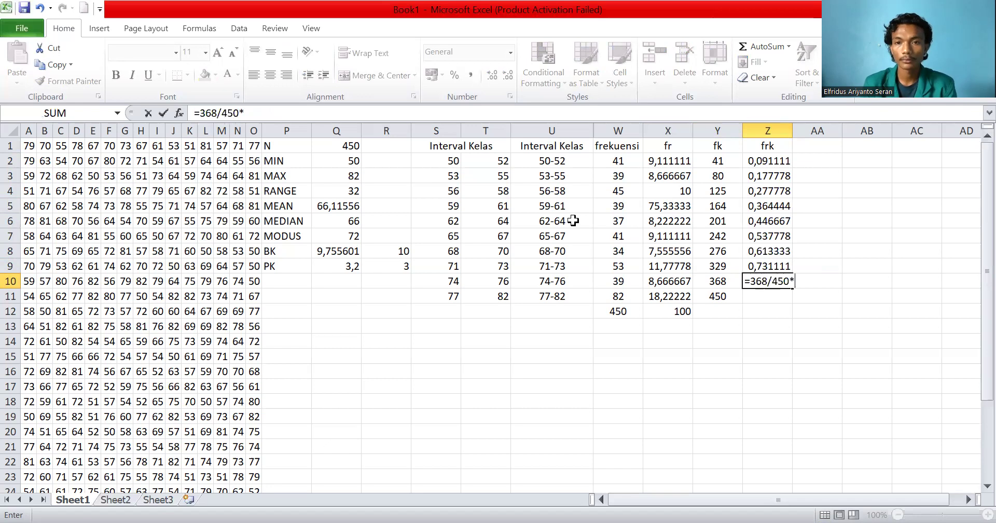
{"action": "type", "text": "100"}
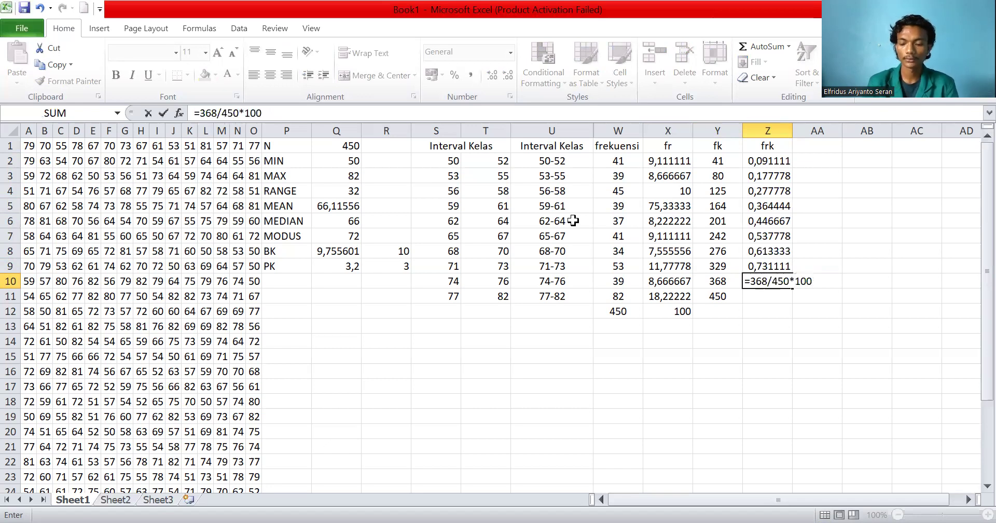
{"action": "key", "text": "Return"}
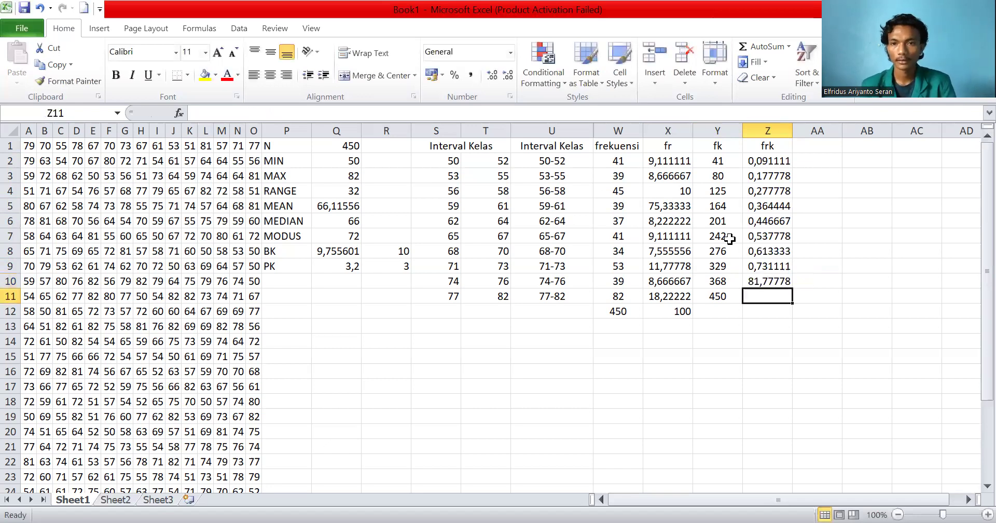
- Edit the frk formula for class 74-76 in Z10 to =368/450*1005
{"action": "left_click", "coordinate": [767, 281]}
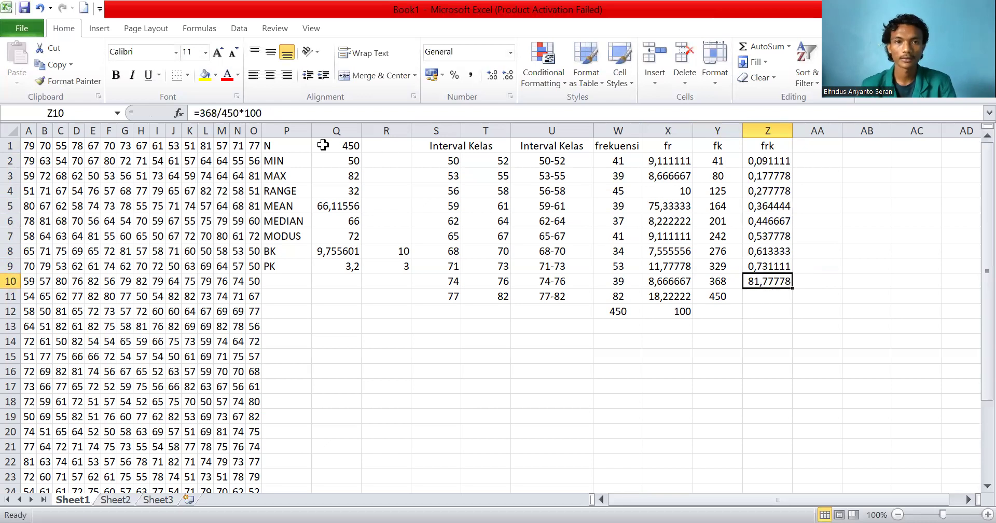
{"action": "left_click", "coordinate": [266, 116]}
{"action": "type", "text": "5"}
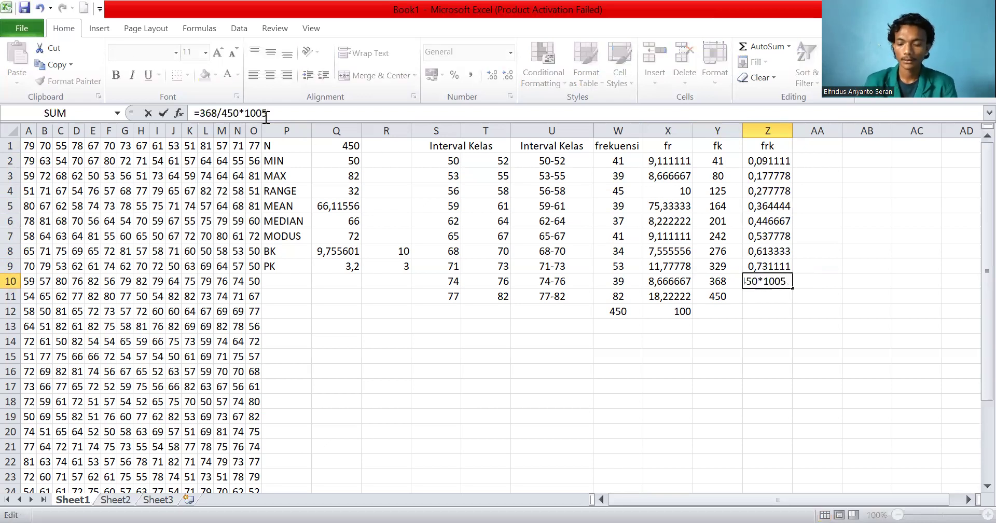
{"action": "key", "text": "Return"}
- Calculate the frk value for class 77-82 in Z11 with the formula =450/450*100
{"action": "type", "text": "="}
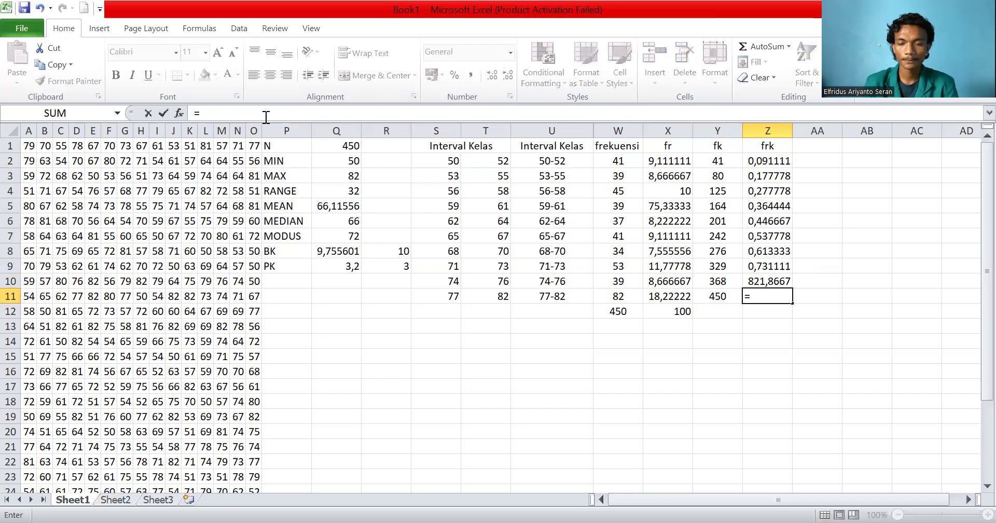
{"action": "type", "text": "450/450"}
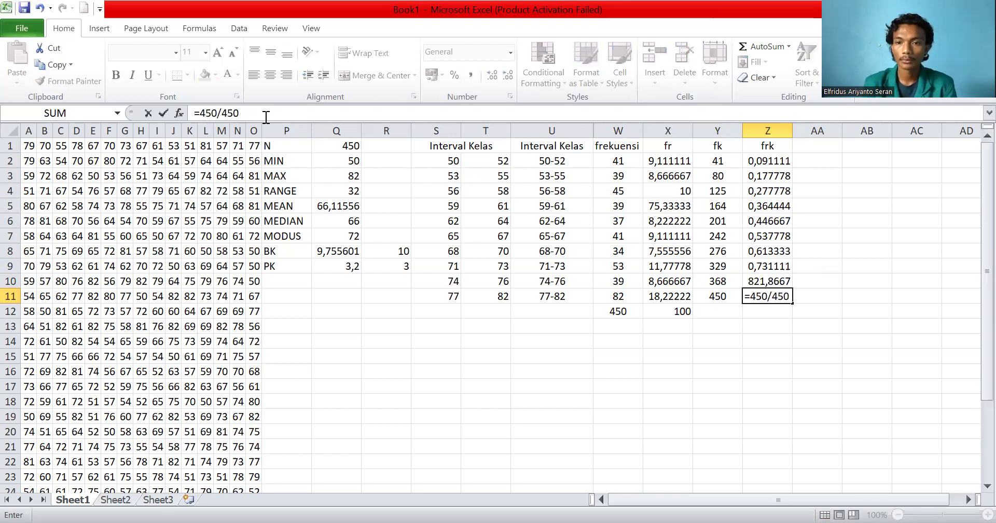
{"action": "type", "text": "*100"}
{"action": "key", "text": "Return"}
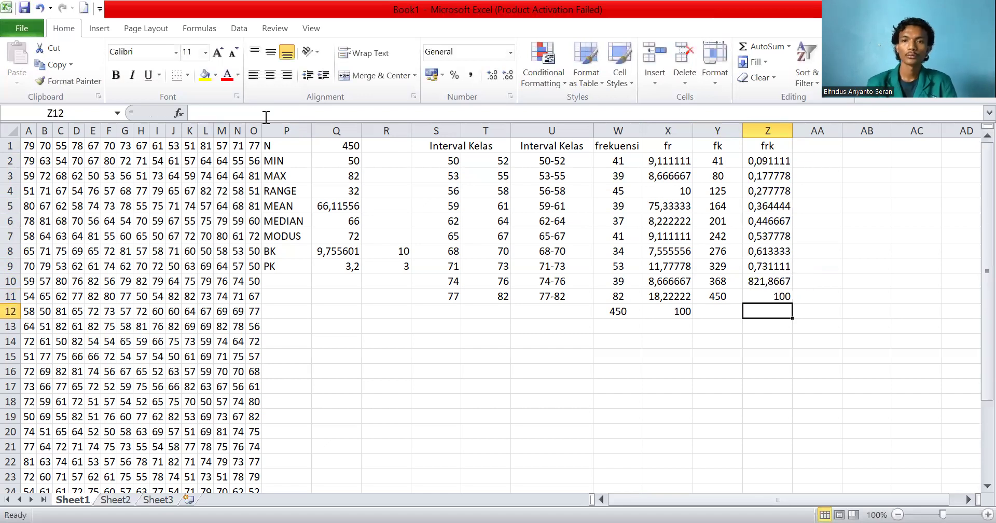
- Format the frk values in Z2:Z11 as percentages
{"action": "left_click_drag", "start_coordinate": [766, 161], "coordinate": [783, 293]}
{"action": "left_click", "coordinate": [772, 159]}
{"action": "double_click", "coordinate": [772, 159]}
{"action": "left_click", "coordinate": [767, 236]}
{"action": "left_click_drag", "start_coordinate": [768, 161], "coordinate": [772, 294]}
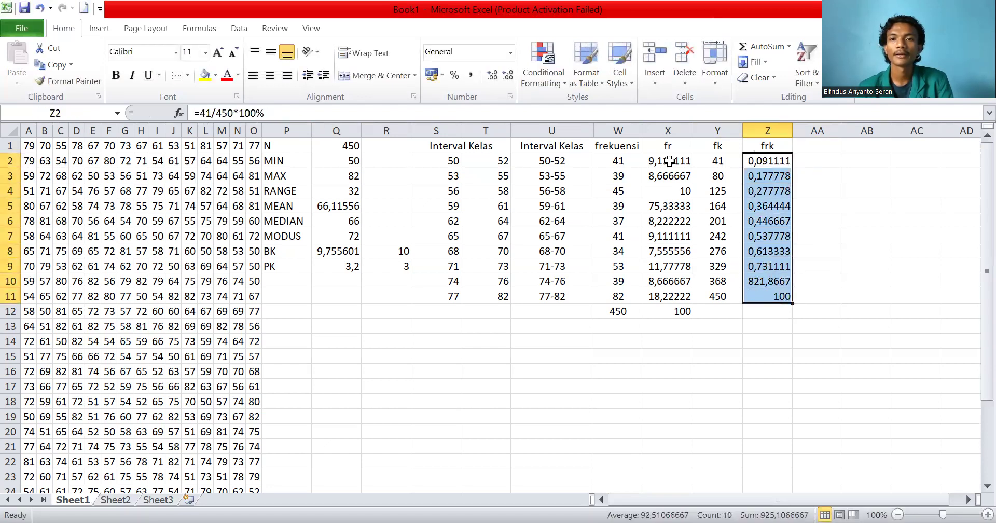
{"action": "left_click", "coordinate": [454, 76]}
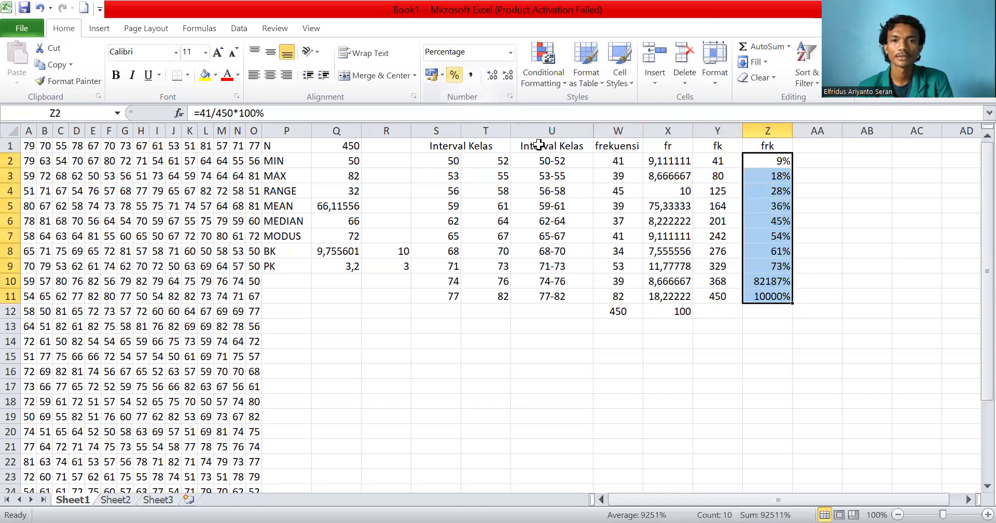
- Add the column header xi in AA1 and enter 51 in AA2 for class 50-52
{"action": "left_click", "coordinate": [808, 150]}
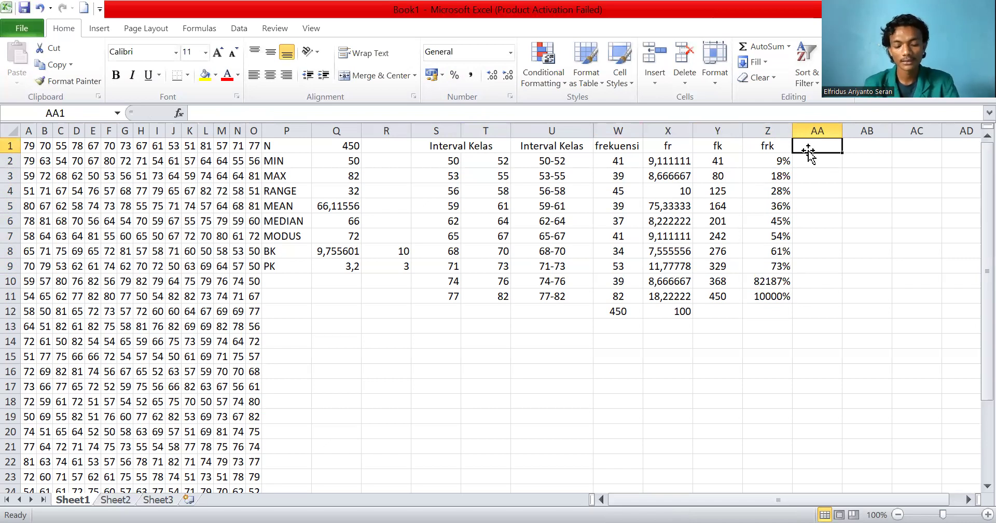
{"action": "type", "text": "xi"}
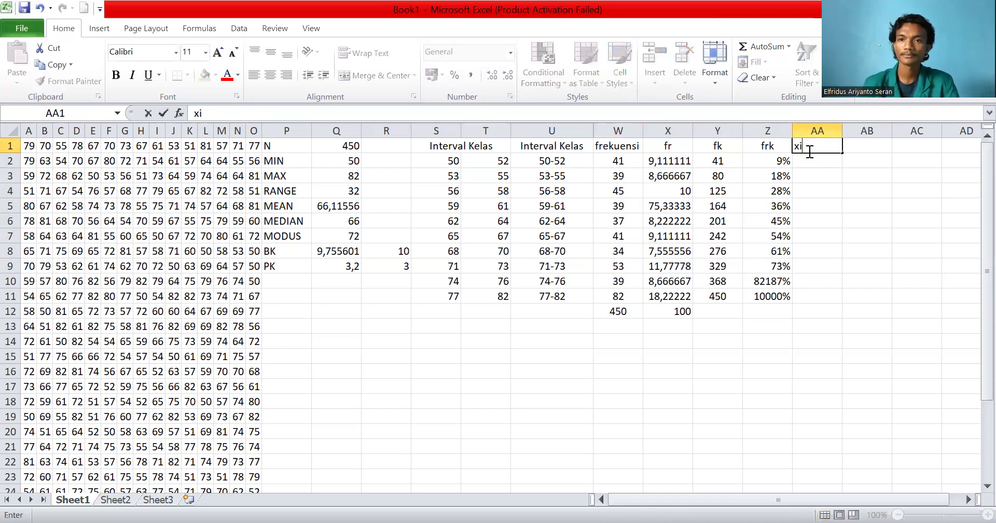
{"action": "left_click", "coordinate": [825, 159]}
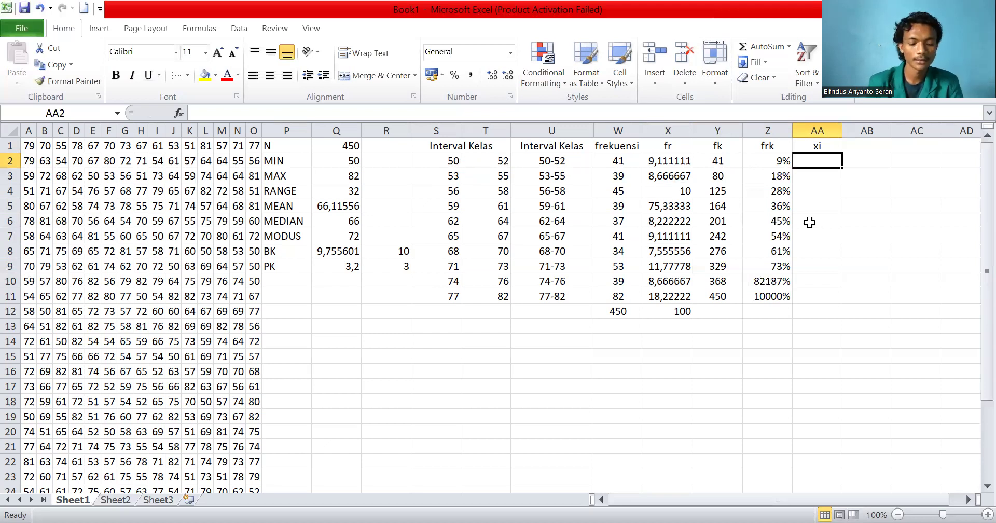
{"action": "type", "text": "51"}
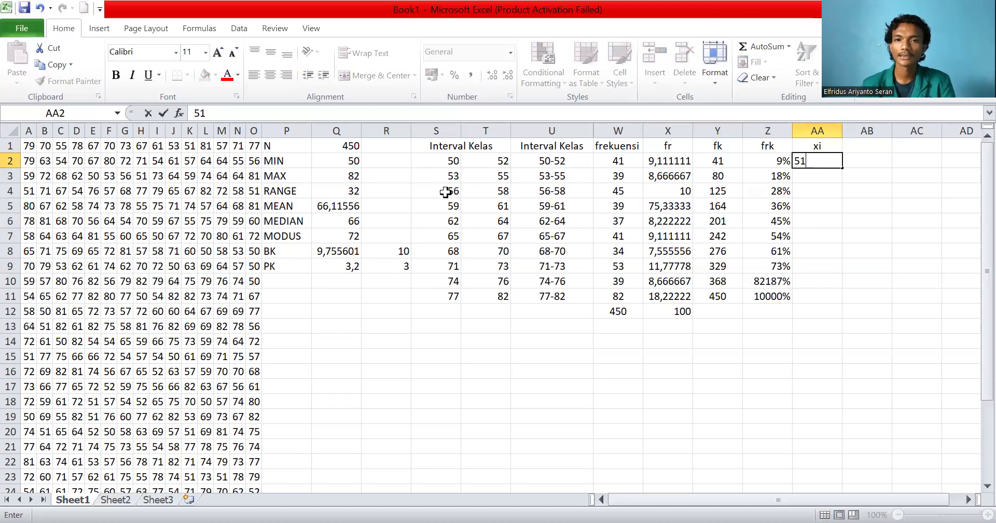
- Enter the xi midpoints 54, 57, 60 and 63 in AA3:AA6 for classes 53-55 through 62-64
{"action": "left_click", "coordinate": [813, 178]}
{"action": "type", "text": "54"}
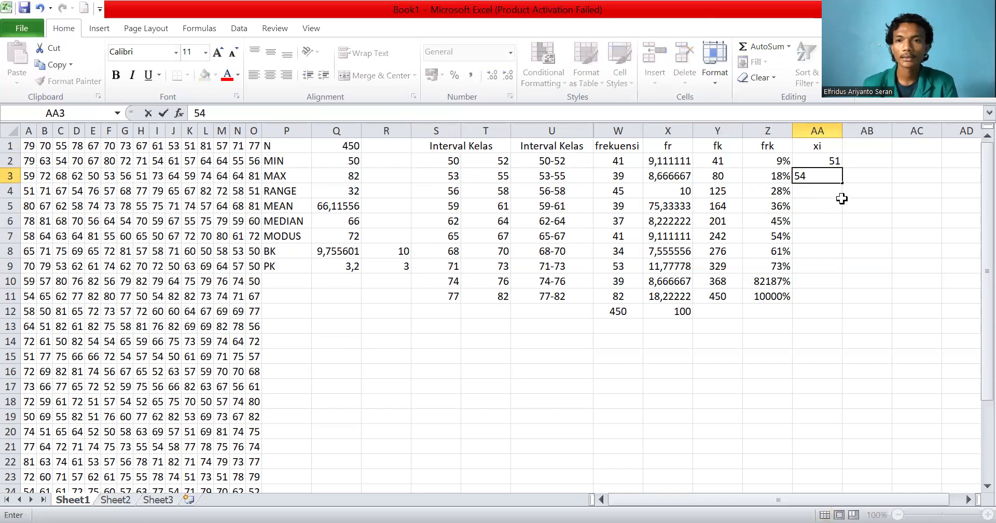
{"action": "left_click", "coordinate": [816, 191]}
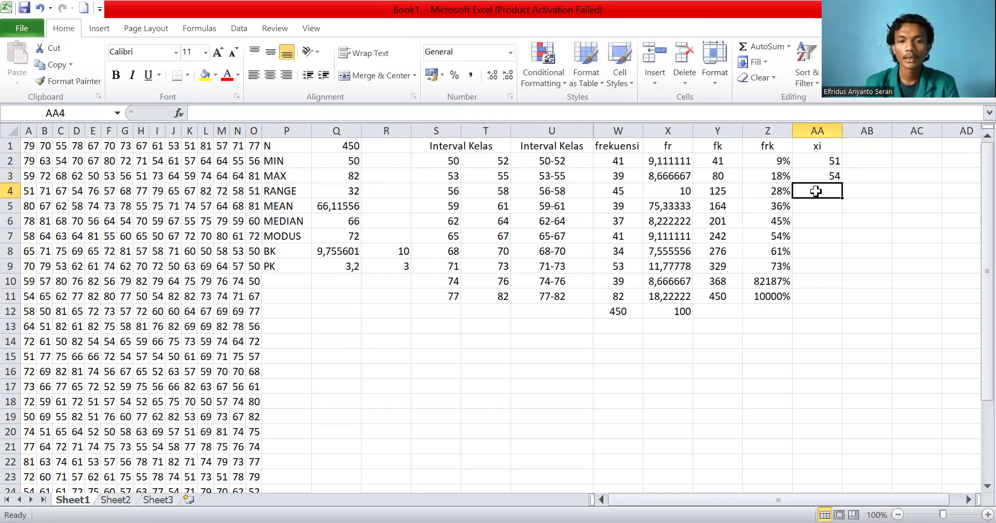
{"action": "type", "text": "57"}
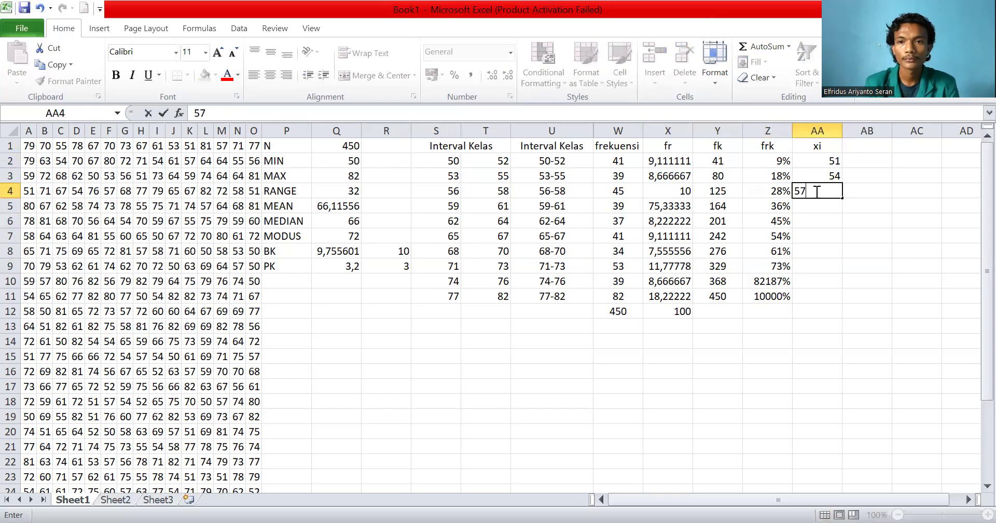
{"action": "key", "text": "Return"}
{"action": "type", "text": "60"}
{"action": "key", "text": "Tab"}
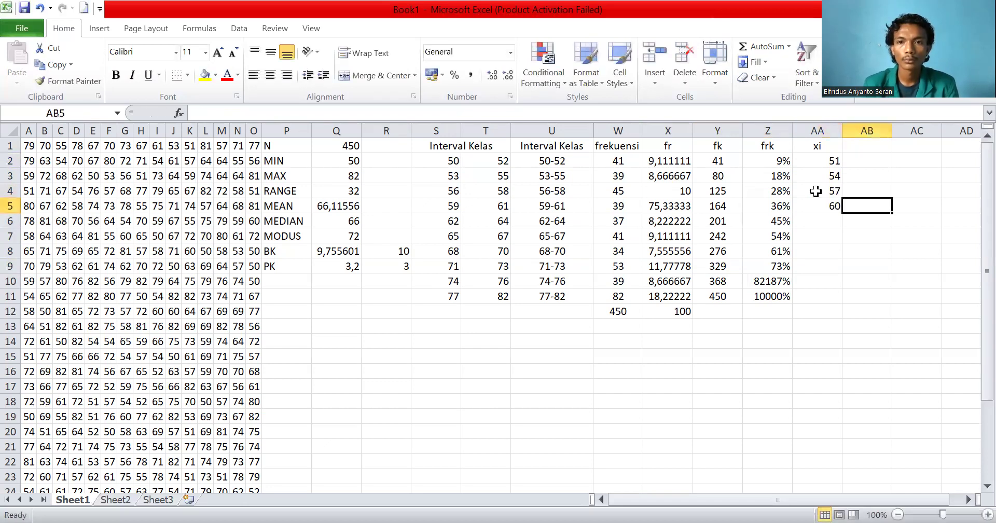
{"action": "key", "text": "Left"}
{"action": "key", "text": "Down"}
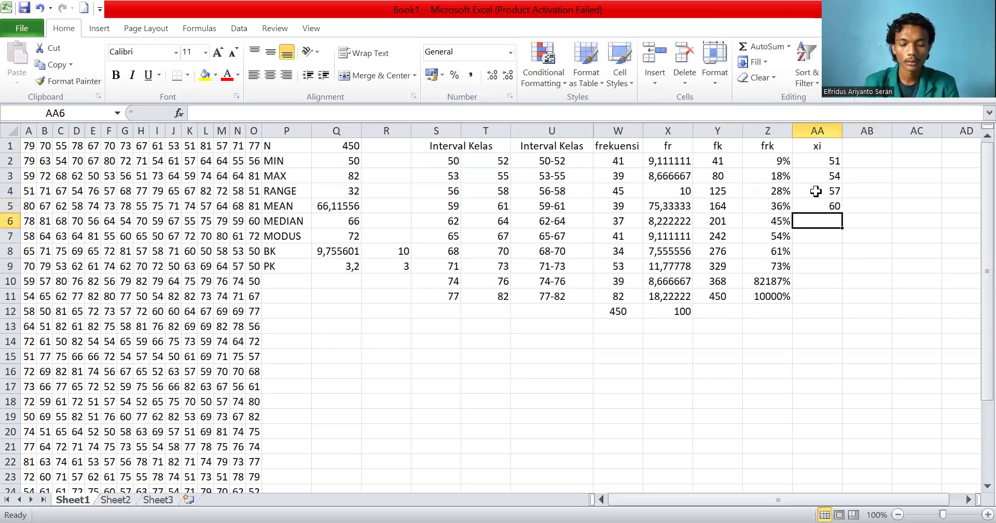
{"action": "type", "text": "63"}
{"action": "key", "text": "Return"}
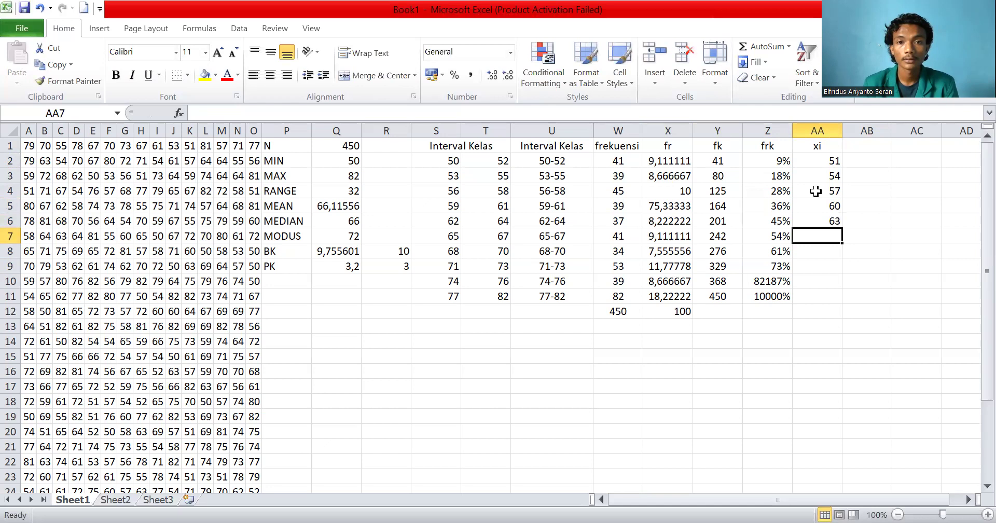
- Enter the xi midpoints 66 and 69 in AA7:AA8 for classes 65-67 and 68-70
{"action": "type", "text": "69"}
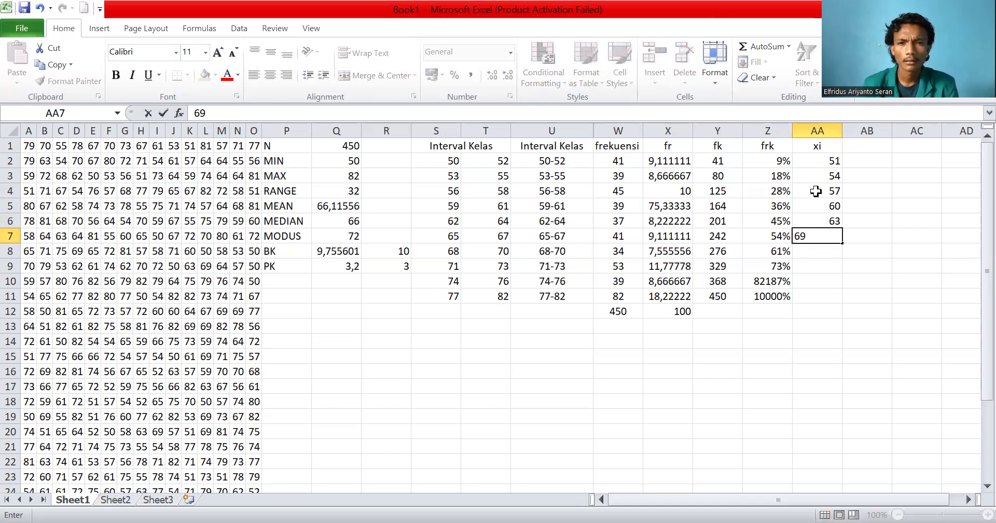
{"action": "key", "text": "BackSpace"}
{"action": "key", "text": "BackSpace"}
{"action": "type", "text": "66"}
{"action": "key", "text": "Return"}
{"action": "type", "text": "69"}
{"action": "key", "text": "Return"}
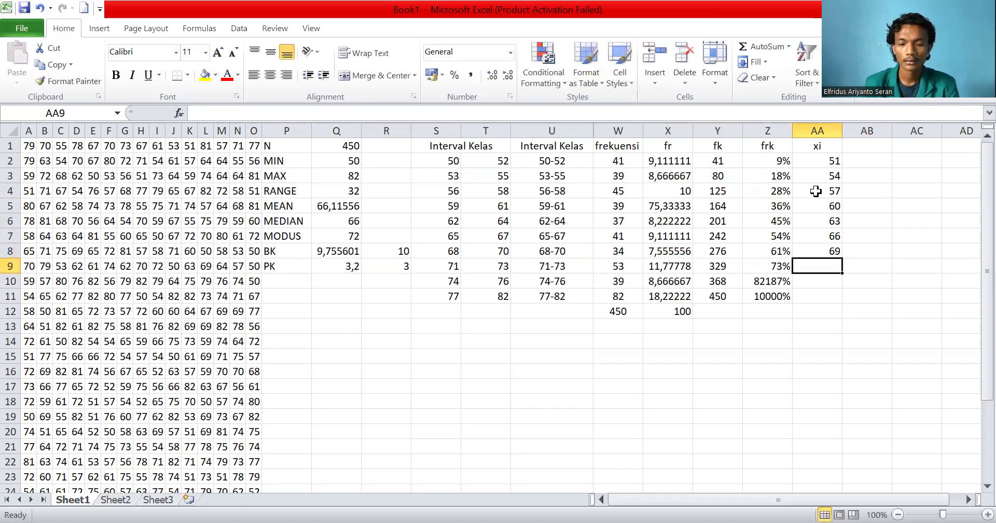
- Enter the xi midpoints 72, 75 and 78 in AA9:AA11 for the last three classes
{"action": "type", "text": "72"}
{"action": "key", "text": "Return"}
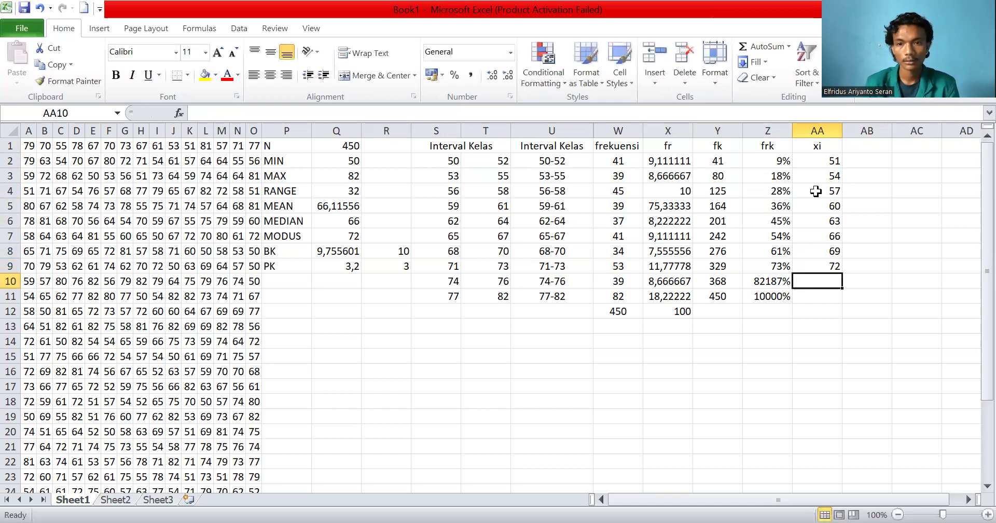
{"action": "type", "text": "75"}
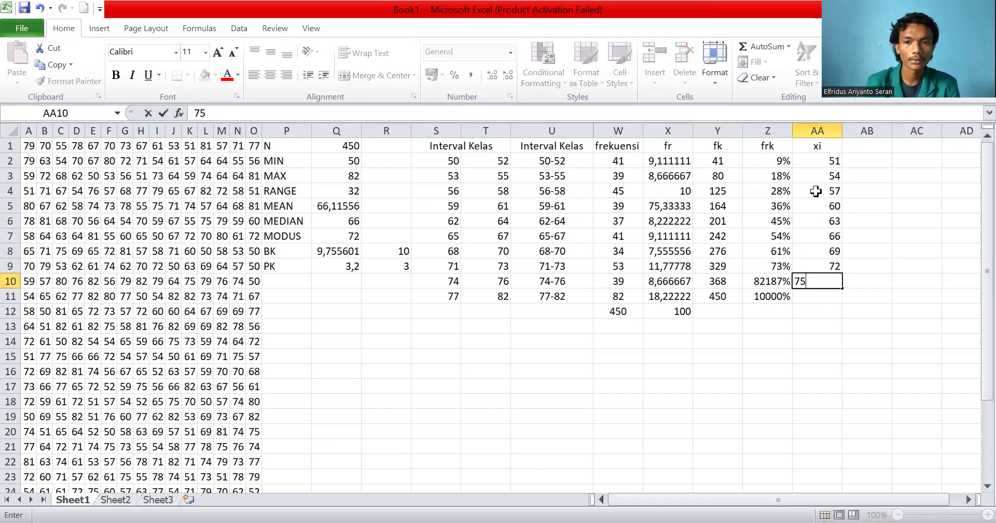
{"action": "key", "text": "Return"}
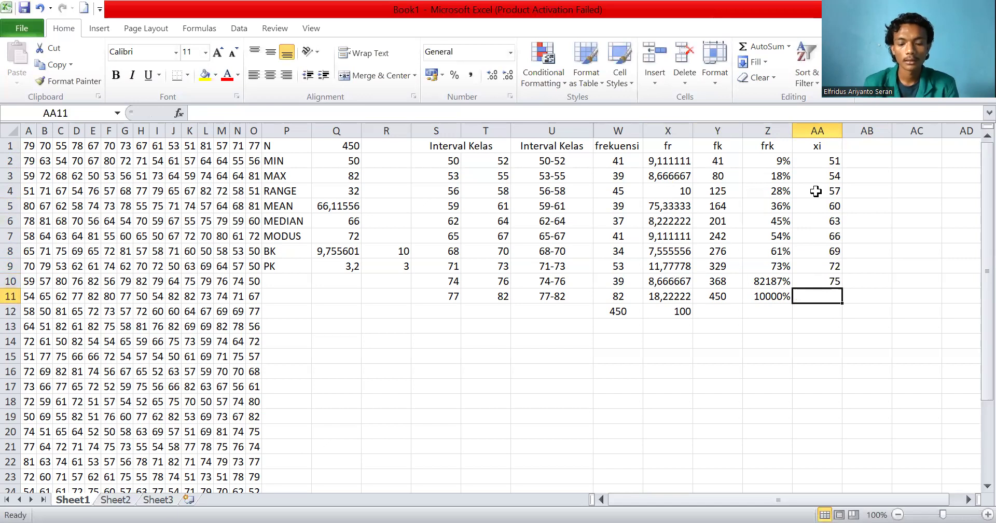
{"action": "type", "text": "78"}
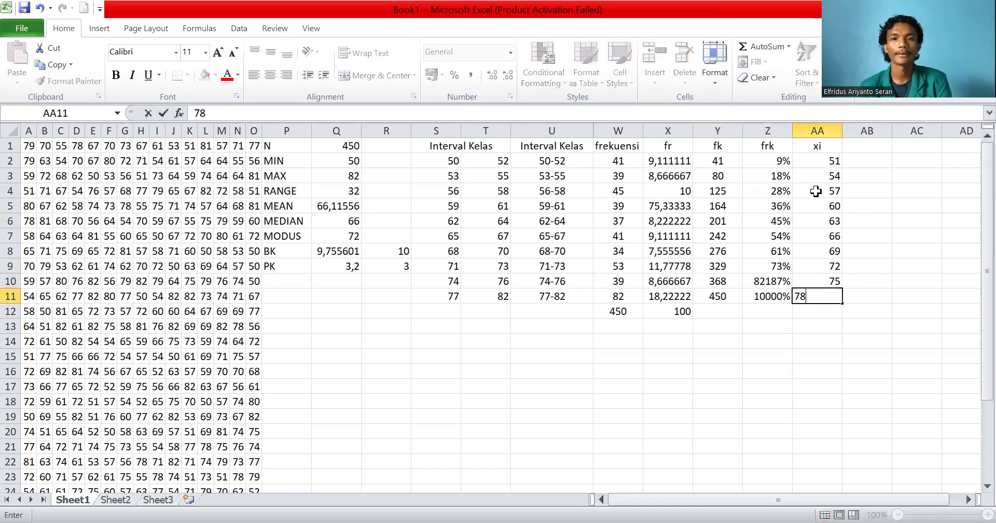
{"action": "left_click", "coordinate": [883, 293]}
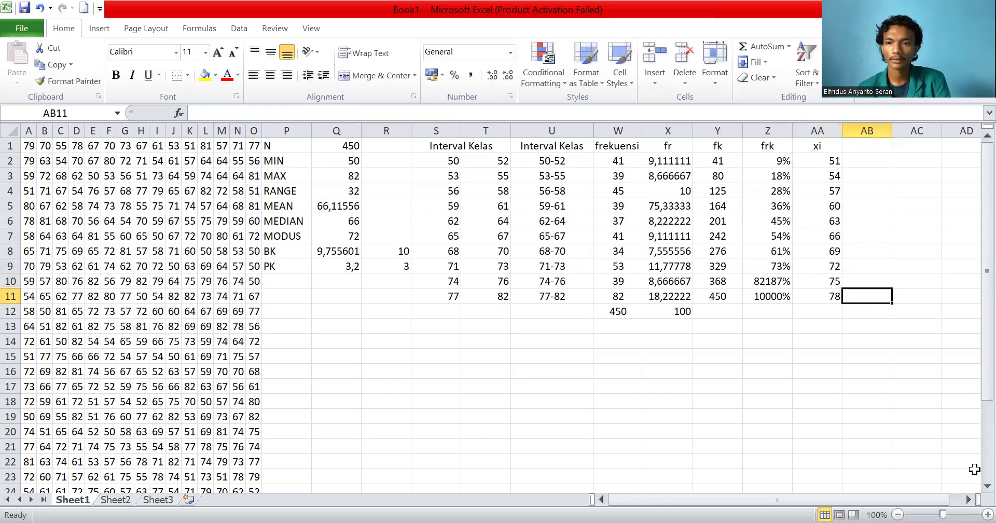
- Add the column header fi,xi in AB1, next to the xi column
{"action": "left_click", "coordinate": [968, 499]}
{"action": "left_click", "coordinate": [967, 499]}
{"action": "left_click", "coordinate": [968, 499]}
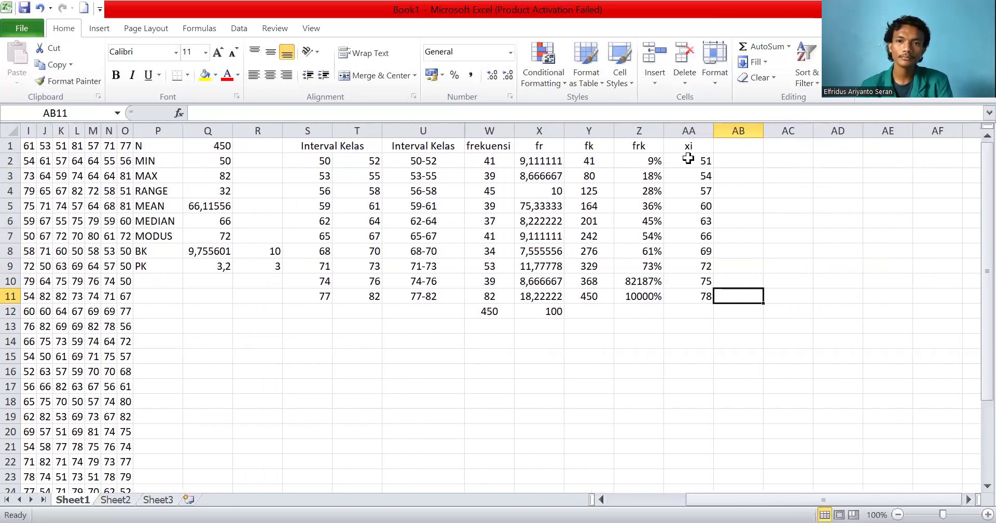
{"action": "left_click", "coordinate": [731, 146]}
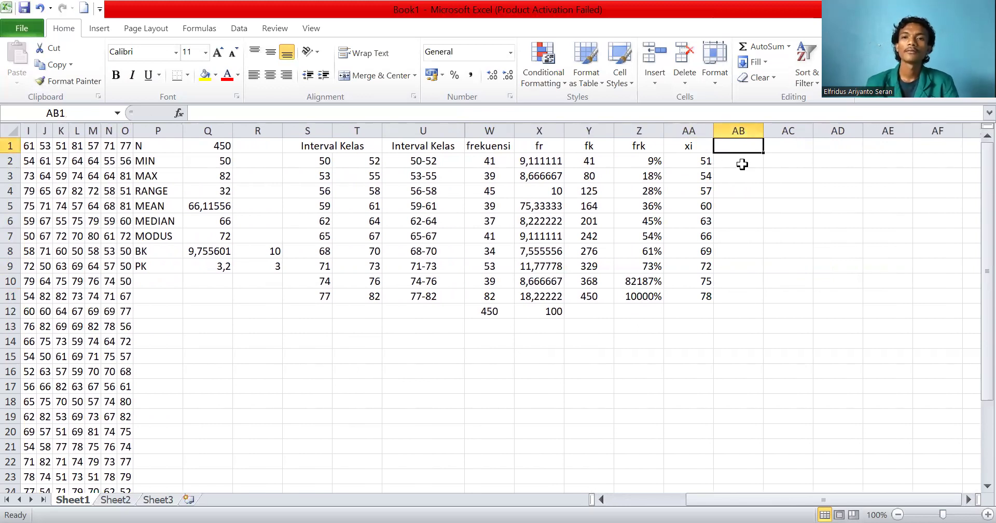
{"action": "type", "text": "fi"}
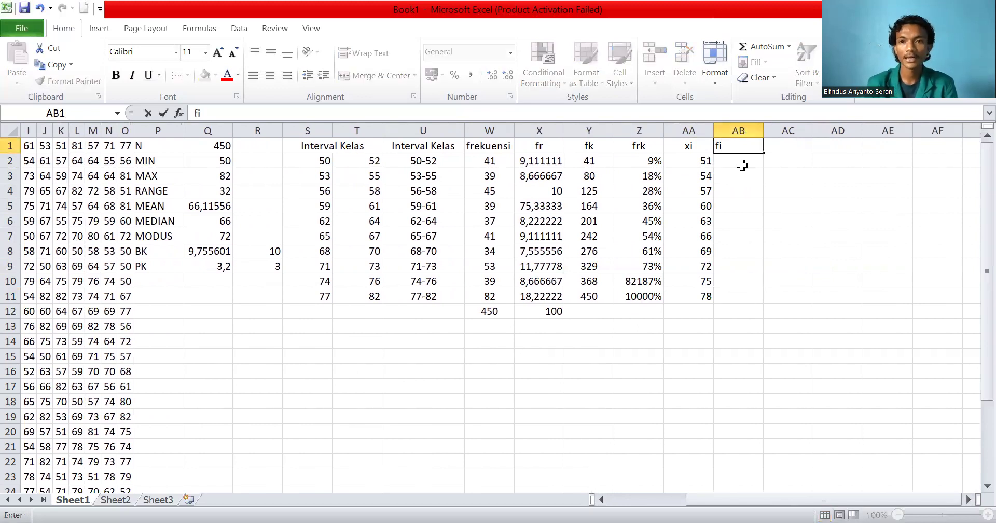
{"action": "type", "text": ","}
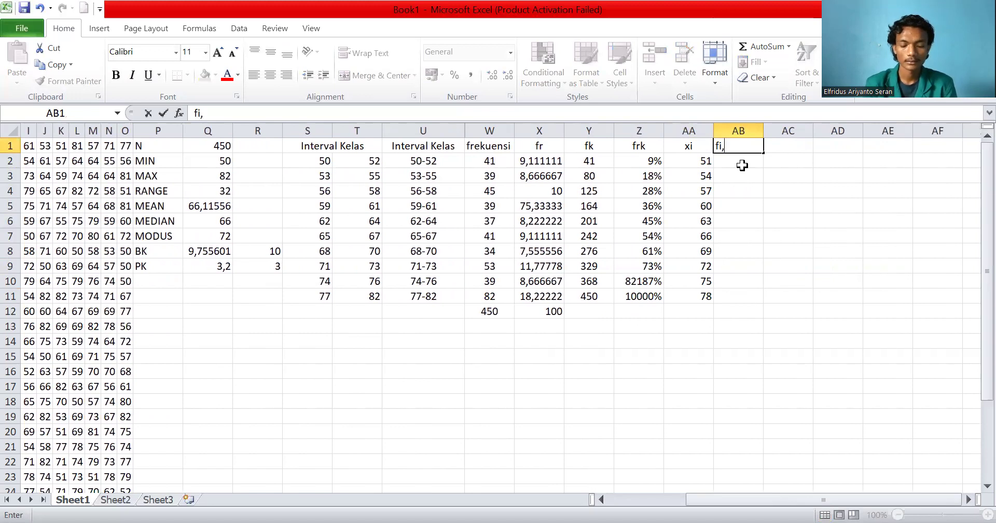
{"action": "type", "text": "xi"}
- Calculate the fi,xi value for class 50-52 in AB2 with the formula =41*51
{"action": "left_click", "coordinate": [743, 162]}
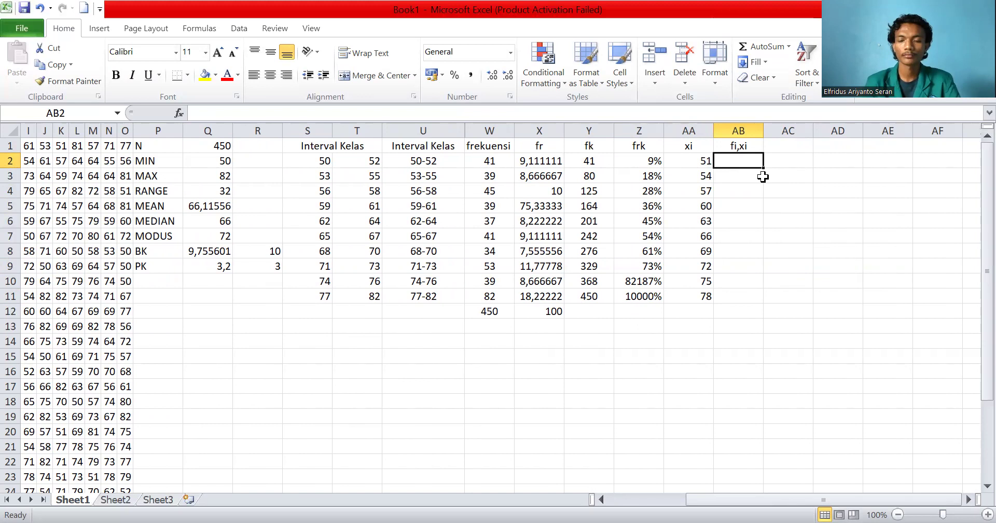
{"action": "type", "text": "=4"}
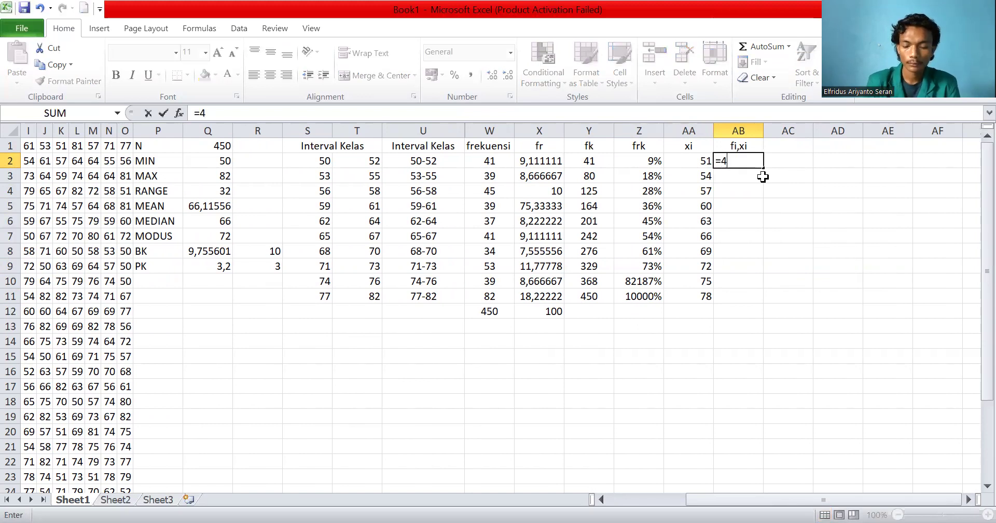
{"action": "type", "text": "1*52"}
{"action": "key", "text": "BackSpace"}
{"action": "type", "text": "1"}
{"action": "key", "text": "Return"}
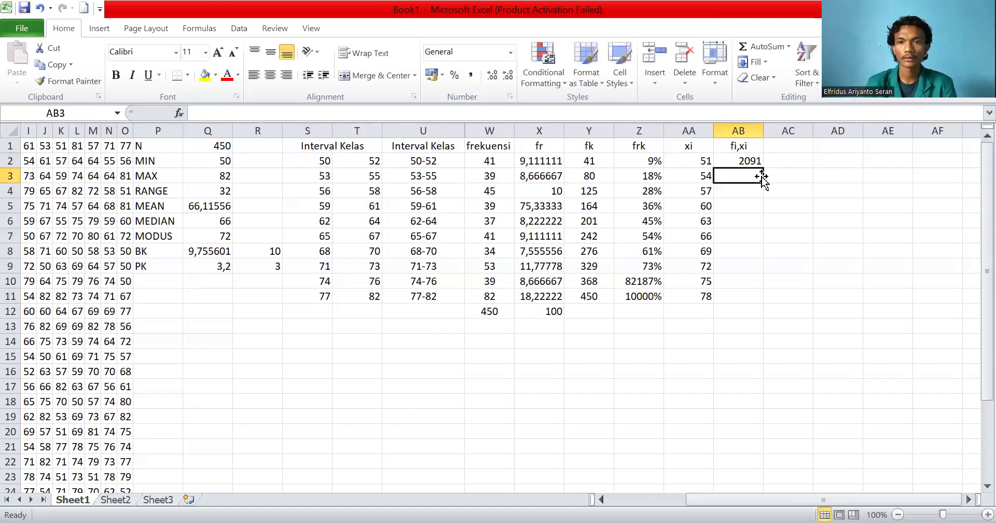
- Calculate the fi,xi value for class 53-55 in AB3 with the formula =39*54
{"action": "type", "text": "="}
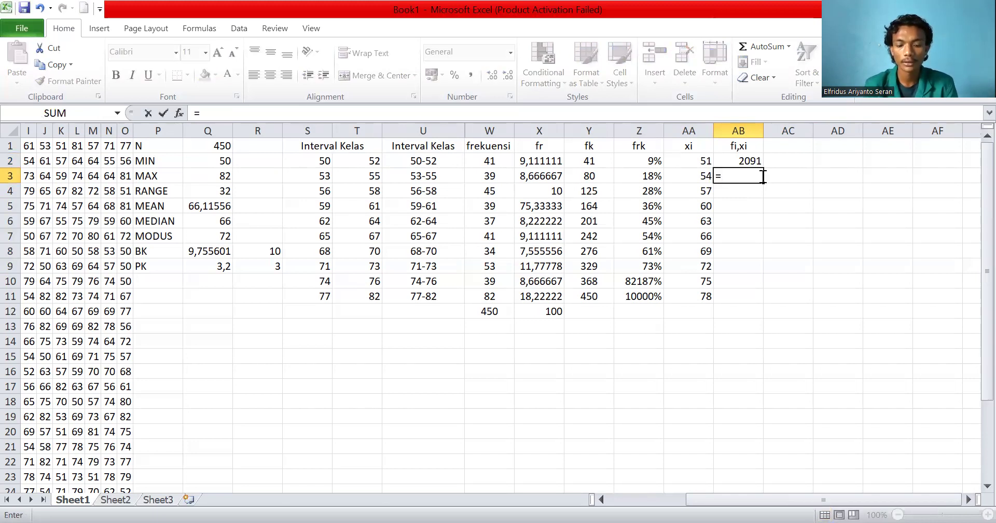
{"action": "type", "text": "39"}
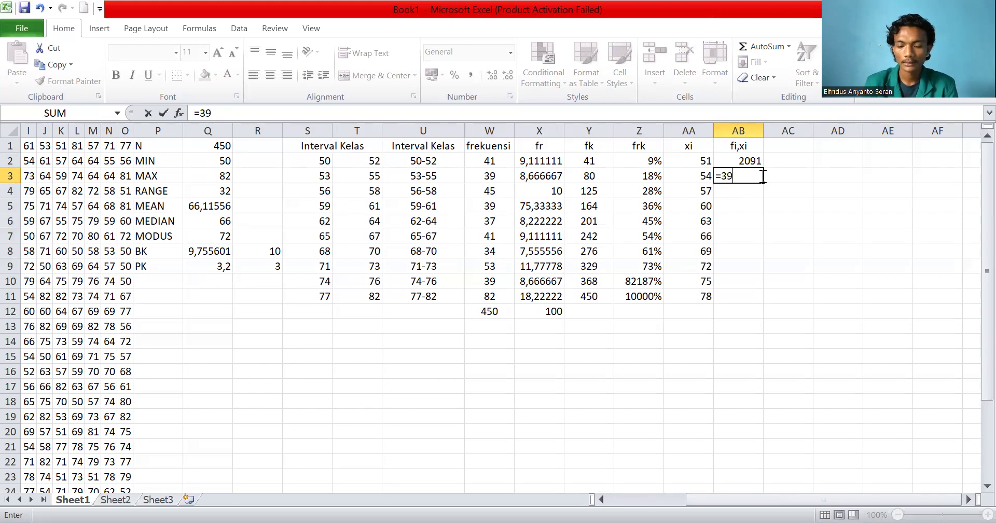
{"action": "type", "text": "*"}
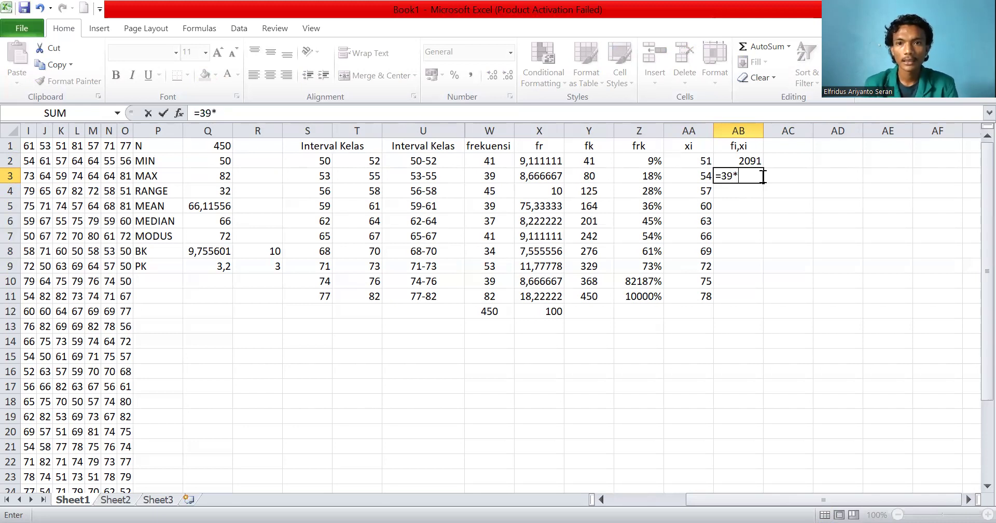
{"action": "type", "text": "54"}
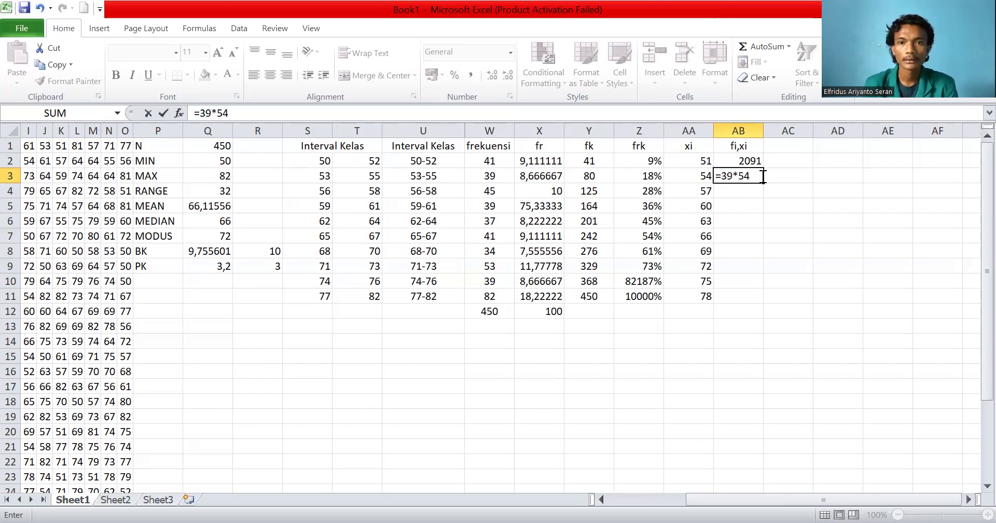
{"action": "key", "text": "Return"}
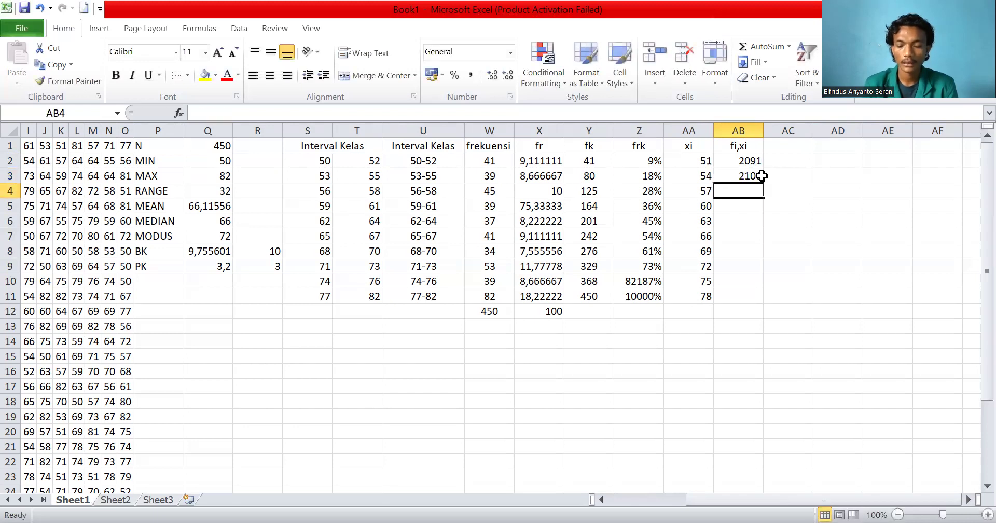
- Calculate the fi,xi value for class 56-58 in AB4 with the formula =45*57
{"action": "type", "text": "=45"}
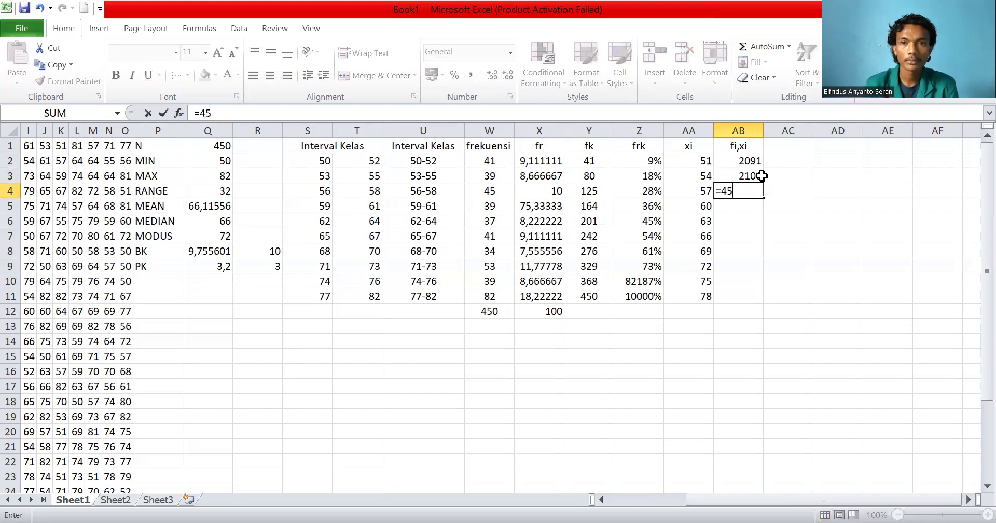
{"action": "type", "text": ")"}
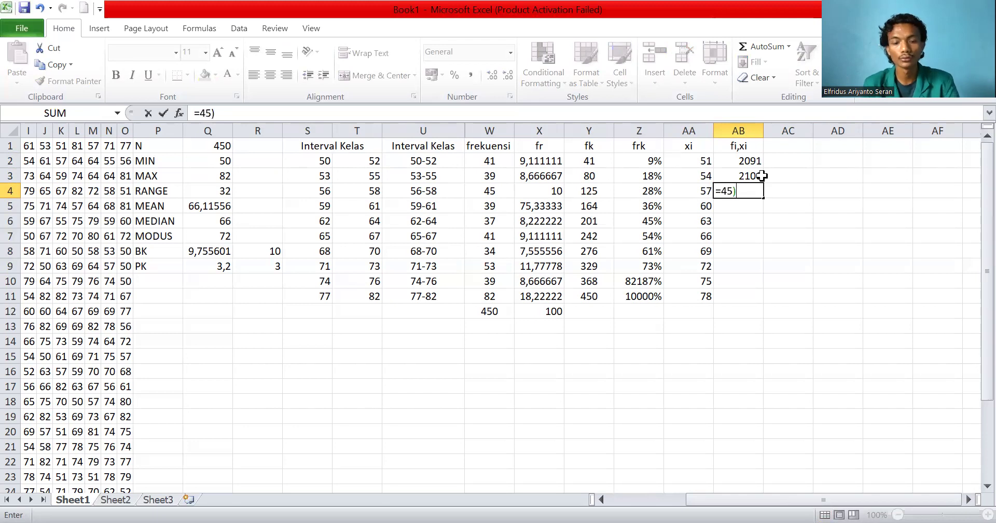
{"action": "type", "text": "57"}
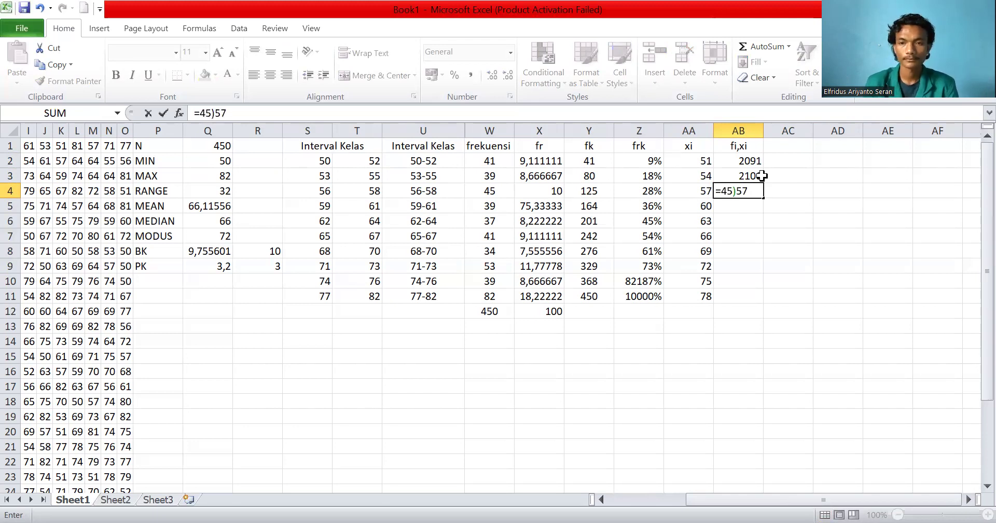
{"action": "key", "text": "Return"}
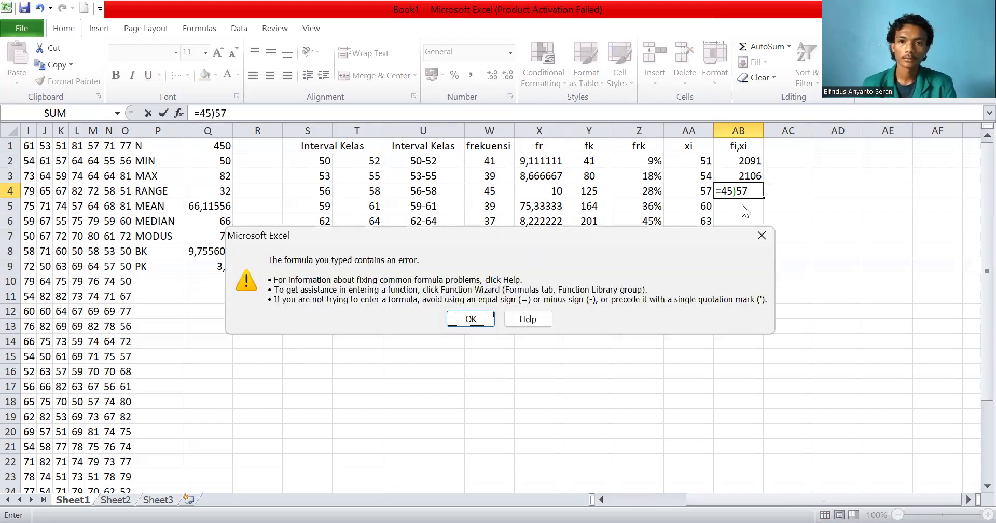
{"action": "key", "text": "Return"}
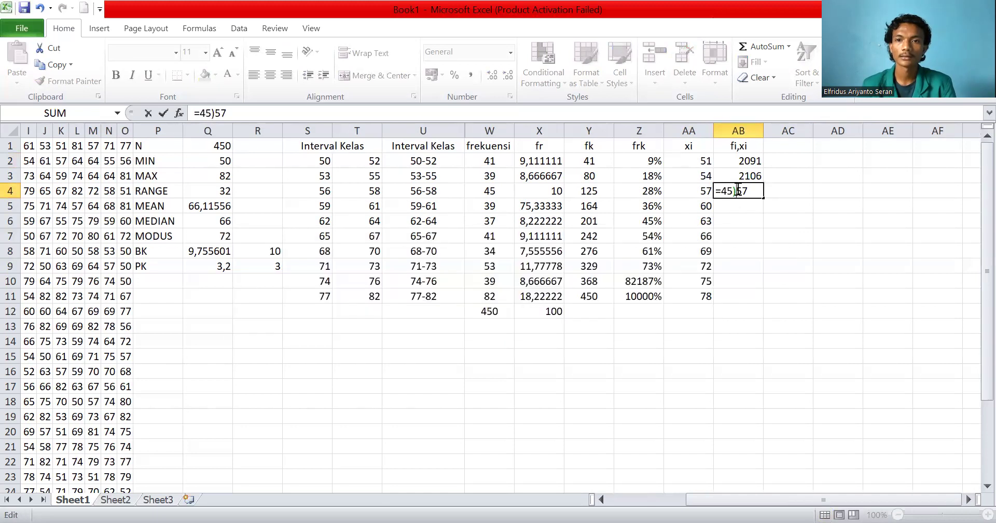
{"action": "left_click", "coordinate": [733, 190]}
{"action": "key", "text": "BackSpace"}
{"action": "type", "text": "*"}
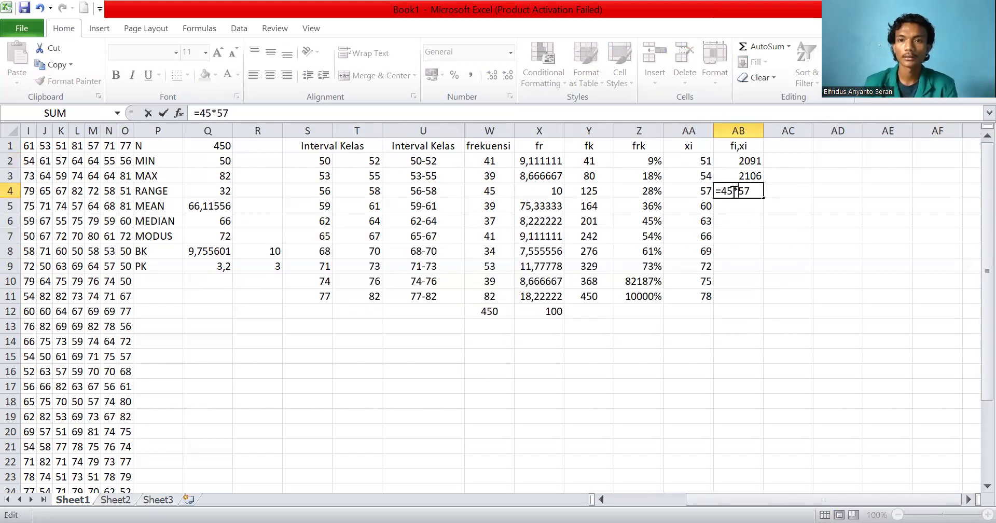
{"action": "key", "text": "Return"}
- Calculate the fi,xi value for class 59-61 in AB5 with the formula =39*60
{"action": "type", "text": "="}
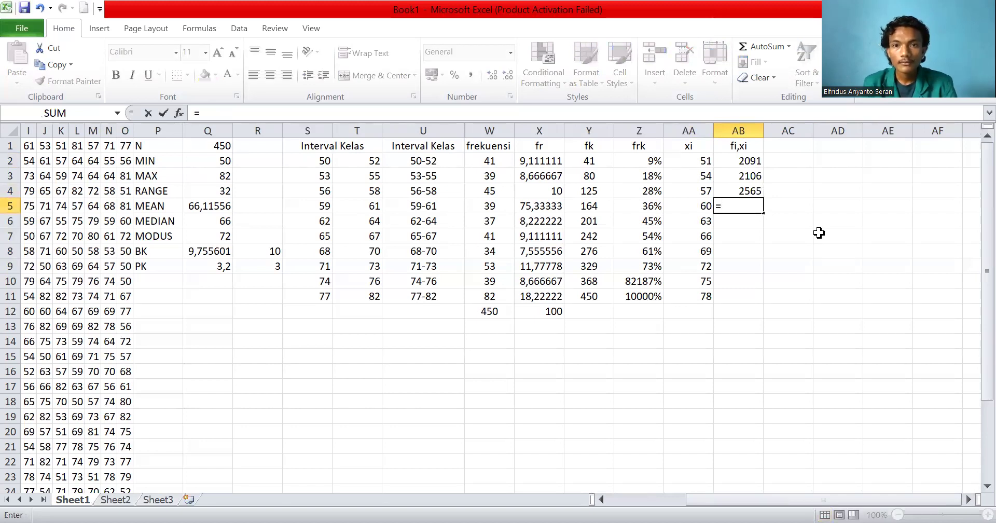
{"action": "type", "text": "39*"}
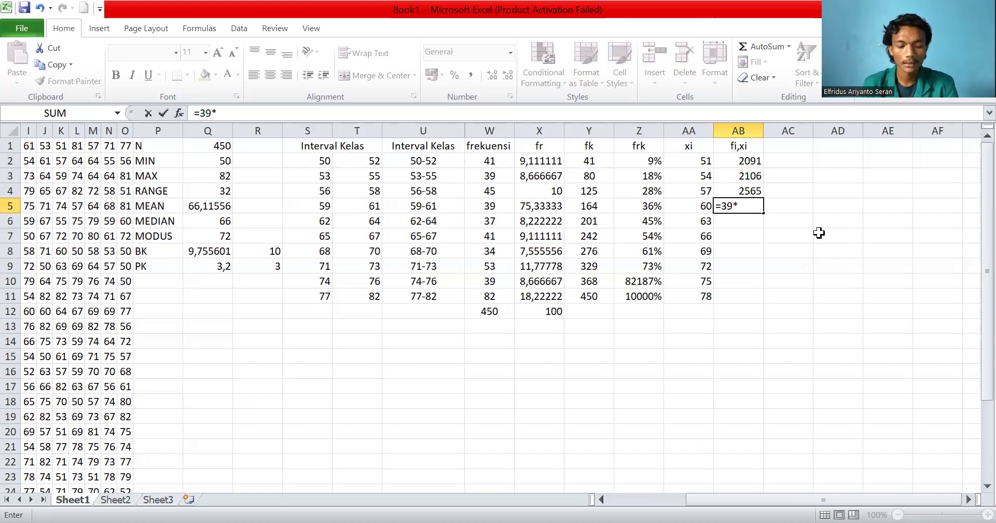
{"action": "type", "text": "60"}
{"action": "key", "text": "Return"}
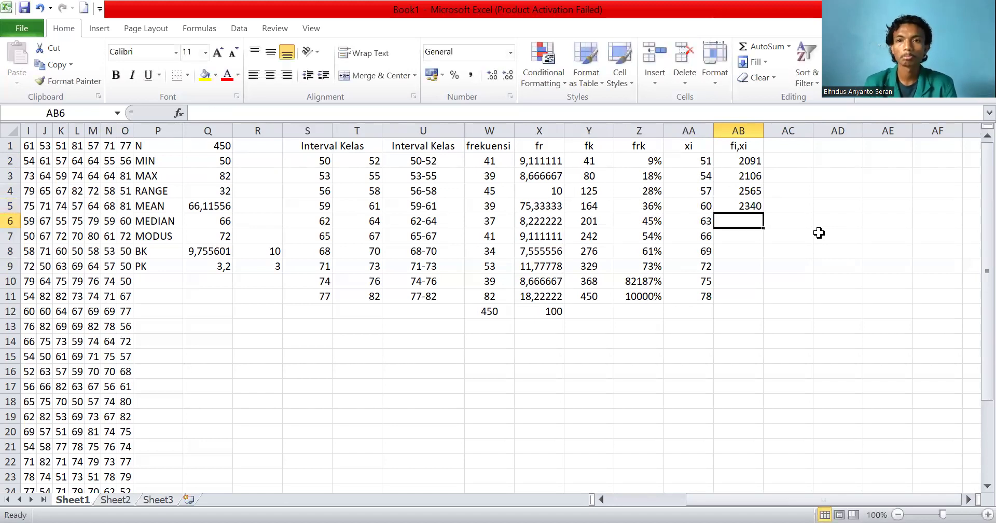
- Calculate the fi,xi value for class 62-64 in AB6 with the formula =37*63
{"action": "type", "text": "="}
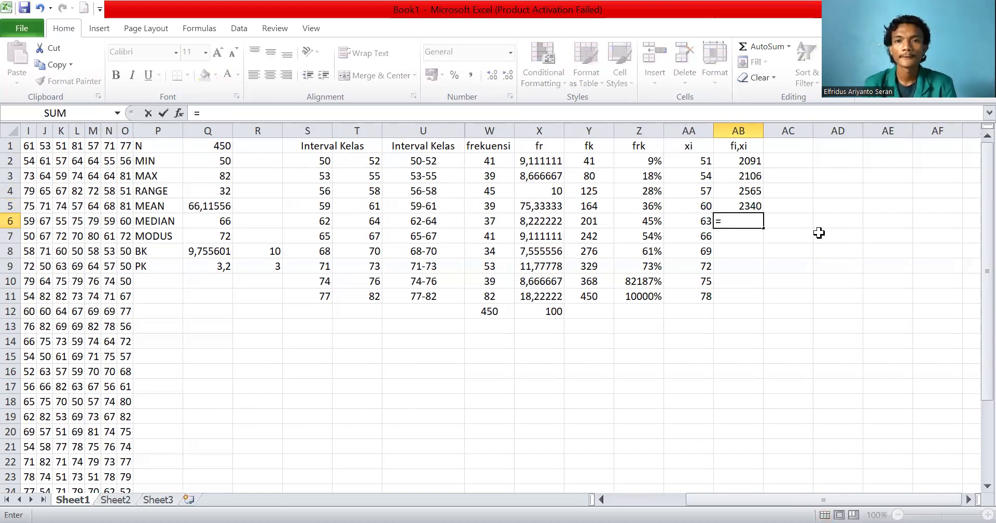
{"action": "type", "text": "37"}
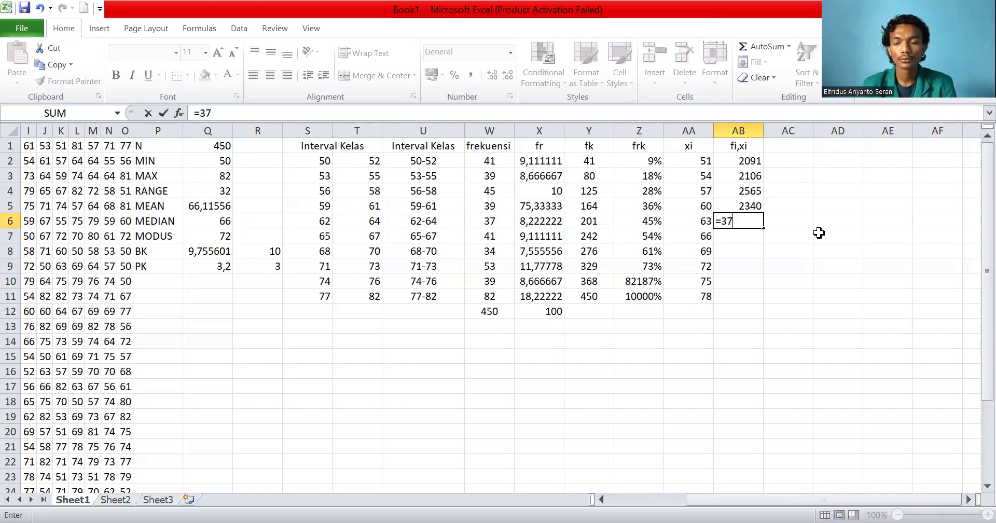
{"action": "type", "text": "*"}
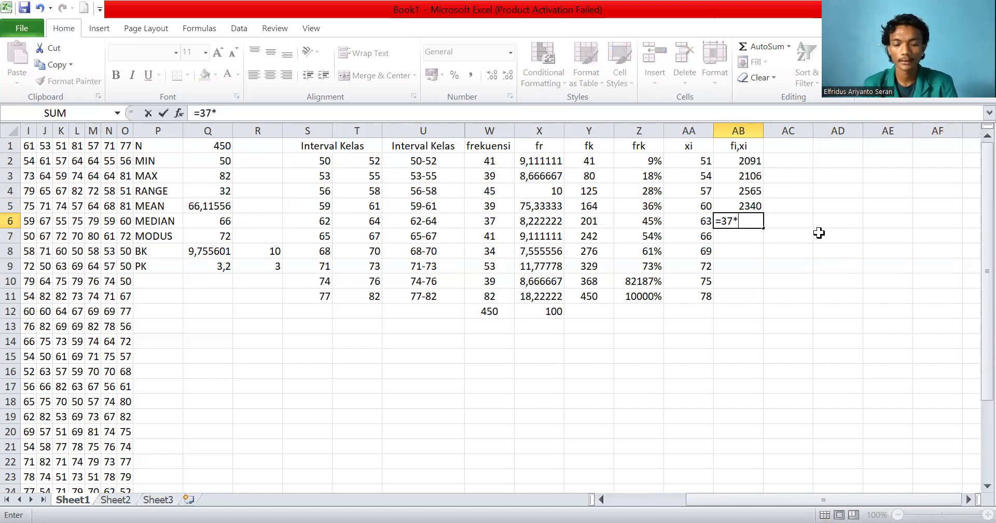
{"action": "type", "text": "63"}
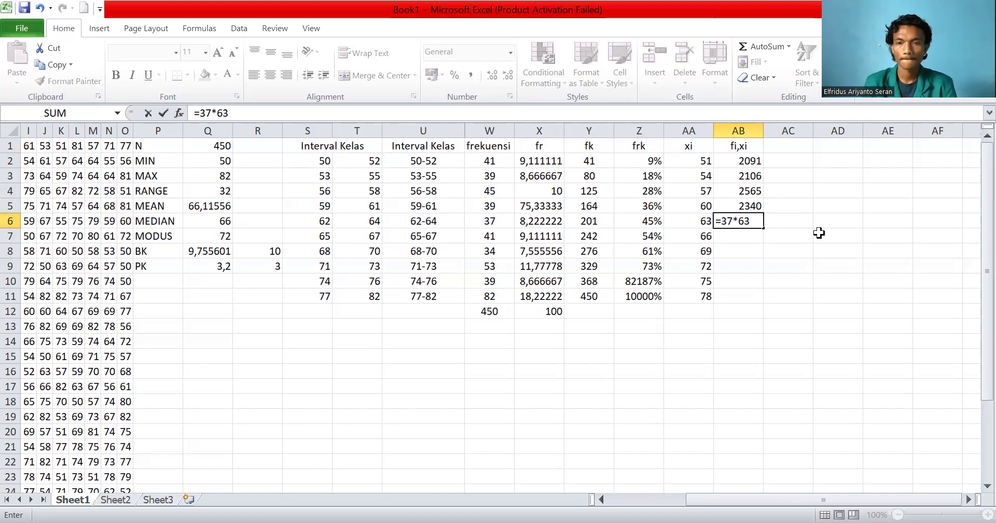
{"action": "key", "text": "Return"}
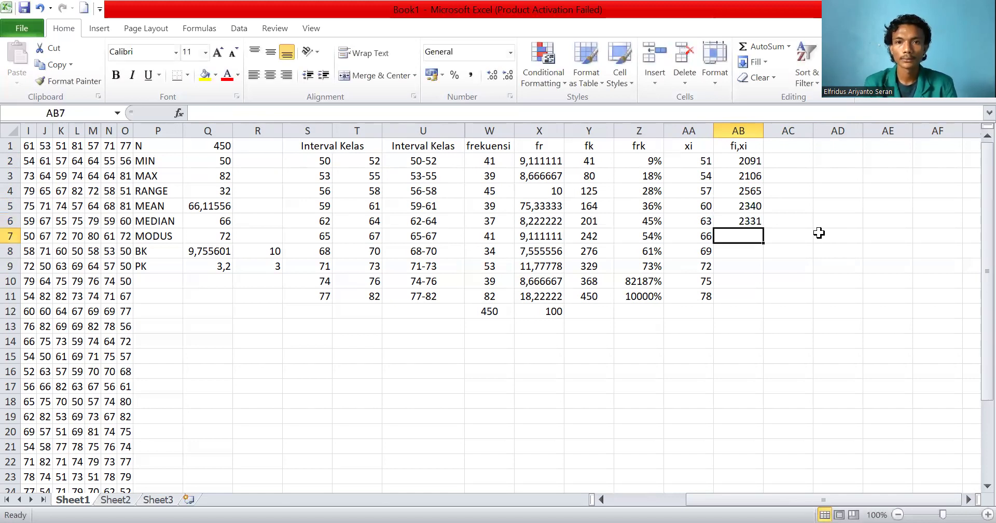
- Calculate the fi,xi value for class 65-67 in AB7 with the formula =41*66
{"action": "type", "text": "=41"}
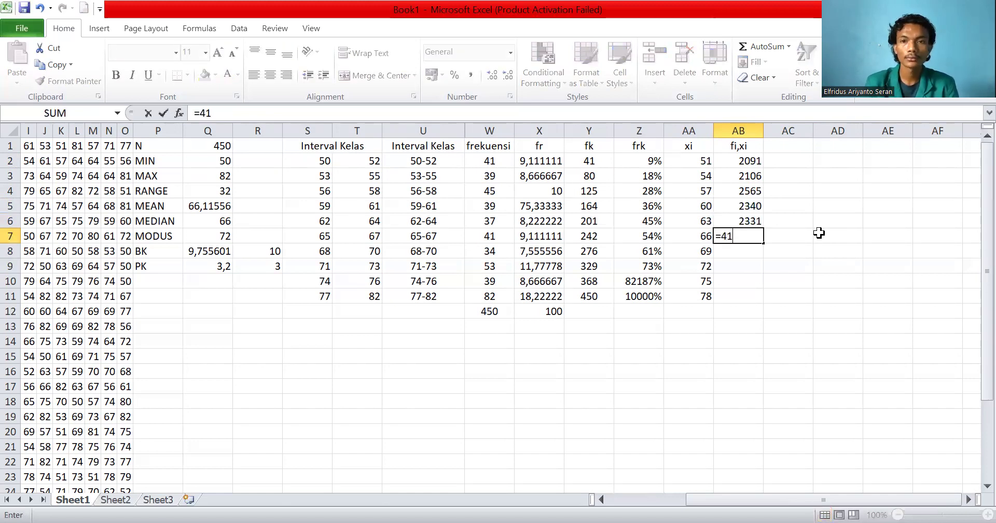
{"action": "type", "text": "*"}
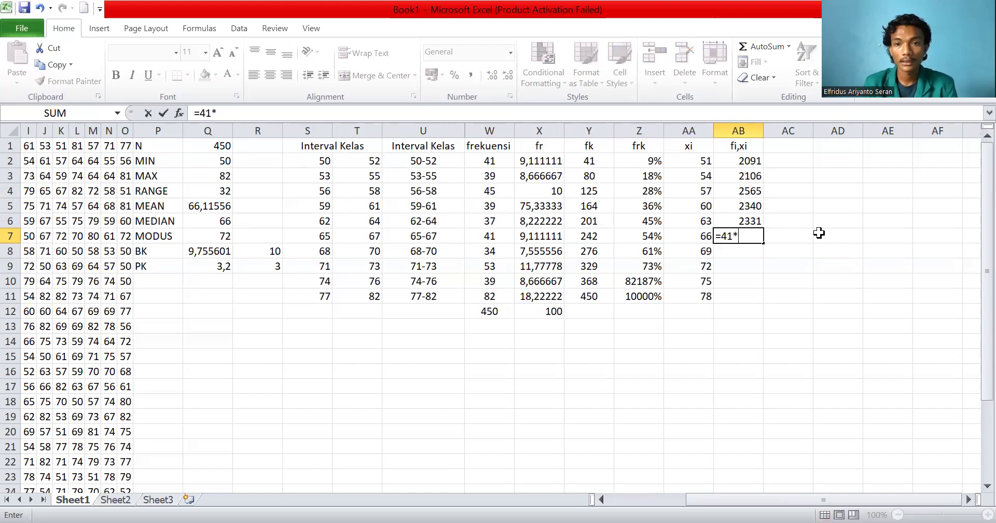
{"action": "type", "text": "66"}
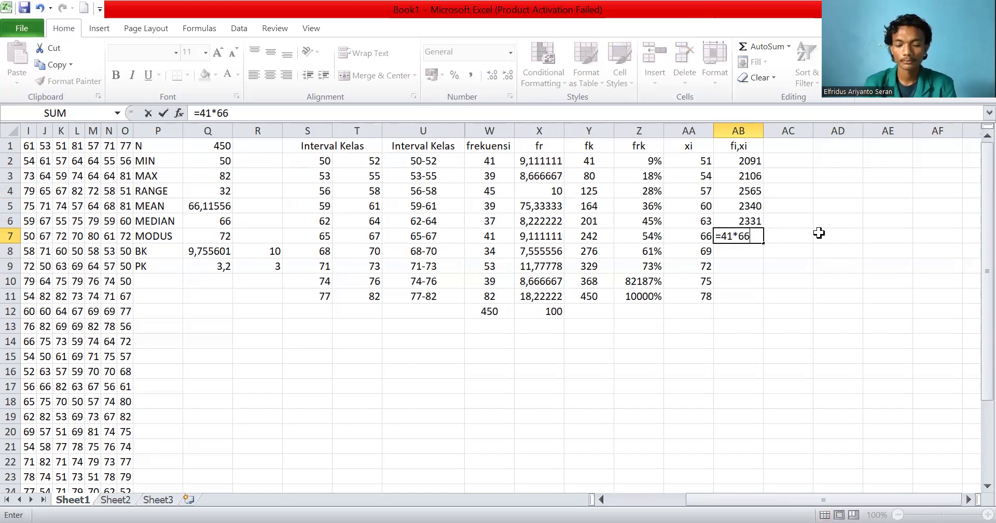
{"action": "key", "text": "Return"}
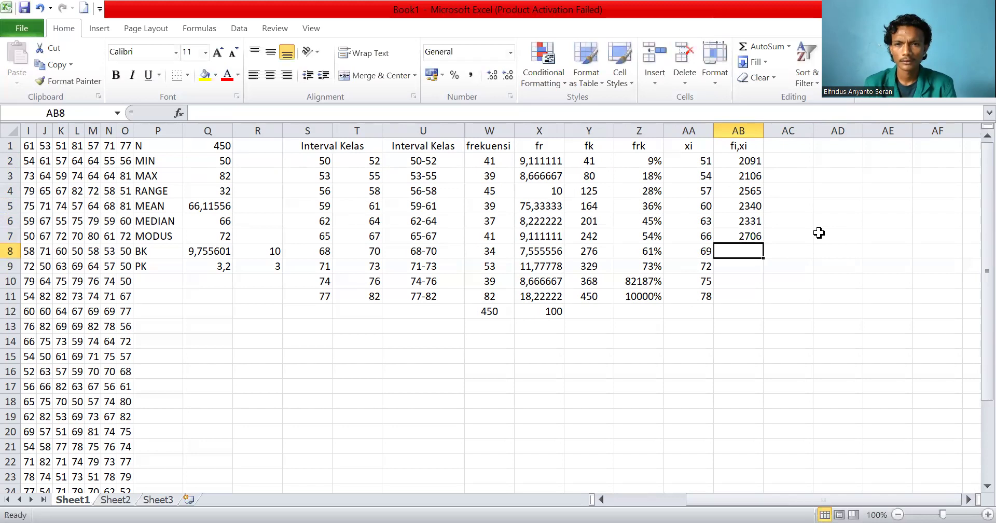
- Calculate the fi,xi value for class 68-70 in AB8 with the formula =34*69
{"action": "type", "text": "="}
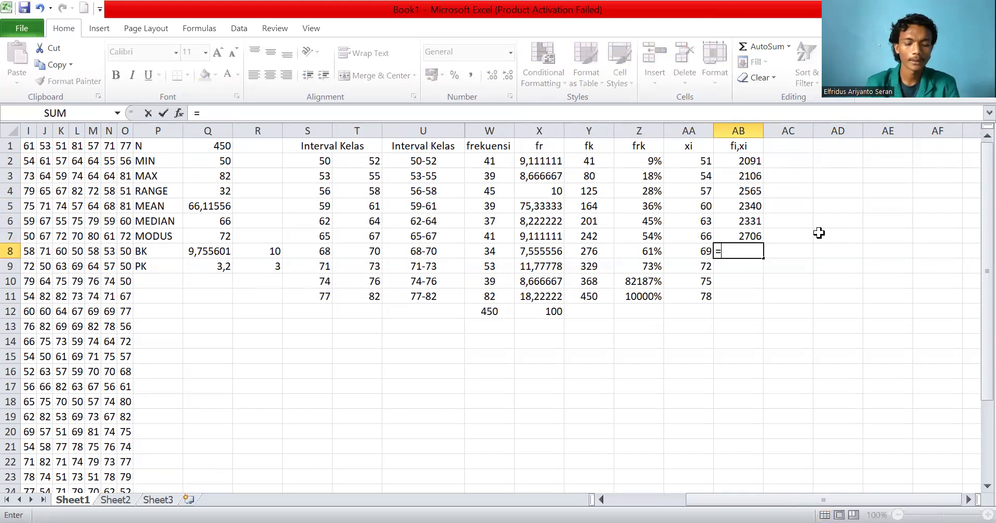
{"action": "type", "text": "34*"}
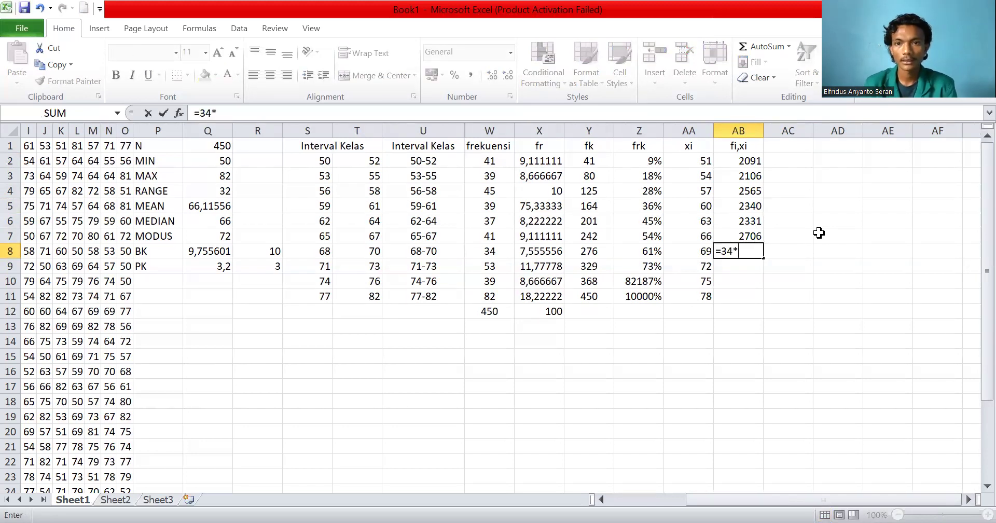
{"action": "type", "text": "69"}
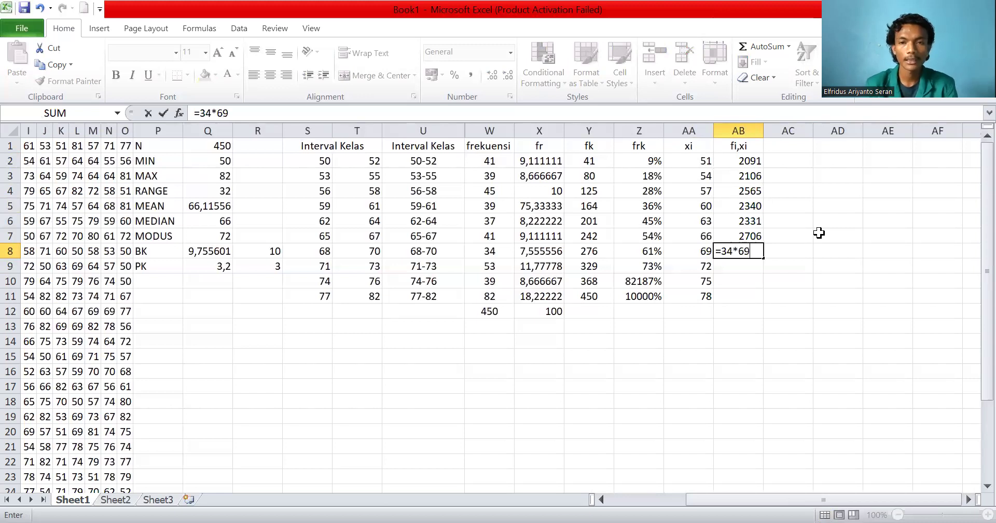
{"action": "key", "text": "Return"}
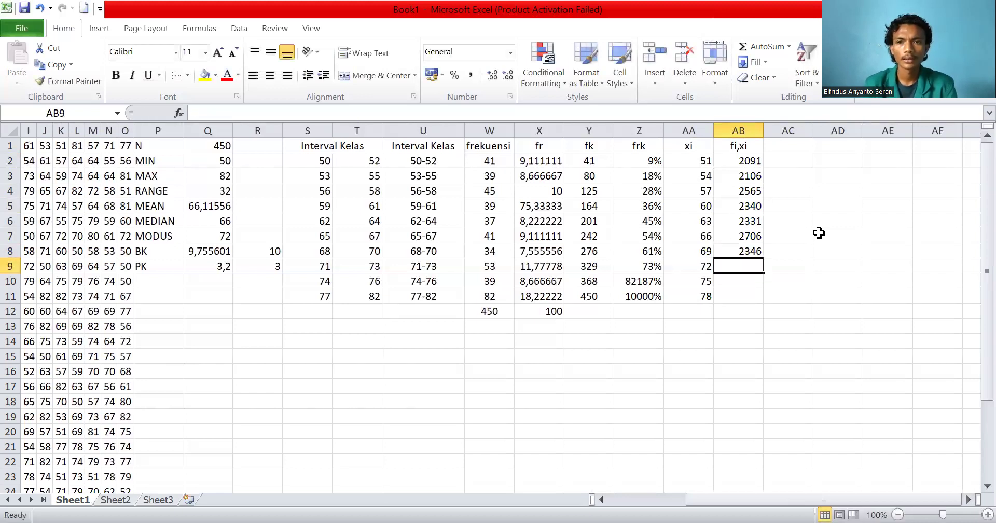
- Calculate the fi,xi value for class 71-73 in AB9 with the formula =53*72
{"action": "type", "text": "=53"}
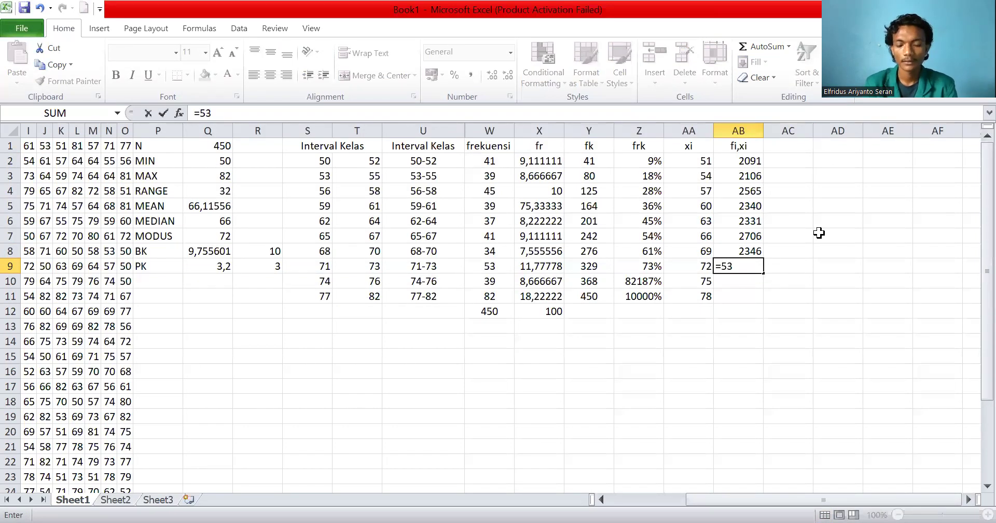
{"action": "type", "text": "*72"}
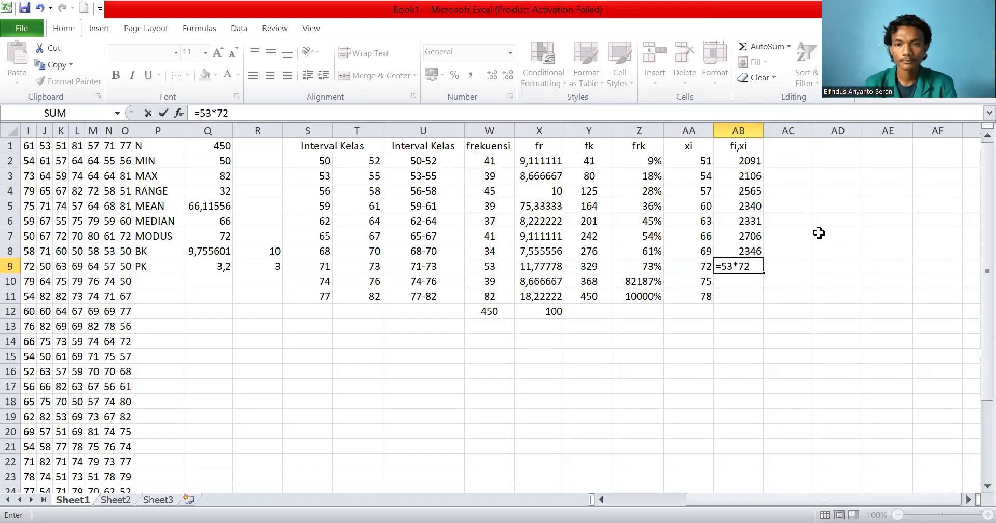
{"action": "key", "text": "Return"}
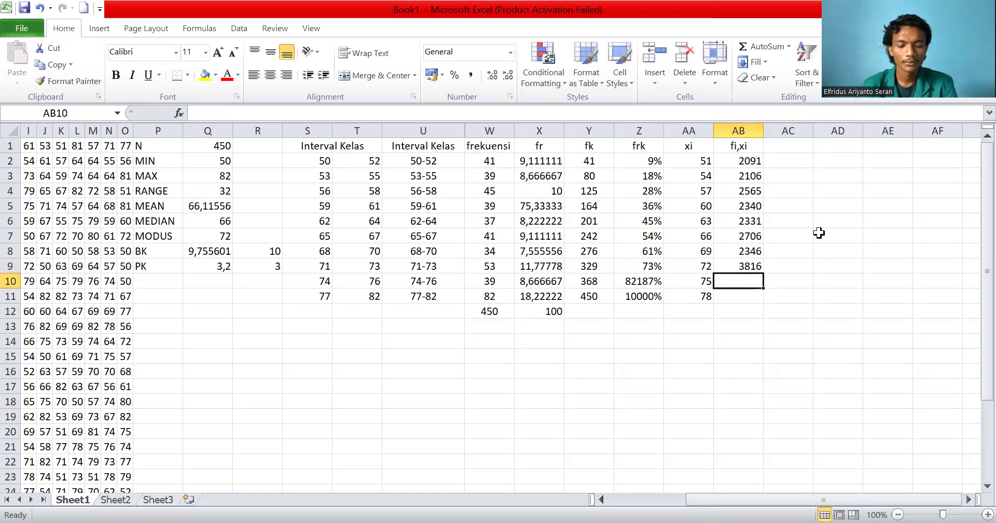
- Calculate the fi,xi value for class 74-76 in AB10 with the formula =39*75
{"action": "type", "text": "=39*"}
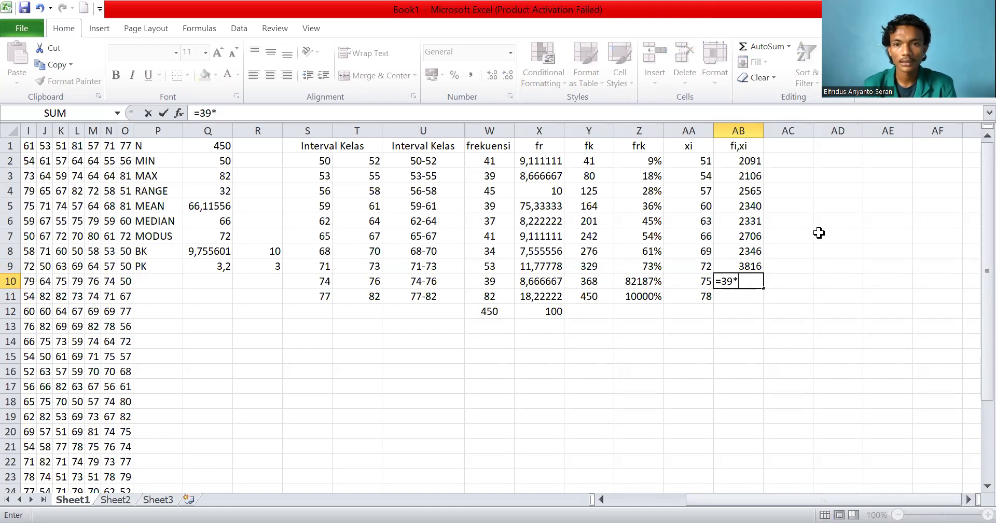
{"action": "type", "text": "75"}
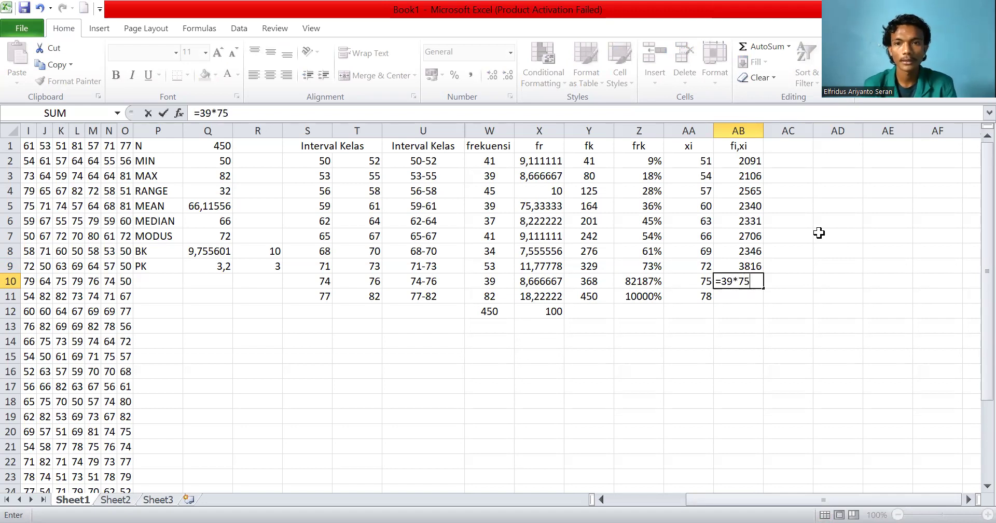
{"action": "key", "text": "Return"}
- Calculate the fi,xi value for class 77-82 in AB11 with the formula =82*78
{"action": "type", "text": "="}
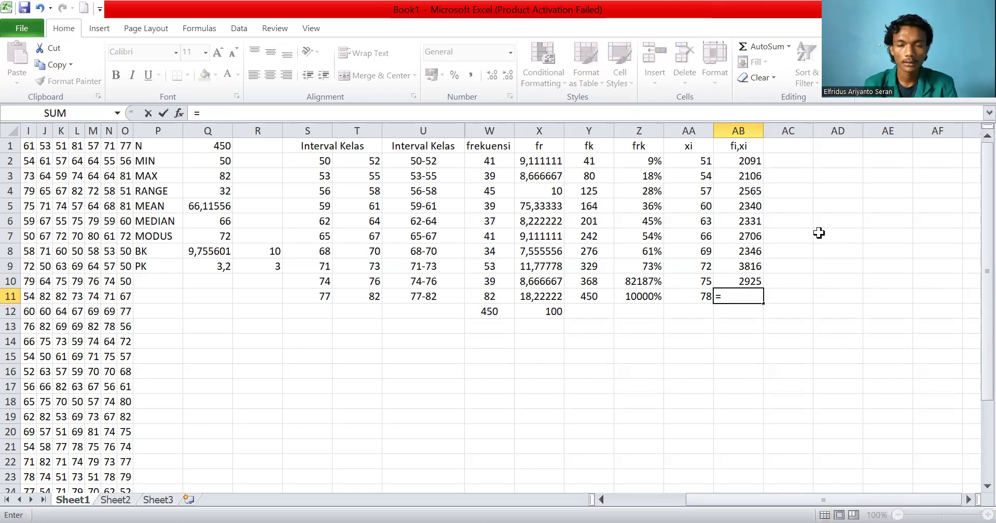
{"action": "type", "text": "8"}
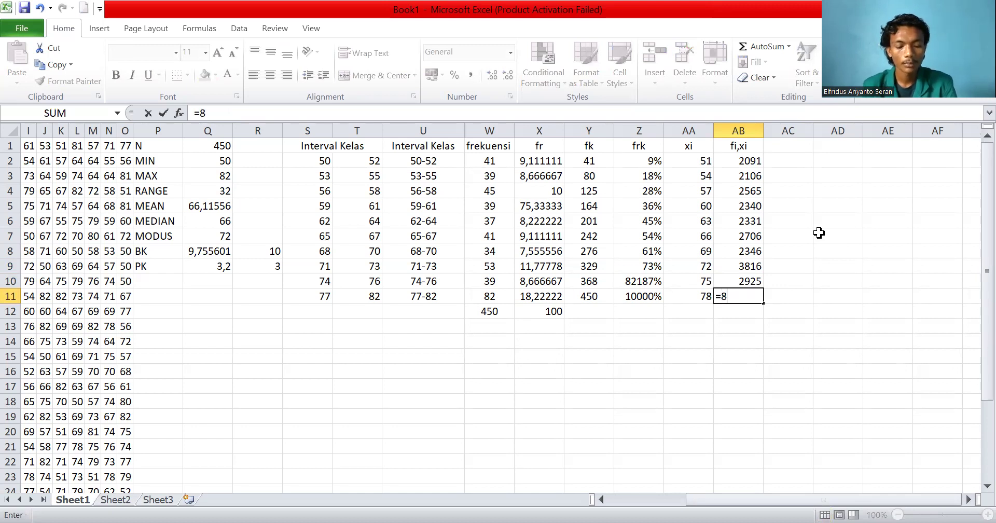
{"action": "type", "text": "2*"}
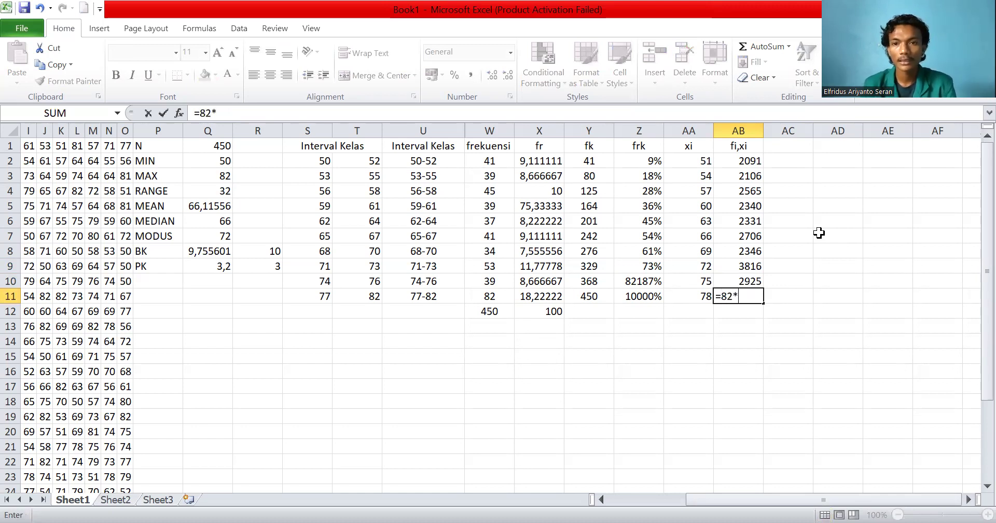
{"action": "type", "text": "78"}
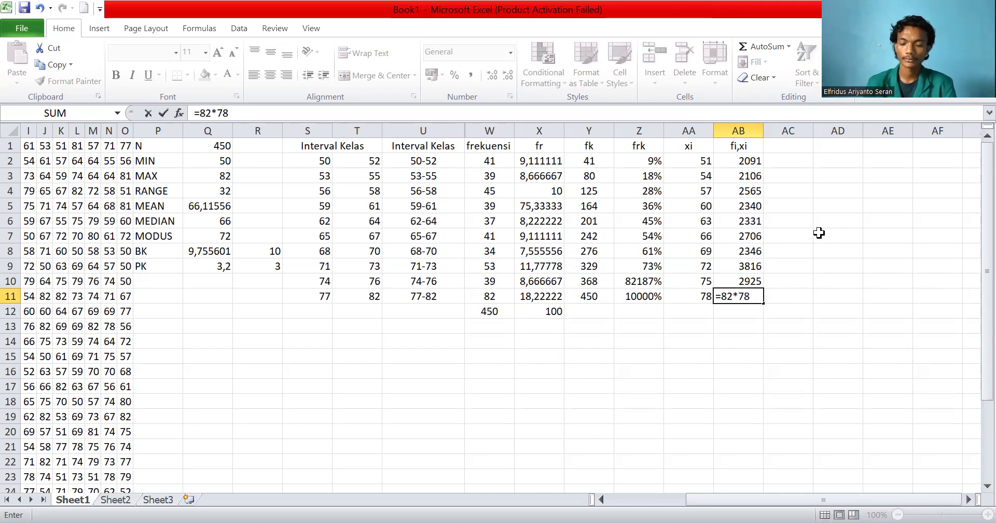
{"action": "key", "text": "Return"}
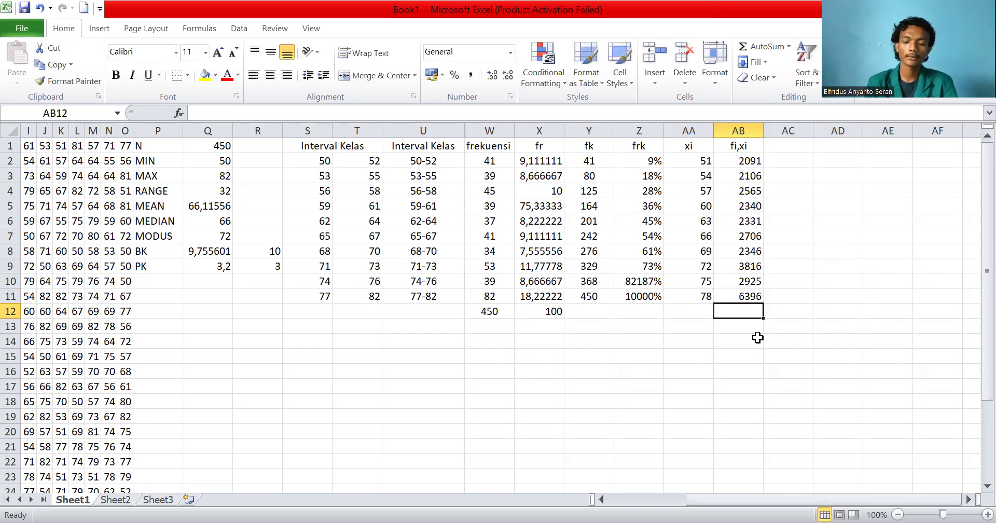
- Total the fi,xi column in AB12 with the formula =SUM(AB2:AB11)
{"action": "type", "text": "="}
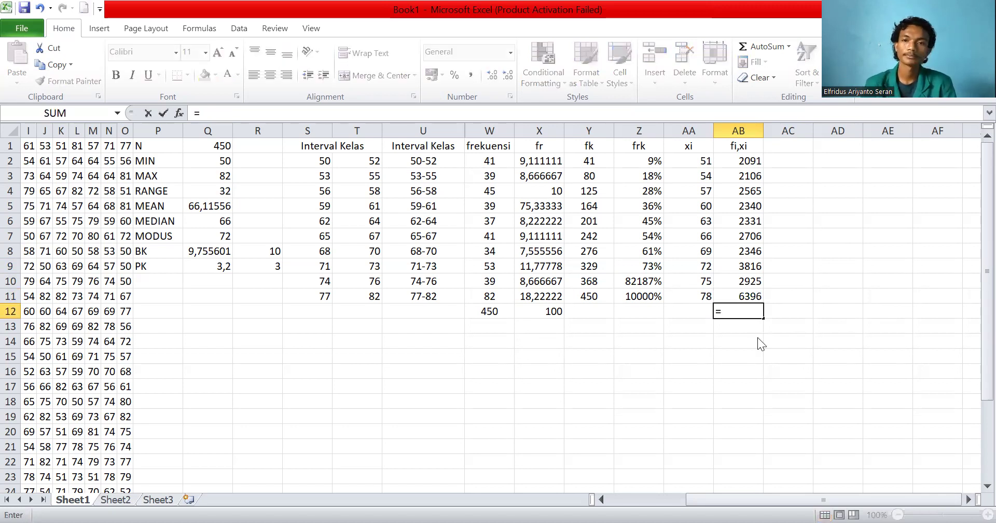
{"action": "type", "text": "sum"}
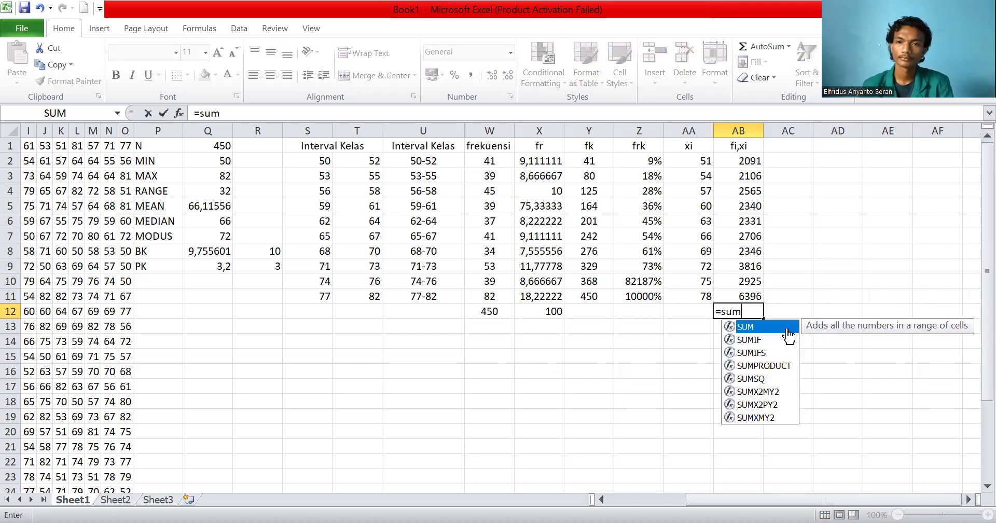
{"action": "key", "text": "Tab"}
{"action": "left_click_drag", "start_coordinate": [739, 161], "coordinate": [746, 176]}
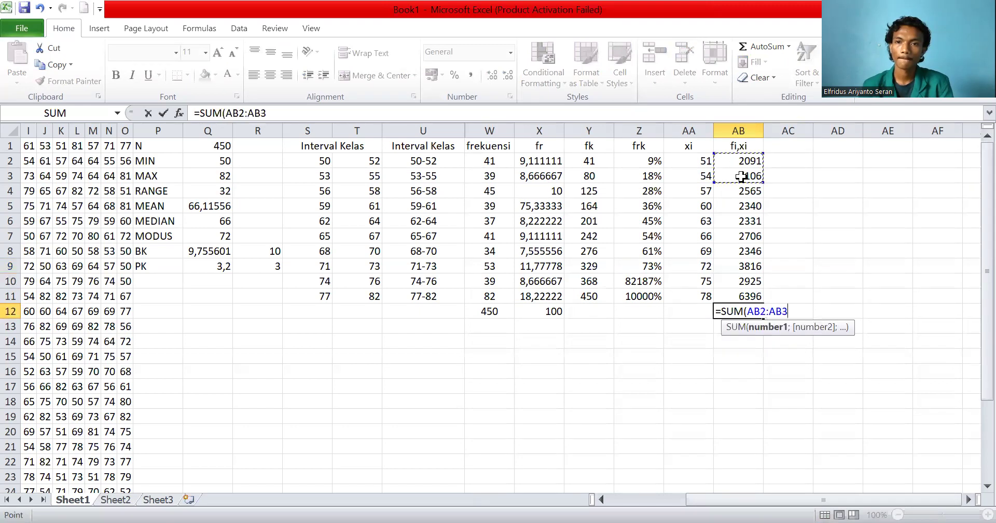
{"action": "left_click", "coordinate": [748, 293], "text": "shift"}
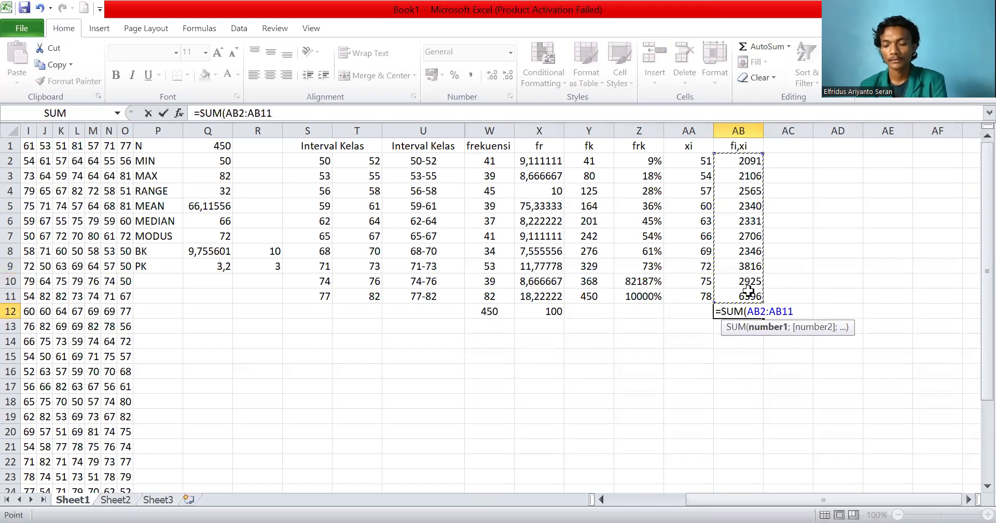
{"action": "type", "text": ")"}
{"action": "key", "text": "Return"}
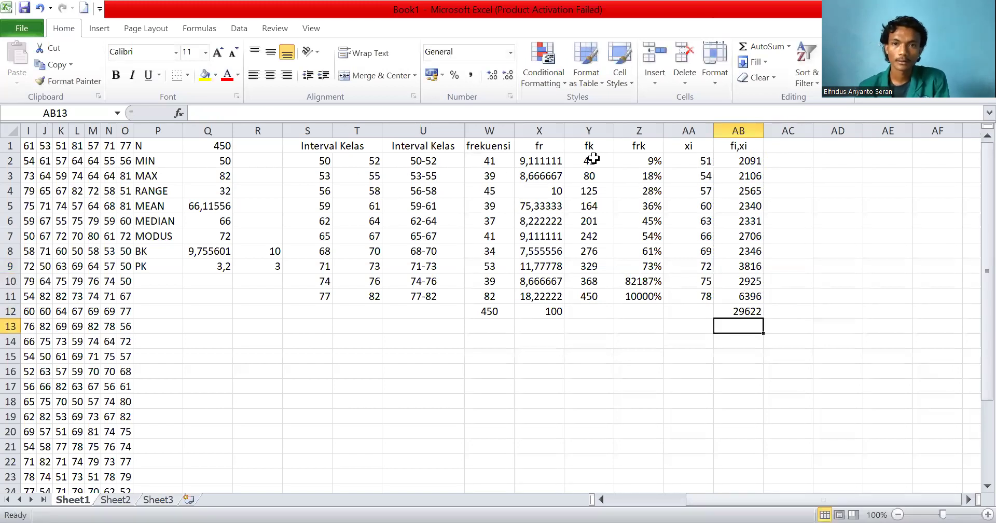
- Center the values of the frk, xi and fi,xi columns horizontally in the range Z2:AB12
{"action": "left_click_drag", "start_coordinate": [643, 149], "coordinate": [747, 275]}
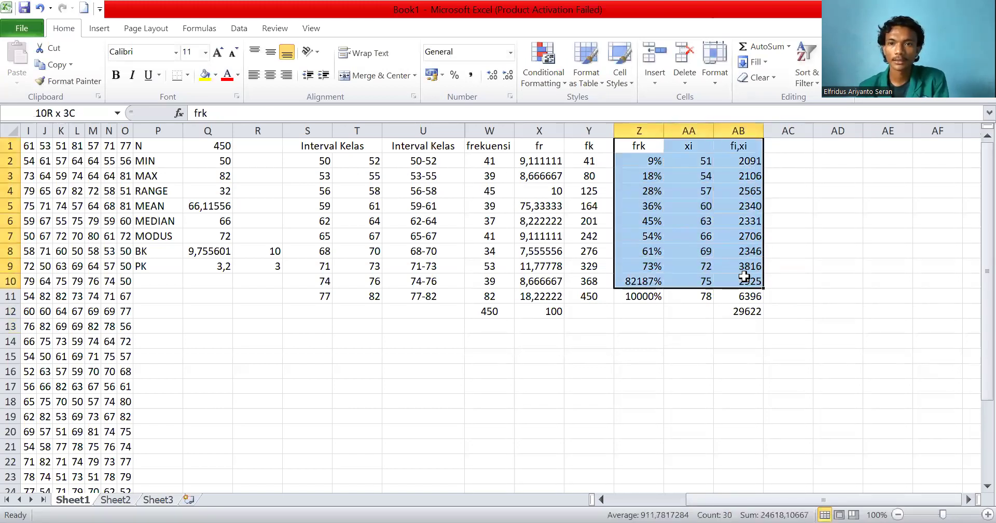
{"action": "left_click", "coordinate": [744, 280]}
{"action": "left_click_drag", "start_coordinate": [651, 160], "coordinate": [747, 314]}
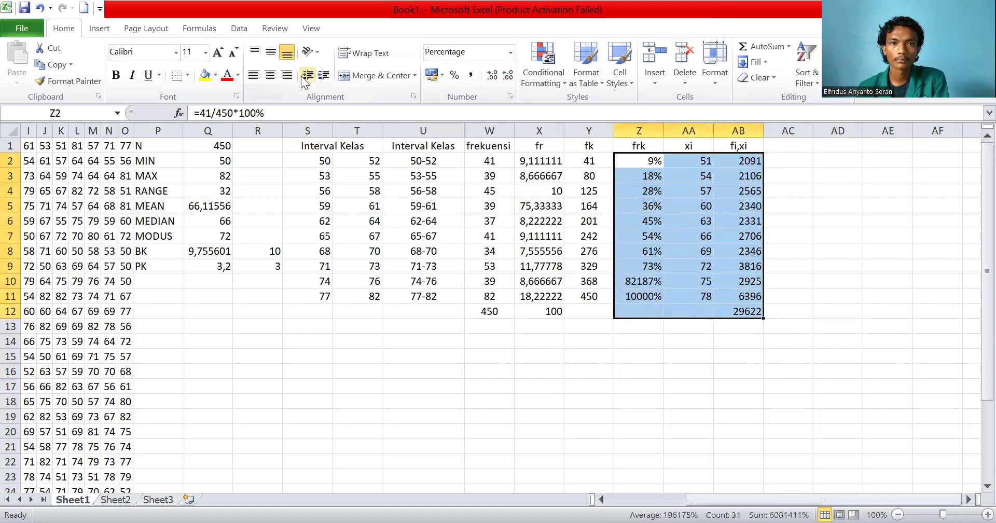
{"action": "left_click", "coordinate": [271, 75]}
{"action": "scroll", "coordinate": [363, 244], "scroll_direction": "down", "scroll_amount": 2}
{"action": "scroll", "coordinate": [524, 327], "scroll_direction": "up", "scroll_amount": 2}
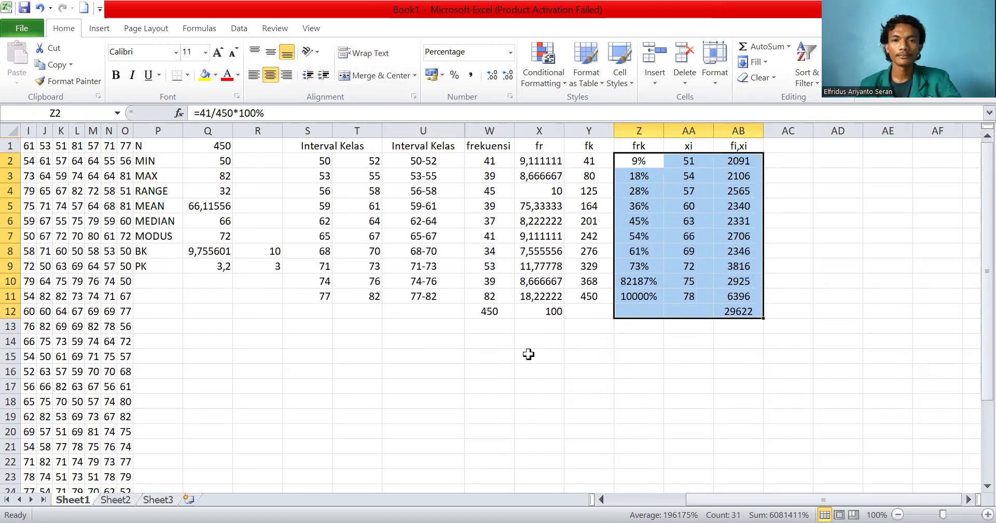
{"action": "left_click", "coordinate": [520, 357]}
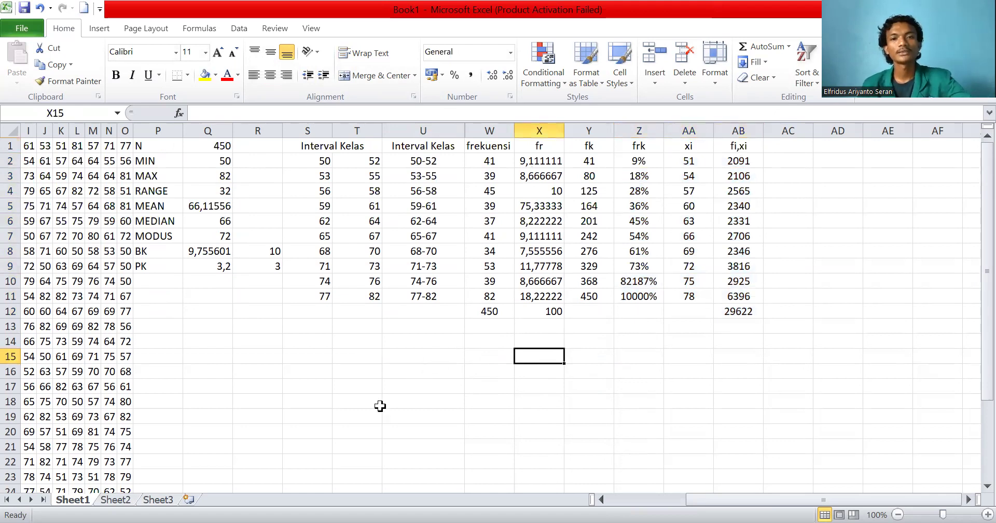
- Label cell R14 below the frequency table "Modus data kelompok"
{"action": "left_click", "coordinate": [254, 340]}
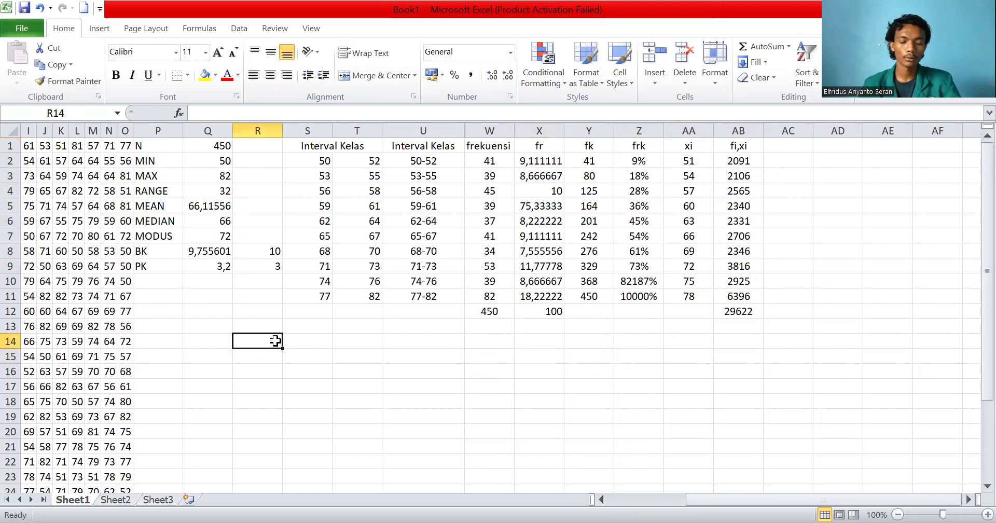
{"action": "type", "text": "MODU"}
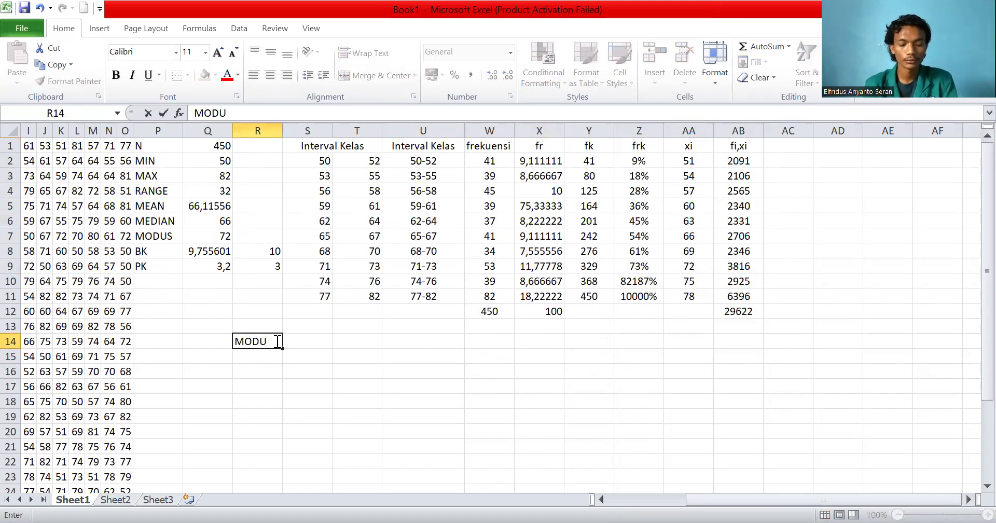
{"action": "key", "text": "BackSpace"}
{"action": "key", "text": "BackSpace"}
{"action": "key", "text": "BackSpace"}
{"action": "type", "text": "odus"}
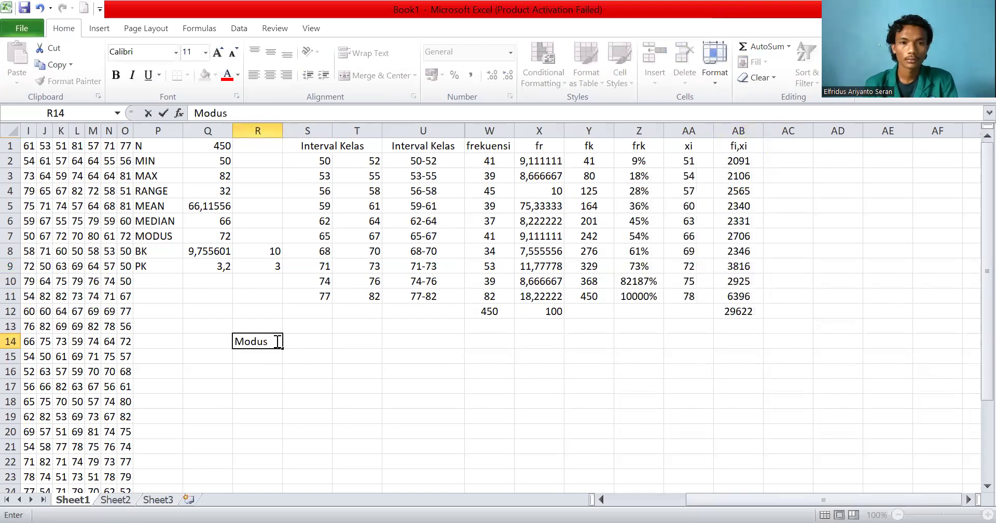
{"action": "type", "text": " data kelompok"}
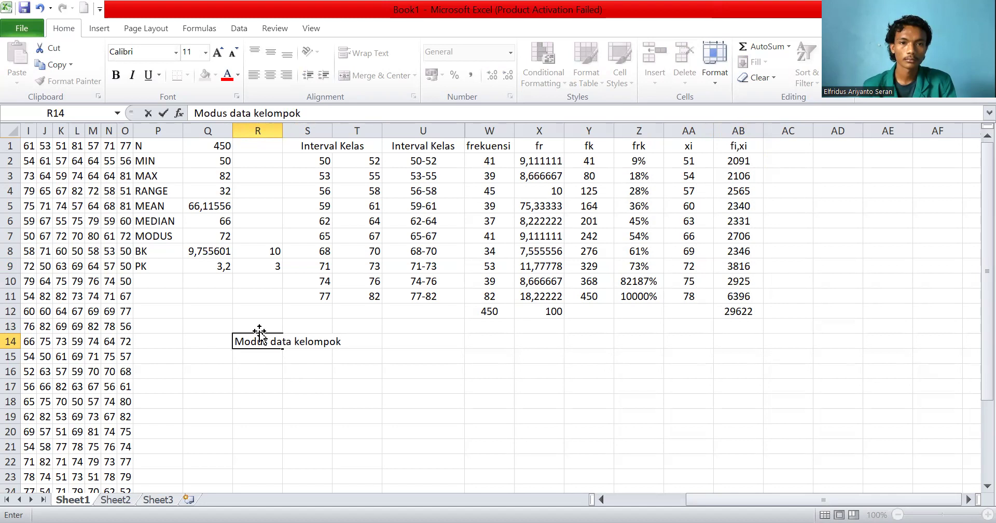
- Enter the label "median data kelomok" in R15, below the Modus label
{"action": "left_click", "coordinate": [259, 351]}
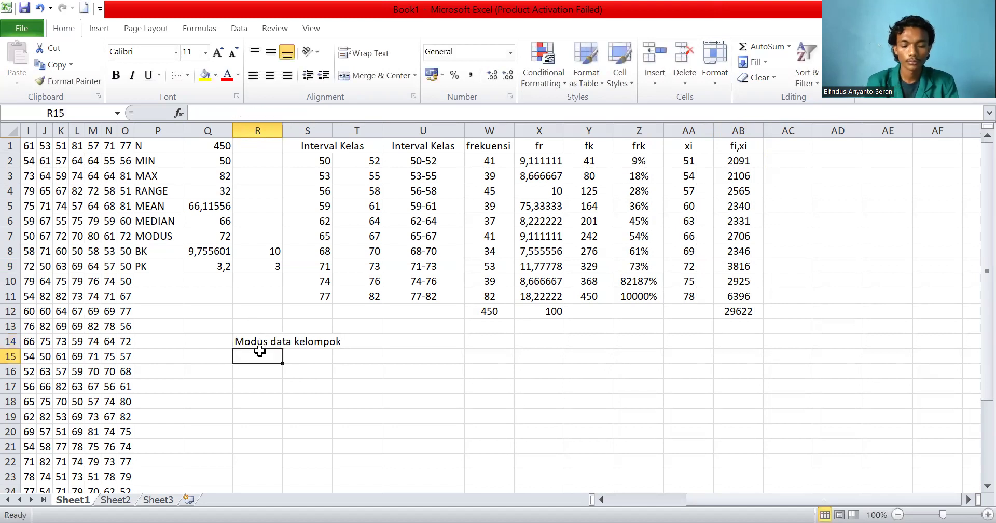
{"action": "type", "text": "median"}
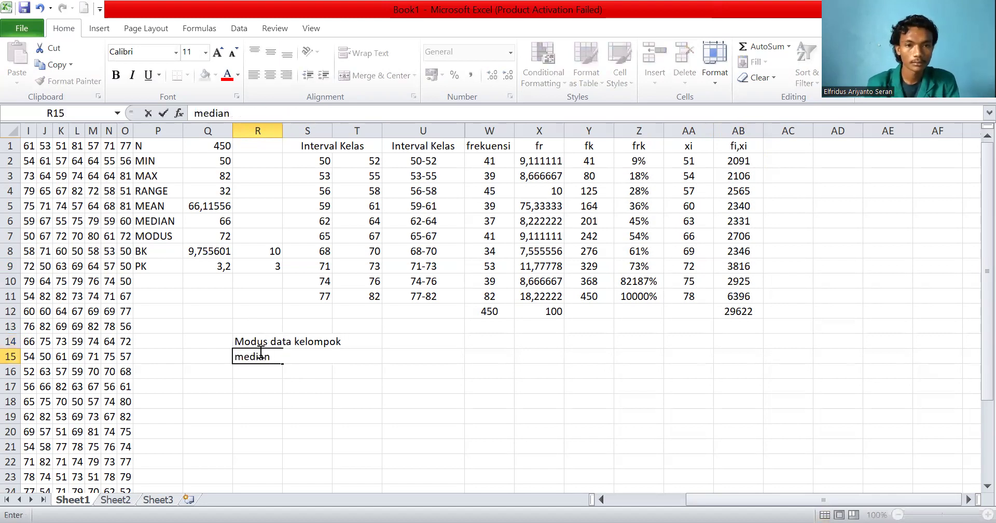
{"action": "type", "text": " data "}
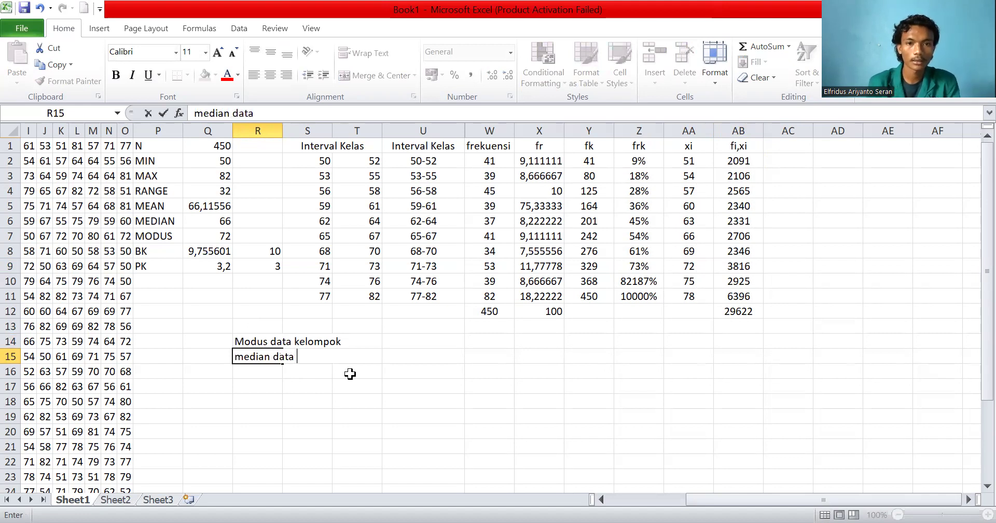
{"action": "type", "text": "keomo"}
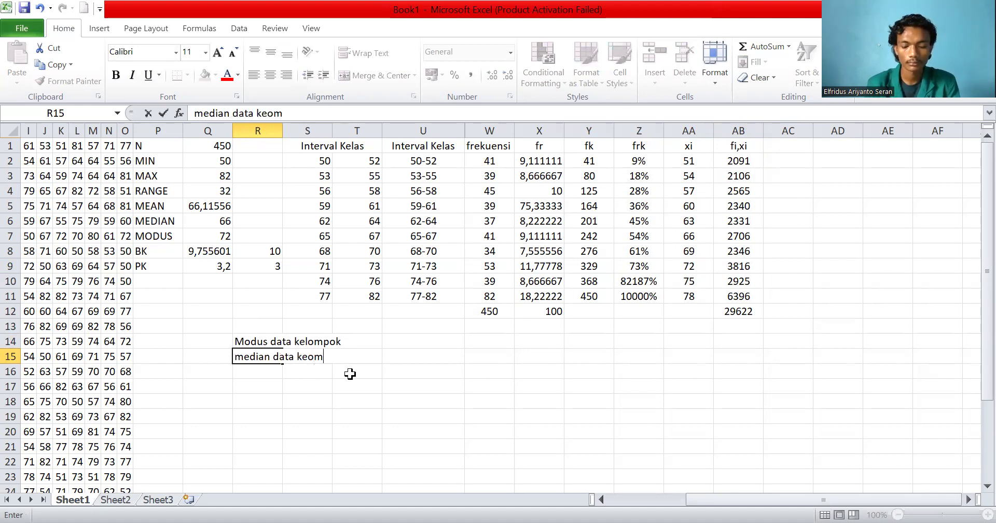
{"action": "key", "text": "BackSpace"}
{"action": "key", "text": "BackSpace"}
{"action": "key", "text": "BackSpace"}
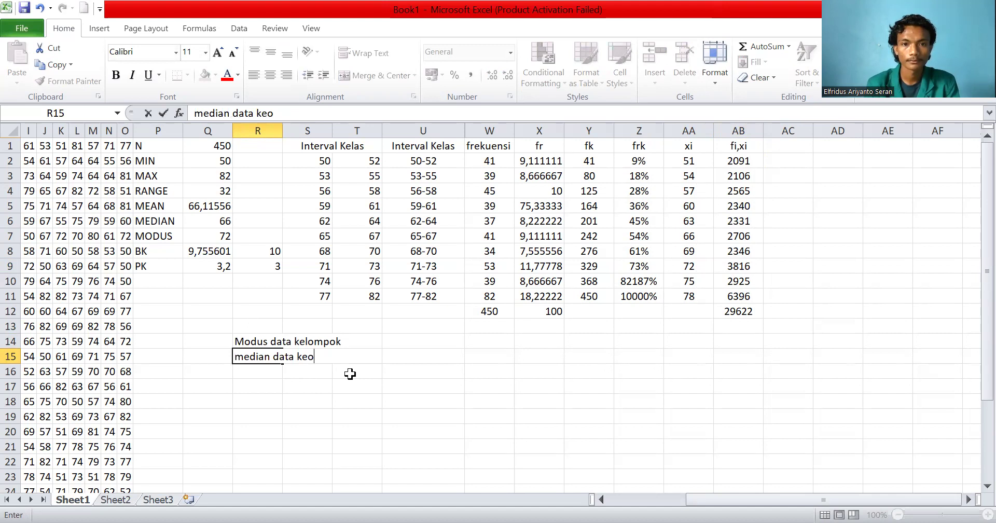
{"action": "type", "text": "lomok"}
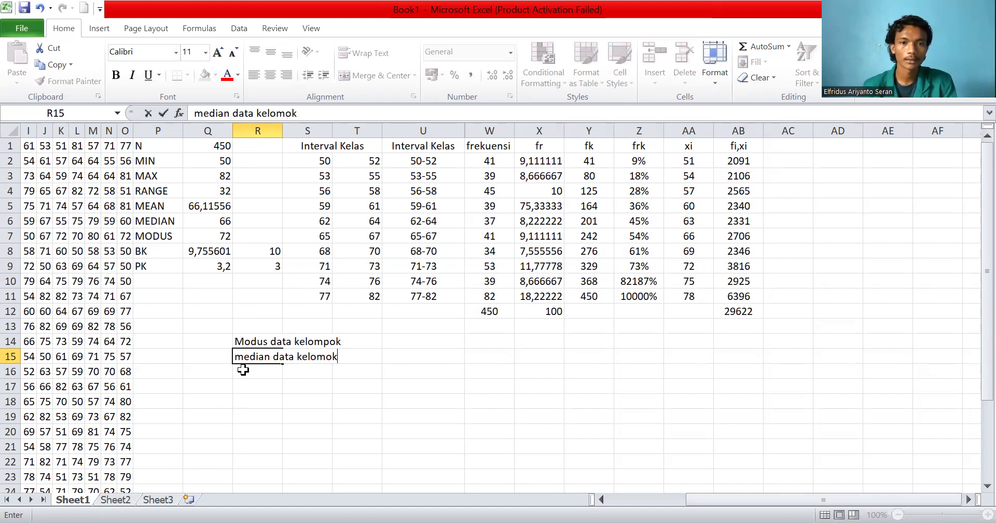
{"action": "key", "text": "Return"}
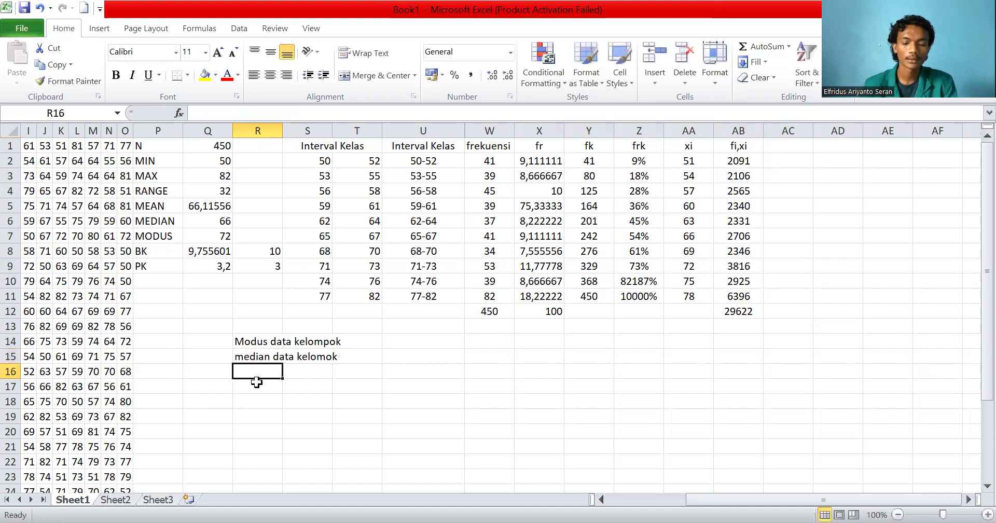
- Enter the label "mean data kelompok" in R16, below the median label
{"action": "type", "text": "mean "}
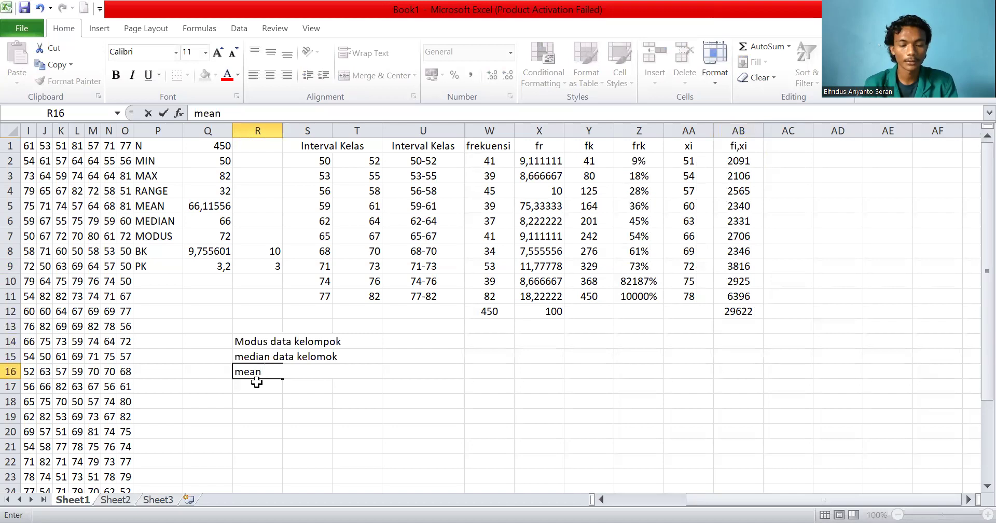
{"action": "type", "text": "data kel"}
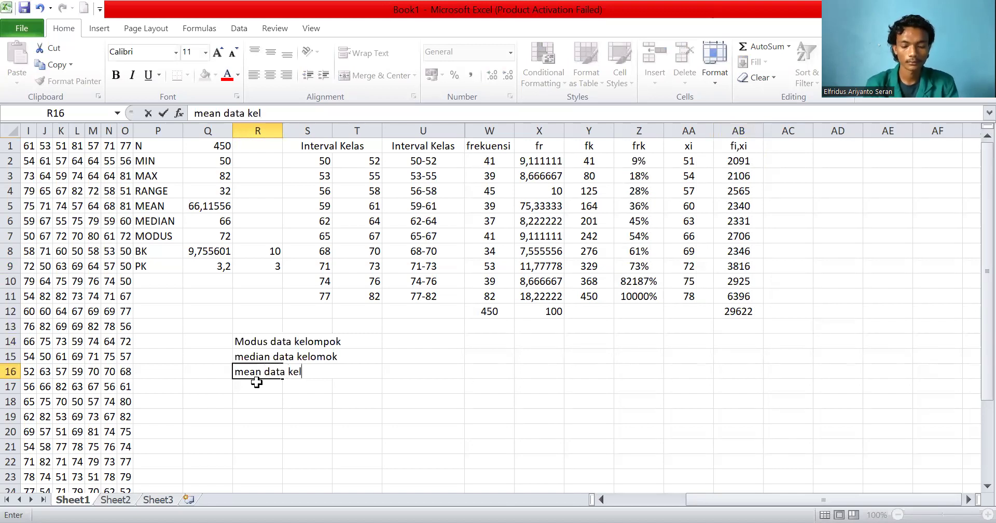
{"action": "type", "text": "ompok"}
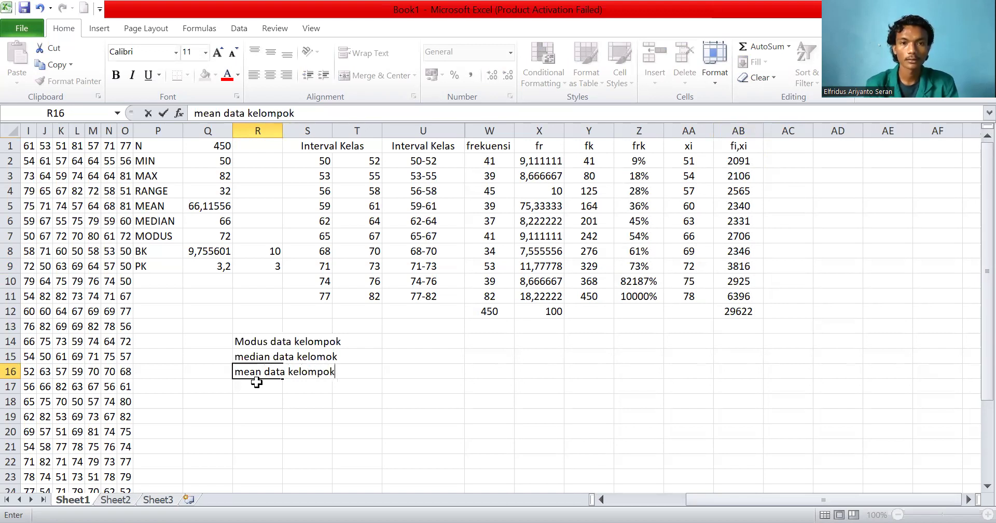
{"action": "left_click", "coordinate": [394, 338]}
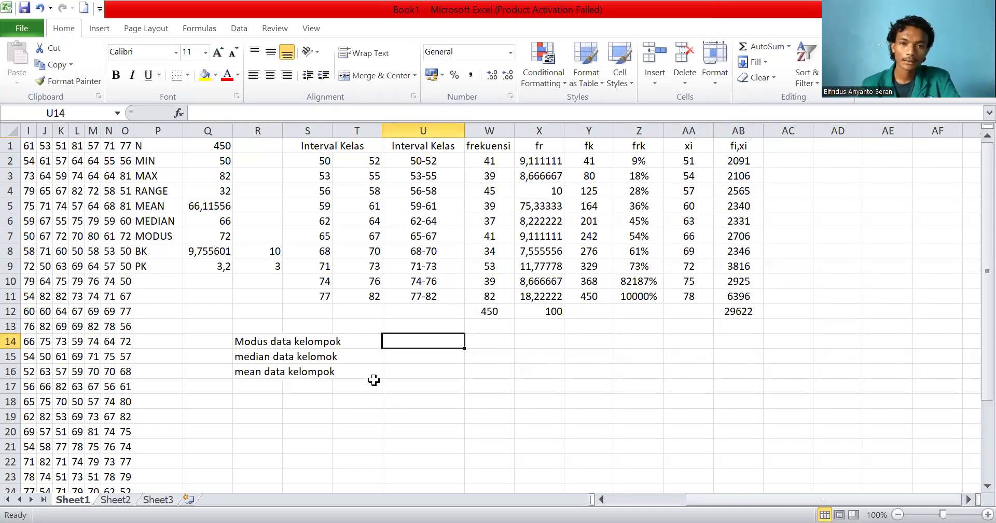
- Calculate the grouped-data mean in U16 with the formula =29662/450
{"action": "left_click", "coordinate": [399, 365]}
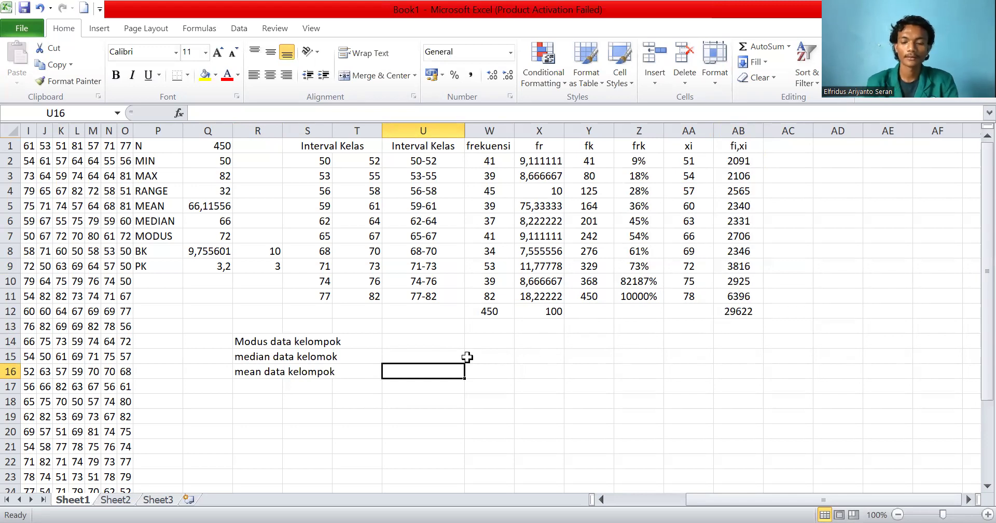
{"action": "type", "text": "="}
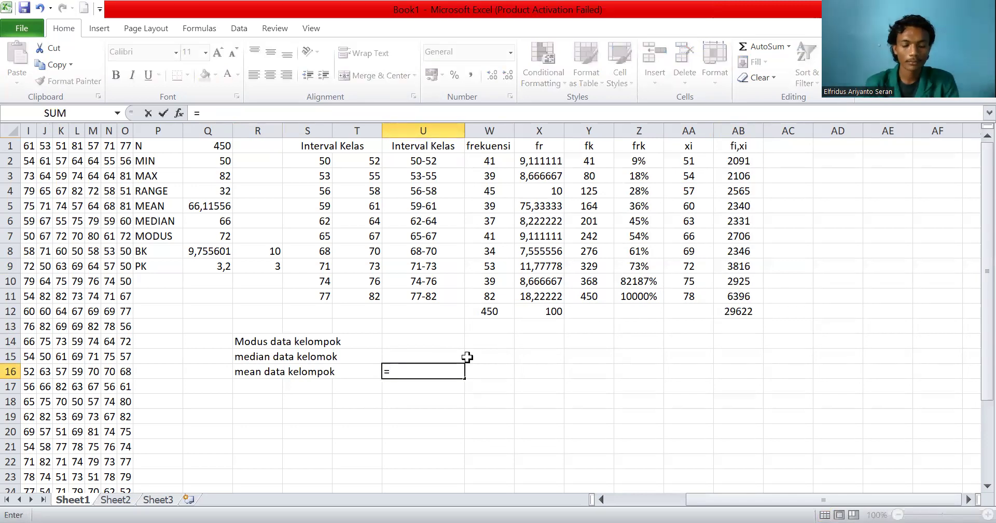
{"action": "type", "text": "29662/"}
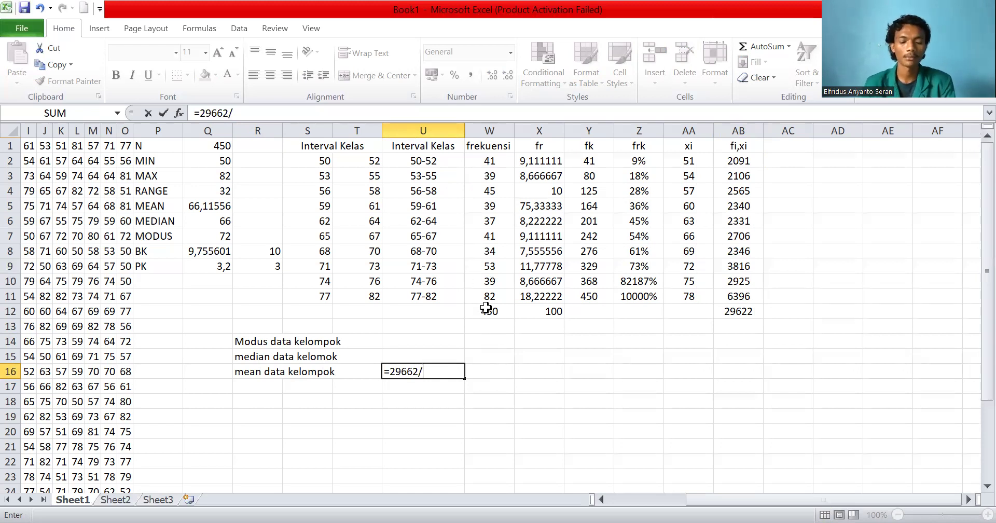
{"action": "type", "text": "450"}
{"action": "key", "text": "Return"}
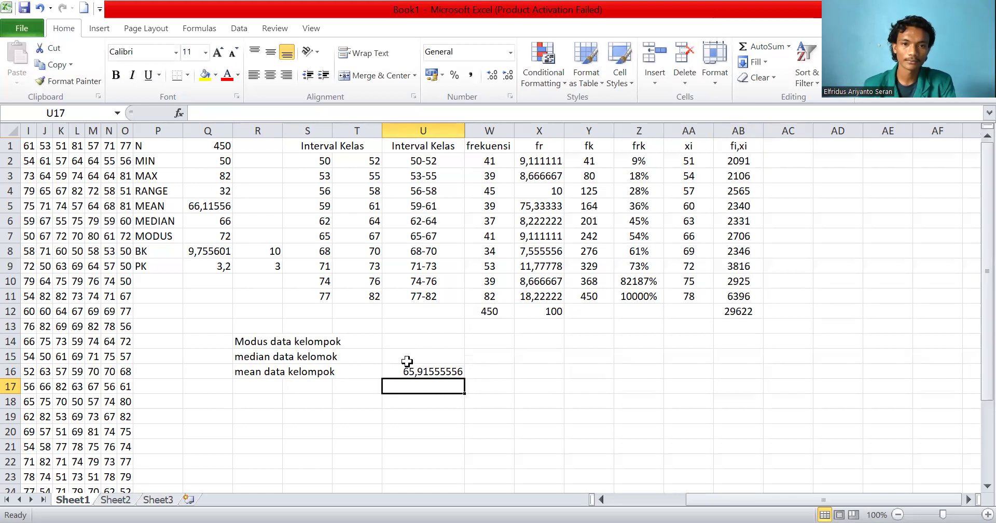
- Calculate the grouped-data median in U15 with the formula =64,5+72/41
{"action": "left_click", "coordinate": [411, 355]}
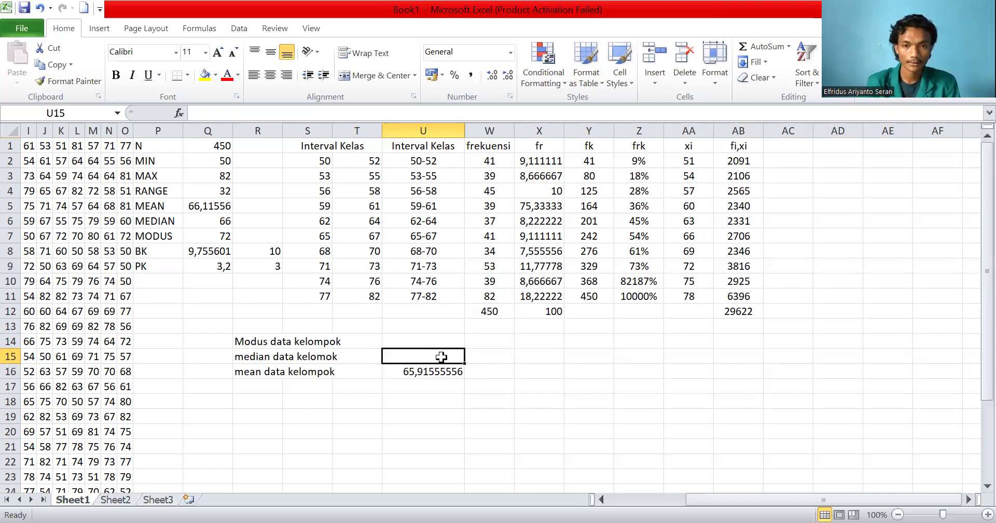
{"action": "type", "text": "="}
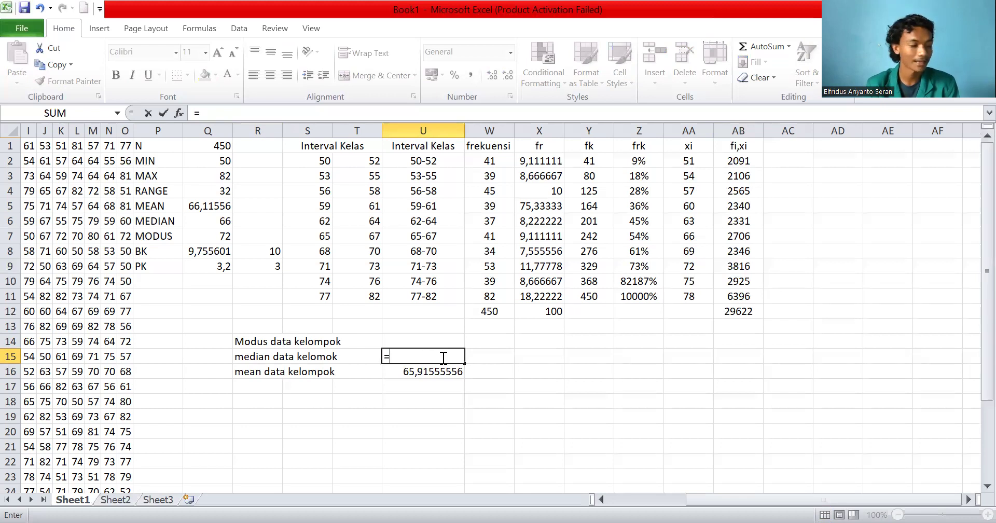
{"action": "type", "text": "65"}
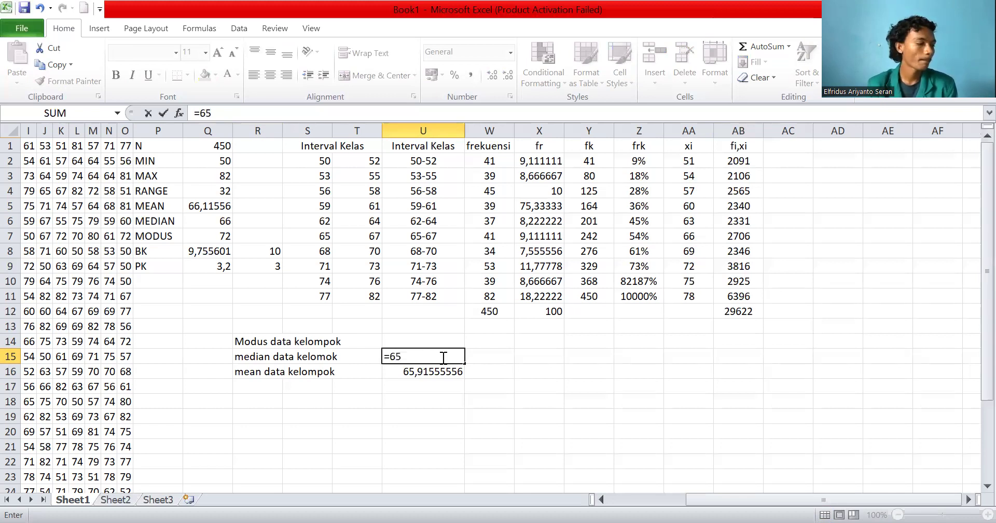
{"action": "key", "text": "BackSpace"}
{"action": "type", "text": "4"}
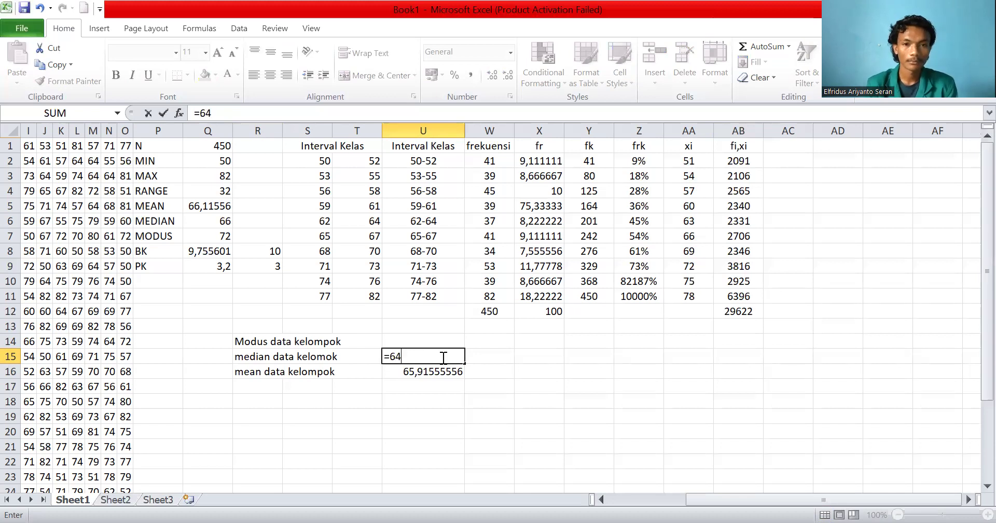
{"action": "type", "text": ",5"}
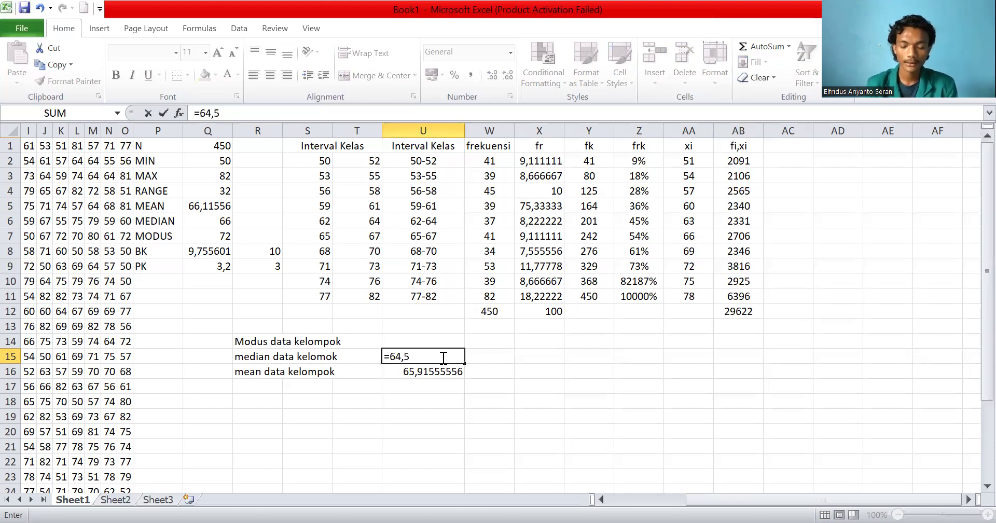
{"action": "type", "text": "="}
{"action": "key", "text": "BackSpace"}
{"action": "type", "text": "+"}
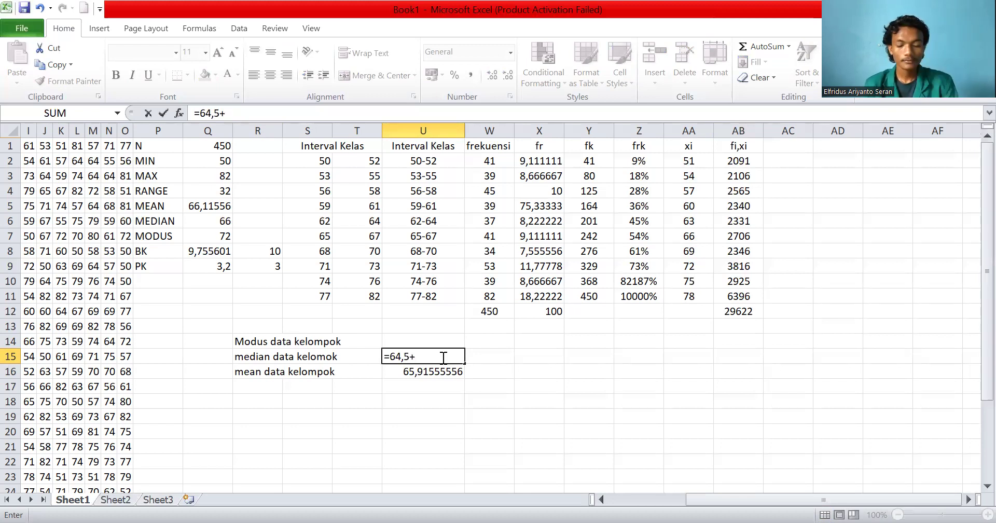
{"action": "type", "text": "72/41"}
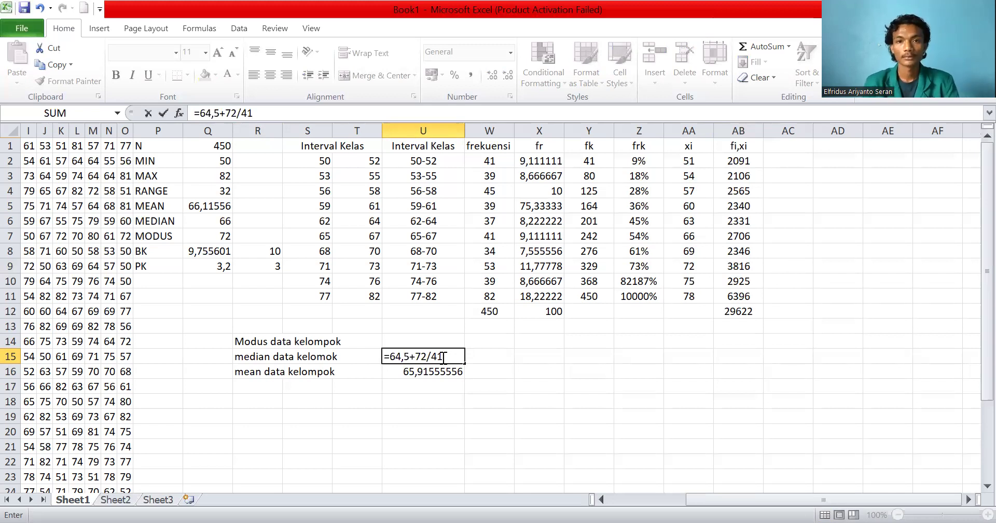
{"action": "key", "text": "Return"}
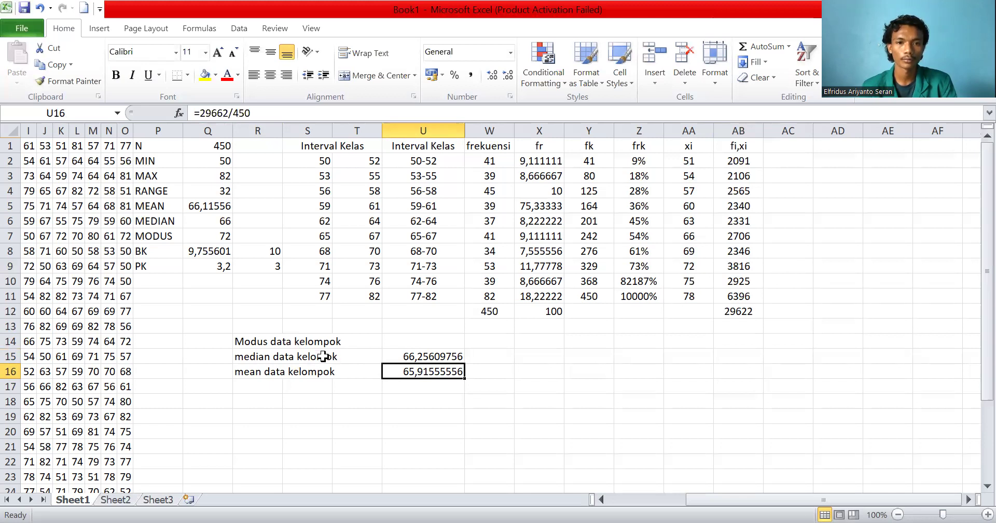
- Enter "kelompok" in S15 over the misspelled word of the median label
{"action": "double_click", "coordinate": [324, 357]}
{"action": "type", "text": "kelompok"}
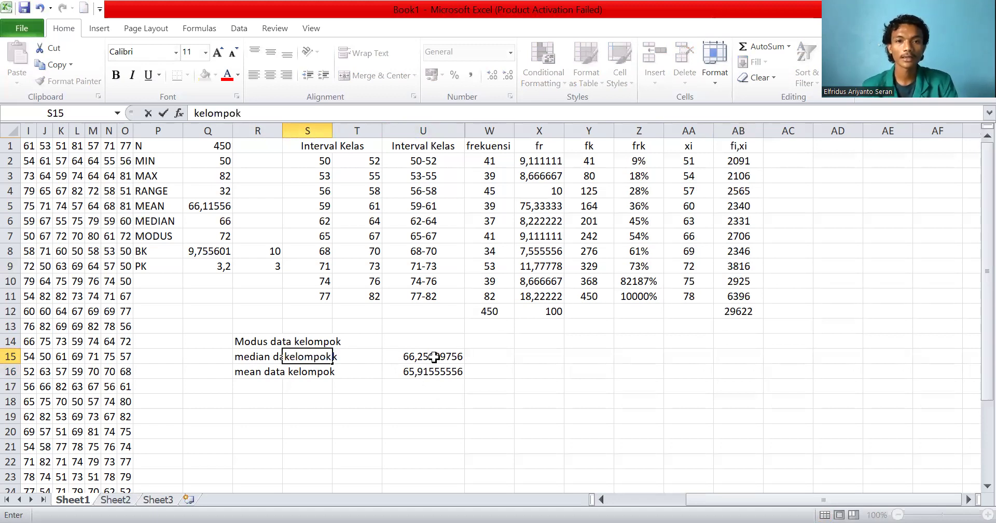
- Calculate the grouped-data mode in U14 with the formula =64,5+129/43
{"action": "left_click", "coordinate": [415, 345]}
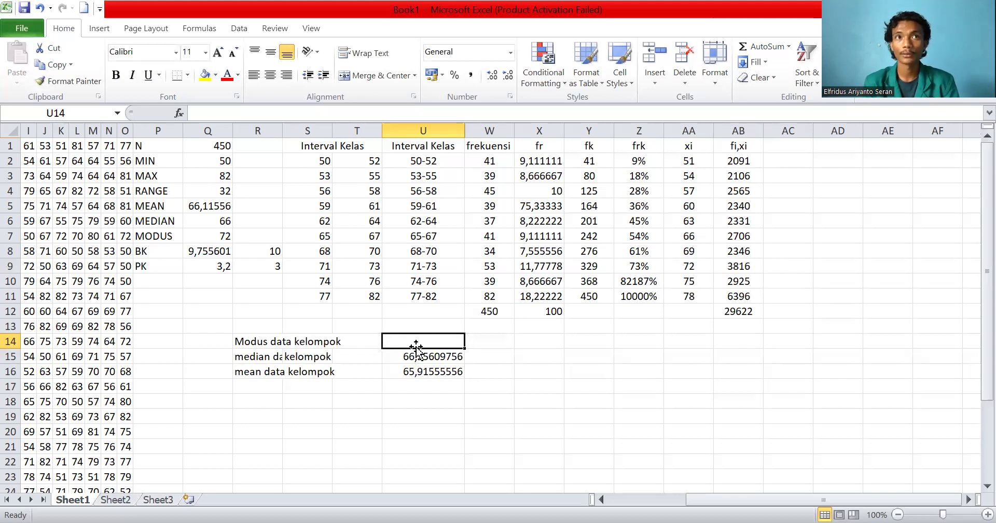
{"action": "type", "text": "="}
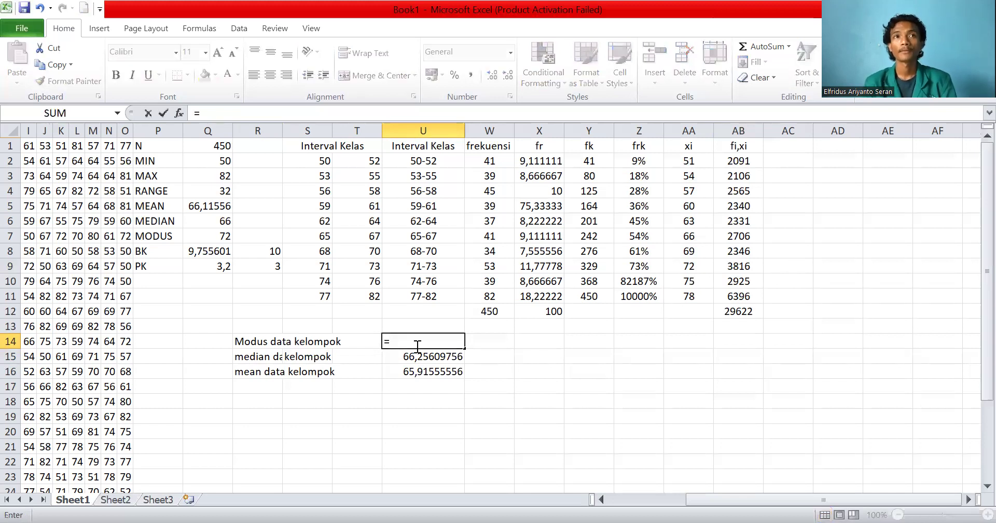
{"action": "type", "text": "64,5"}
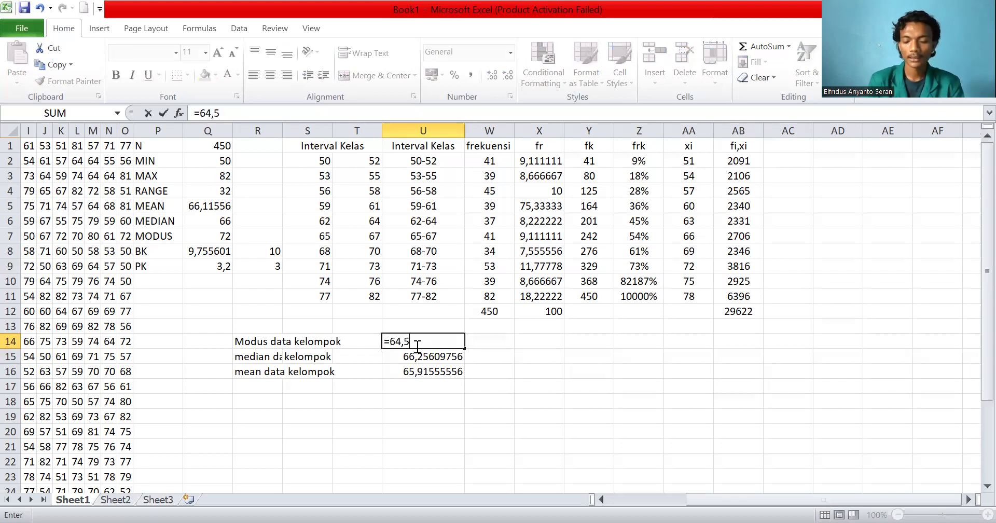
{"action": "type", "text": "+"}
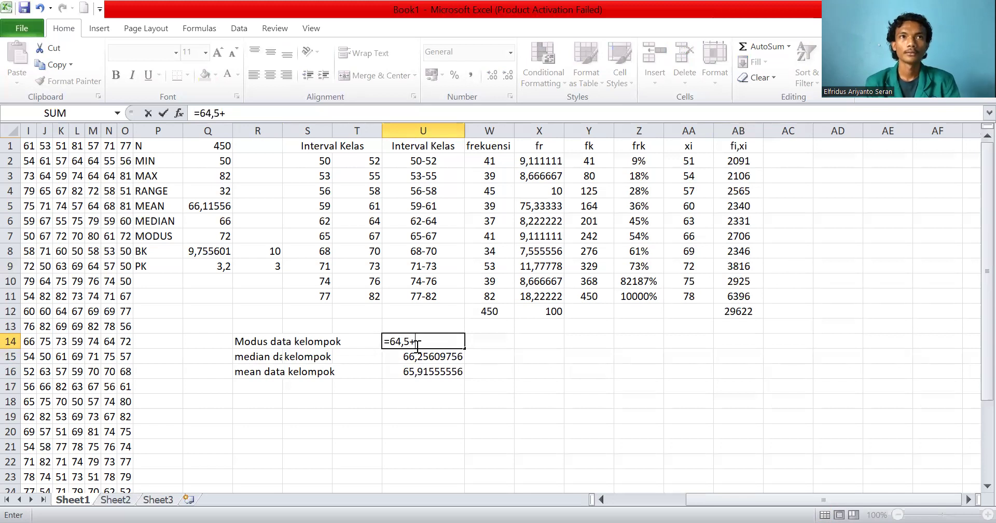
{"action": "type", "text": "1"}
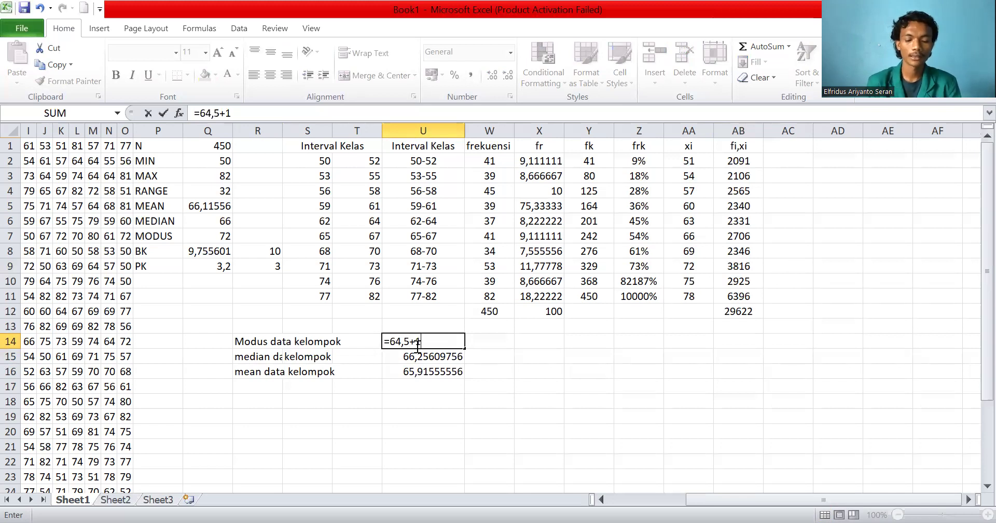
{"action": "type", "text": "29/"}
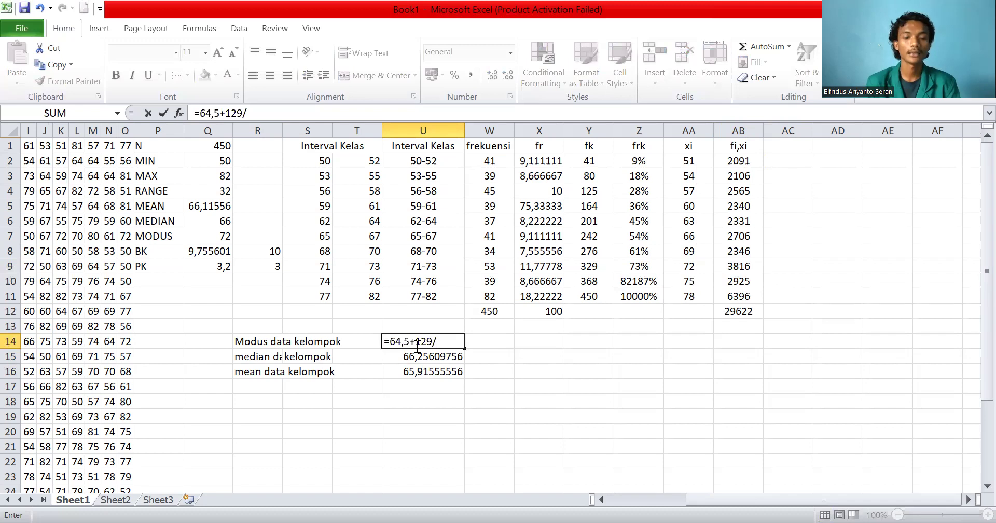
{"action": "type", "text": "43"}
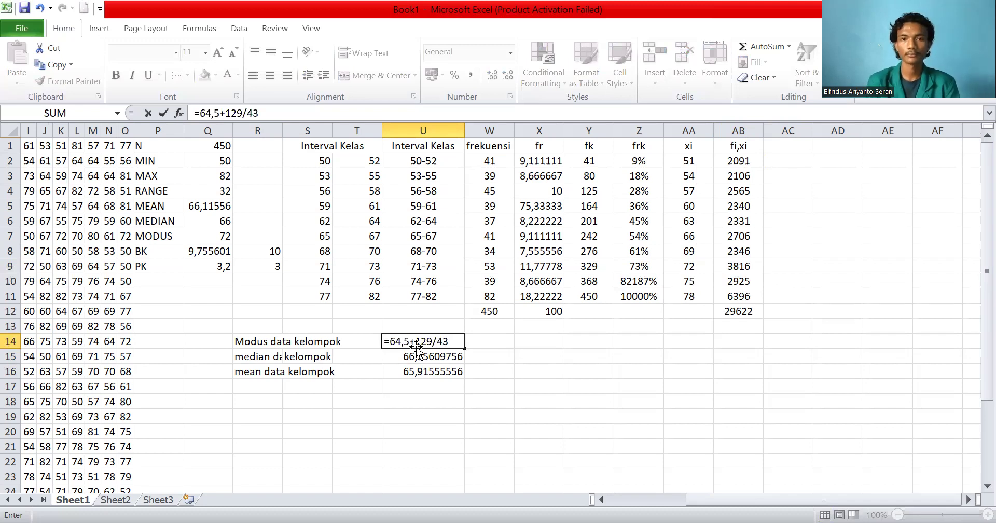
{"action": "key", "text": "Return"}
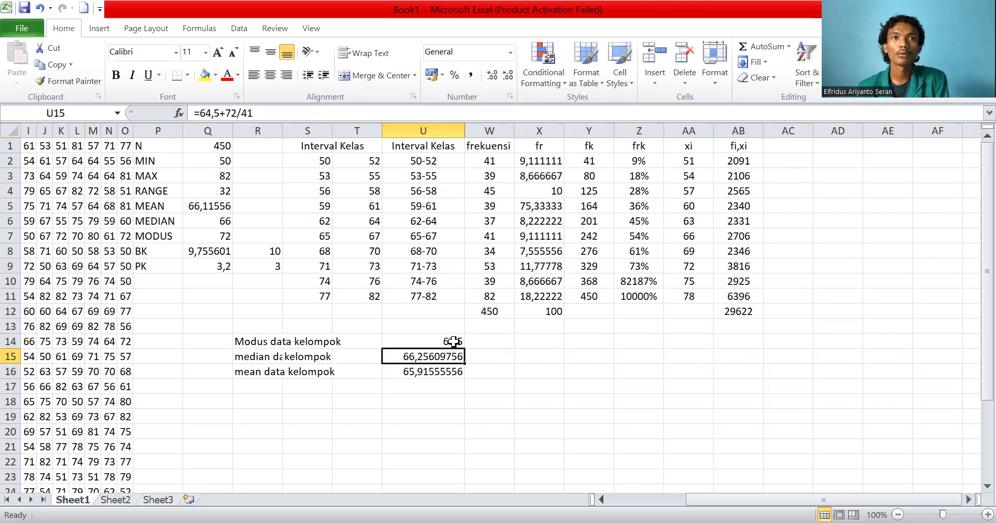
- Enter the label "kuartil 1" in R18, below the grouped-data mean row
{"action": "left_click", "coordinate": [265, 397]}
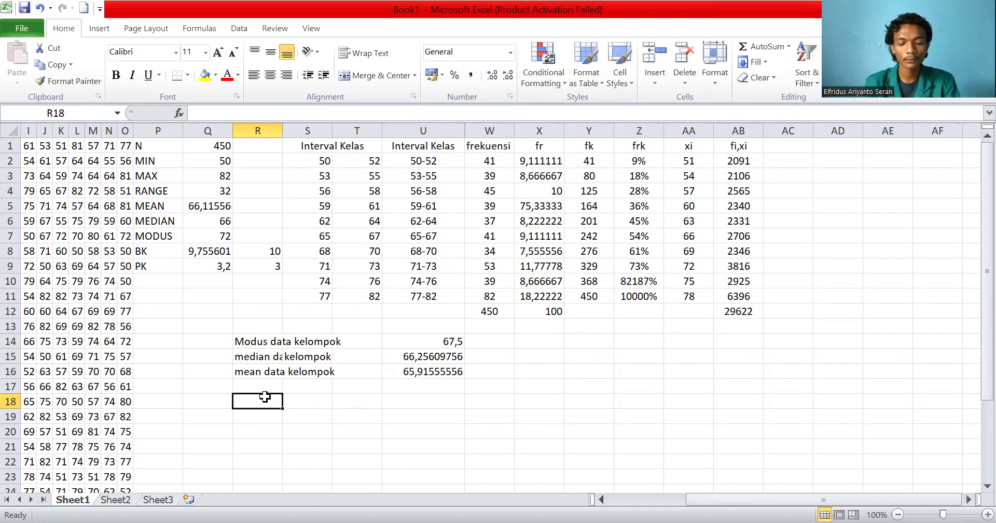
{"action": "type", "text": "kuar"}
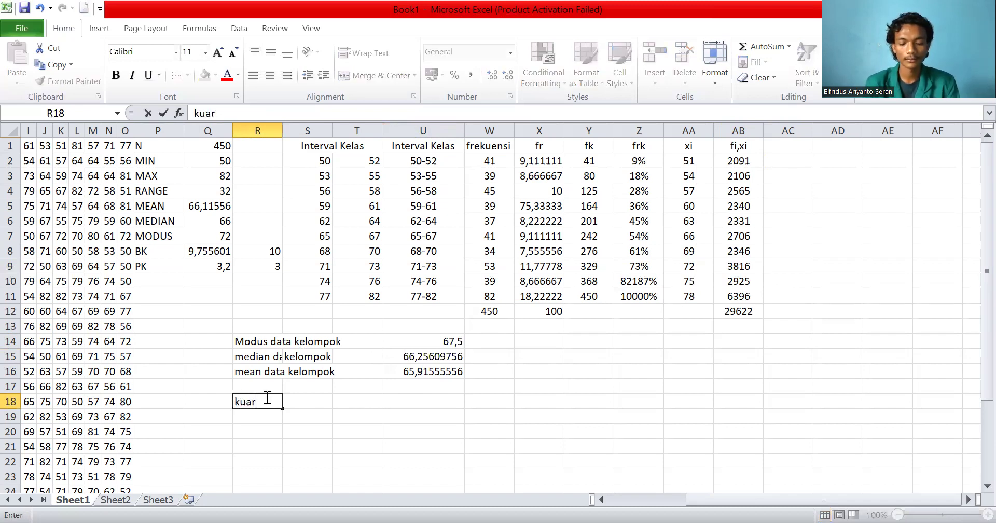
{"action": "type", "text": "til"}
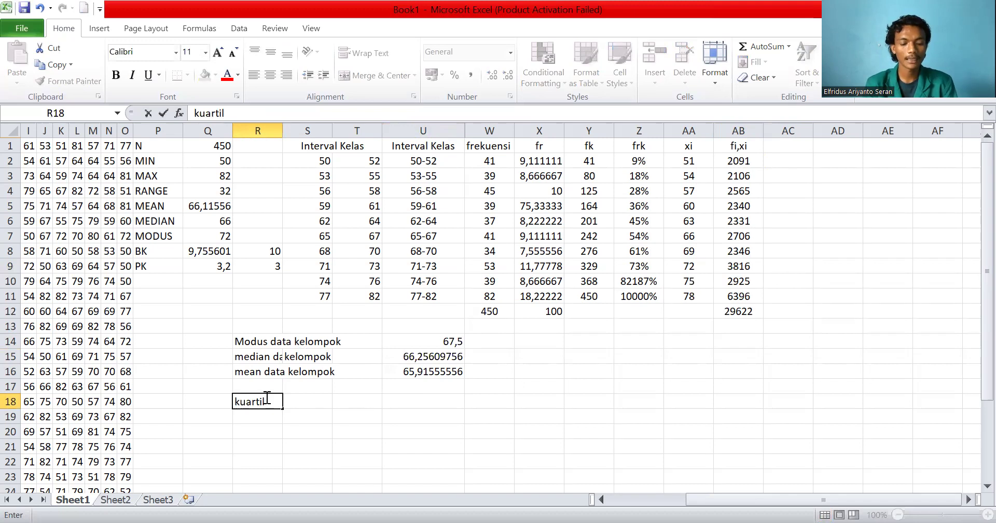
{"action": "type", "text": " 1"}
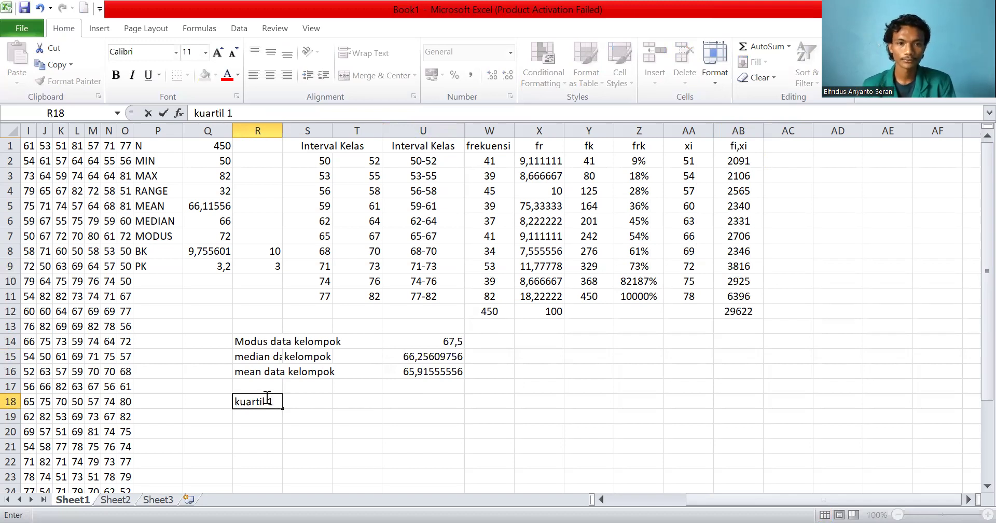
- Calculate the first quartile of the raw data in S18 with the formula =QUARTILE(B1:O30;1)
{"action": "left_click", "coordinate": [319, 402]}
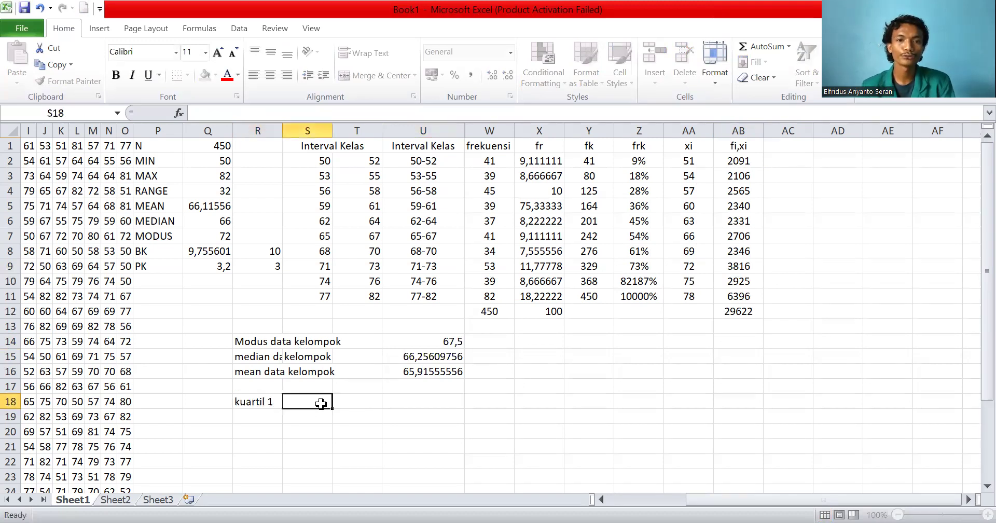
{"action": "type", "text": "="}
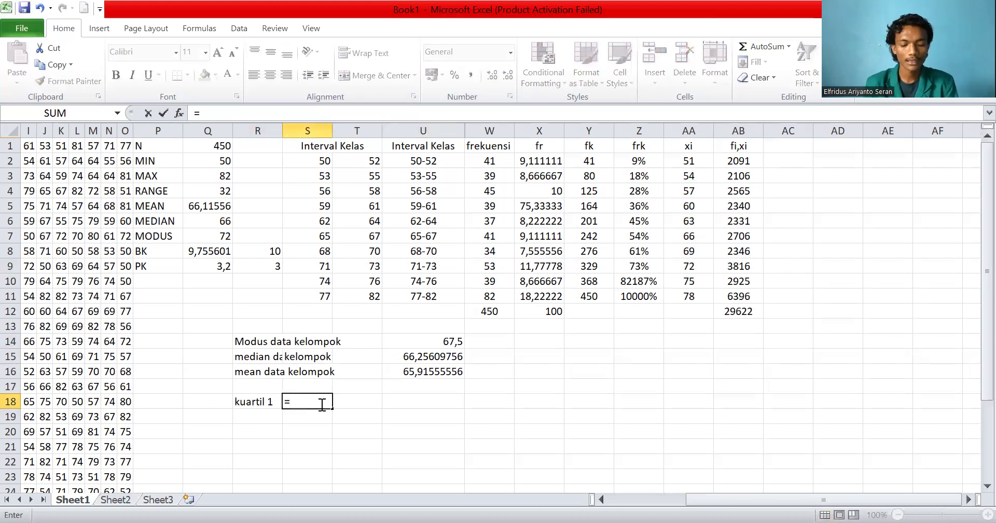
{"action": "type", "text": "qu"}
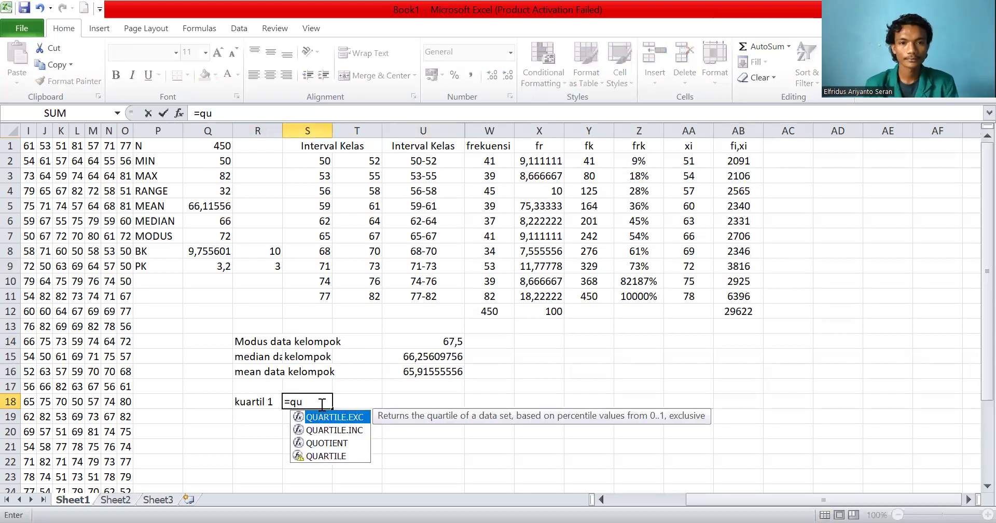
{"action": "double_click", "coordinate": [352, 417]}
{"action": "key", "text": "BackSpace"}
{"action": "key", "text": "BackSpace"}
{"action": "key", "text": "BackSpace"}
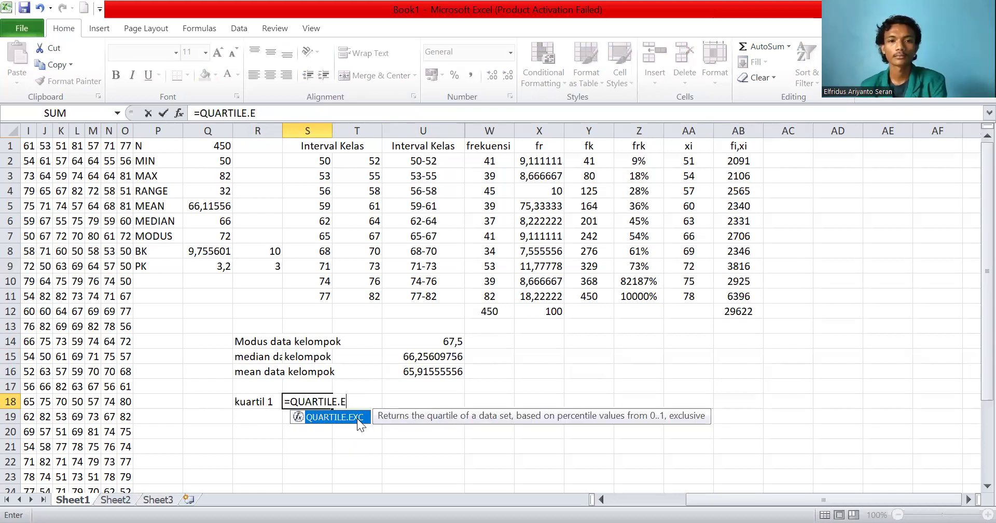
{"action": "key", "text": "BackSpace"}
{"action": "key", "text": "BackSpace"}
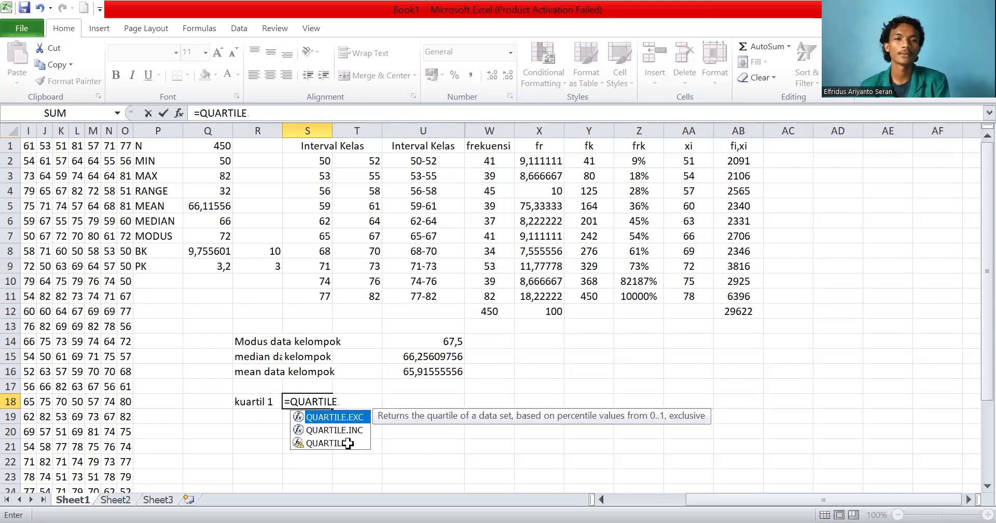
{"action": "double_click", "coordinate": [348, 443]}
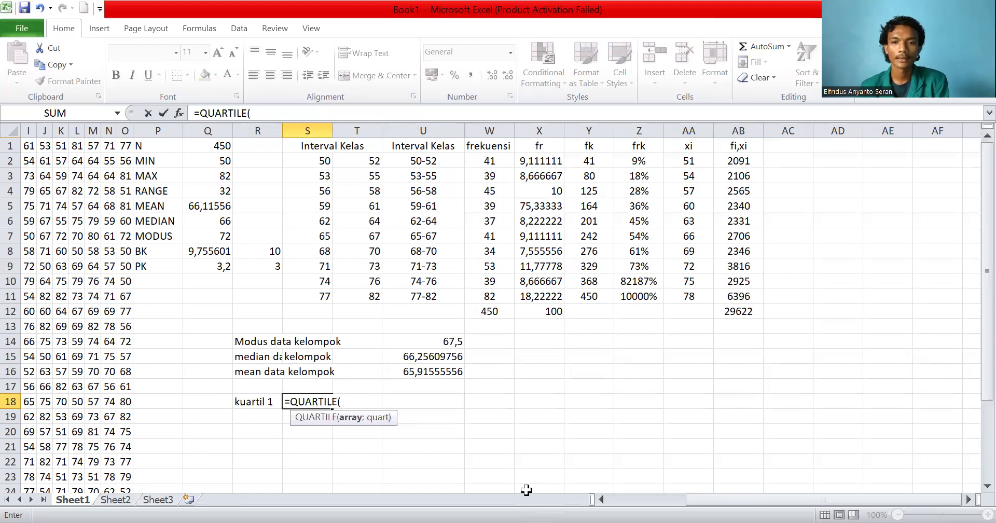
{"action": "left_click", "coordinate": [602, 500]}
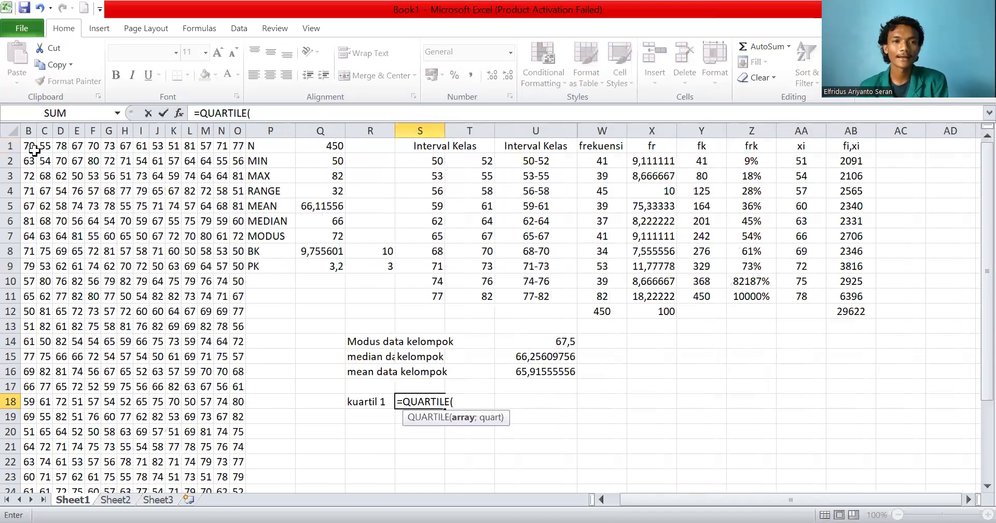
{"action": "left_click", "coordinate": [28, 149]}
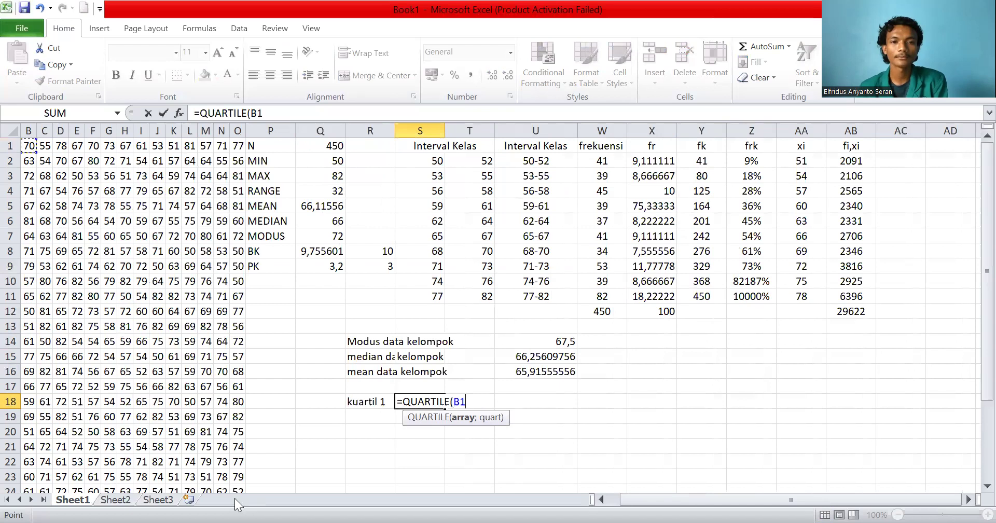
{"action": "scroll", "coordinate": [237, 459], "scroll_direction": "down", "scroll_amount": 3}
{"action": "left_click", "coordinate": [237, 461]}
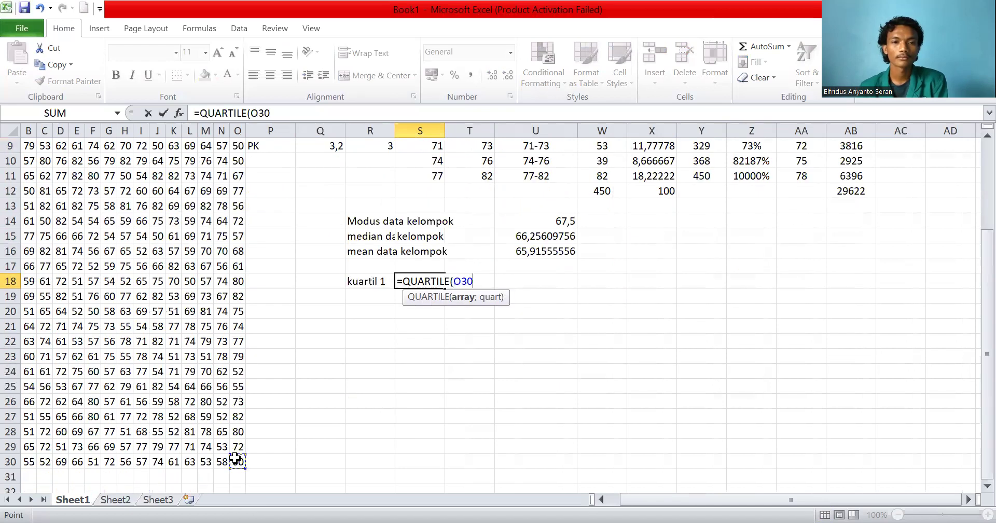
{"action": "left_click_drag", "start_coordinate": [169, 314], "coordinate": [31, 136]}
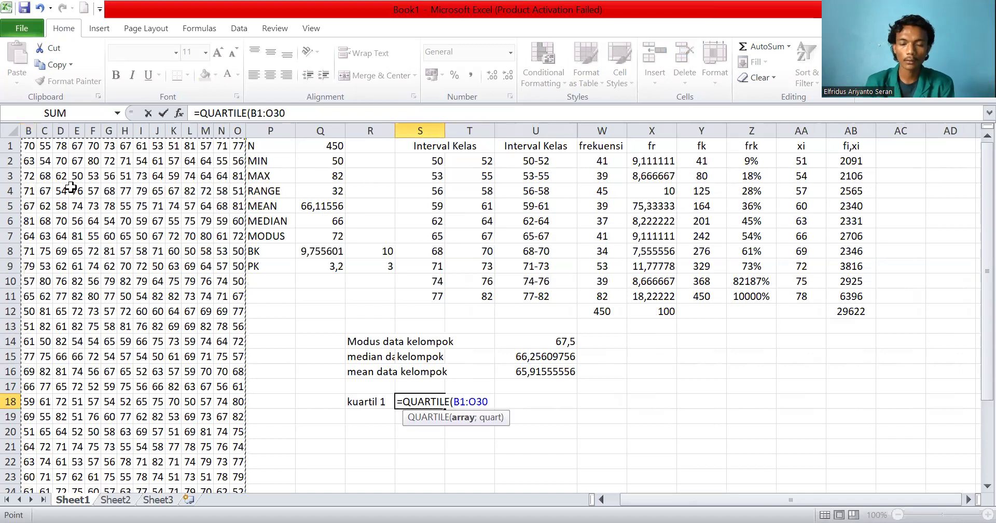
{"action": "type", "text": ";"}
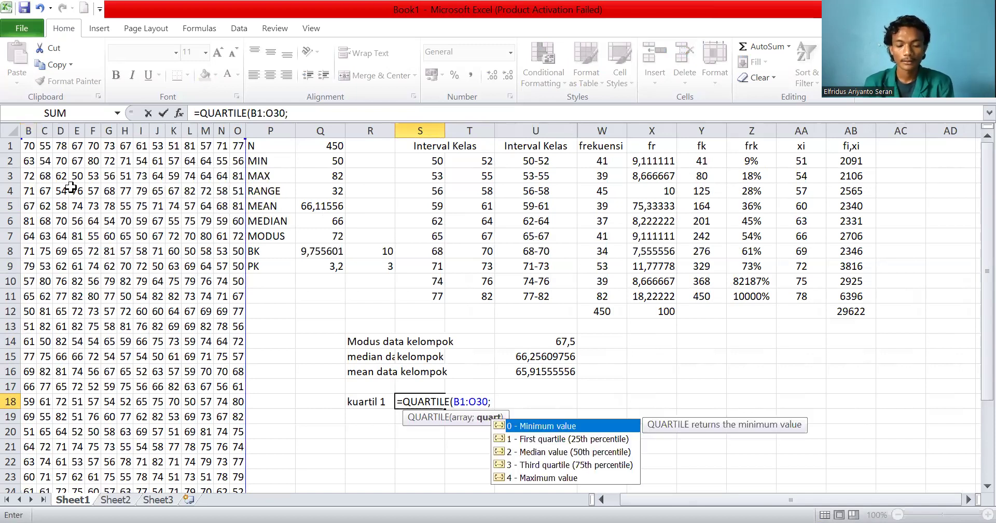
{"action": "type", "text": "1"}
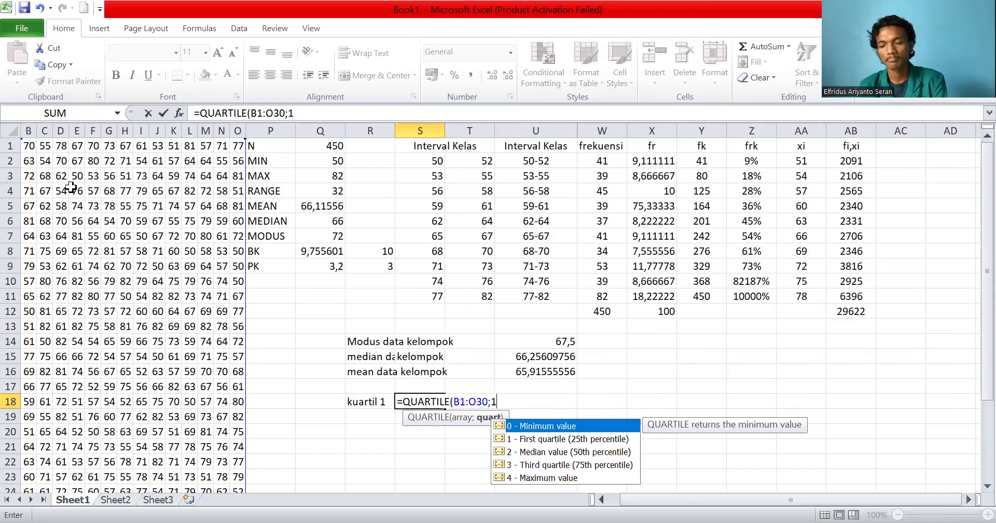
{"action": "type", "text": ")"}
{"action": "key", "text": "Return"}
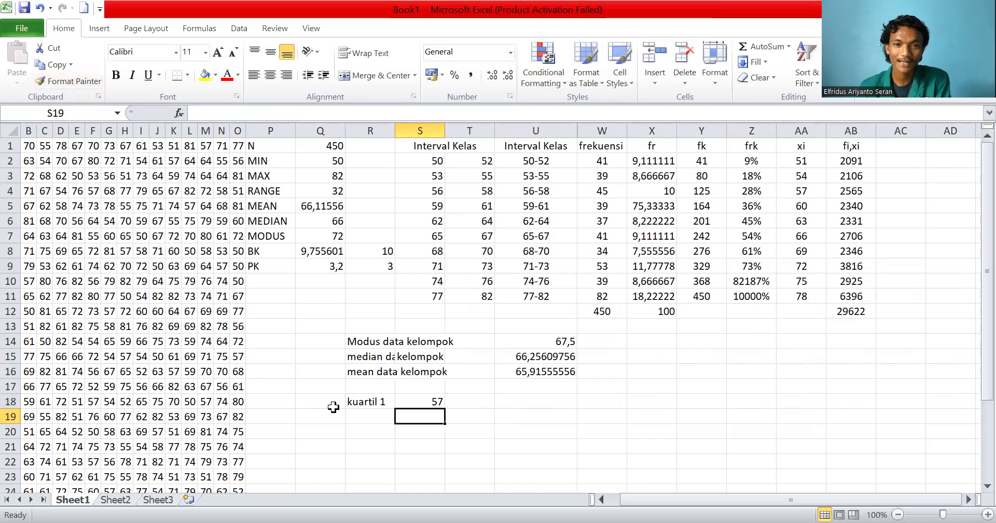
- Enter the labels "desil" in R19 and "persil" in R20, below the quartile label
{"action": "left_click", "coordinate": [371, 416]}
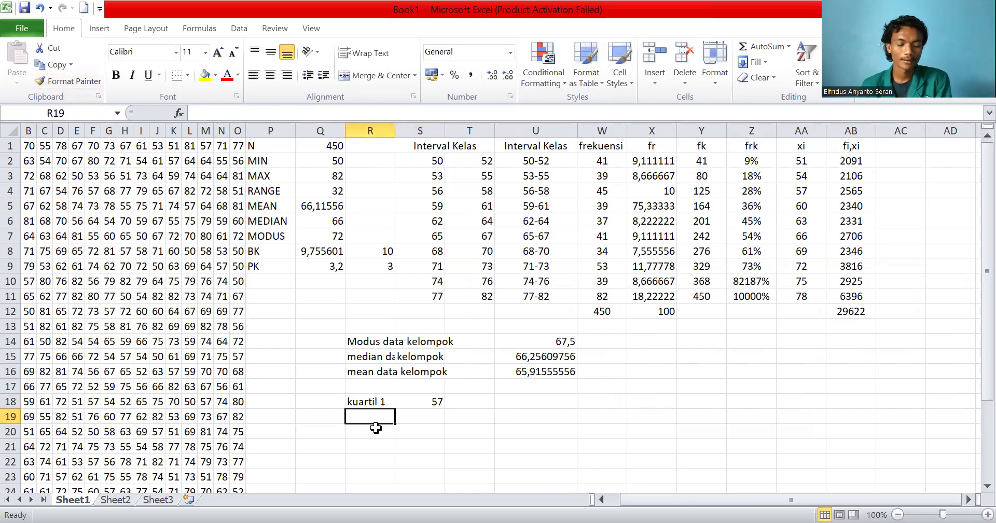
{"action": "type", "text": "desil"}
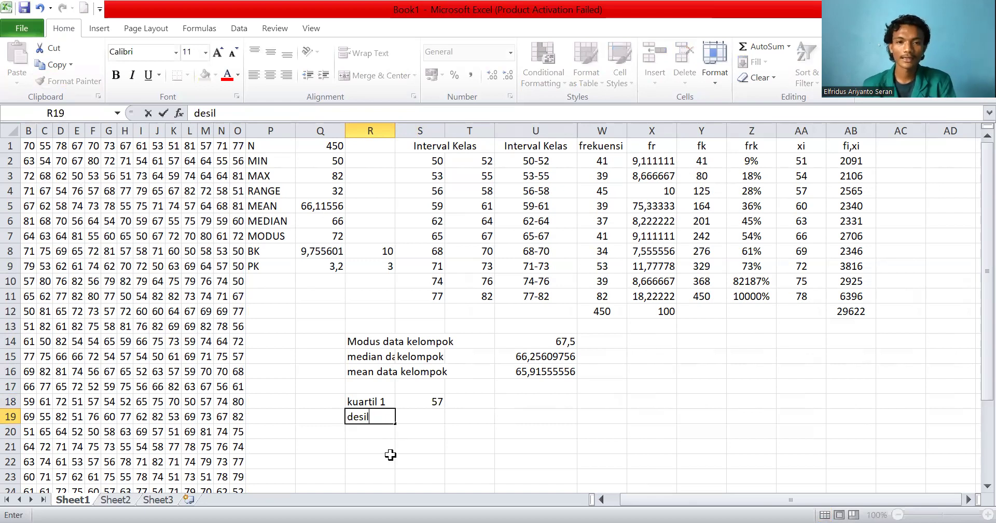
{"action": "key", "text": "Return"}
{"action": "type", "text": "persil"}
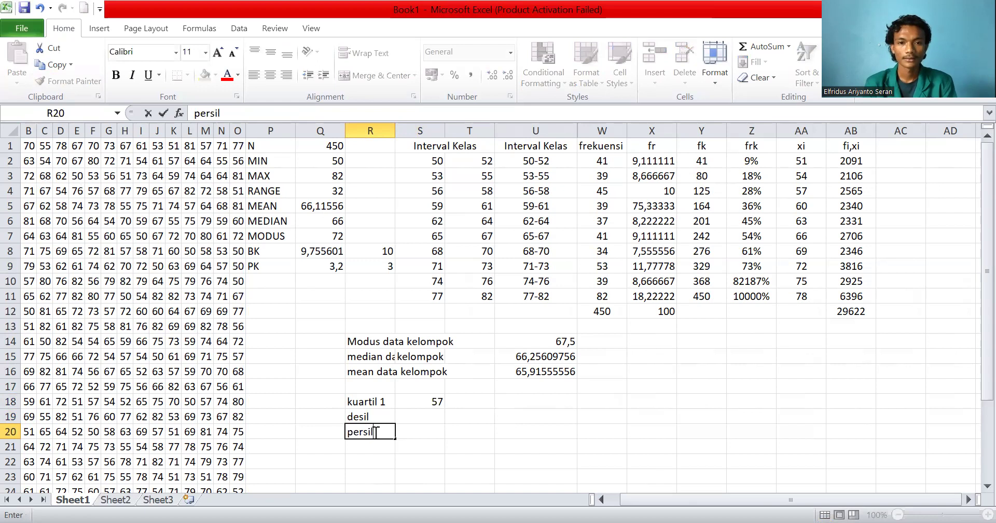
{"action": "left_click", "coordinate": [428, 436]}
{"action": "left_click", "coordinate": [424, 413]}
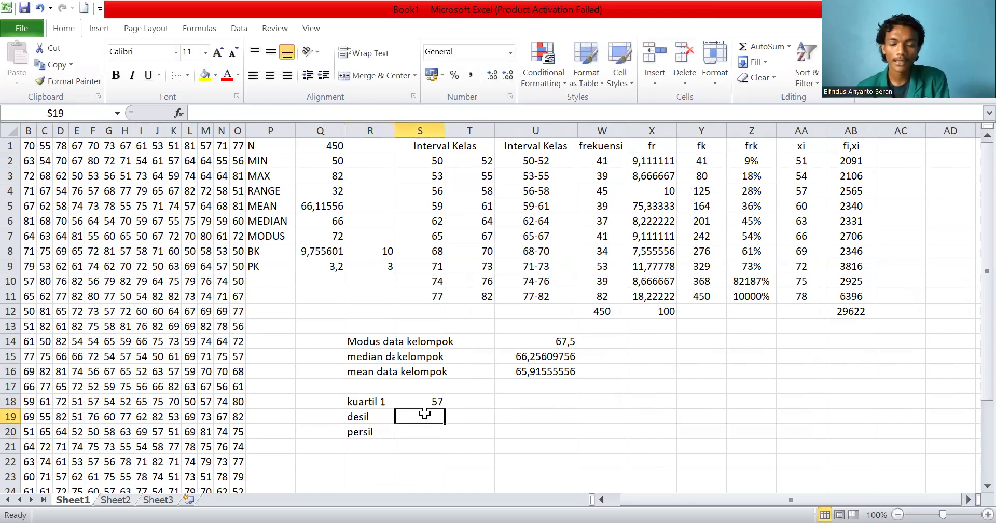
{"action": "type", "text": "=desil"}
{"action": "key", "text": "BackSpace"}
{"action": "key", "text": "BackSpace"}
{"action": "key", "text": "BackSpace"}
{"action": "key", "text": "BackSpace"}
{"action": "key", "text": "BackSpace"}
{"action": "type", "text": "desil"}
{"action": "key", "text": "BackSpace"}
{"action": "key", "text": "BackSpace"}
{"action": "key", "text": "BackSpace"}
{"action": "key", "text": "BackSpace"}
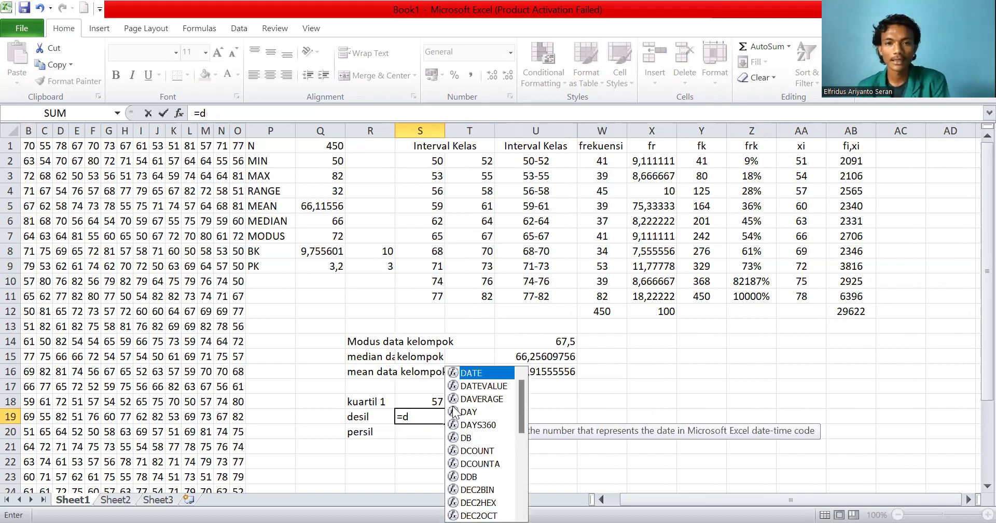
{"action": "key", "text": "BackSpace"}
{"action": "left_click", "coordinate": [423, 431]}
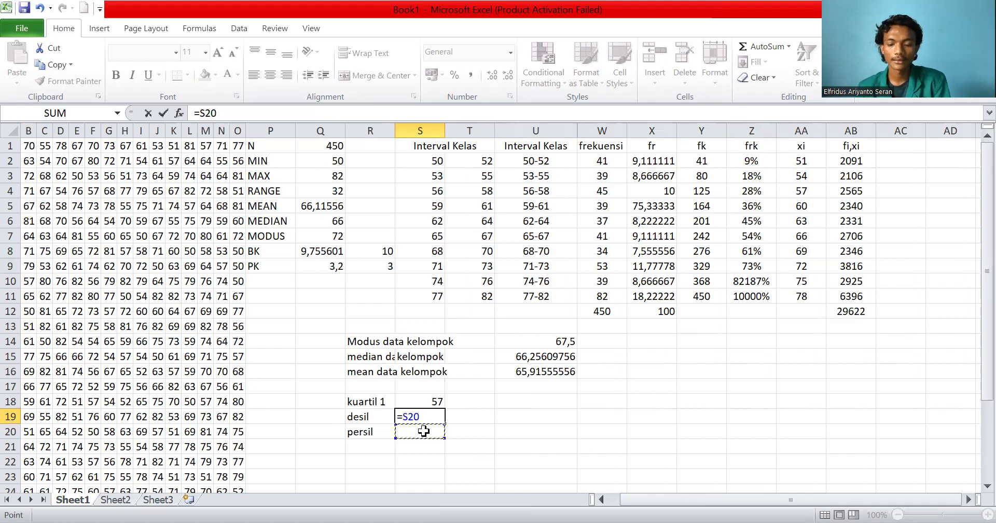
{"action": "key", "text": "BackSpace"}
{"action": "key", "text": "Escape"}
{"action": "left_click", "coordinate": [424, 431]}
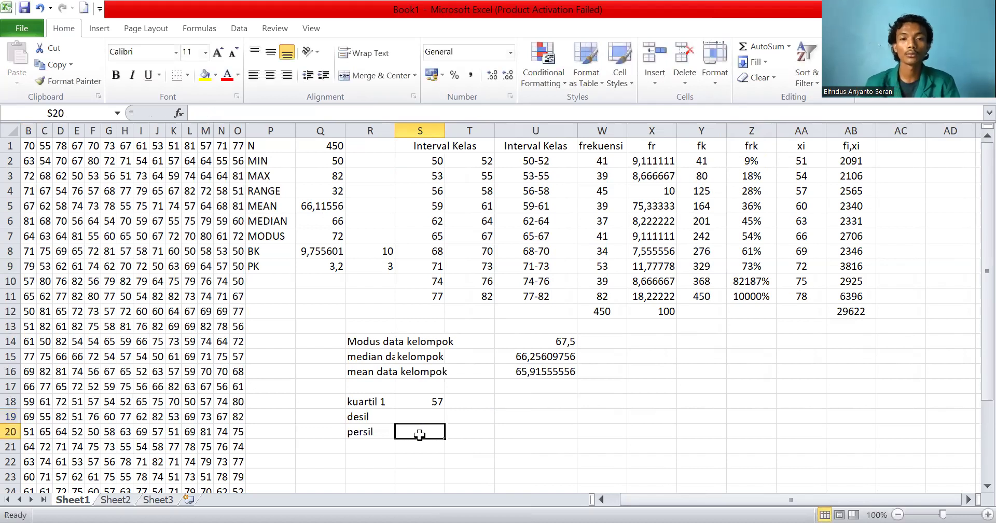
- Extend the label in R20 to "persil 92"
{"action": "left_click", "coordinate": [374, 432]}
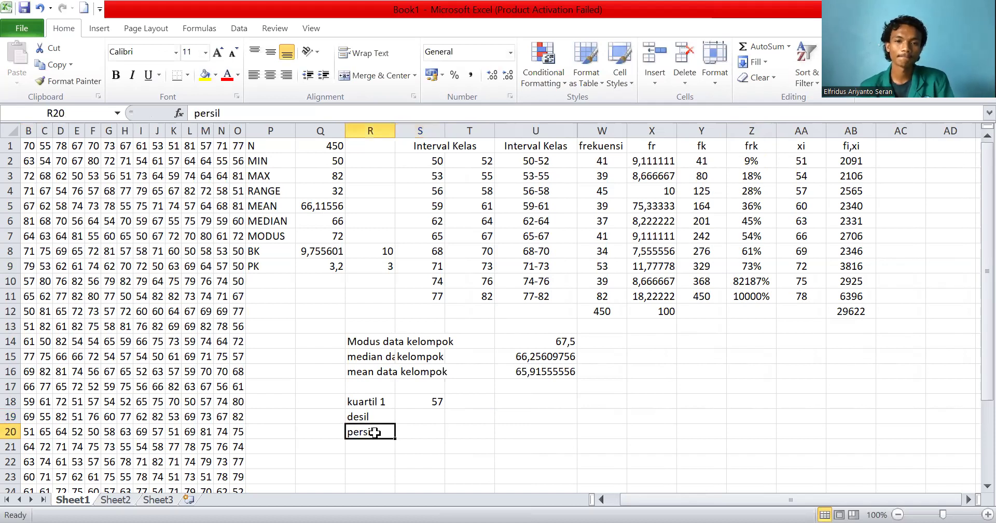
{"action": "double_click", "coordinate": [381, 432]}
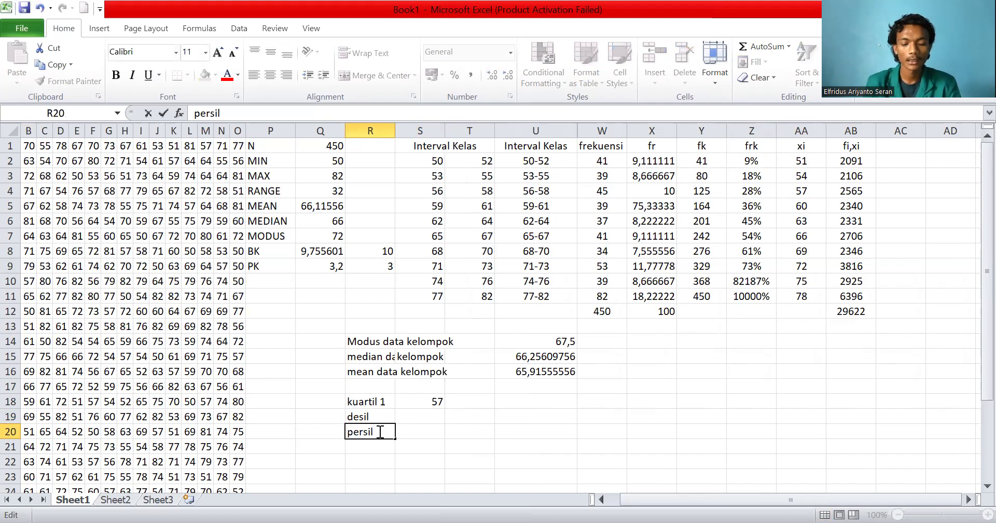
{"action": "type", "text": "92"}
- Calculate the 92nd percentile of the raw data in S20 with the formula =PERCENTILE(B1:O30;0,92)
{"action": "left_click", "coordinate": [406, 436]}
{"action": "type", "text": "="}
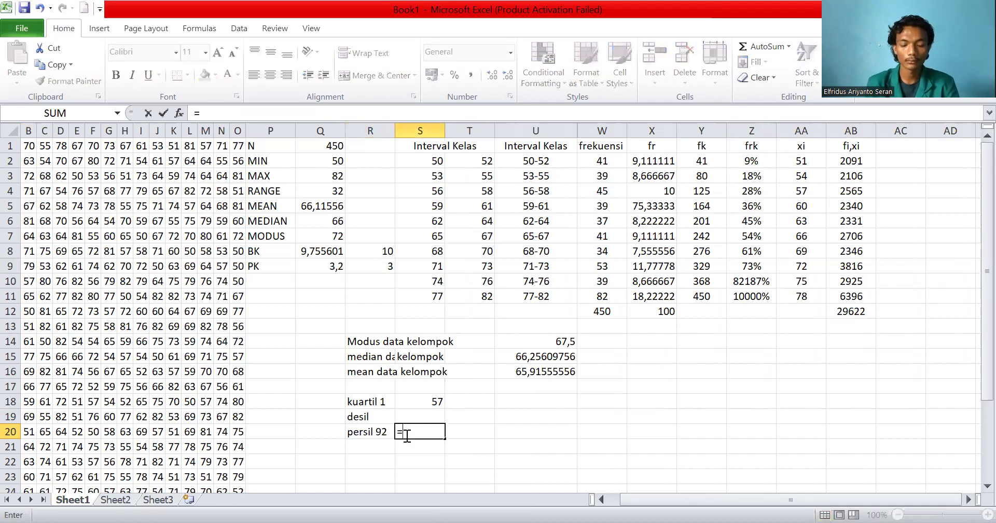
{"action": "type", "text": "per"}
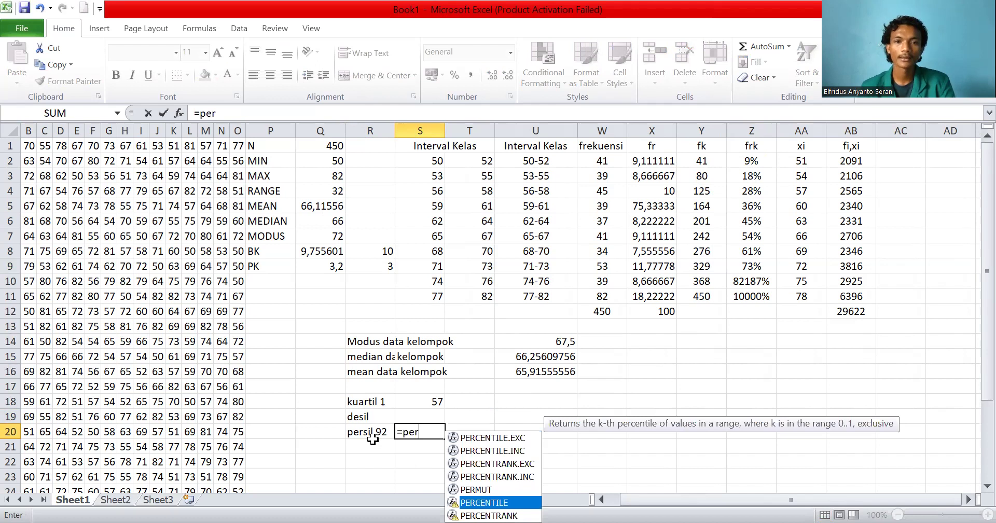
{"action": "double_click", "coordinate": [479, 502]}
{"action": "left_click", "coordinate": [29, 147]}
{"action": "left_click_drag", "start_coordinate": [121, 398], "coordinate": [251, 427]}
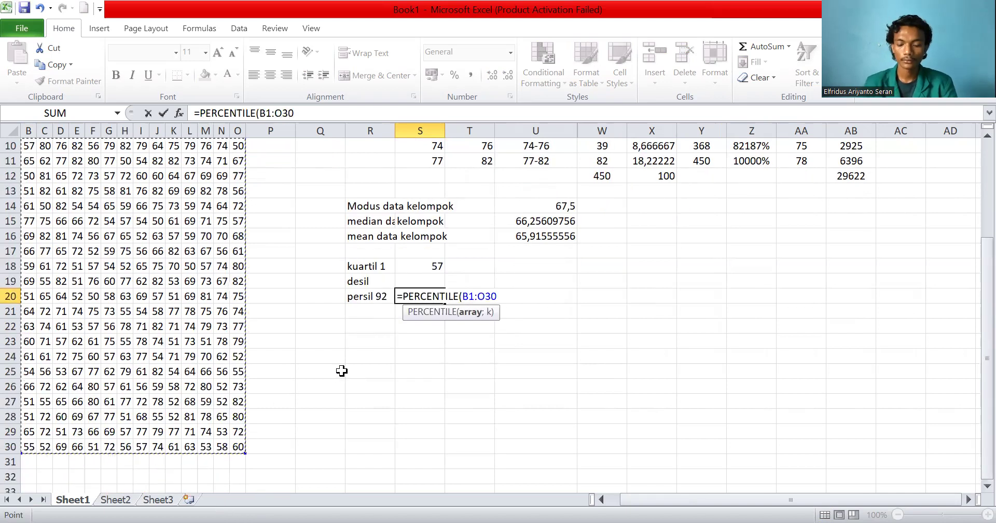
{"action": "type", "text": ";0,92"}
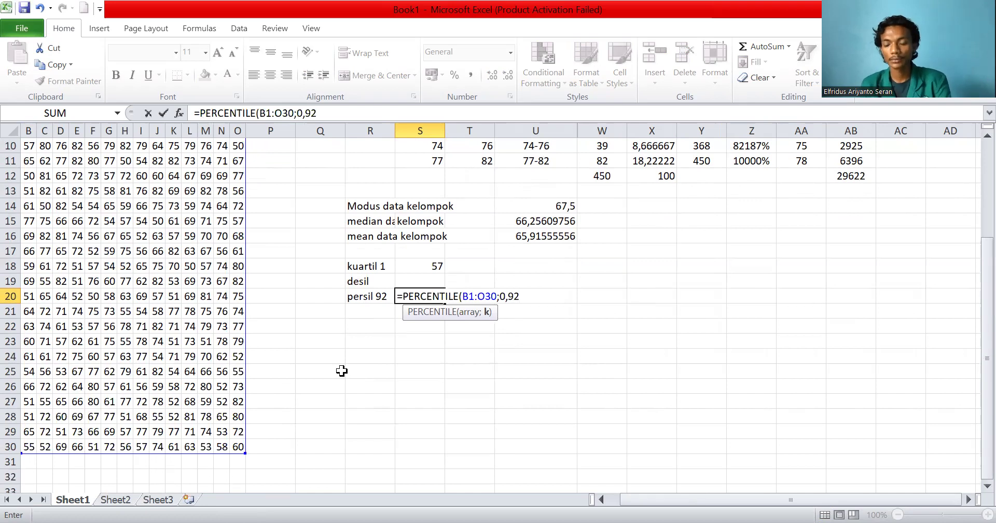
{"action": "type", "text": ")"}
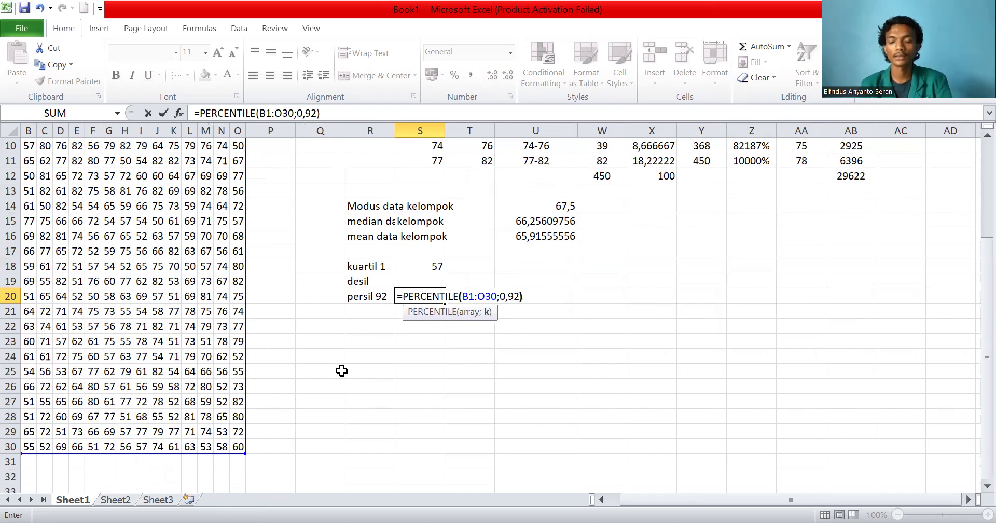
{"action": "key", "text": "Return"}
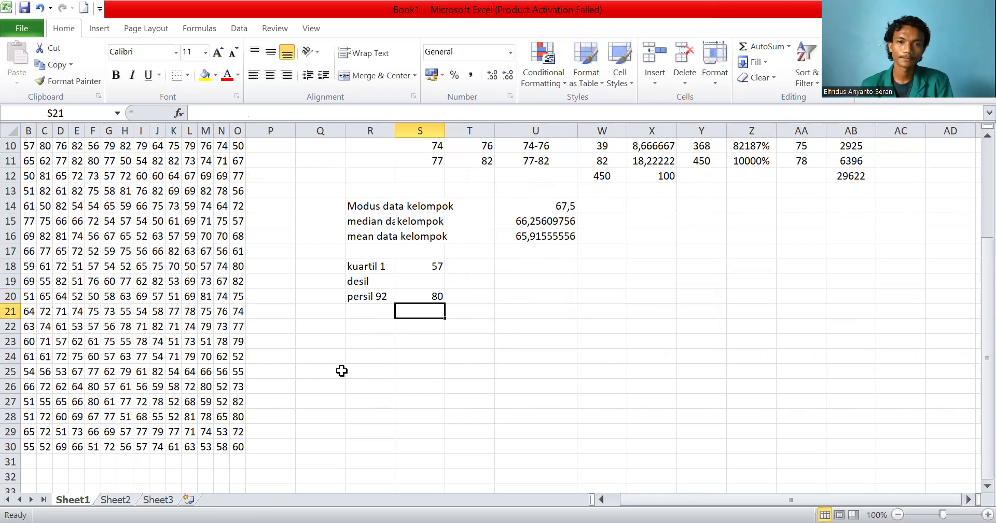
- Extend the label in R19 to "desil 8"
{"action": "left_click", "coordinate": [373, 281]}
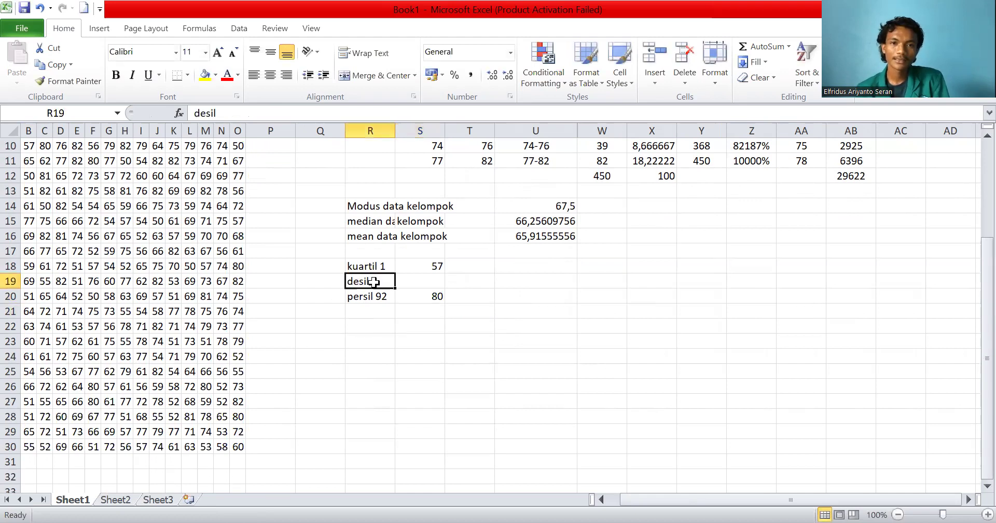
{"action": "double_click", "coordinate": [373, 281]}
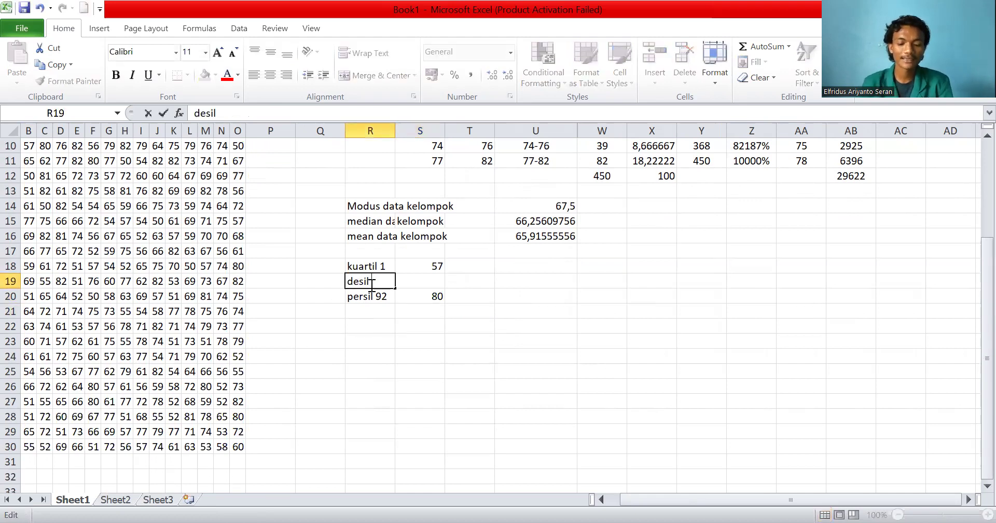
{"action": "type", "text": "8"}
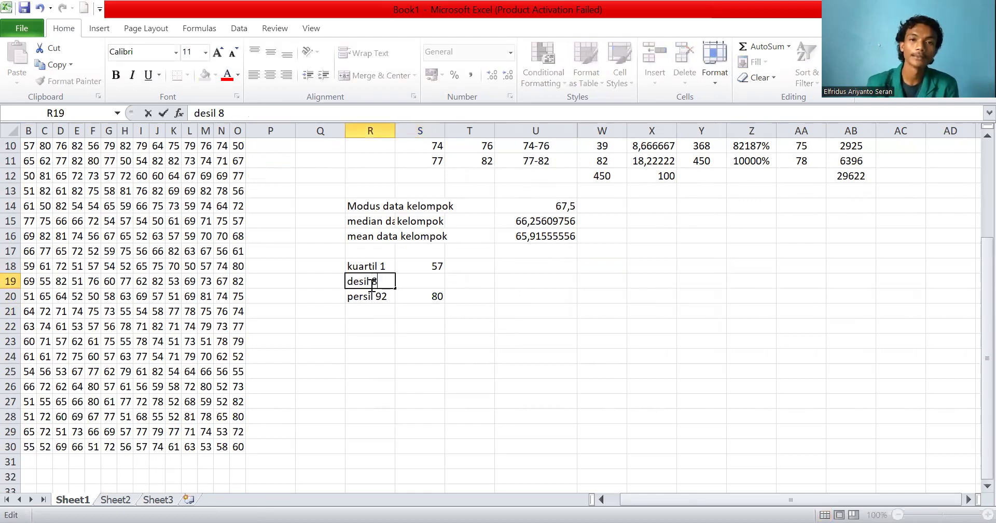
- Calculate the eighth decile of the raw data in S19 with the formula =PERCENTILE(B1:O30;8/10)
{"action": "left_click", "coordinate": [420, 285]}
{"action": "type", "text": "="}
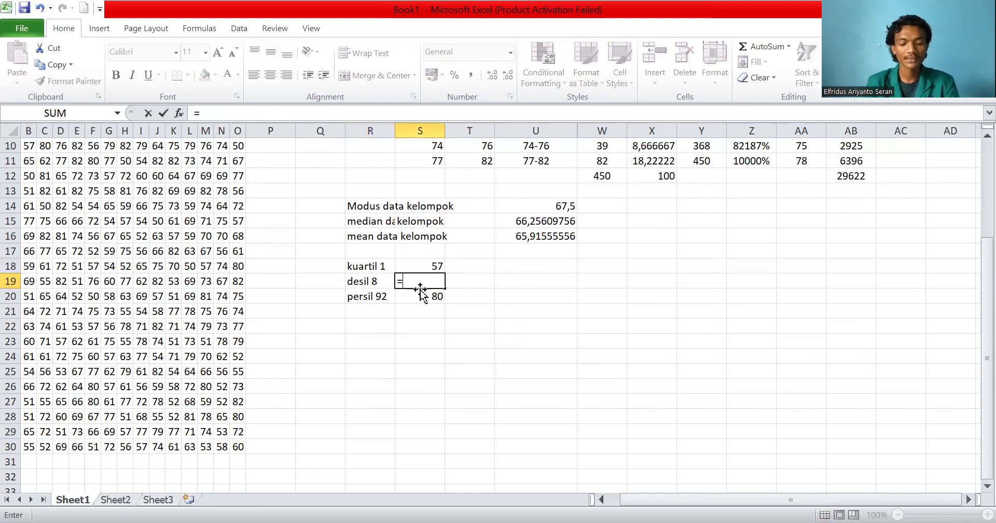
{"action": "type", "text": "per"}
{"action": "left_click", "coordinate": [437, 363]}
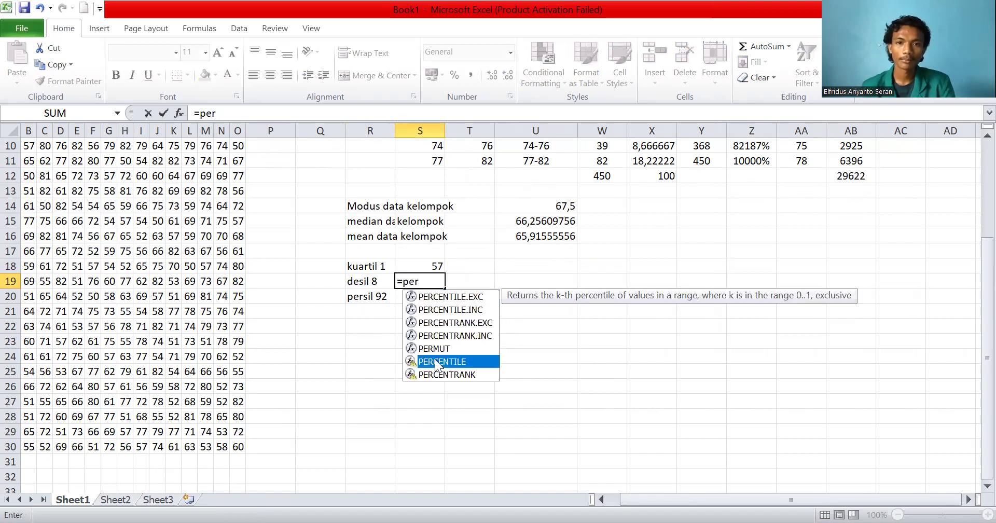
{"action": "double_click", "coordinate": [437, 364]}
{"action": "left_click", "coordinate": [437, 363]}
{"action": "key", "text": "BackSpace"}
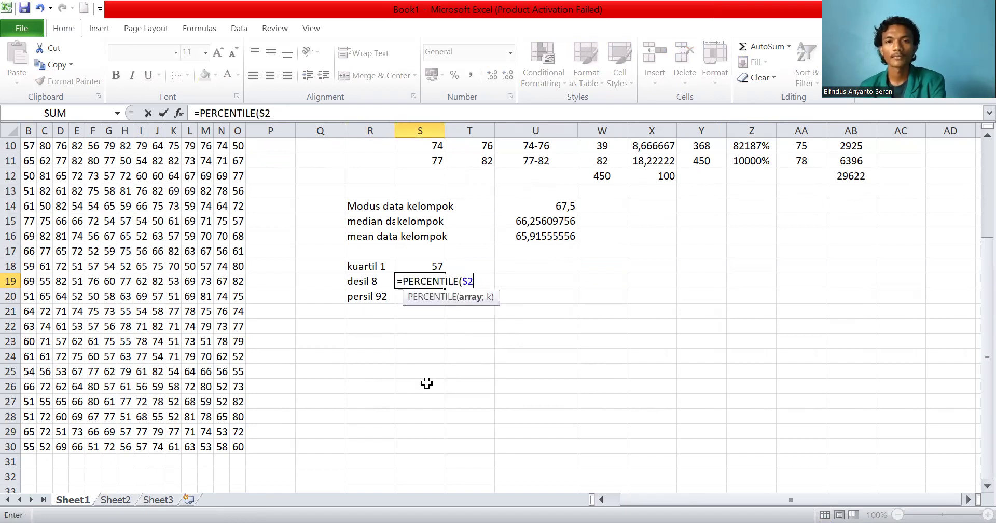
{"action": "key", "text": "BackSpace"}
{"action": "key", "text": "BackSpace"}
{"action": "scroll", "coordinate": [167, 301], "scroll_direction": "up", "scroll_amount": 3}
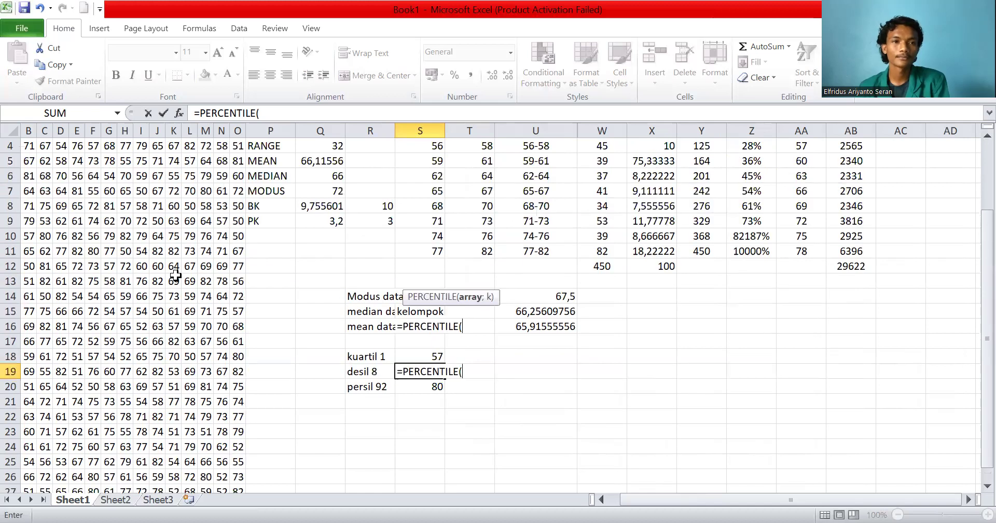
{"action": "left_click", "coordinate": [32, 145]}
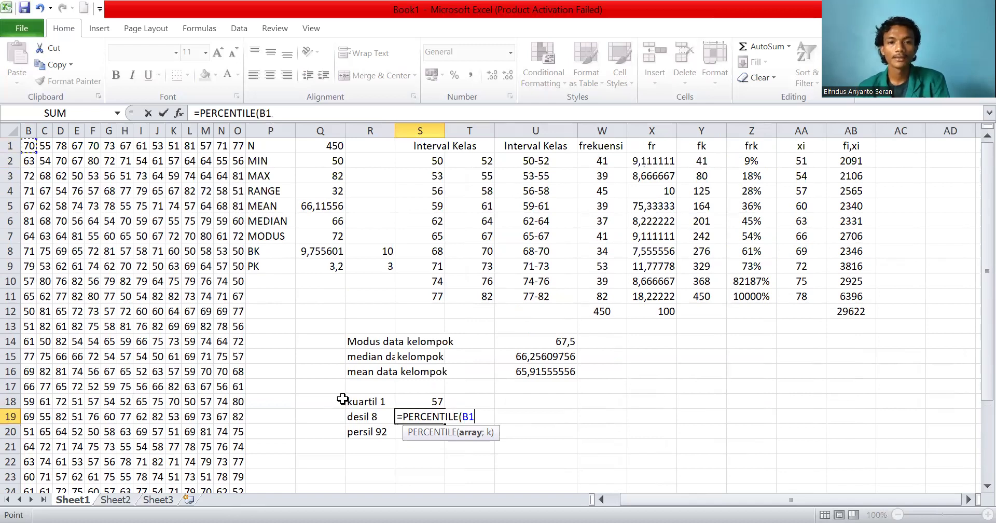
{"action": "type", "text": ":O30;"}
{"action": "scroll", "coordinate": [342, 398], "scroll_direction": "down", "scroll_amount": 1}
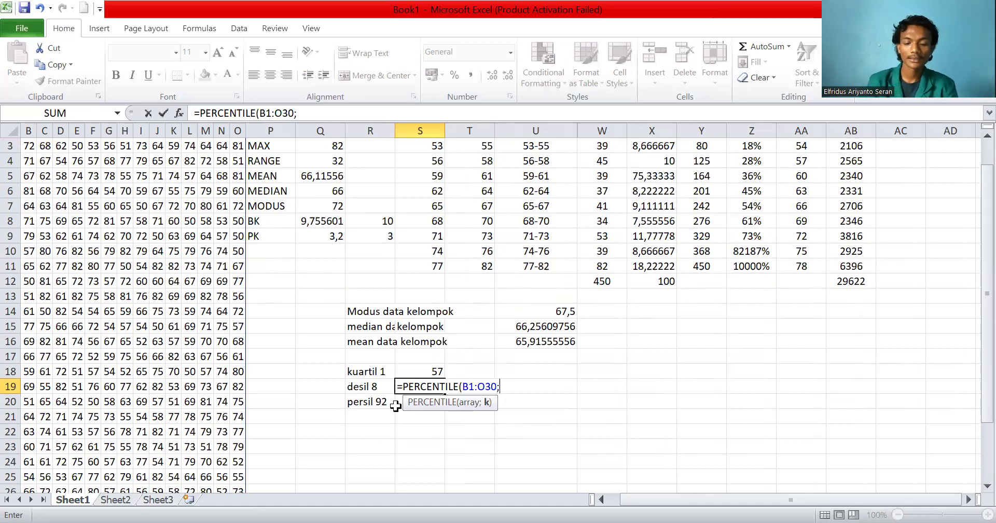
{"action": "type", "text": "8/10"}
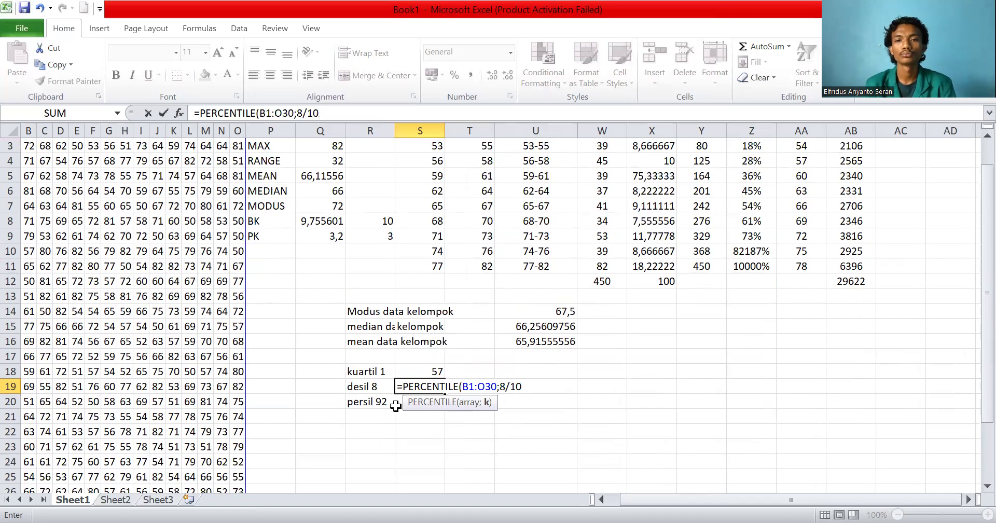
{"action": "type", "text": ")"}
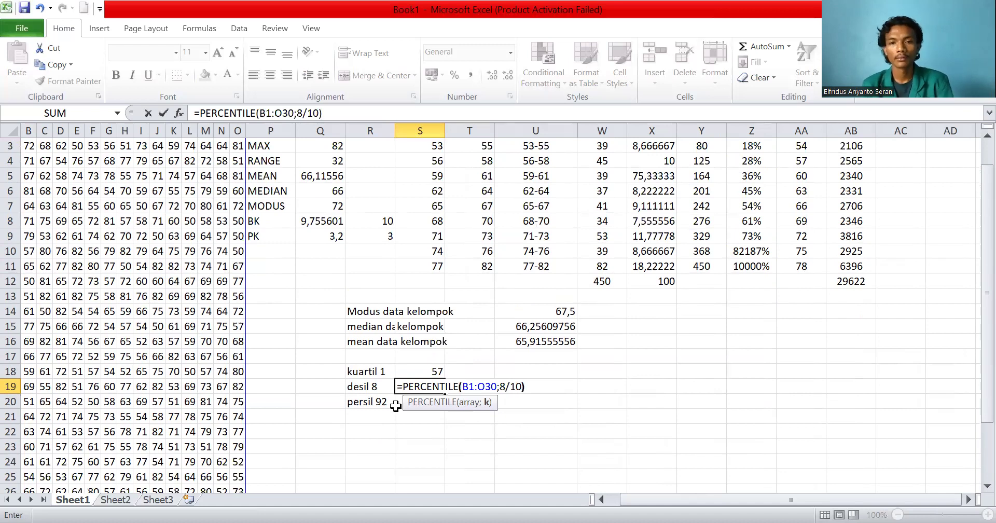
{"action": "key", "text": "Return"}
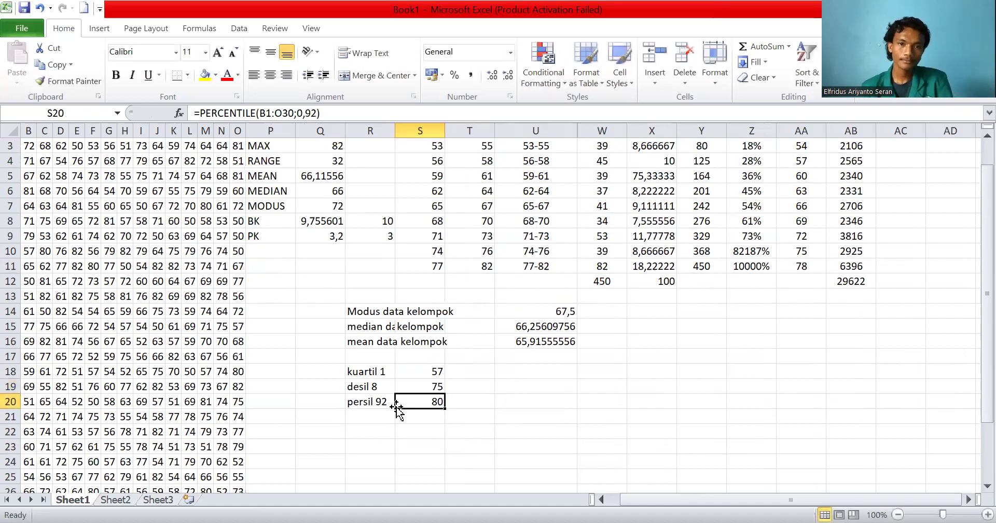
- Enter the label "letak median" in R21, below the percentile label
{"action": "scroll", "coordinate": [395, 411], "scroll_direction": "down", "scroll_amount": 1}
{"action": "left_click", "coordinate": [371, 370]}
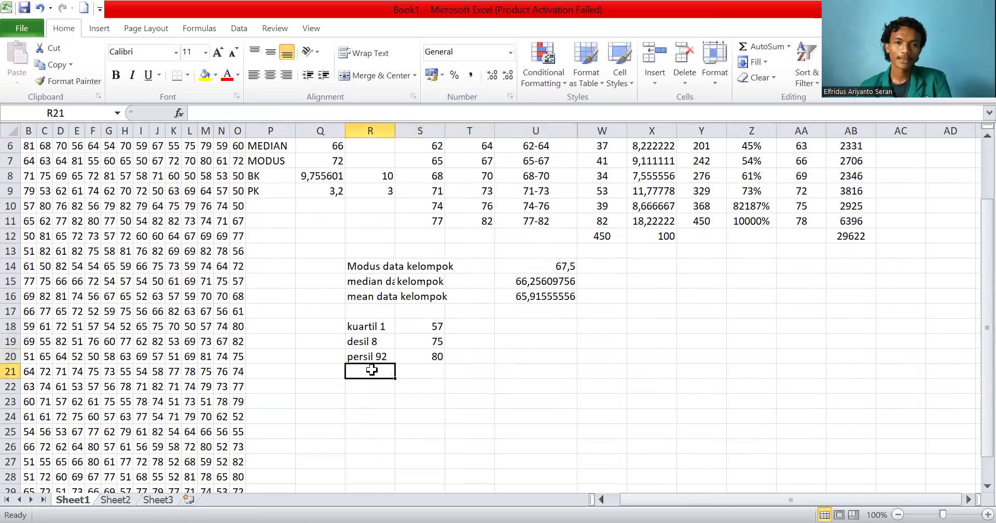
{"action": "type", "text": "leta"}
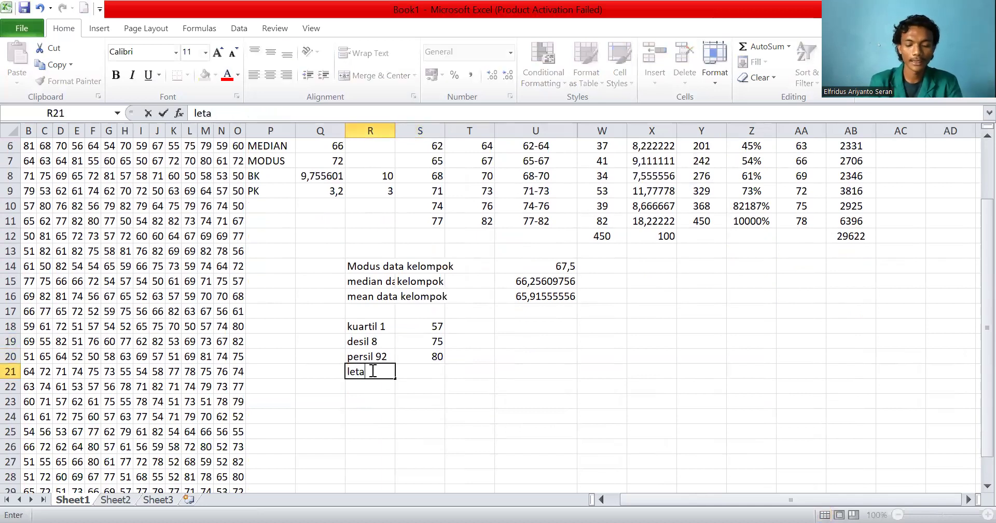
{"action": "type", "text": "k medianne"}
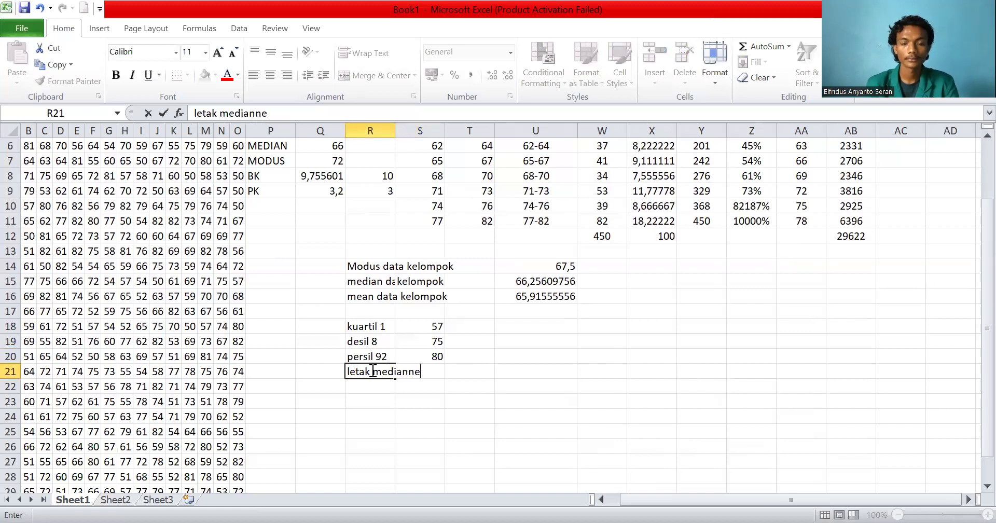
{"action": "key", "text": "BackSpace"}
{"action": "key", "text": "BackSpace"}
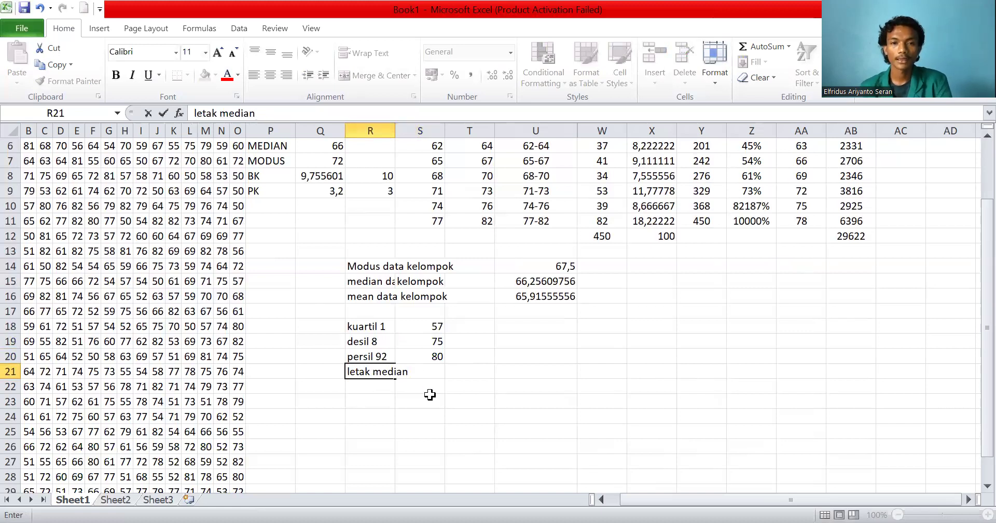
- Calculate the median position in T21 with the formula =450/2
{"action": "left_click", "coordinate": [463, 374]}
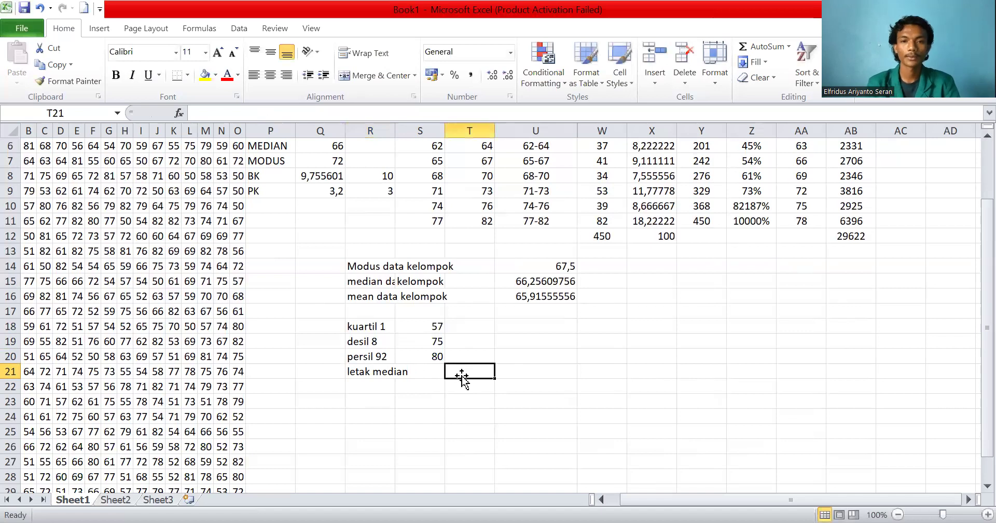
{"action": "type", "text": "=450"}
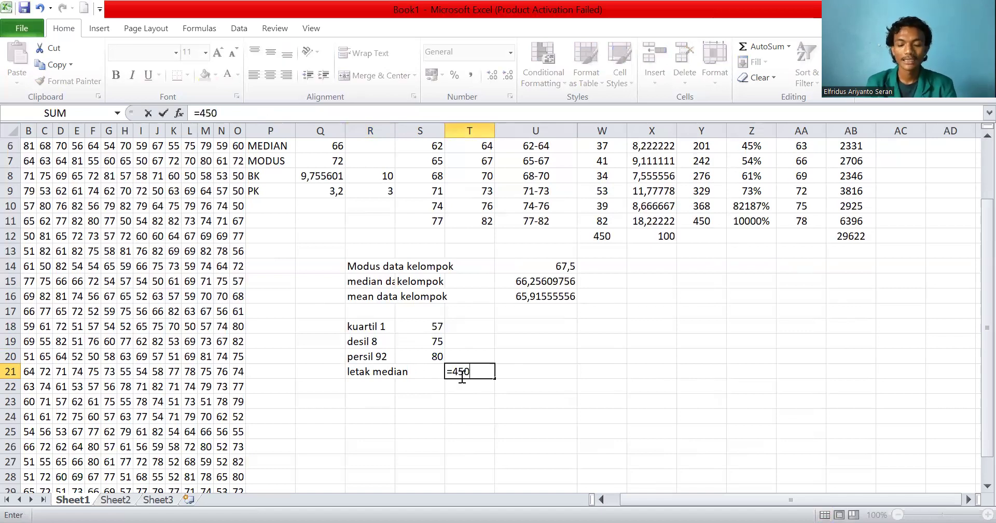
{"action": "type", "text": "/2"}
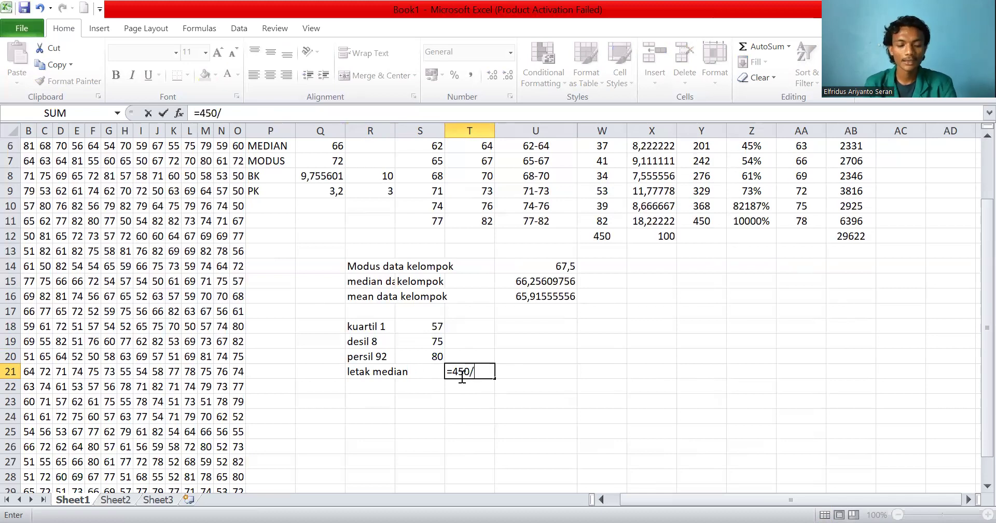
{"action": "key", "text": "Return"}
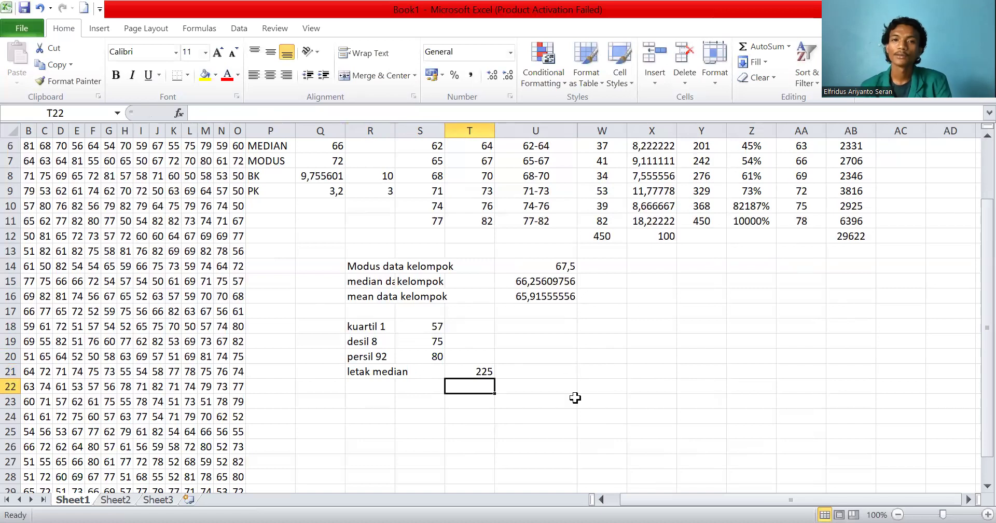
- Insert a 2-D stacked column chart of the class intervals and frequencies in U2:W11
{"action": "scroll", "coordinate": [576, 398], "scroll_direction": "up", "scroll_amount": 2}
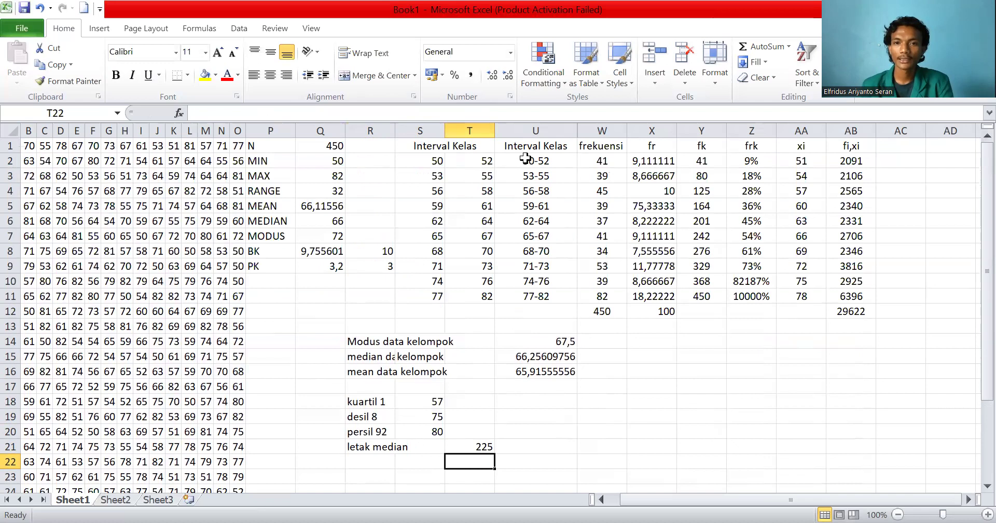
{"action": "left_click_drag", "start_coordinate": [525, 158], "coordinate": [595, 290]}
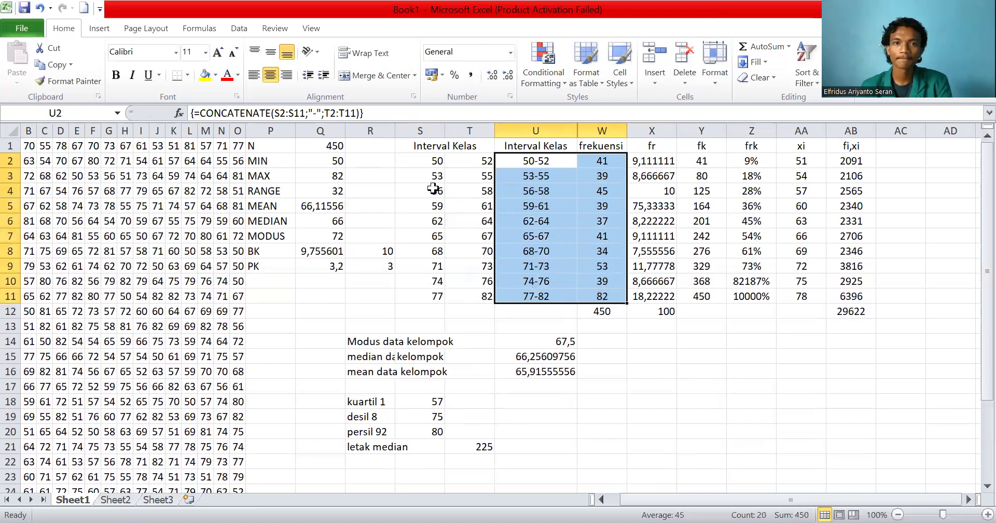
{"action": "left_click", "coordinate": [98, 31]}
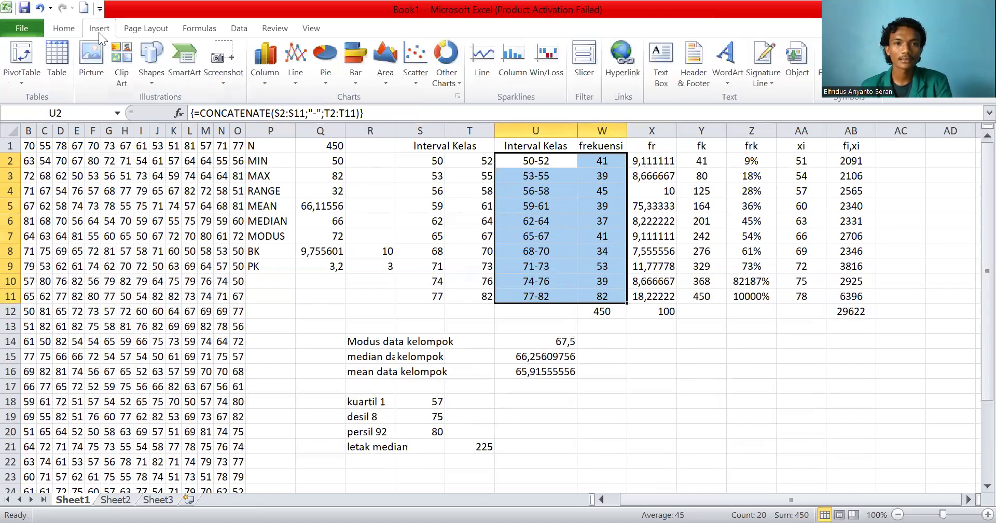
{"action": "left_click", "coordinate": [259, 85]}
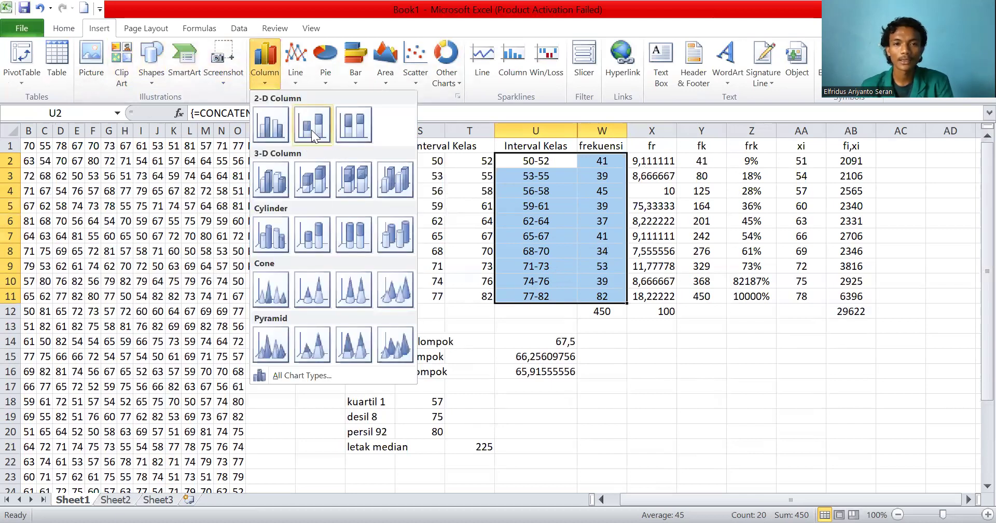
{"action": "left_click", "coordinate": [311, 130]}
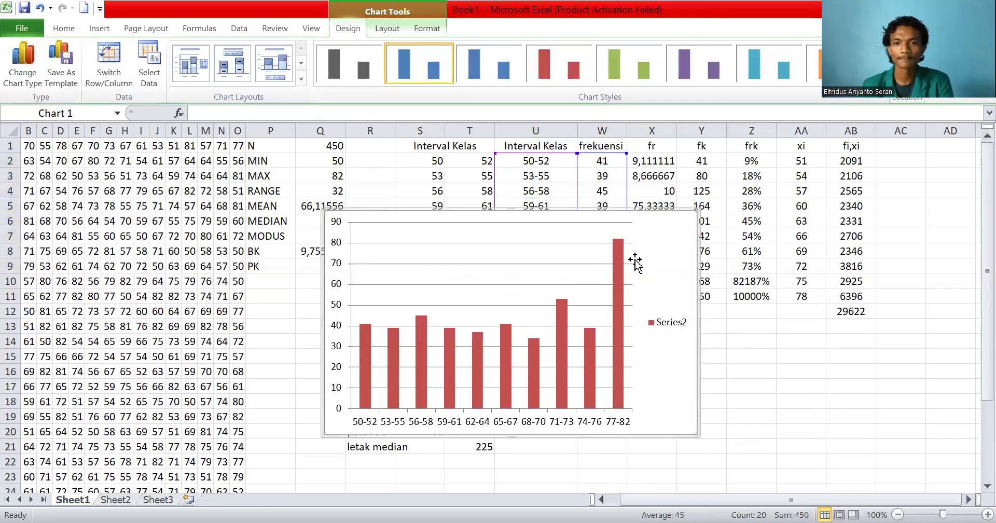
- Move the column chart below the frequency table and apply a chart layout with a title above the plot
{"action": "left_click_drag", "start_coordinate": [657, 251], "coordinate": [806, 335]}
{"action": "scroll", "coordinate": [784, 301], "scroll_direction": "down", "scroll_amount": 1}
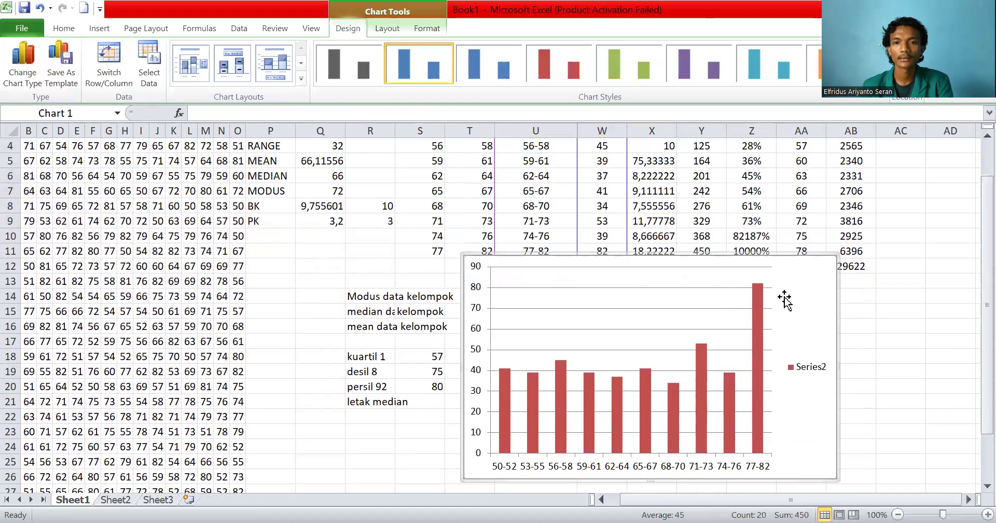
{"action": "left_click_drag", "start_coordinate": [807, 285], "coordinate": [809, 292]}
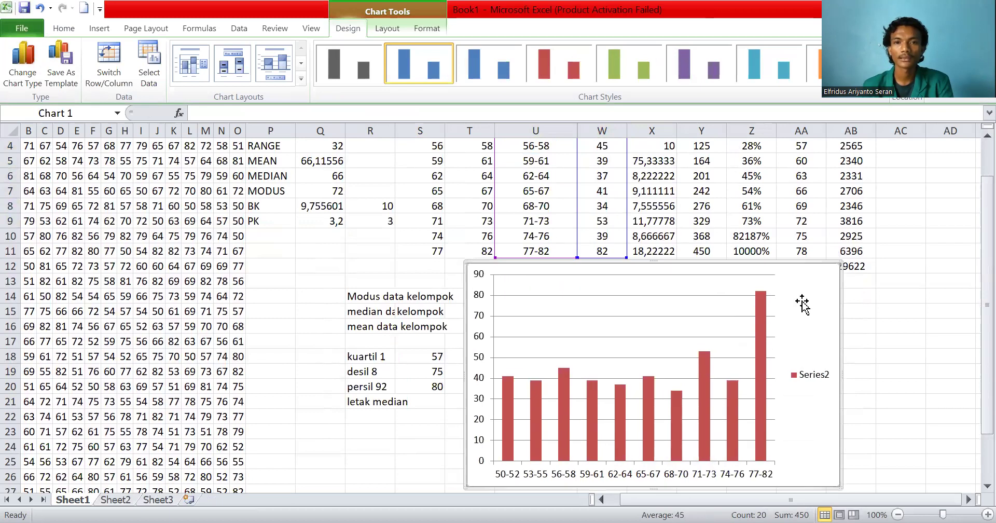
{"action": "scroll", "coordinate": [793, 306], "scroll_direction": "up", "scroll_amount": 1}
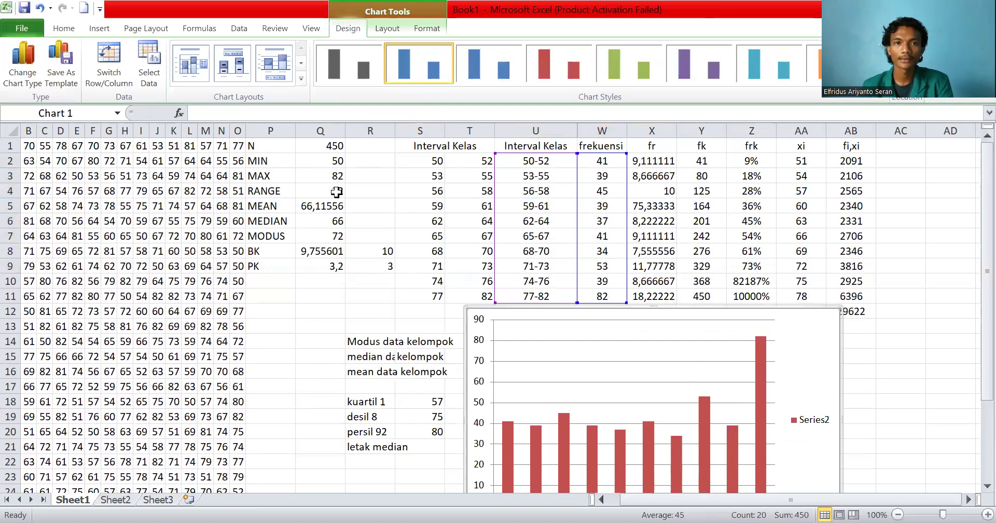
{"action": "left_click", "coordinate": [274, 65]}
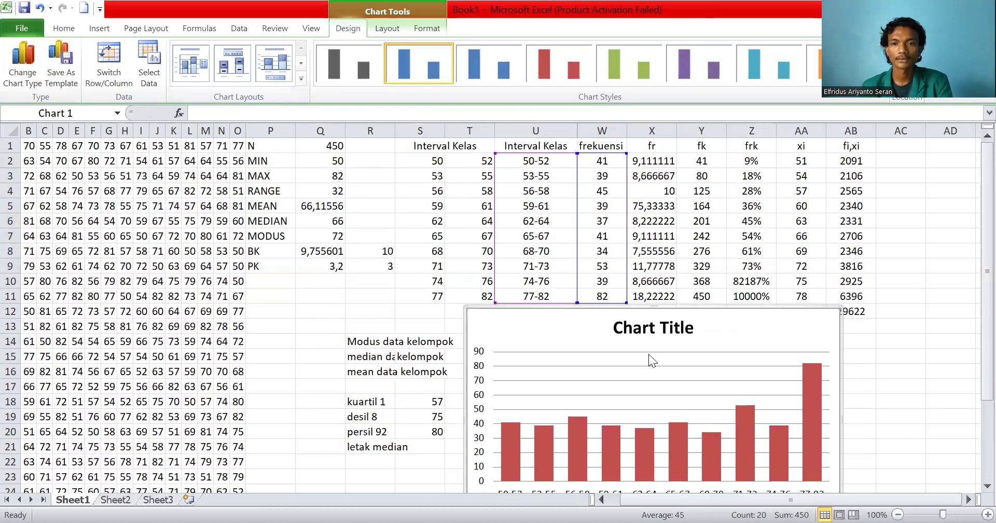
- Delete the horizontal gridlines and the legend from the frequency column chart
{"action": "scroll", "coordinate": [649, 354], "scroll_direction": "down", "scroll_amount": 1}
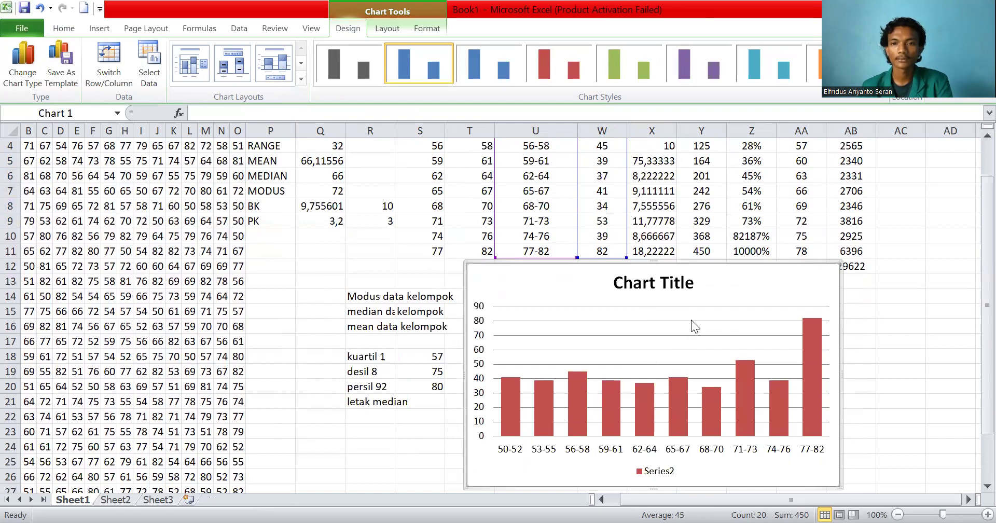
{"action": "right_click", "coordinate": [692, 320]}
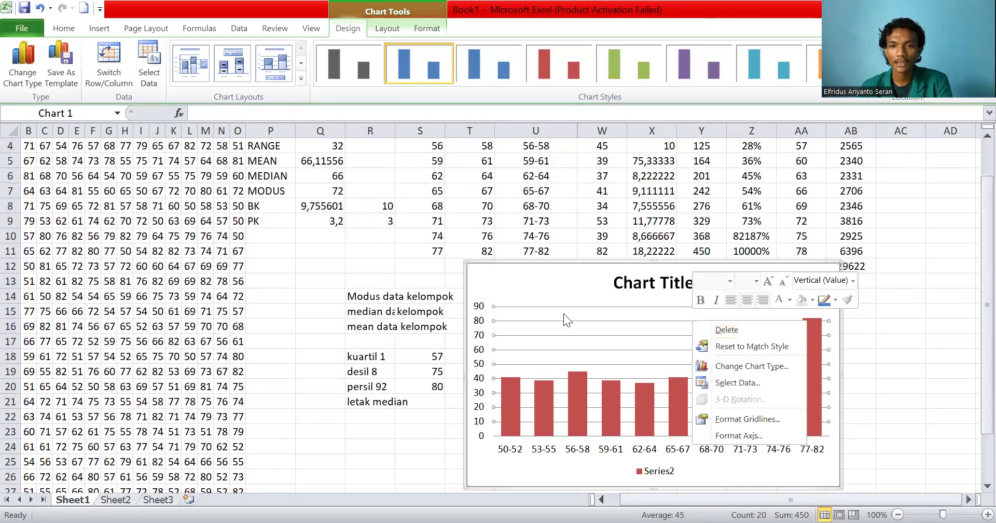
{"action": "left_click", "coordinate": [726, 330]}
{"action": "scroll", "coordinate": [723, 342], "scroll_direction": "down", "scroll_amount": 2}
{"action": "left_click", "coordinate": [662, 380]}
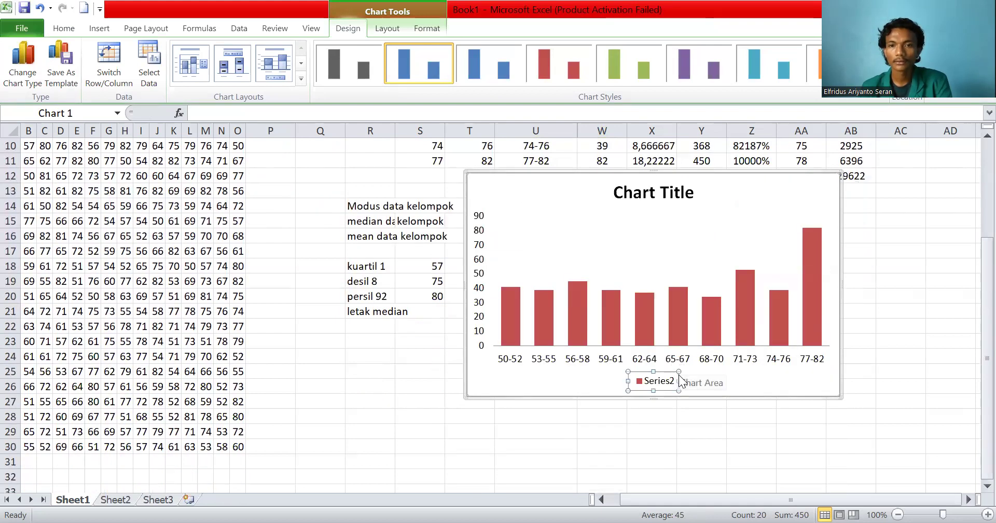
{"action": "key", "text": "Delete"}
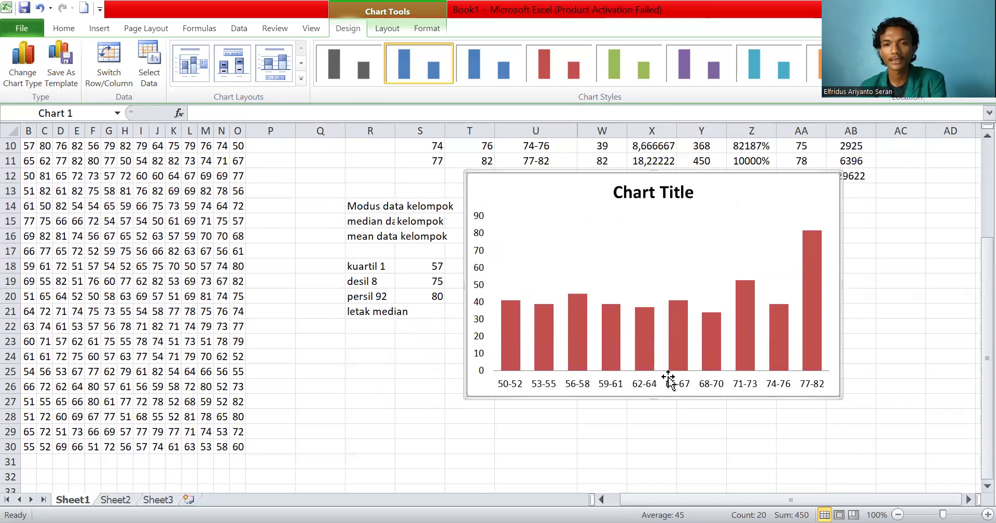
- Set the gap width of the column series to 0 % so the bars touch like a histogram
{"action": "right_click", "coordinate": [672, 349]}
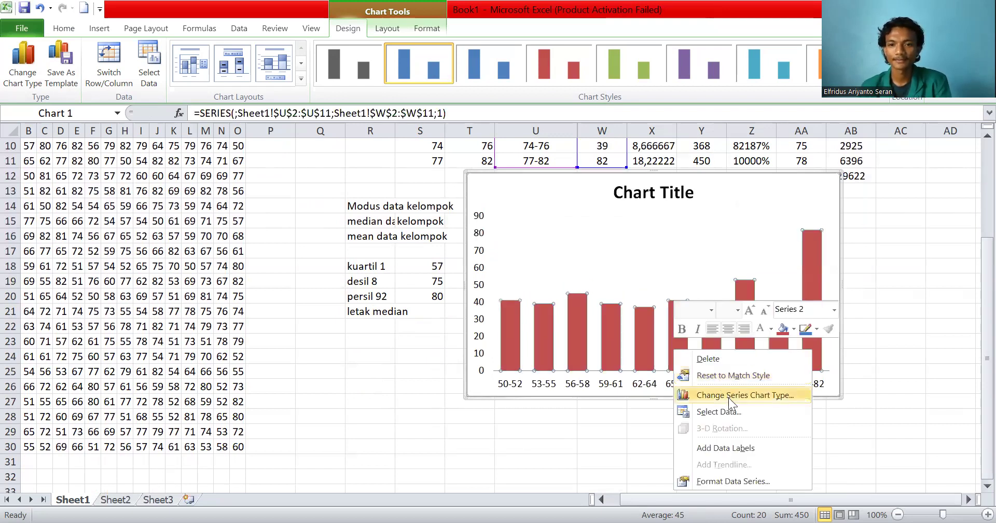
{"action": "left_click", "coordinate": [733, 481]}
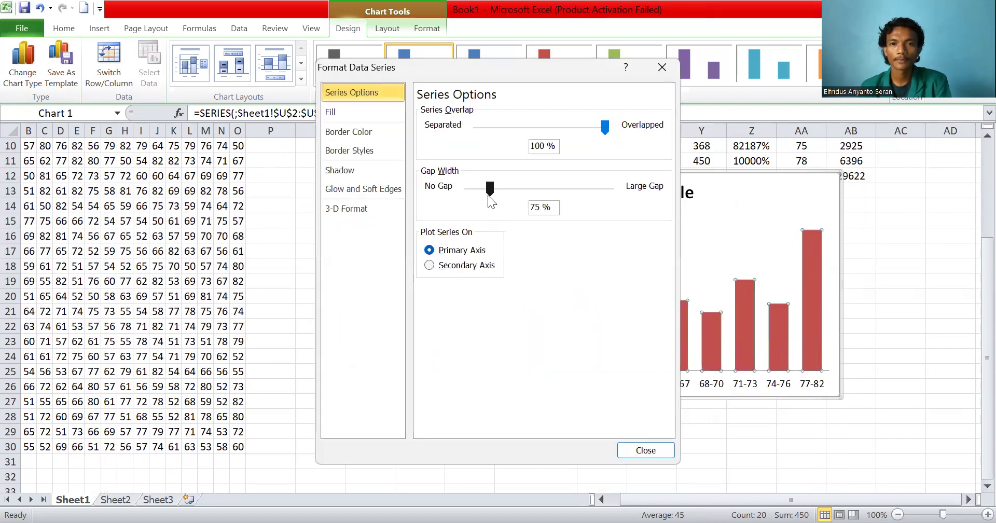
{"action": "left_click_drag", "start_coordinate": [487, 189], "coordinate": [408, 190]}
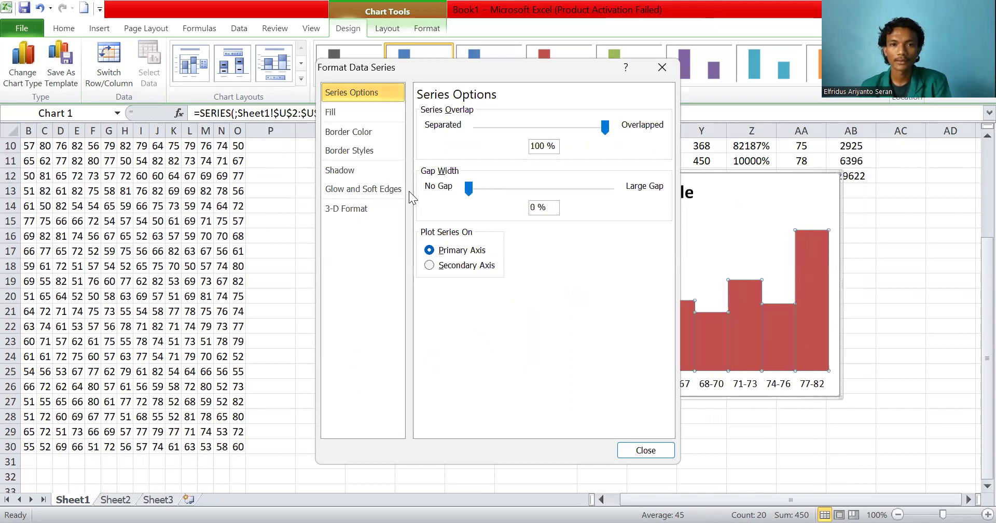
- Give the histogram bars a solid white border and close the formatting dialog
{"action": "left_click", "coordinate": [377, 137]}
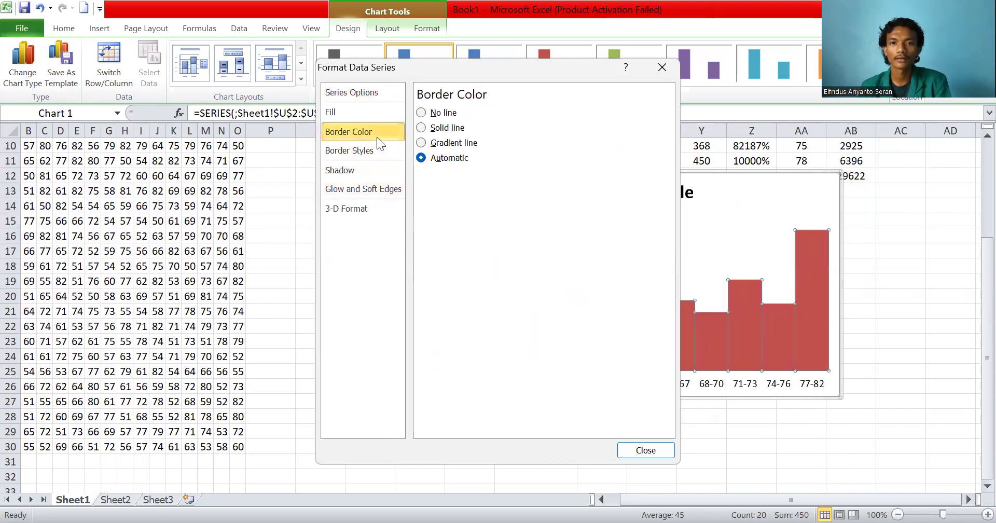
{"action": "left_click", "coordinate": [434, 129]}
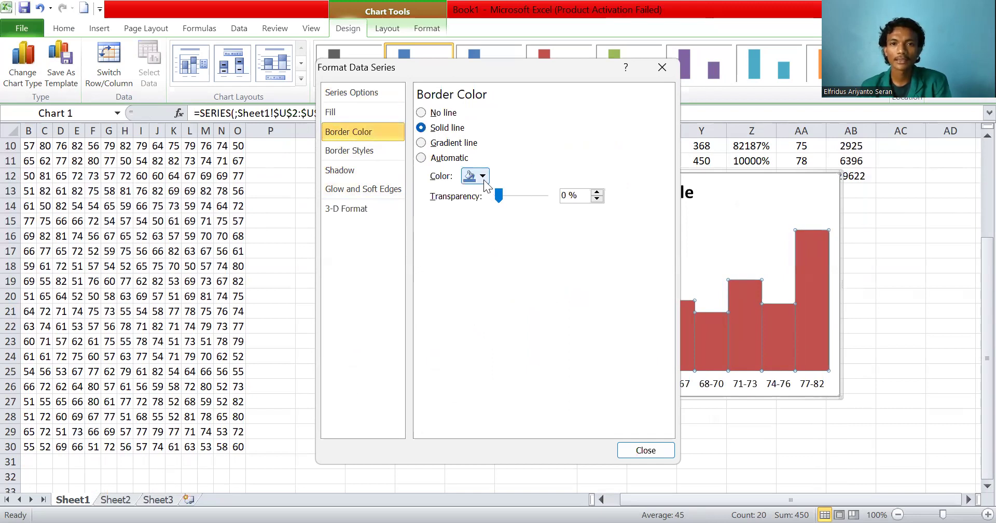
{"action": "left_click", "coordinate": [483, 177]}
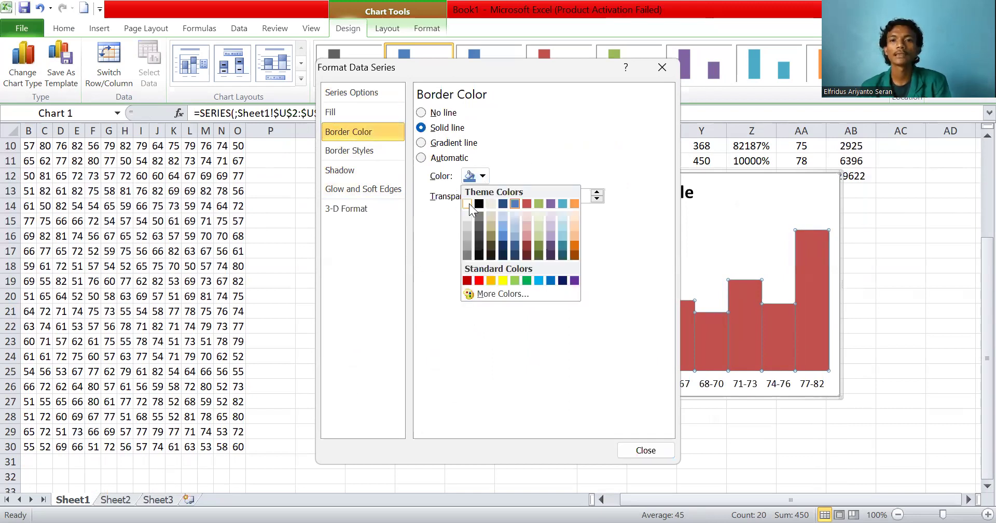
{"action": "left_click", "coordinate": [561, 230]}
{"action": "left_click", "coordinate": [724, 229]}
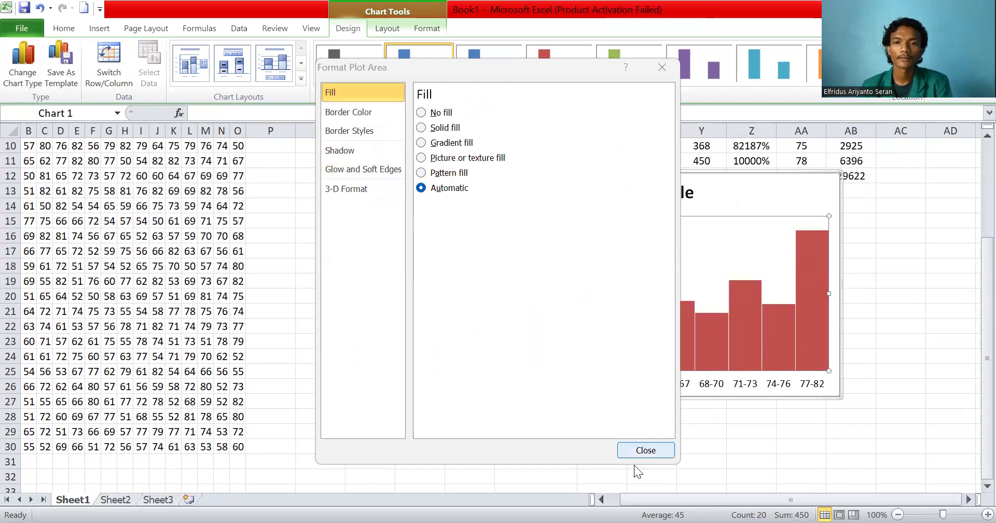
{"action": "left_click", "coordinate": [638, 452]}
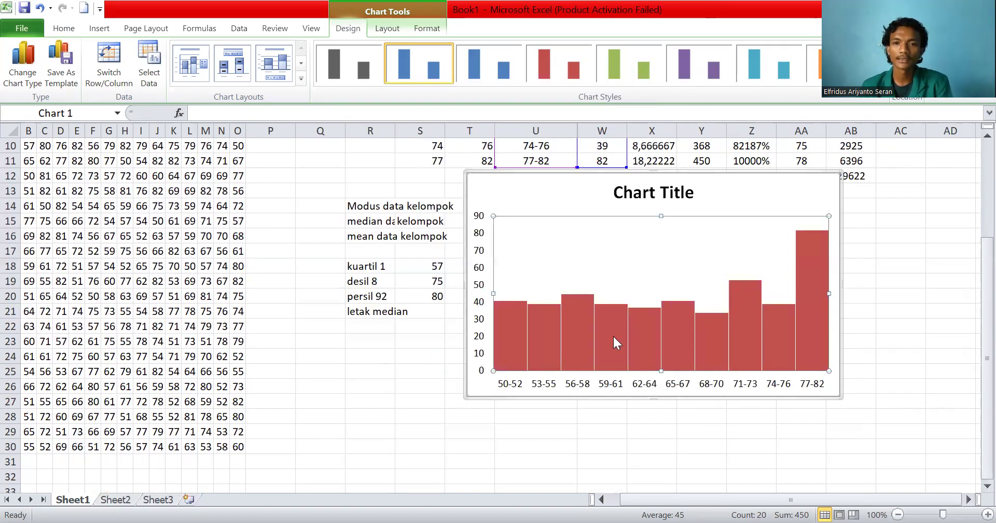
- Add a new data series to the chart, taking its name from the class intervals in U2:U11
{"action": "right_click", "coordinate": [483, 385]}
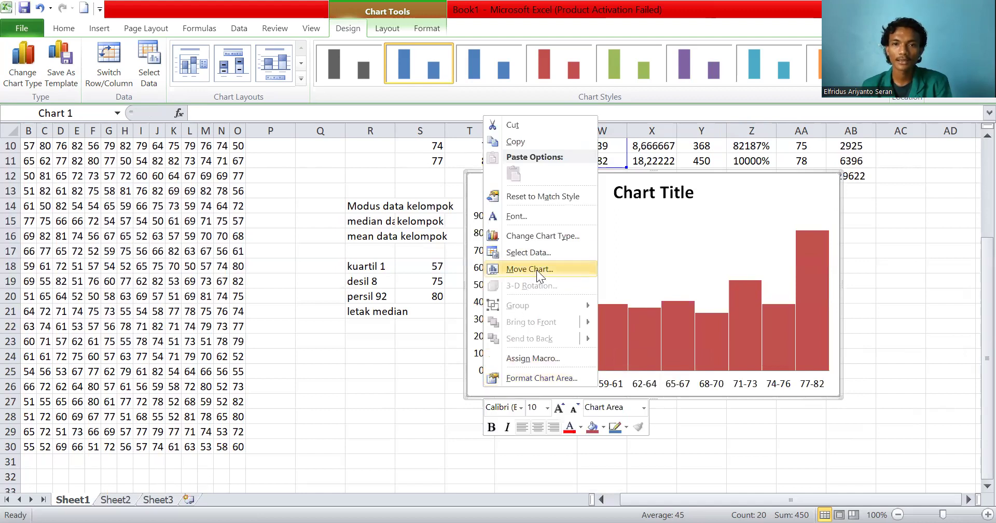
{"action": "left_click", "coordinate": [540, 257]}
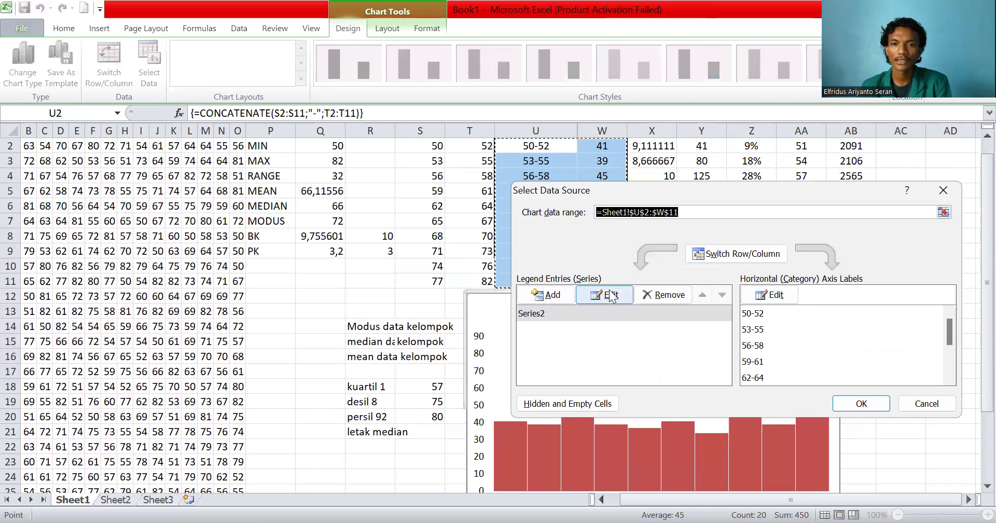
{"action": "left_click", "coordinate": [564, 297]}
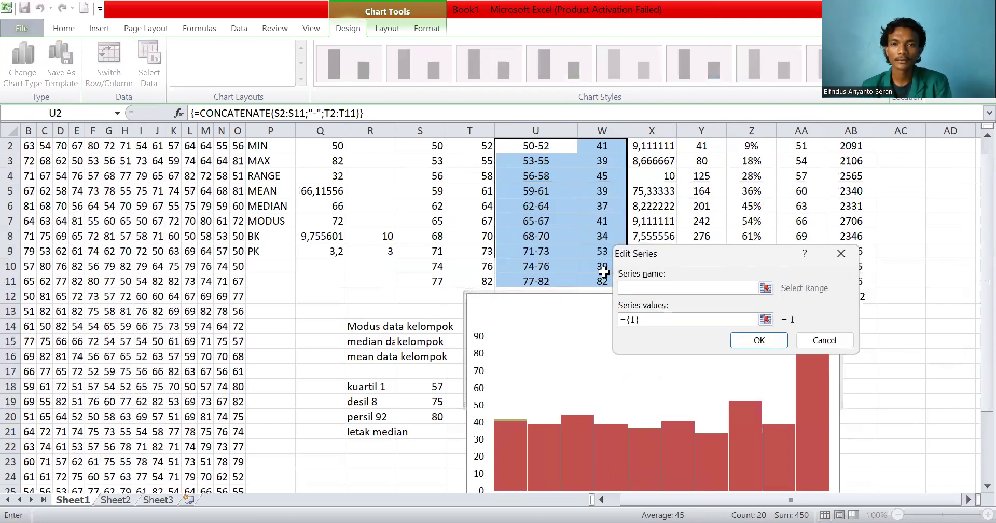
{"action": "left_click", "coordinate": [537, 147]}
{"action": "left_click_drag", "start_coordinate": [548, 207], "coordinate": [556, 276]}
- Set the new series' values to the frequencies in W2:W11 and accept the chart's data source
{"action": "left_click", "coordinate": [637, 320]}
{"action": "key", "text": "BackSpace"}
{"action": "key", "text": "BackSpace"}
{"action": "key", "text": "BackSpace"}
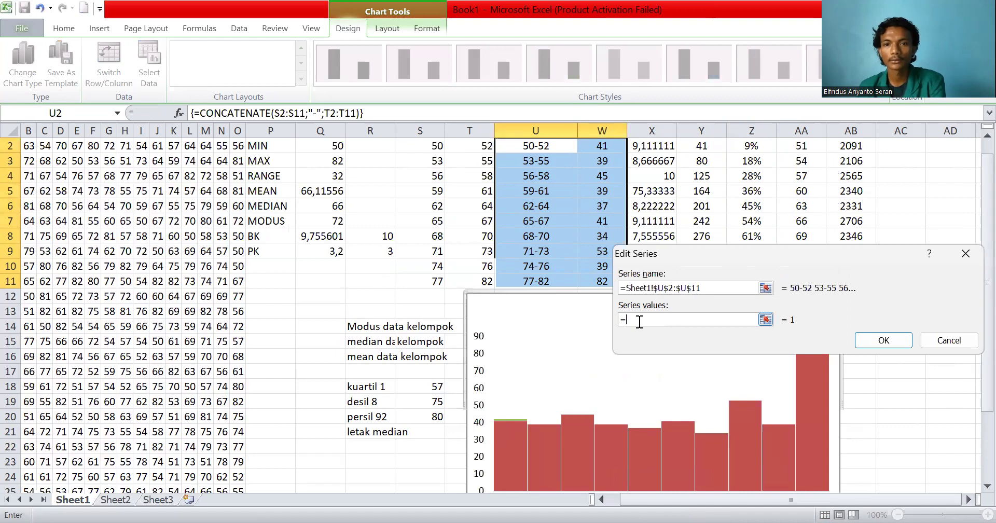
{"action": "key", "text": "BackSpace"}
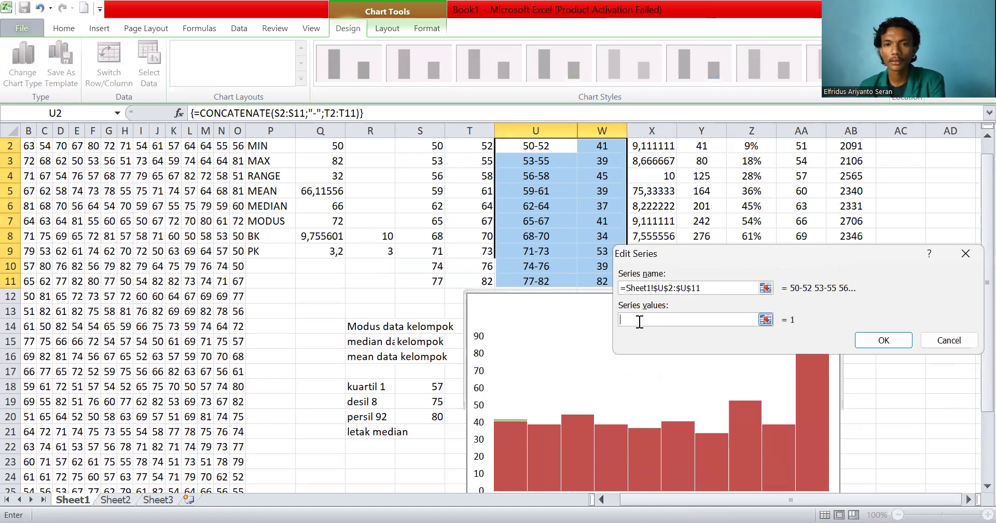
{"action": "left_click", "coordinate": [596, 148]}
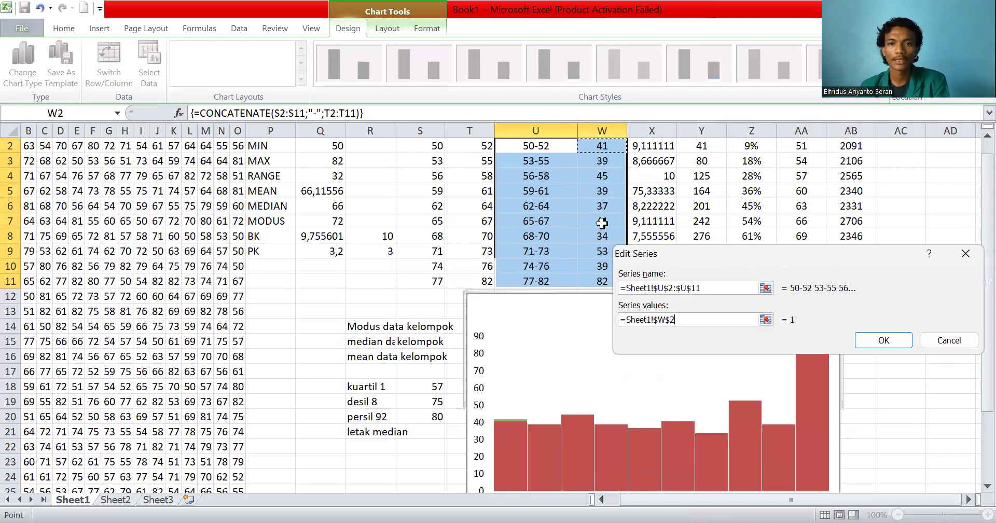
{"action": "left_click", "coordinate": [600, 280], "text": "shift"}
{"action": "key", "text": "Return"}
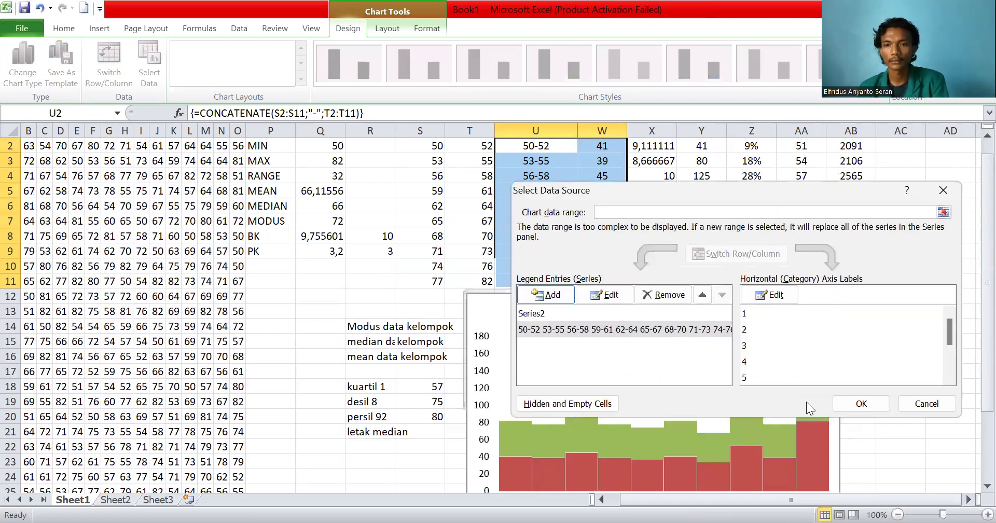
{"action": "key", "text": "Return"}
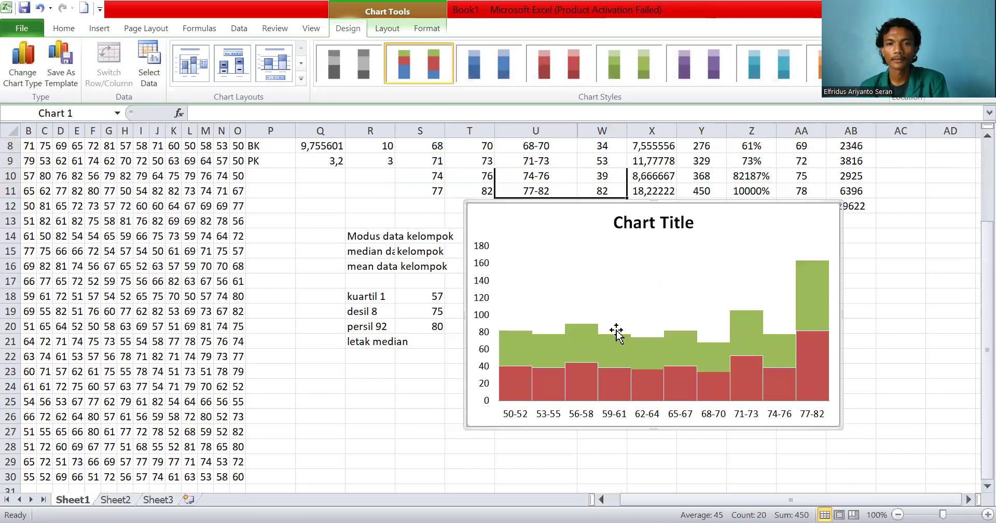
- Change the added green series to a line with markers and move the chart beside the grouped-data statistics, clear of their values
{"action": "right_click", "coordinate": [613, 340]}
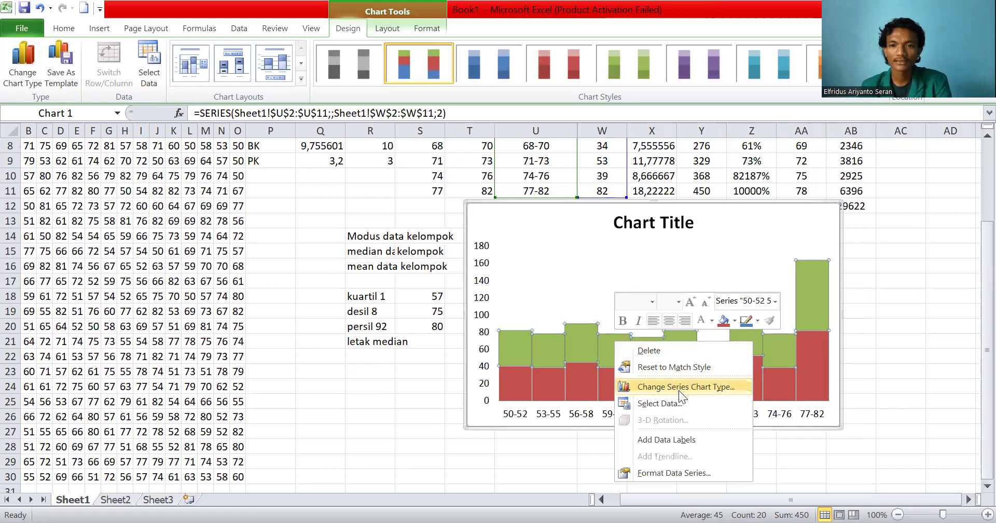
{"action": "left_click", "coordinate": [654, 387]}
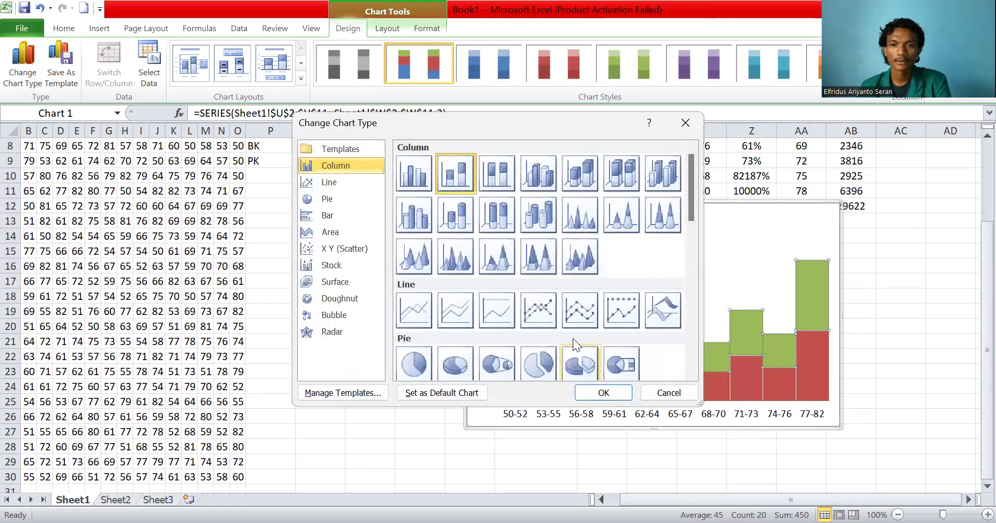
{"action": "left_click", "coordinate": [552, 306]}
{"action": "left_click", "coordinate": [627, 393]}
{"action": "left_click_drag", "start_coordinate": [762, 226], "coordinate": [877, 270]}
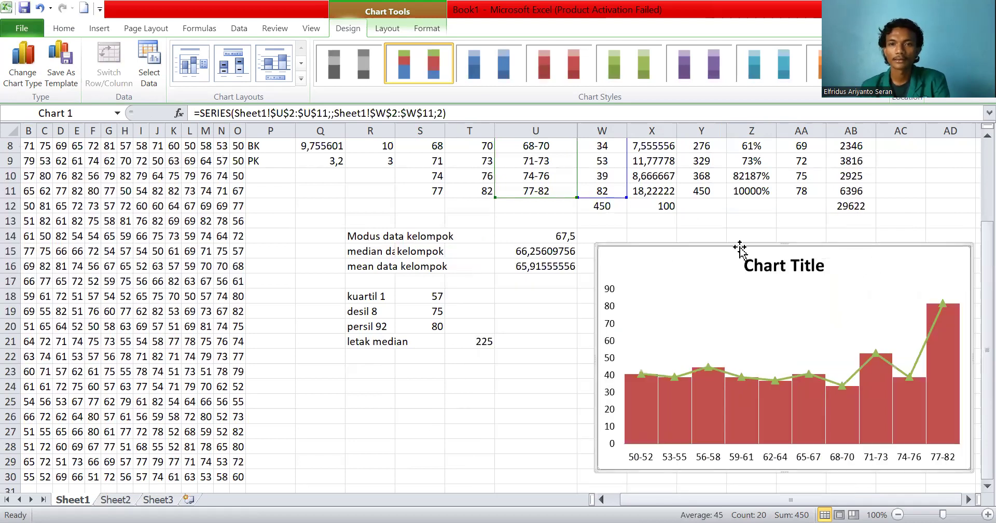
- Review the frequency table, the grouped-data statistics and the combined histogram and frequency polygon
{"action": "scroll", "coordinate": [525, 243], "scroll_direction": "up", "scroll_amount": 3}
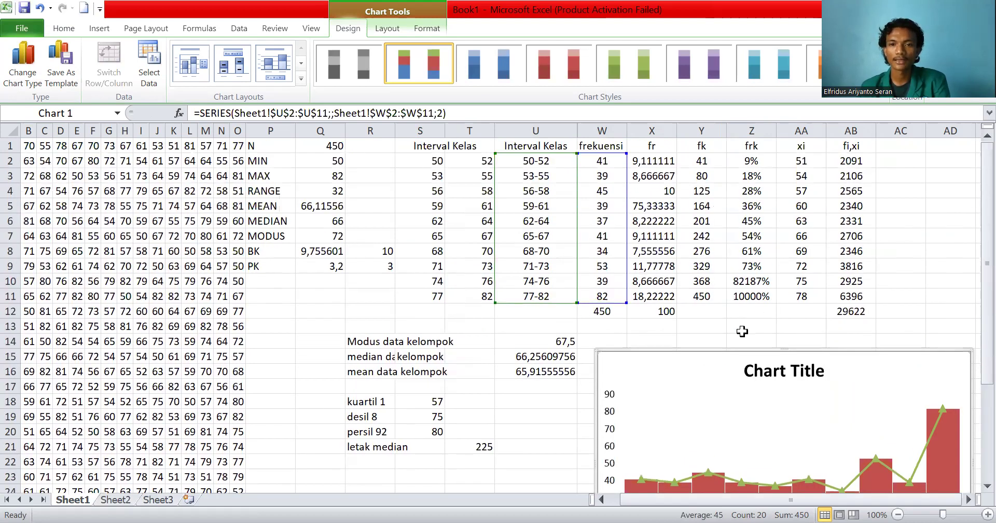
{"action": "scroll", "coordinate": [742, 332], "scroll_direction": "down", "scroll_amount": 2}
{"action": "scroll", "coordinate": [728, 366], "scroll_direction": "down", "scroll_amount": 1}
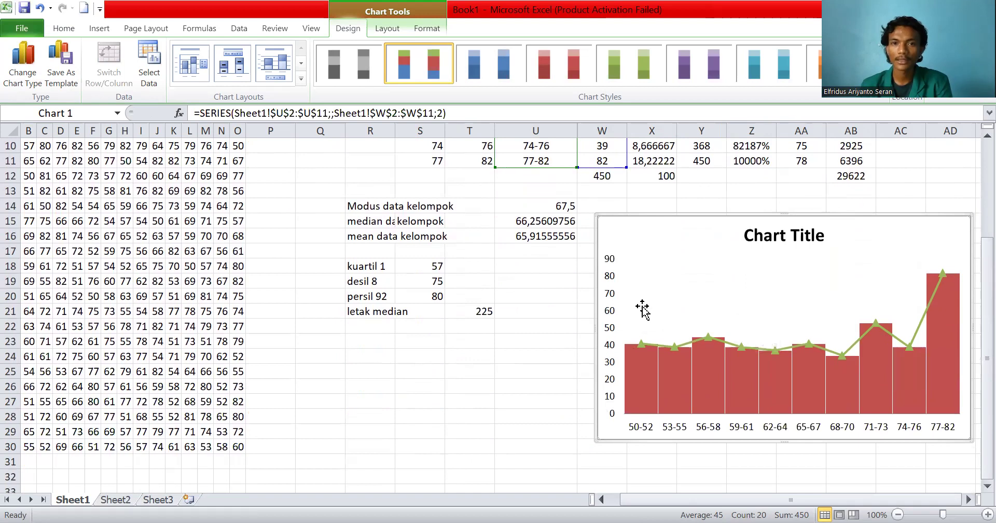
{"action": "scroll", "coordinate": [642, 307], "scroll_direction": "up", "scroll_amount": 2}
{"action": "scroll", "coordinate": [716, 368], "scroll_direction": "down", "scroll_amount": 2}
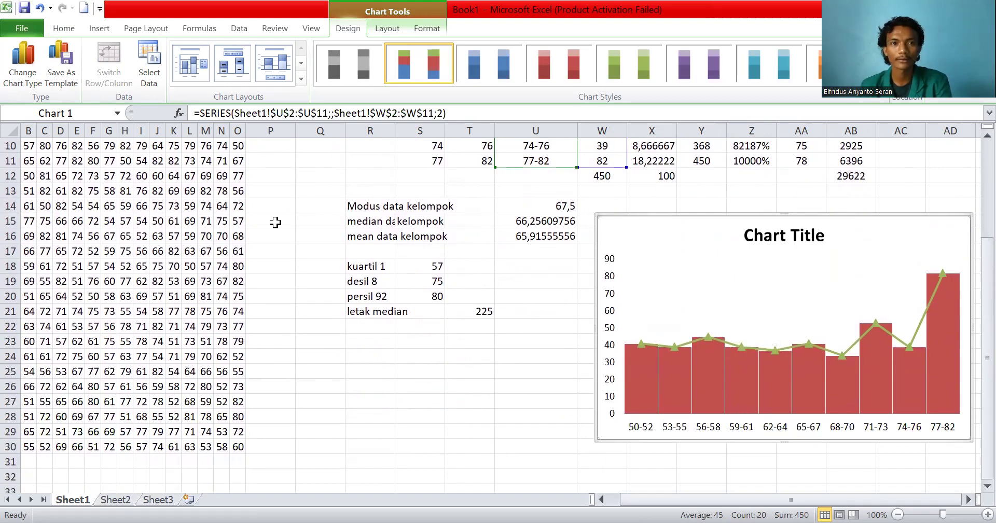
{"action": "scroll", "coordinate": [680, 360], "scroll_direction": "up", "scroll_amount": 3}
{"action": "scroll", "coordinate": [717, 338], "scroll_direction": "down", "scroll_amount": 2}
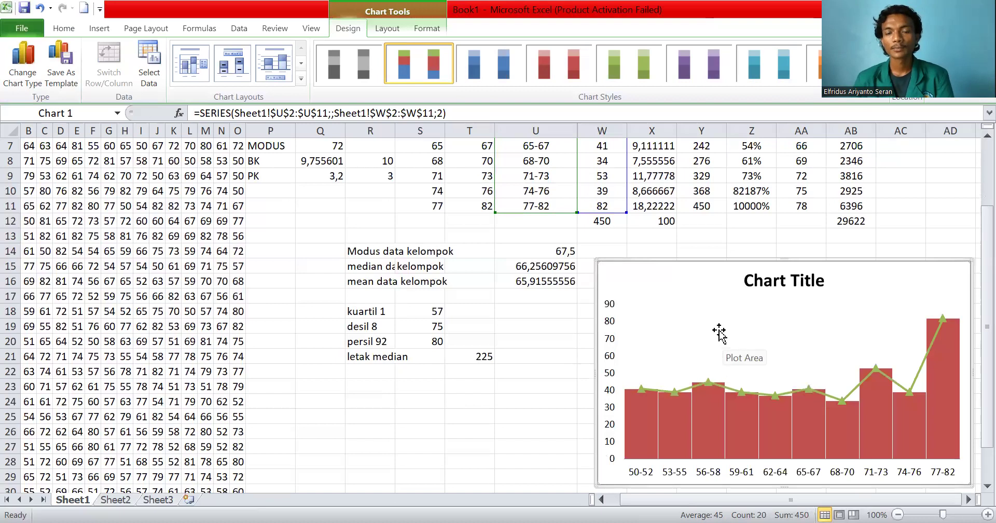
{"action": "scroll", "coordinate": [622, 322], "scroll_direction": "up", "scroll_amount": 2}
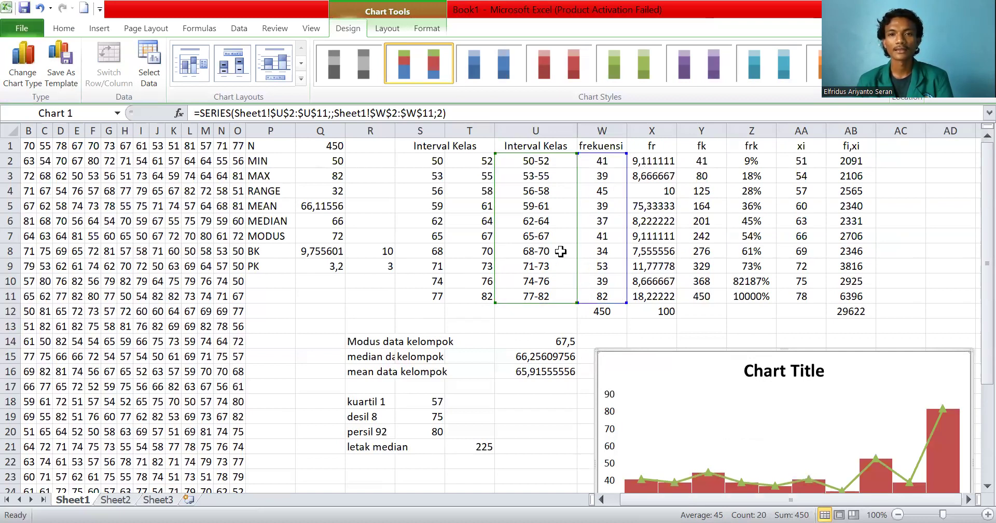
{"action": "scroll", "coordinate": [540, 253], "scroll_direction": "down", "scroll_amount": 3}
{"action": "scroll", "coordinate": [539, 252], "scroll_direction": "up", "scroll_amount": 3}
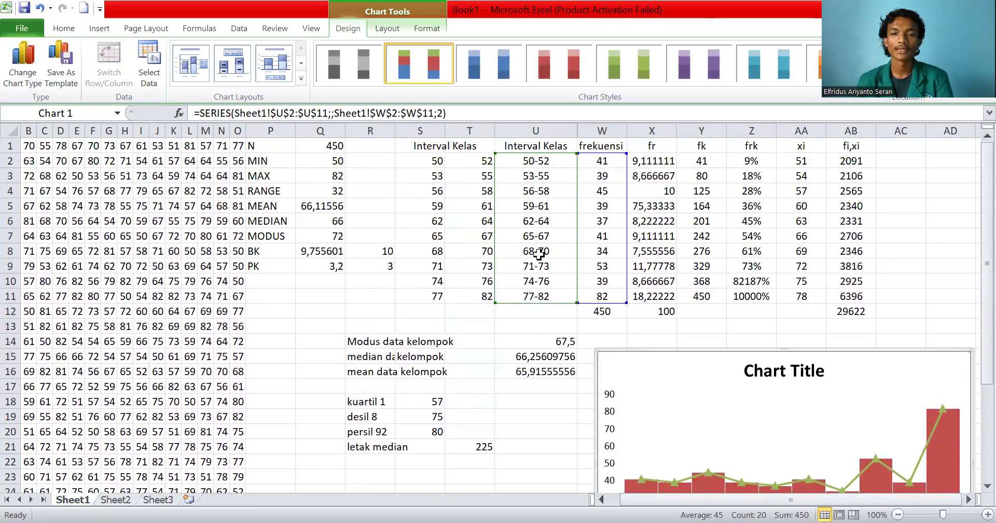